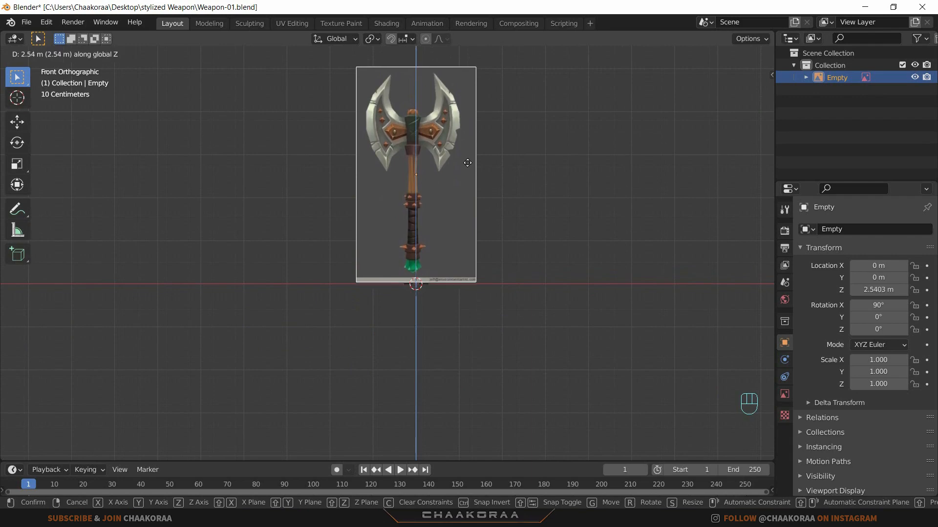
# Step: Raise the axe reference image along Z to about 2.52 m so its lower edge sits on the ground line
pyautogui.click(467, 164)
pyautogui.scroll(3, 472, 250)
pyautogui.keyDown('shift'); pyautogui.moveTo(472, 250); pyautogui.dragTo(362, 171, button='middle'); pyautogui.keyUp('shift')
pyautogui.click(406, 163)
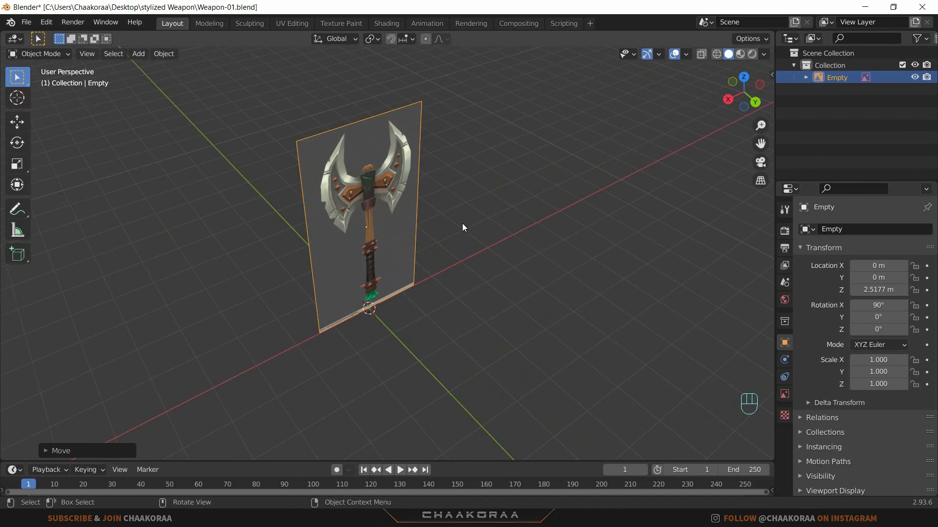
# Step: Display the reference image from its front side only and enable its opacity at about 0.628
pyautogui.click(785, 394)
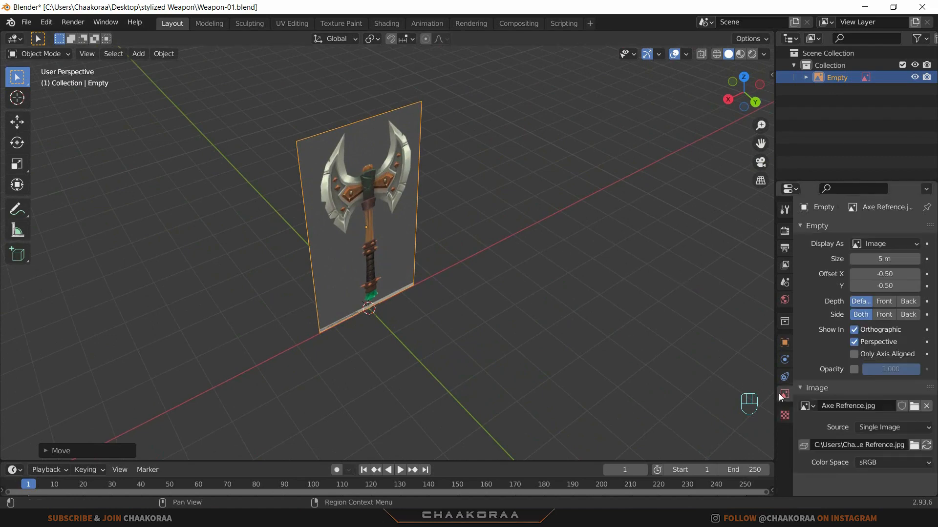
pyautogui.click(886, 317)
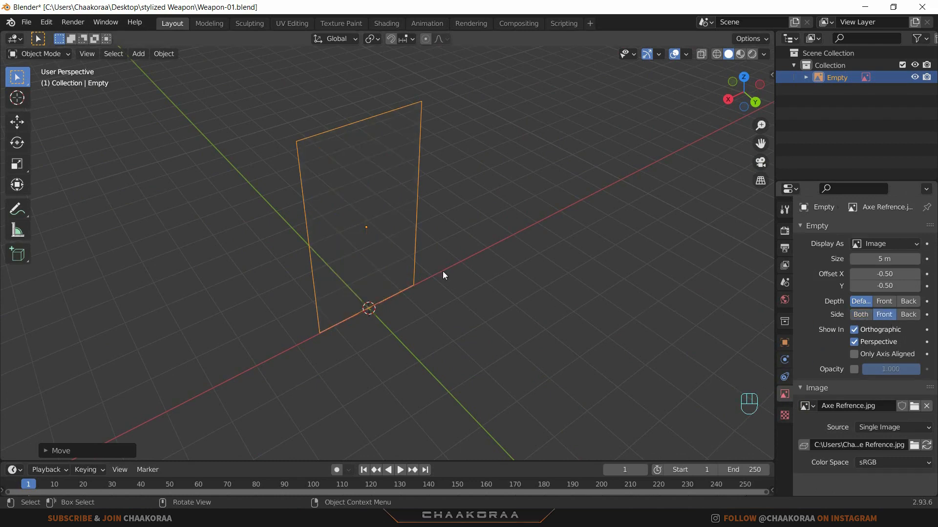
pyautogui.moveTo(442, 271); pyautogui.dragTo(307, 222, button='middle')
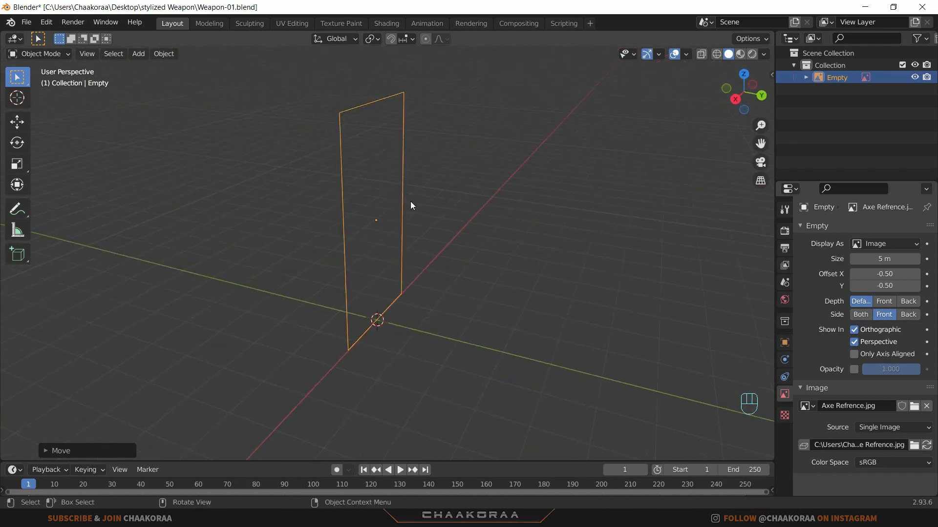
pyautogui.moveTo(410, 205); pyautogui.dragTo(611, 225, button='middle')
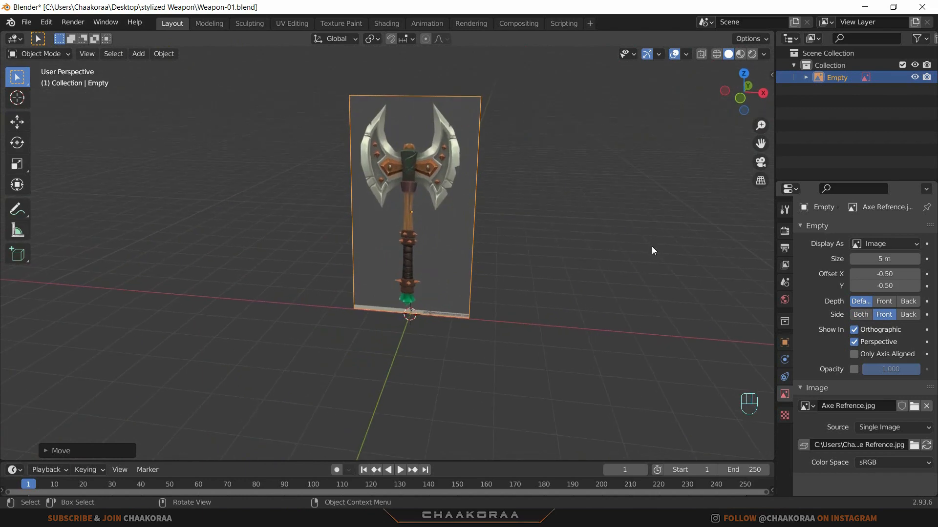
pyautogui.click(853, 371)
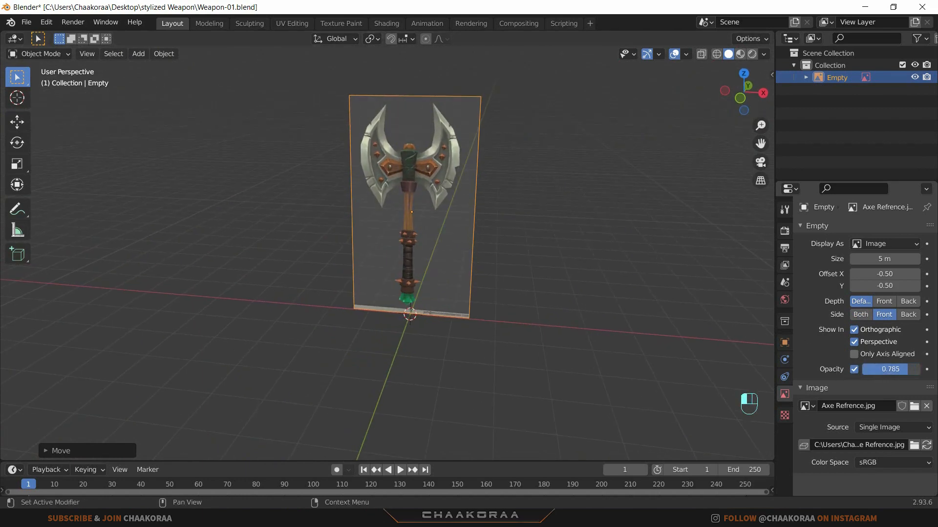
pyautogui.moveTo(891, 369); pyautogui.dragTo(881, 369)
# Step: In front view, shift the reference image about 0.08 m along X to centre the axe handle on the vertical axis
pyautogui.moveTo(643, 312); pyautogui.dragTo(456, 307, button='middle')
pyautogui.press('KP_1')
pyautogui.scroll(1, 454, 315)
pyautogui.press('g')
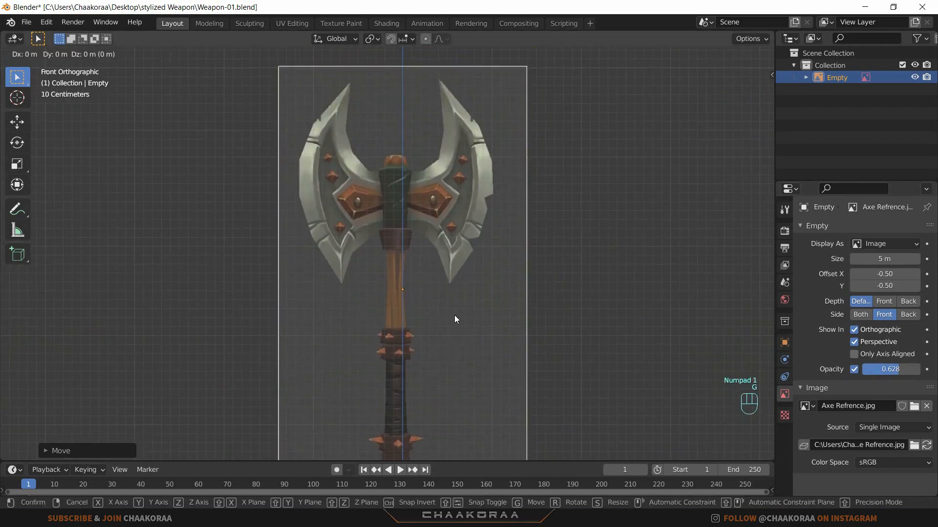
pyautogui.press('x')
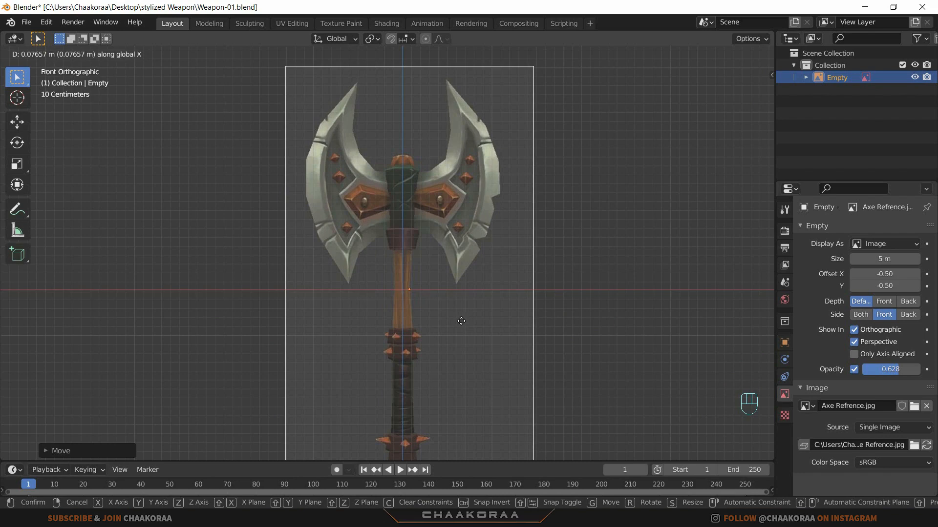
pyautogui.click(462, 324)
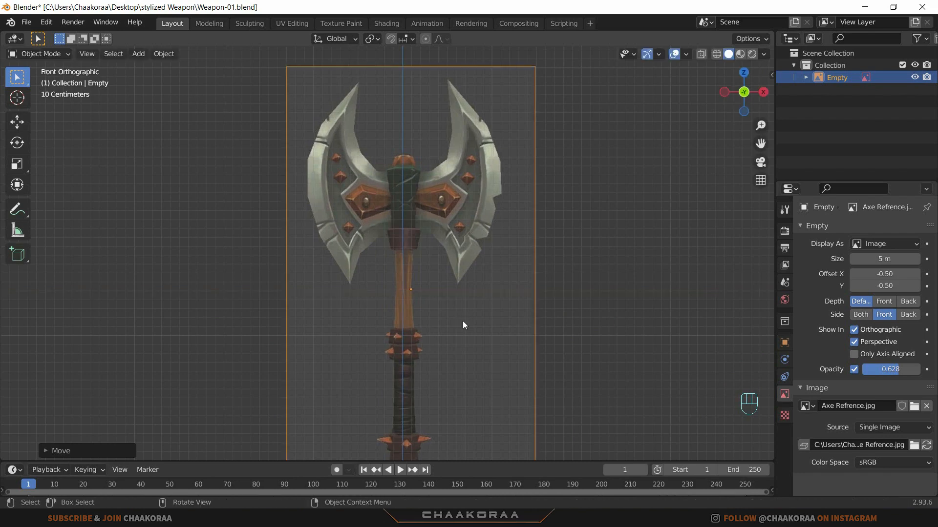
pyautogui.press('g')
pyautogui.press('x')
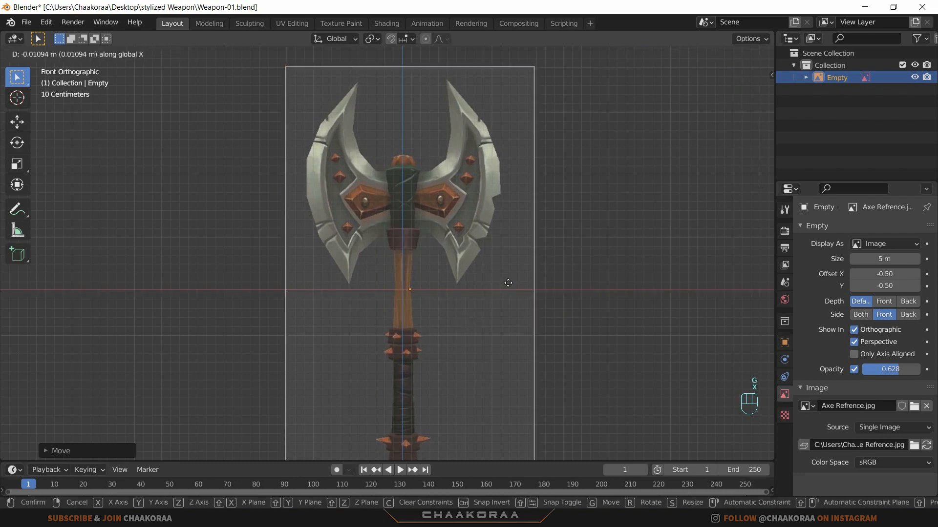
pyautogui.click(508, 283)
pyautogui.scroll(3, 448, 289)
pyautogui.keyDown('shift'); pyautogui.moveTo(503, 252); pyautogui.dragTo(501, 312, button='middle'); pyautogui.keyUp('shift')
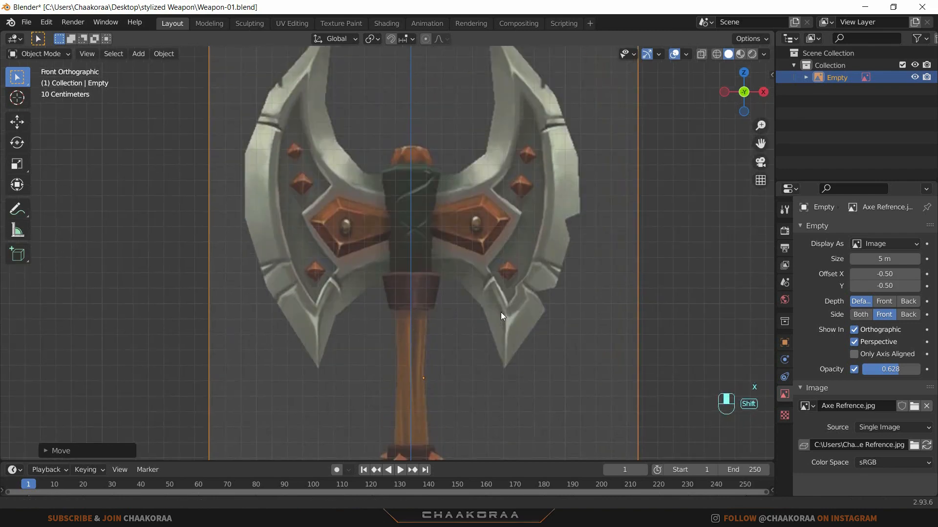
# Step: Move the reference image into a new collection named Ref
pyautogui.scroll(-3, 501, 311)
pyautogui.scroll(-1, 500, 309)
pyautogui.press('m')
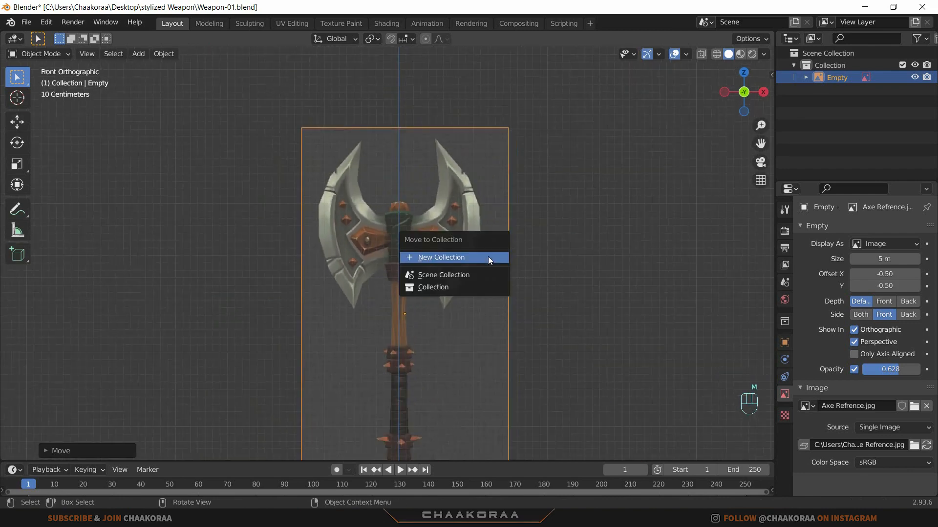
pyautogui.click(490, 257)
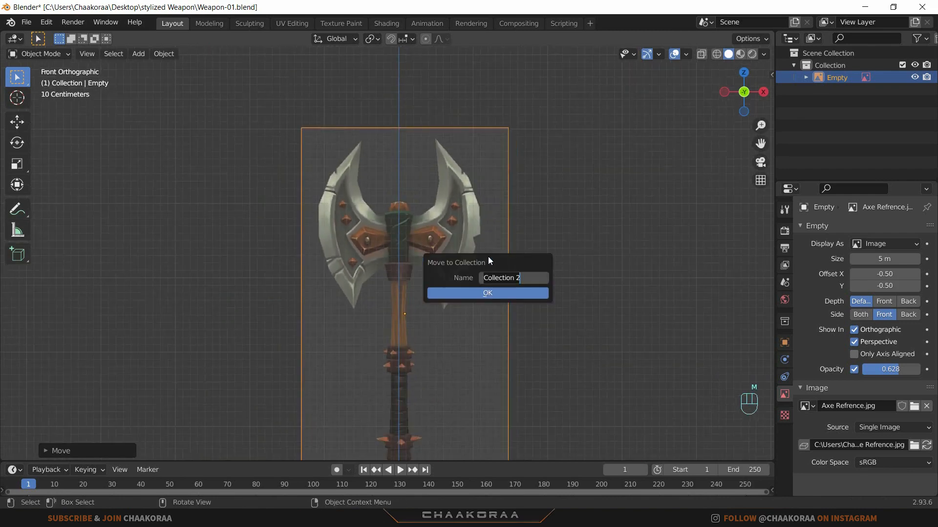
pyautogui.write('Ref')
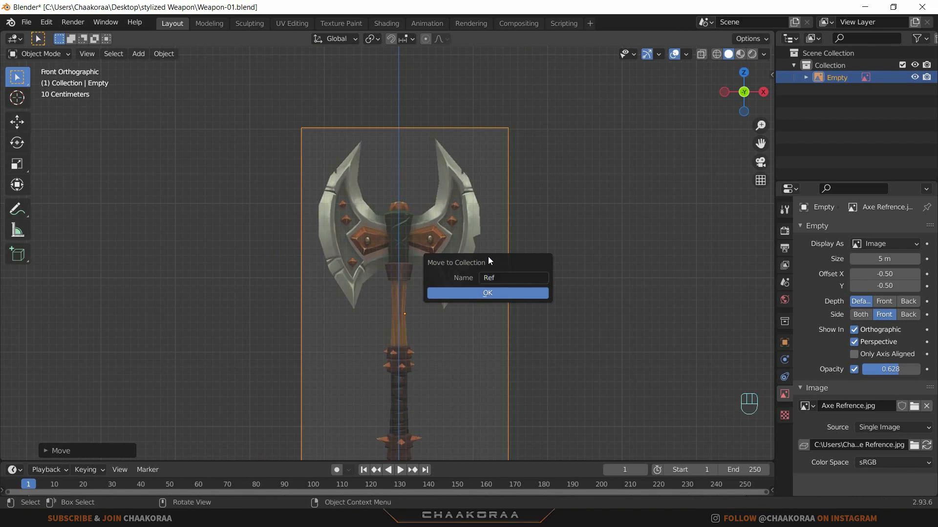
pyautogui.press('Return')
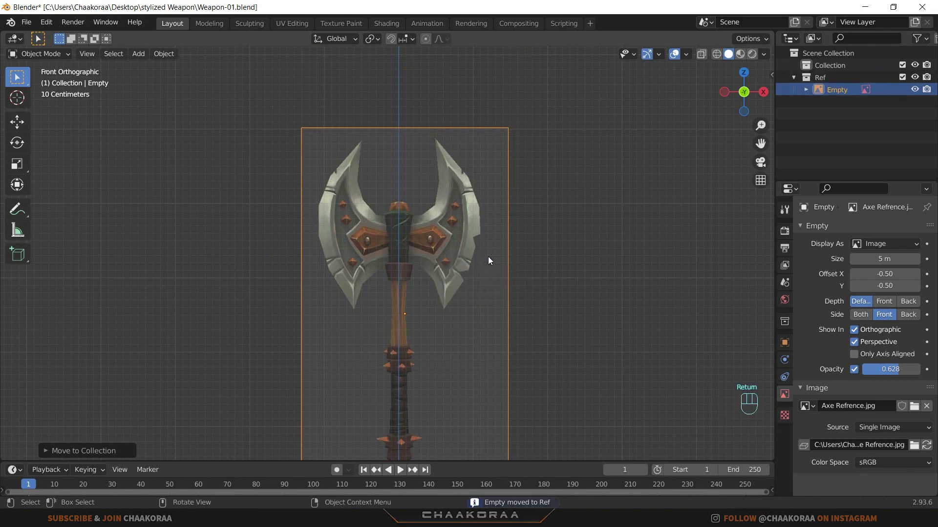
# Step: Show the selectability toggles in the outliner and make the Ref collection unselectable
pyautogui.click(918, 38)
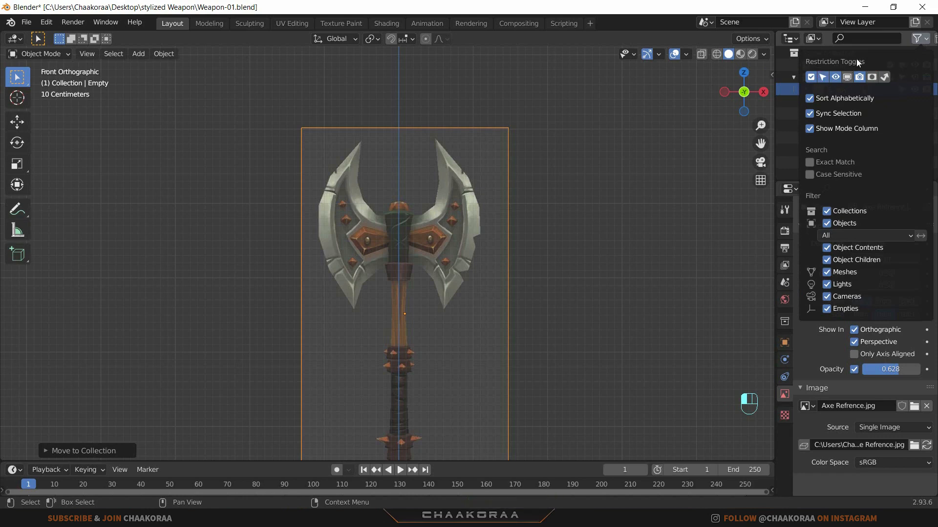
pyautogui.click(817, 77)
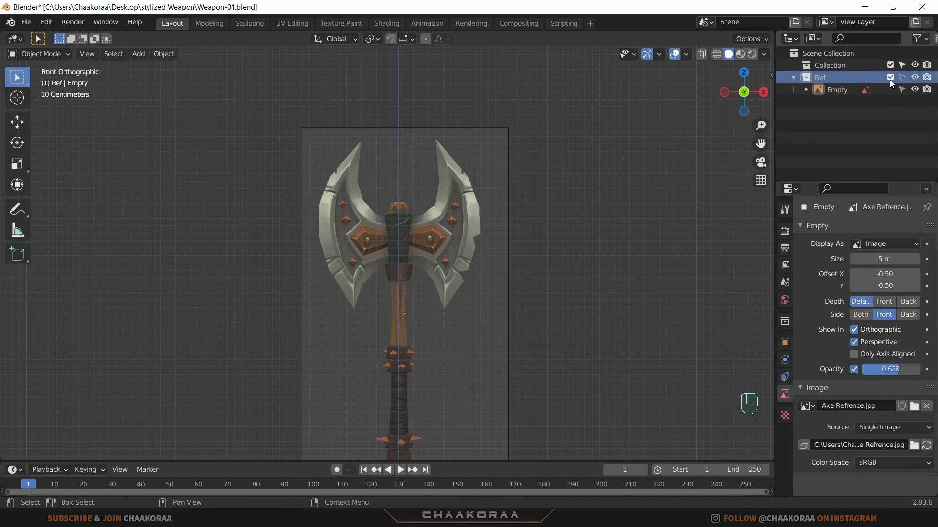
pyautogui.moveTo(532, 109); pyautogui.dragTo(394, 284)
pyautogui.moveTo(513, 126); pyautogui.dragTo(444, 232, button='middle')
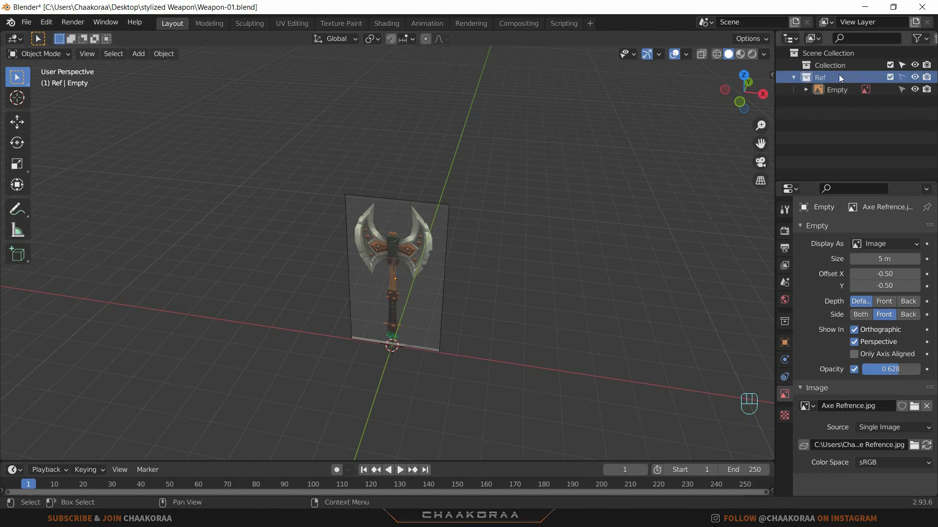
# Step: Make the Ref collection selectable again and move the reference image back along Y, behind the world origin
pyautogui.click(902, 77)
pyautogui.click(901, 89)
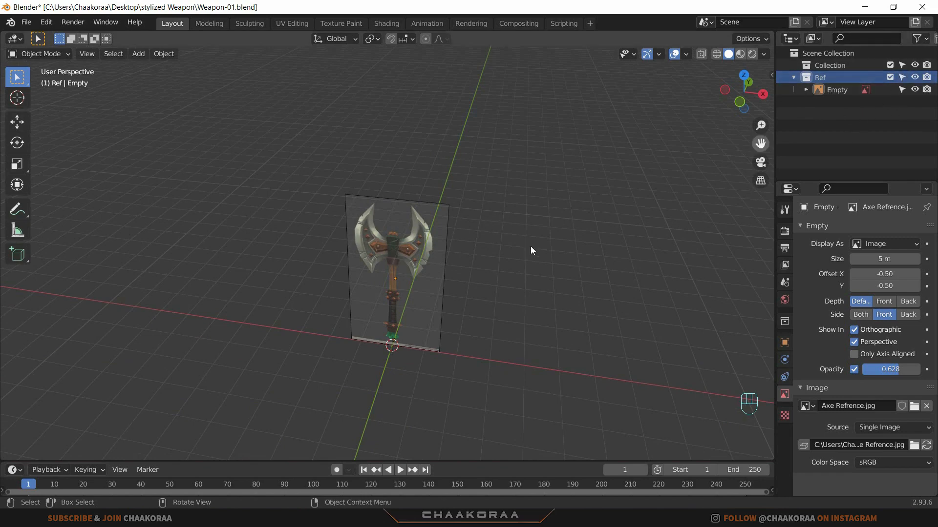
pyautogui.click(404, 257)
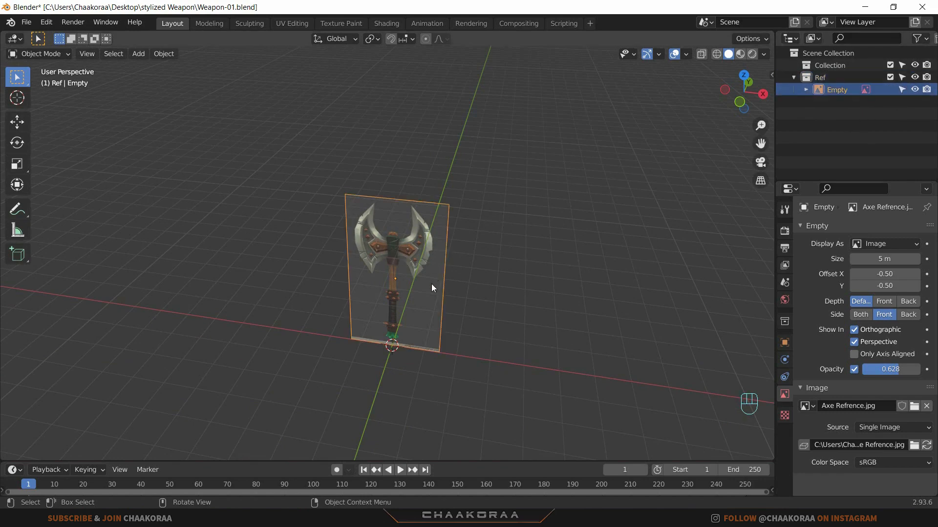
pyautogui.press('g')
pyautogui.press('y')
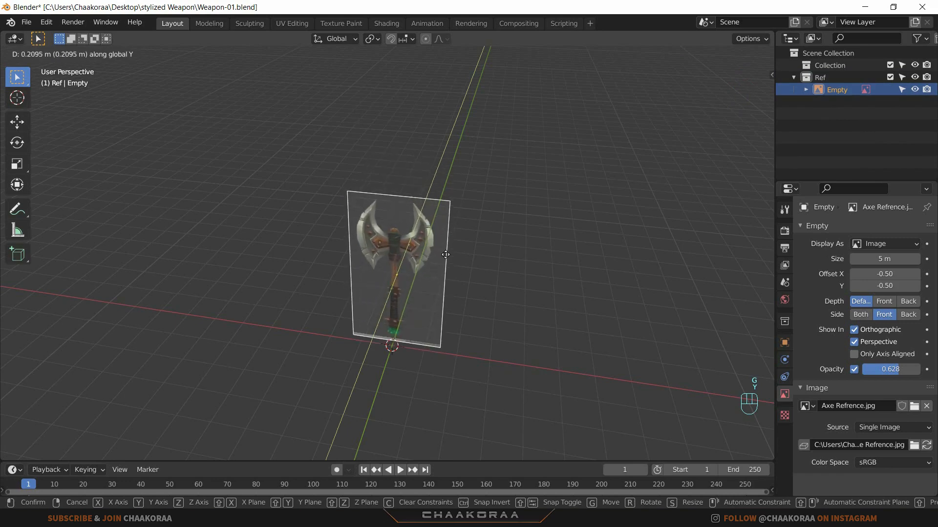
pyautogui.click(438, 289)
pyautogui.moveTo(439, 289); pyautogui.dragTo(463, 268, button='middle')
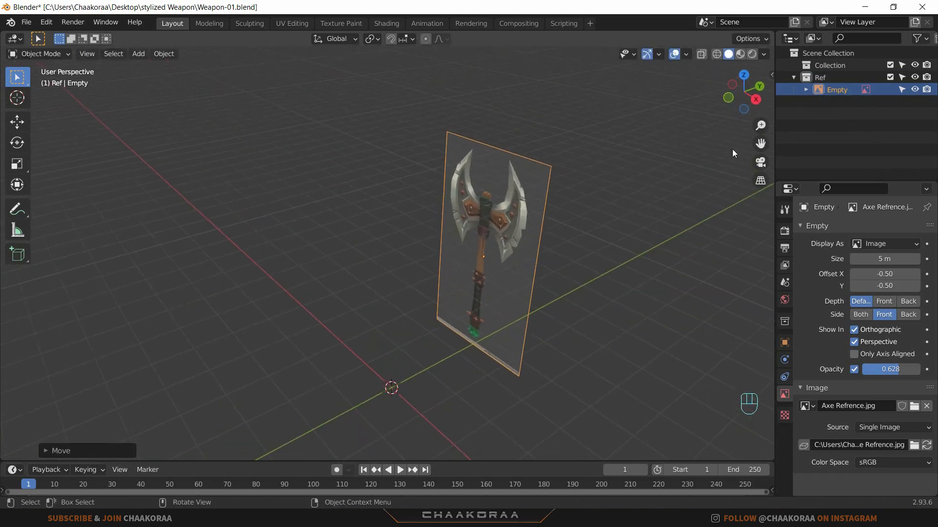
# Step: Make the Ref collection unselectable and set Collection as the active collection
pyautogui.click(902, 77)
pyautogui.moveTo(548, 283)
pyautogui.mouseDown(button='middle')
pyautogui.moveTo(502, 298)
pyautogui.moveTo(545, 274)
pyautogui.mouseUp(button='middle')
pyautogui.click(830, 67)
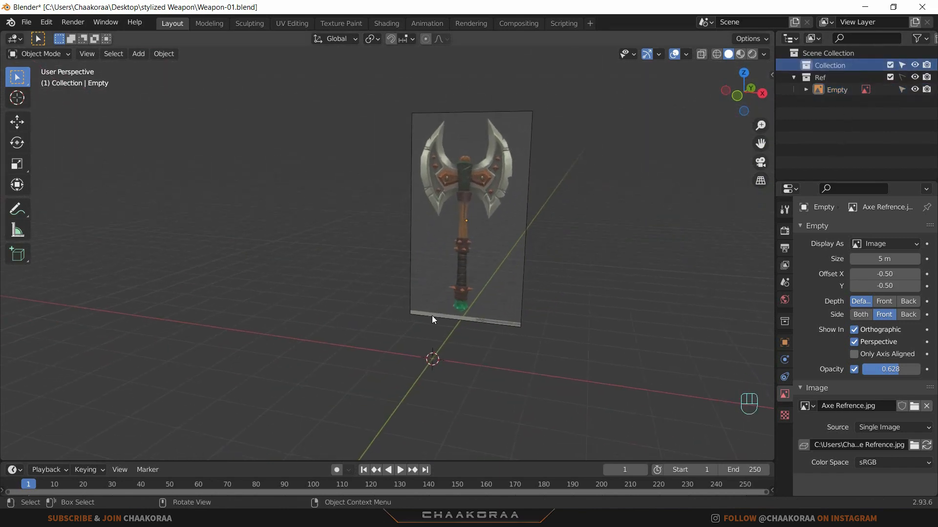
# Step: Add a cylinder mesh to the active collection in front view
pyautogui.keyDown('shift'); pyautogui.moveTo(432, 314); pyautogui.dragTo(488, 277, button='middle'); pyautogui.keyUp('shift')
pyautogui.press('KP_1')
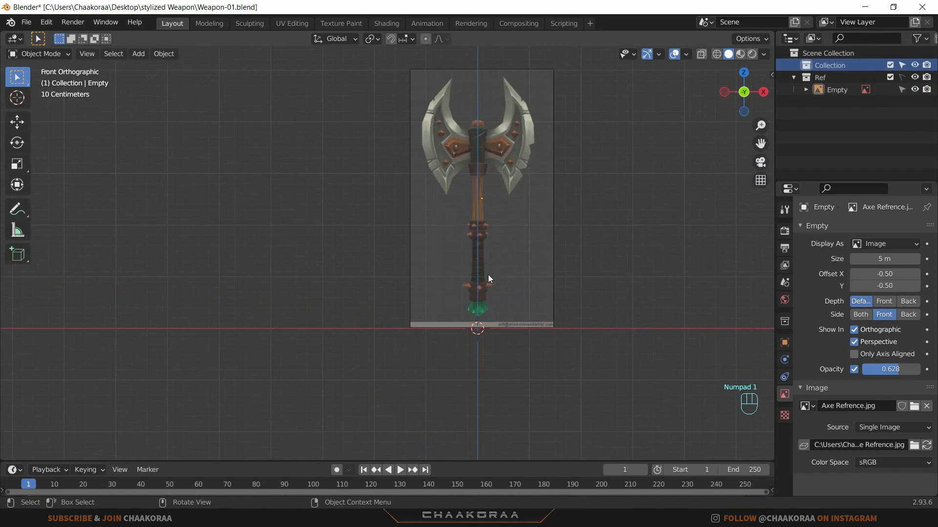
pyautogui.keyDown('shift'); pyautogui.moveTo(515, 248); pyautogui.dragTo(434, 319, button='middle'); pyautogui.keyUp('shift')
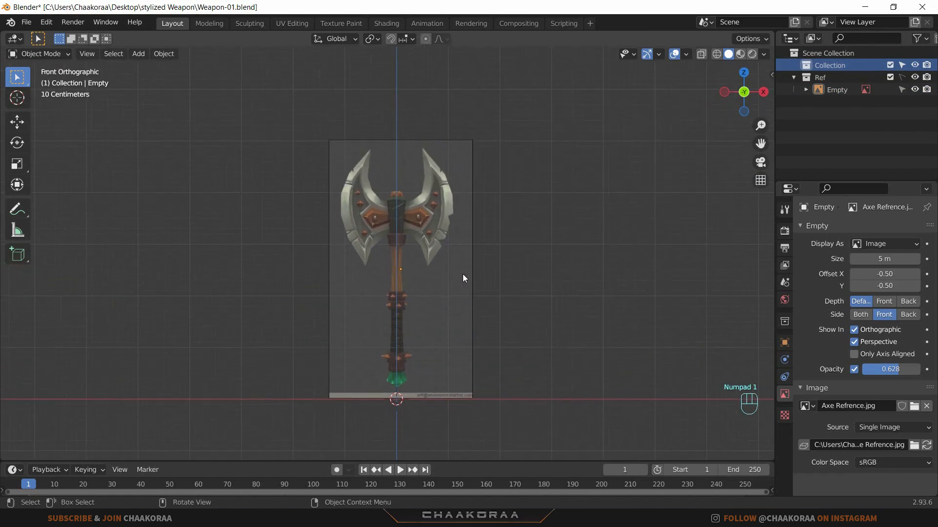
pyautogui.scroll(5, 429, 268)
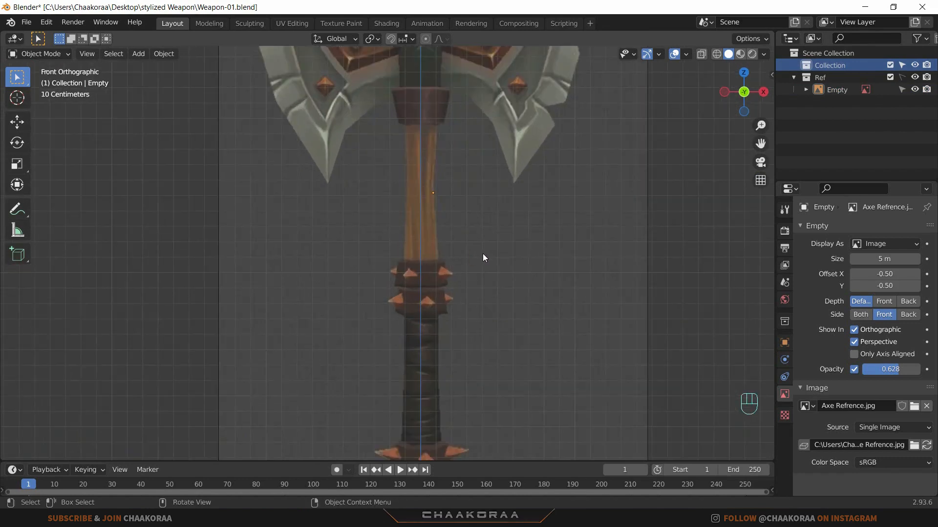
pyautogui.keyDown('shift'); pyautogui.moveTo(471, 354); pyautogui.dragTo(469, 381, button='middle'); pyautogui.keyUp('shift')
pyautogui.scroll(-3, 397, 329)
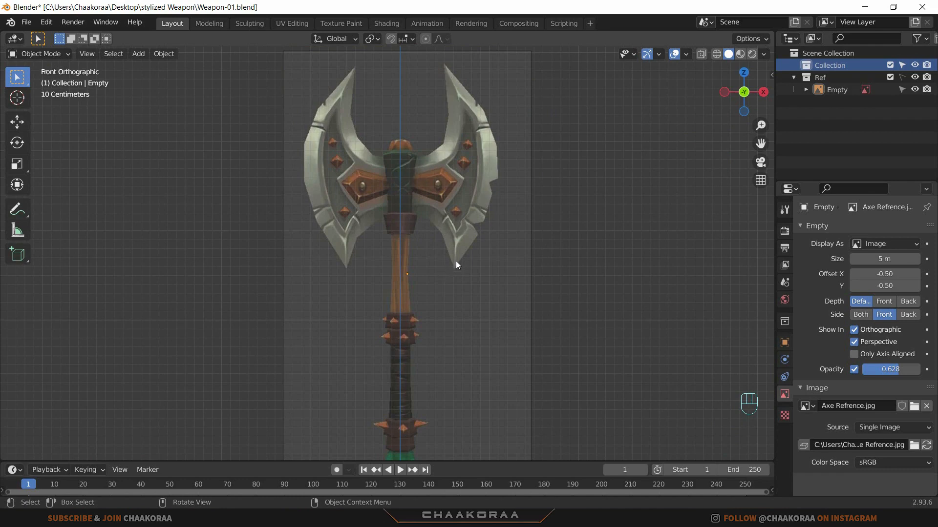
pyautogui.hotkey('shift', 'a')
pyautogui.moveTo(429, 125)
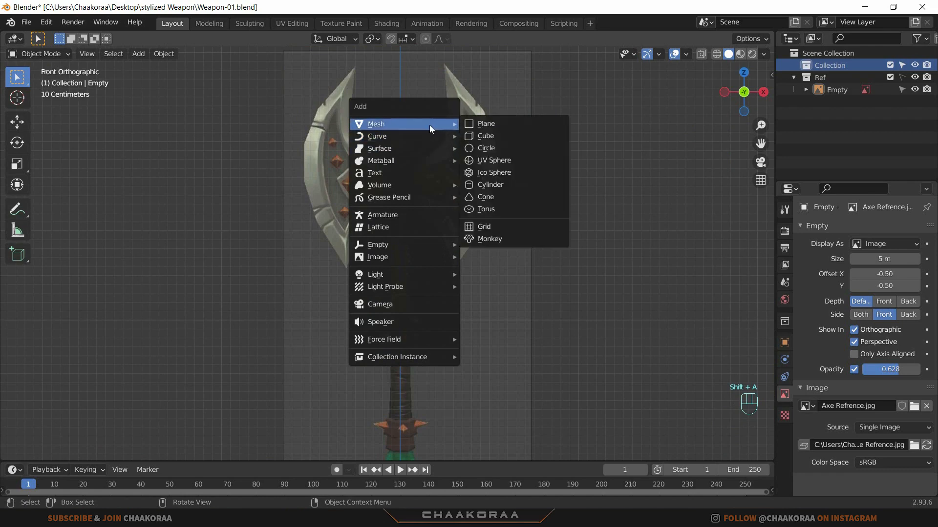
pyautogui.click(520, 185)
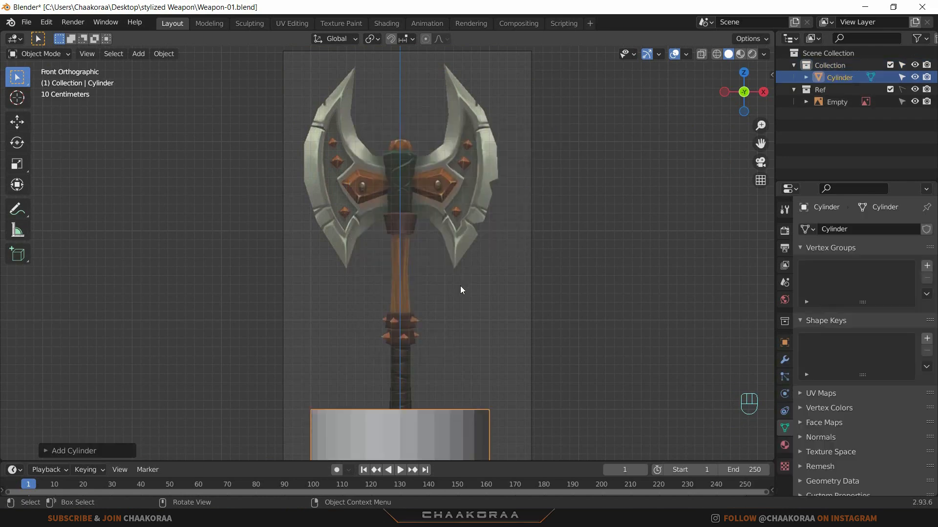
# Step: Set the new cylinder's vertex count to 16
pyautogui.click(50, 450)
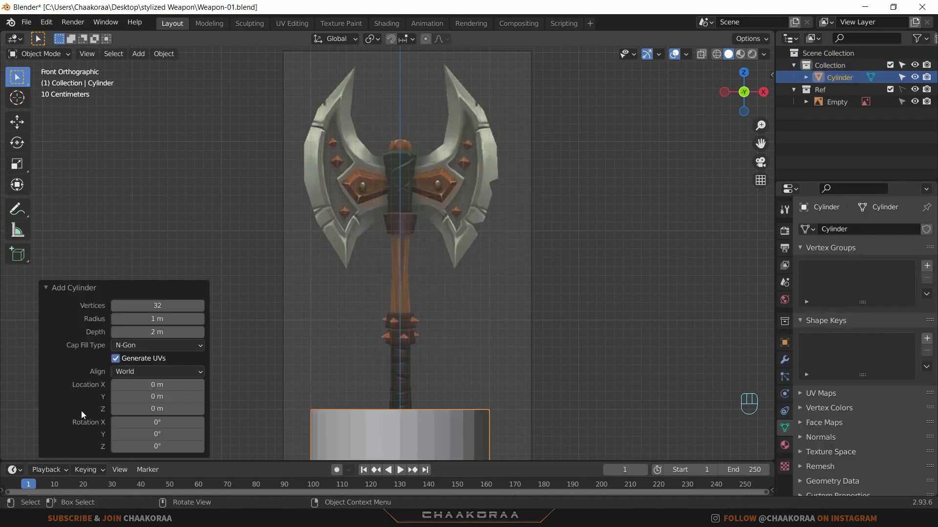
pyautogui.click(168, 308)
pyautogui.press('Return')
pyautogui.moveTo(481, 316)
pyautogui.mouseDown(button='middle')
pyautogui.moveTo(467, 388)
pyautogui.moveTo(485, 329)
pyautogui.mouseUp(button='middle')
pyautogui.press('KP_1')
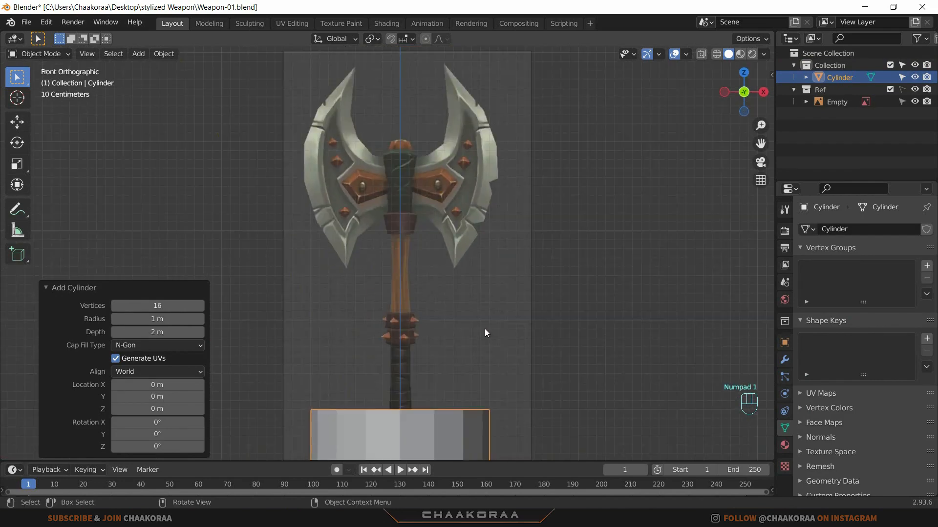
# Step: Scale the cylinder by about 0.379 and raise it about 2.78 m along Z onto the axe handle
pyautogui.press('s')
pyautogui.click(470, 429)
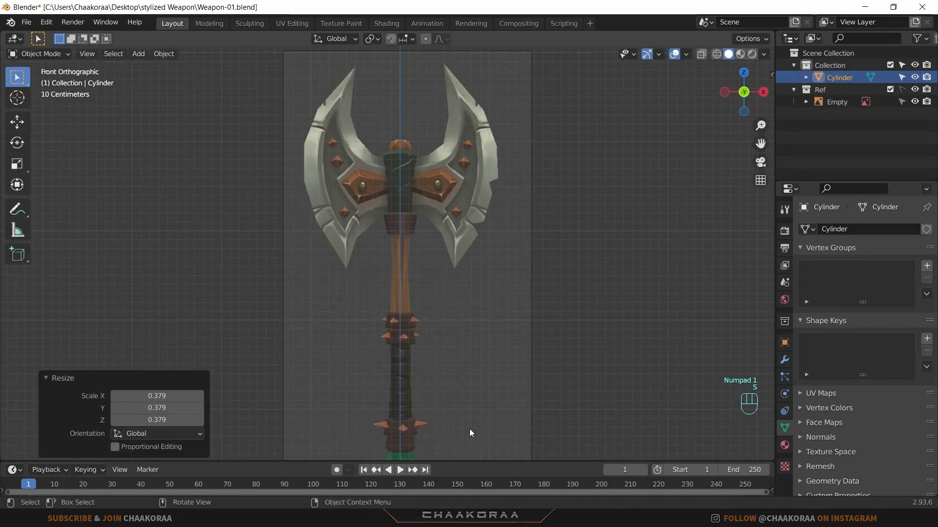
pyautogui.press('g')
pyautogui.press('z')
pyautogui.click(481, 218)
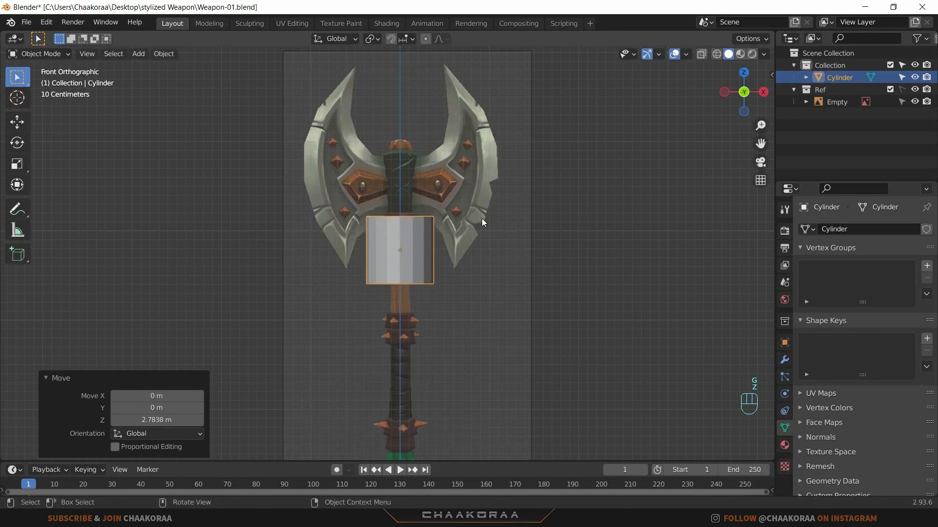
# Step: Scale the cylinder down uniformly by about 0.515 and a further 0.632 to approach the wooden handle's width
pyautogui.press('s')
pyautogui.click(466, 222)
pyautogui.scroll(4, 432, 264)
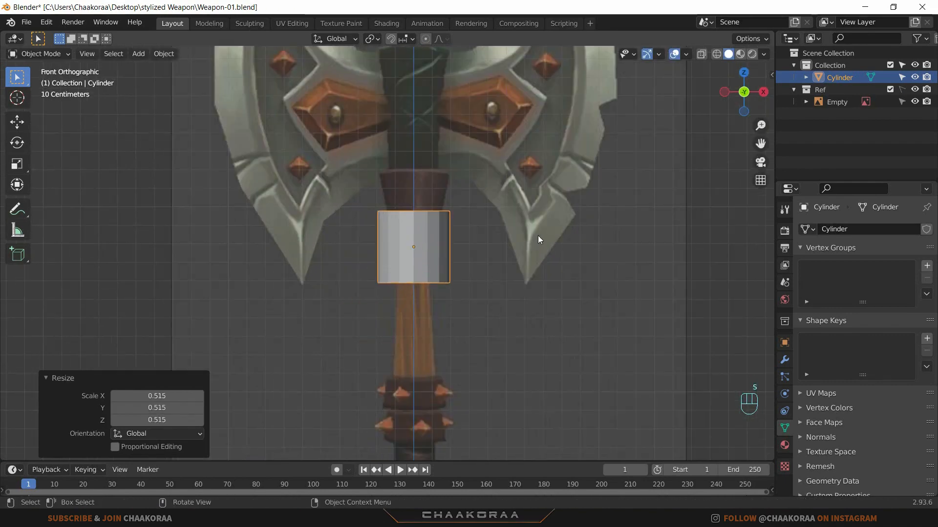
pyautogui.press('s')
pyautogui.click(493, 248)
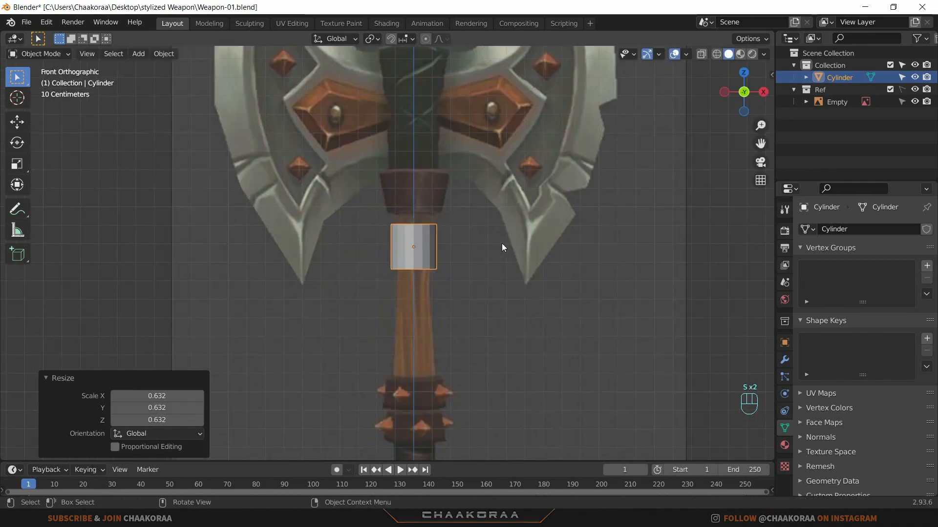
# Step: Stretch the cylinder along Z by about 11.63 and lower it about 0.509 m along the axe handle
pyautogui.scroll(-6, 501, 244)
pyautogui.scroll(3, 432, 276)
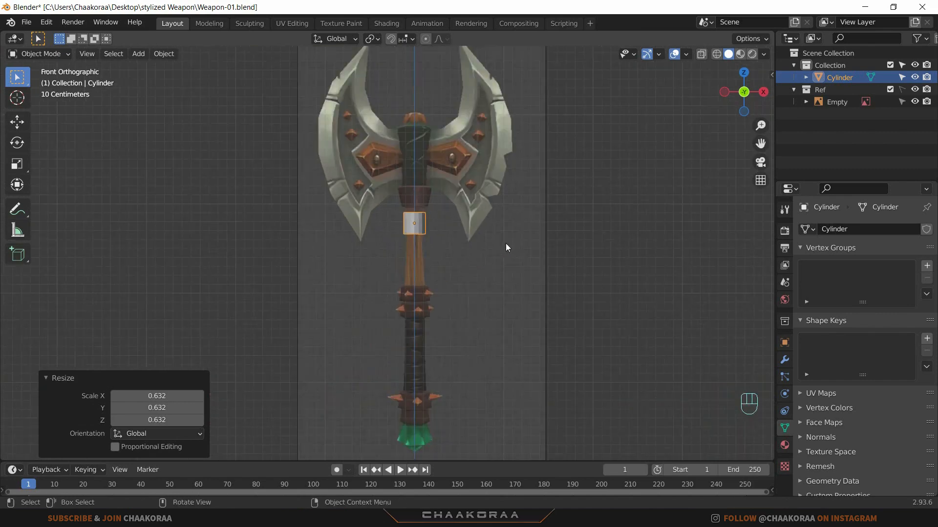
pyautogui.press('s')
pyautogui.press('z')
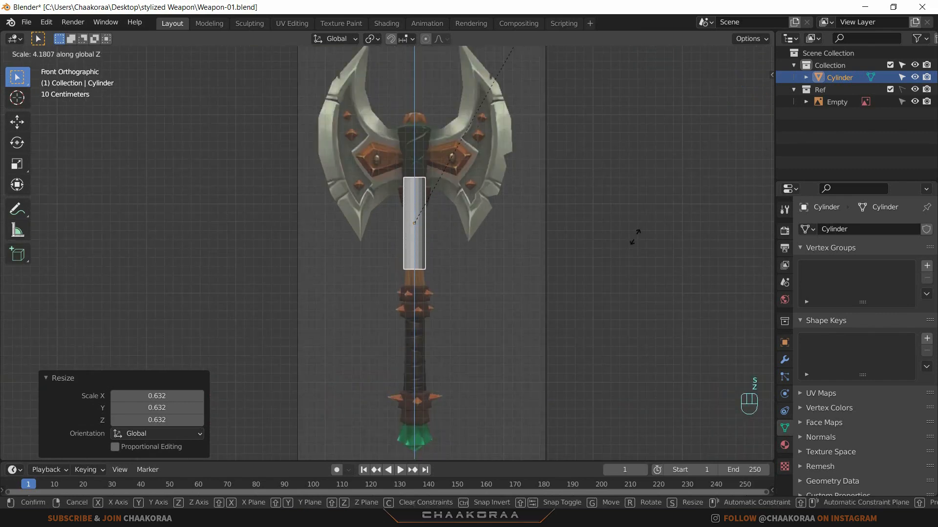
pyautogui.click(766, 258)
pyautogui.press('g')
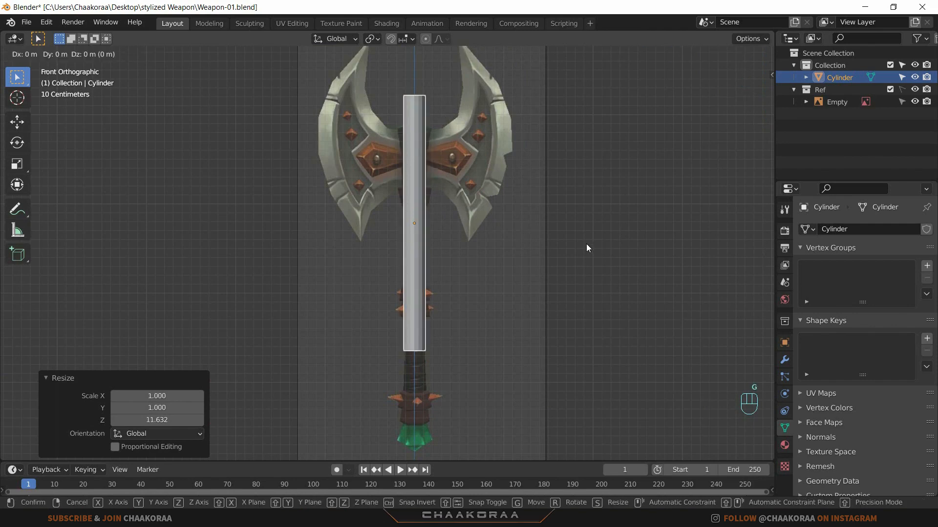
pyautogui.press('z')
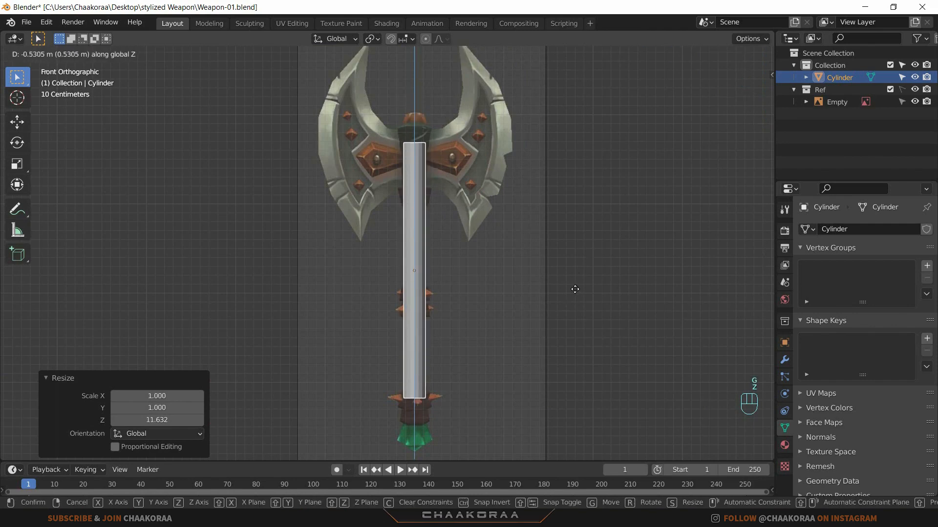
pyautogui.click(576, 293)
# Step: Scale the cylinder along Z by about 1.168 and raise it about 0.016 m to span the handle's length
pyautogui.press('s')
pyautogui.press('z')
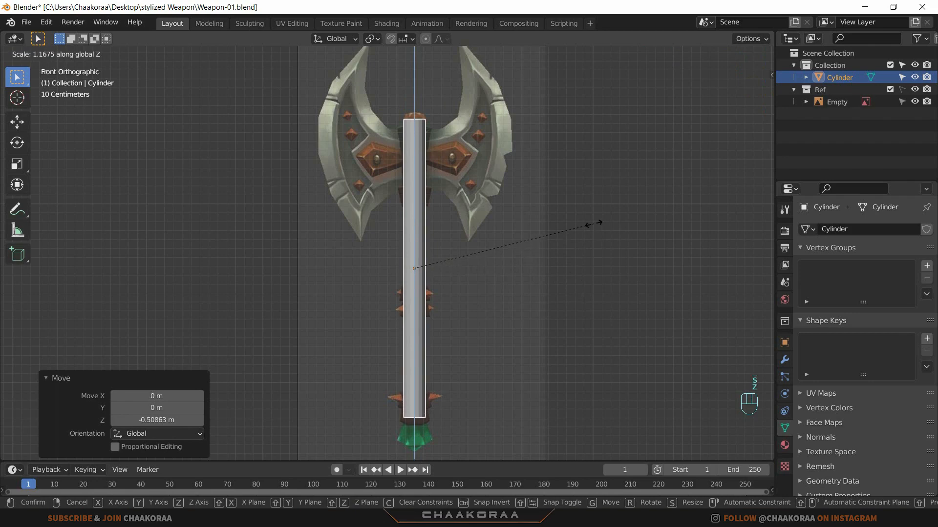
pyautogui.click(594, 224)
pyautogui.press('g')
pyautogui.press('z')
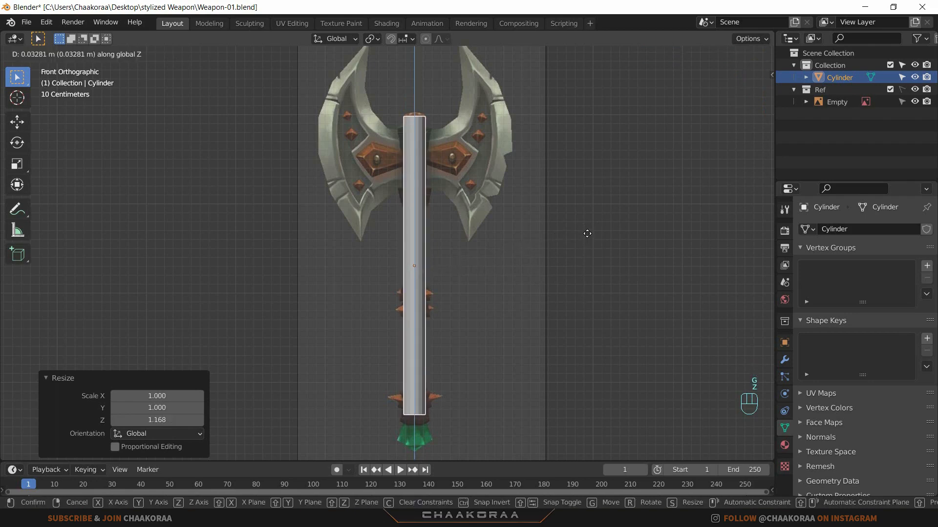
pyautogui.click(586, 235)
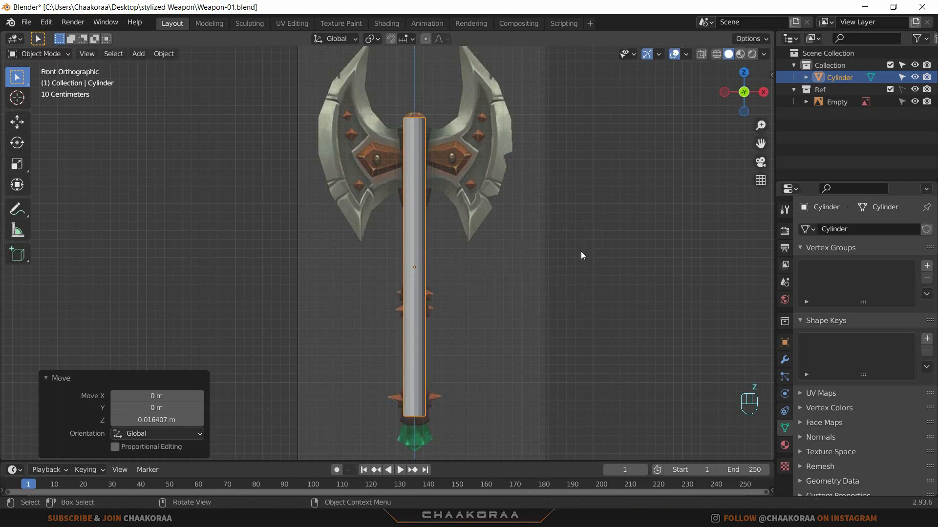
# Step: Enter Edit Mode on the cylinder and turn on X-ray display so the reference shows through the mesh
pyautogui.scroll(3, 533, 247)
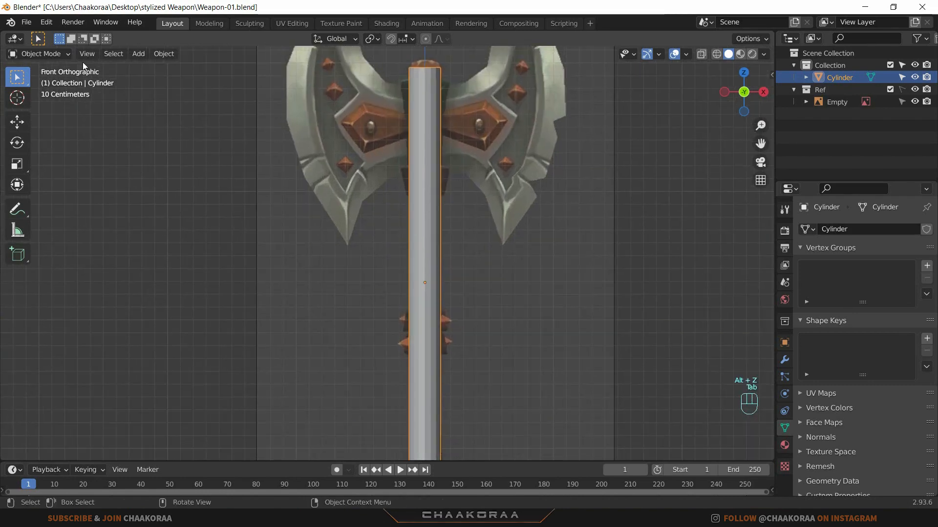
pyautogui.press('Tab')
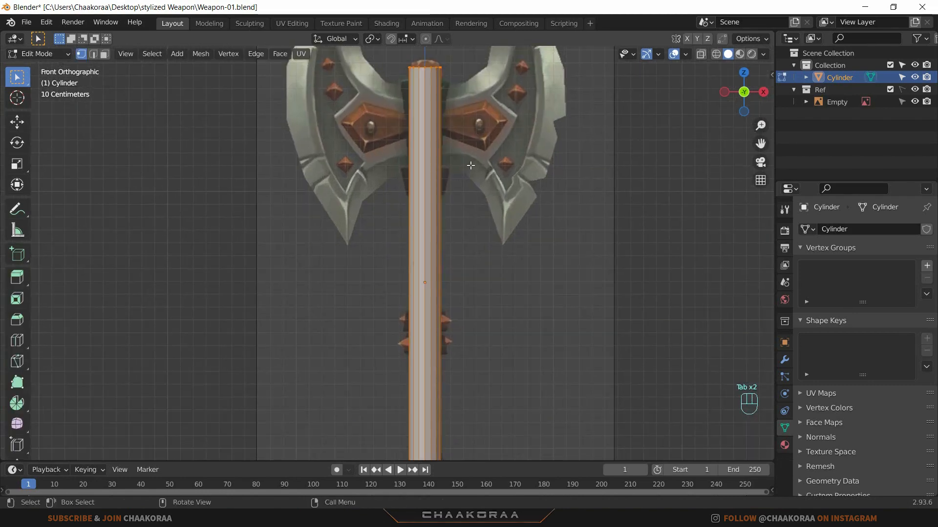
pyautogui.hotkey('alt', 'z')
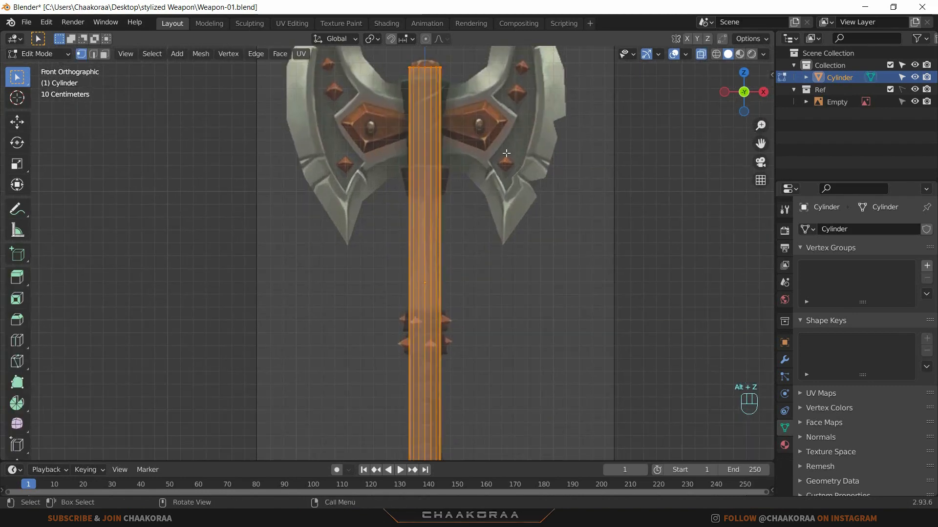
pyautogui.click(701, 55)
pyautogui.click(701, 55)
pyautogui.click(702, 55)
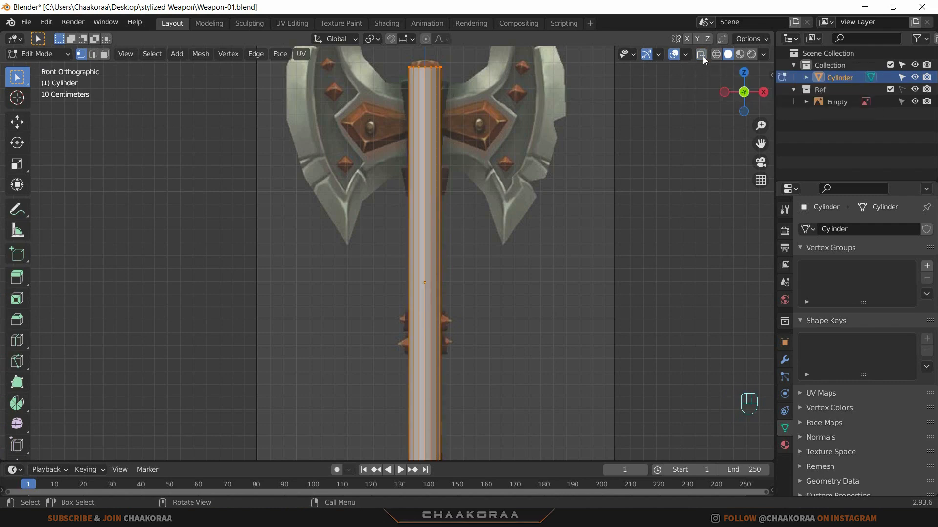
pyautogui.click(702, 55)
pyautogui.click(702, 55)
pyautogui.click(702, 55)
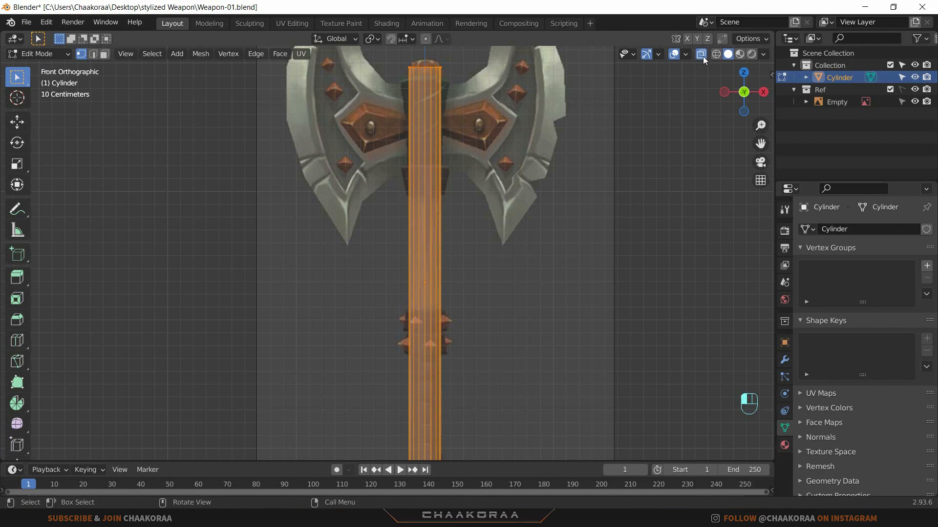
pyautogui.click(702, 57)
pyautogui.click(702, 56)
pyautogui.click(702, 57)
pyautogui.click(702, 56)
# Step: Select the cylinder's top ring of vertices and raise it about 0.055 m along Z to the handle's tip
pyautogui.moveTo(465, 60); pyautogui.dragTo(391, 83)
pyautogui.scroll(3, 435, 215)
pyautogui.keyDown('shift'); pyautogui.moveTo(438, 226); pyautogui.dragTo(414, 444, button='middle'); pyautogui.keyUp('shift')
pyautogui.moveTo(486, 135); pyautogui.dragTo(370, 223)
pyautogui.scroll(3, 464, 189)
pyautogui.scroll(-3, 521, 166)
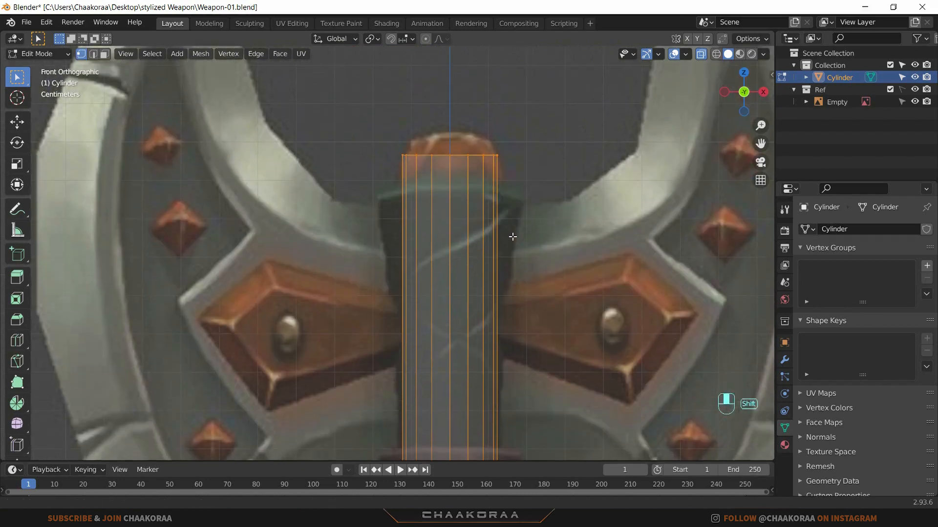
pyautogui.scroll(3, 512, 236)
pyautogui.press('g')
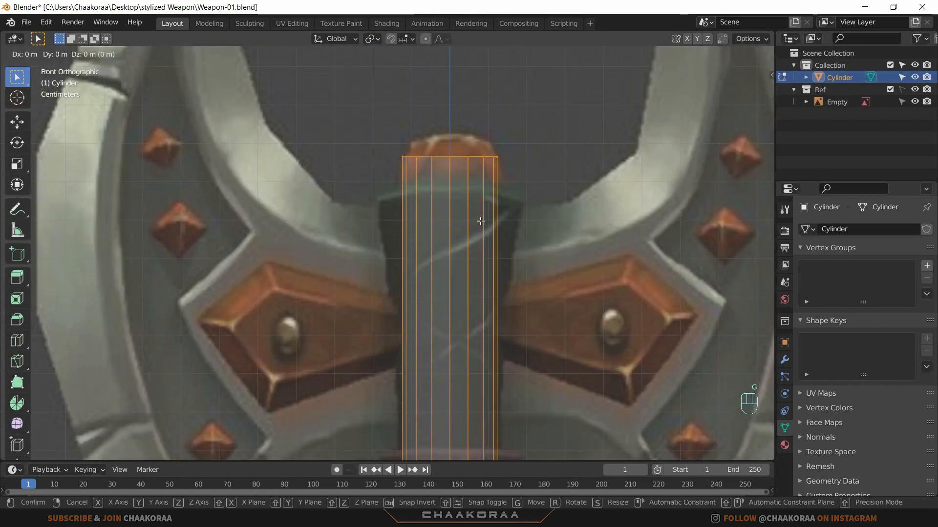
pyautogui.press('z')
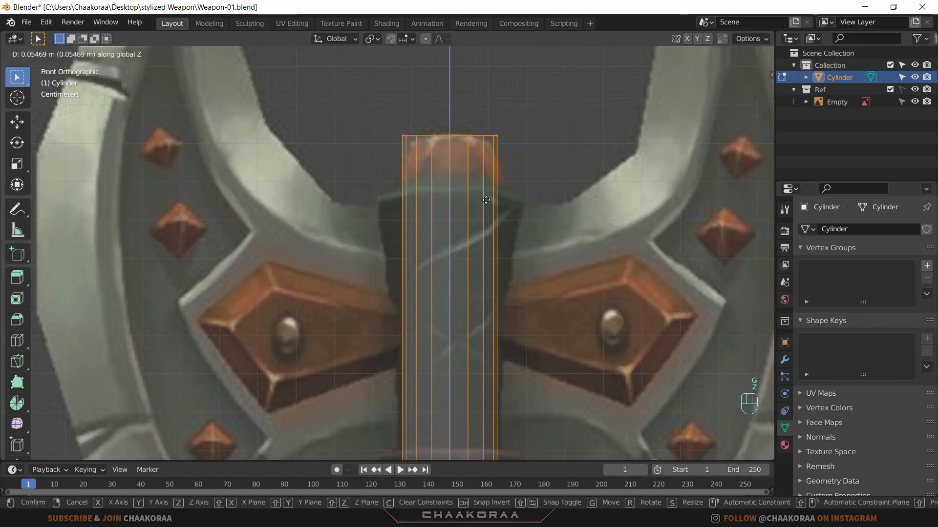
pyautogui.click(487, 200)
# Step: Select the cylinder's bottom ring of vertices and lower it about 0.089 m along Z to the green gem
pyautogui.scroll(-5, 487, 201)
pyautogui.scroll(5, 447, 290)
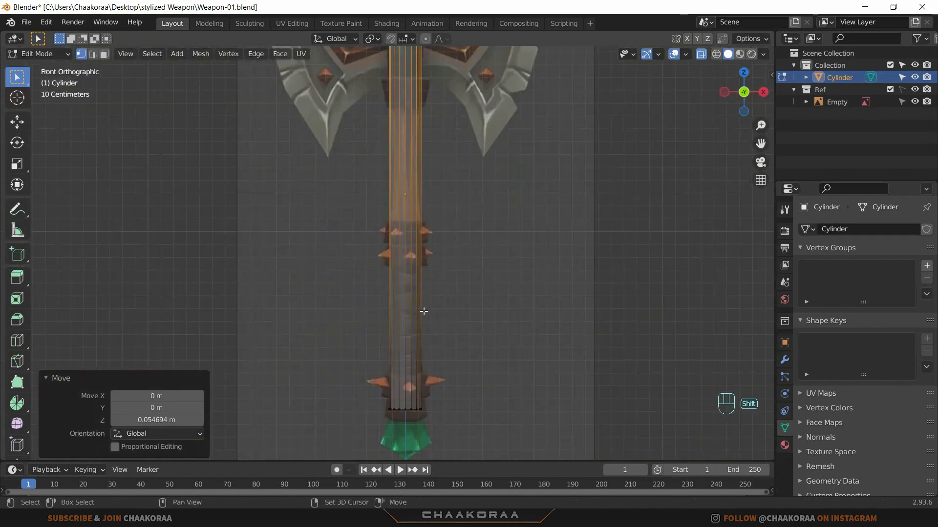
pyautogui.moveTo(457, 280); pyautogui.dragTo(380, 336)
pyautogui.scroll(5, 470, 302)
pyautogui.press('g')
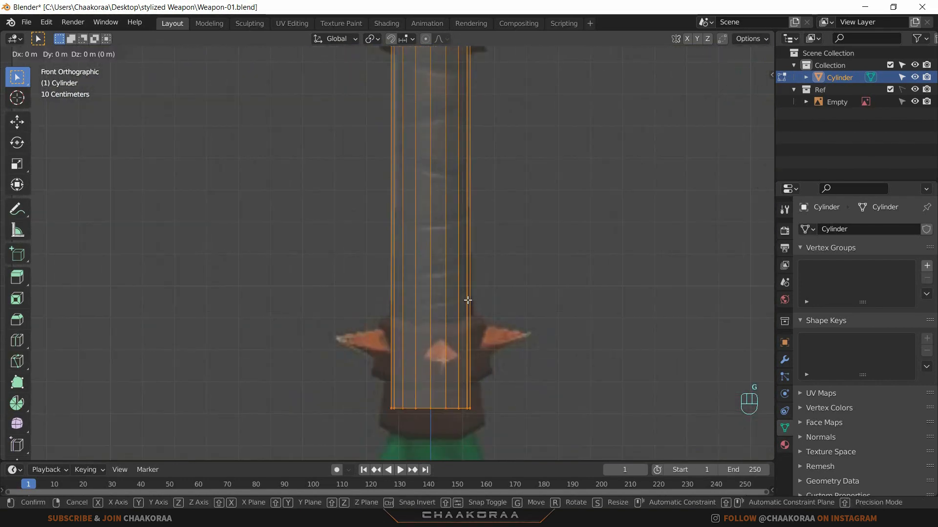
pyautogui.press('z')
pyautogui.click(468, 340)
pyautogui.scroll(-3, 483, 323)
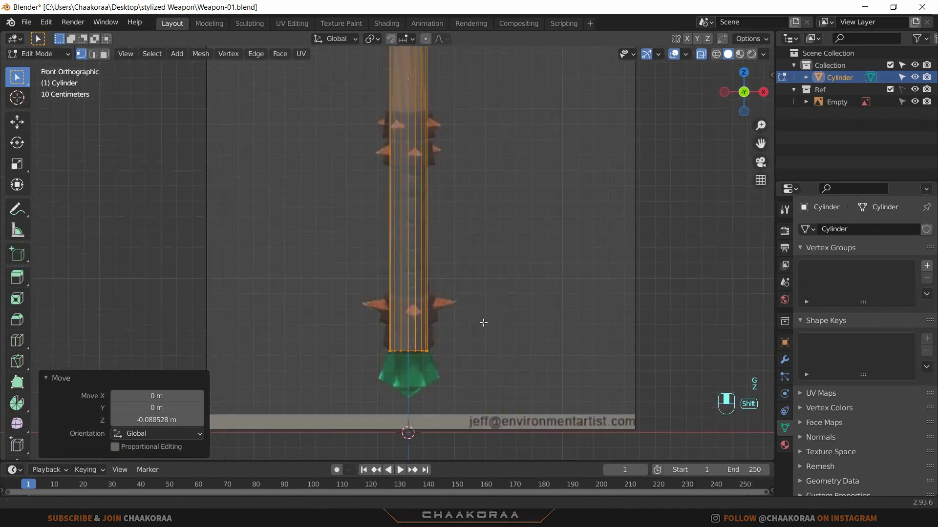
# Step: Add one horizontal loop cut to the cylinder and slide it just below the handle's tip, factor about -0.933
pyautogui.scroll(-6, 447, 212)
pyautogui.scroll(10, 435, 255)
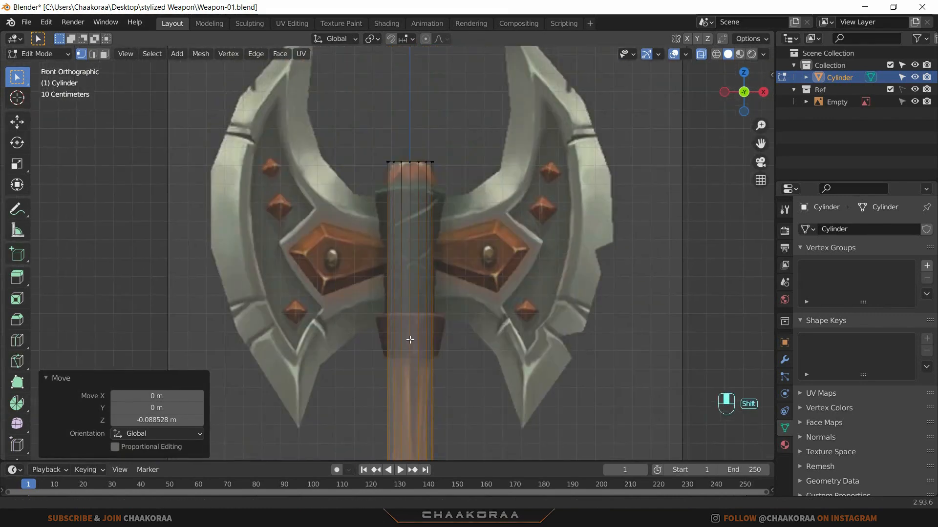
pyautogui.press('ctrl')
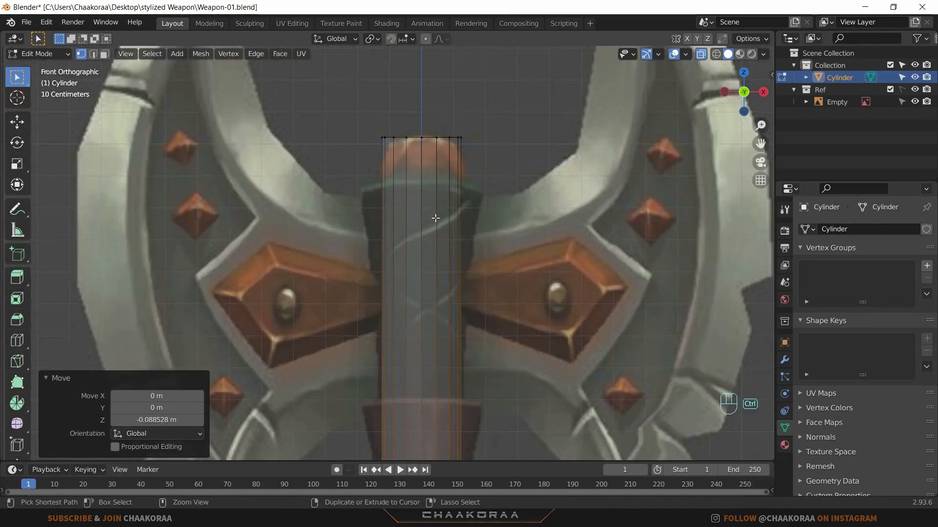
pyautogui.scroll(-5, 435, 218)
pyautogui.hotkey('ctrl', 'r')
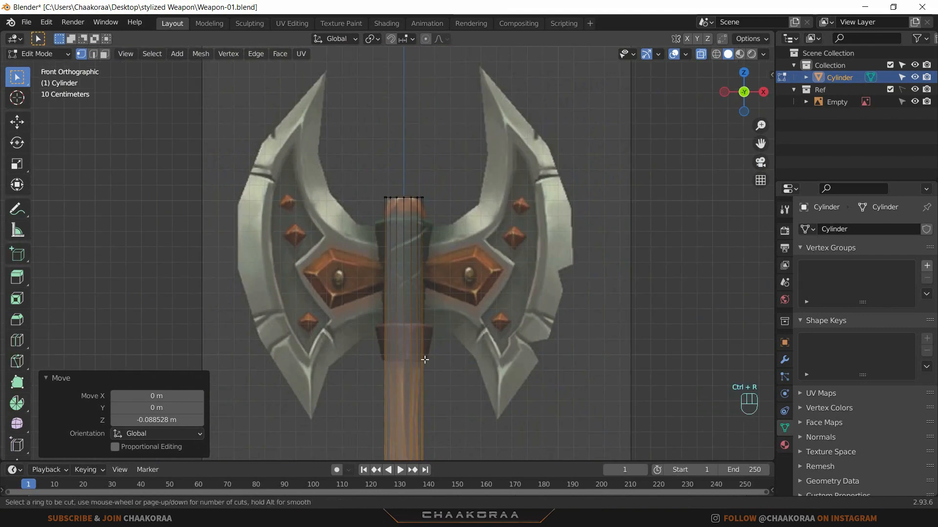
pyautogui.click(420, 442)
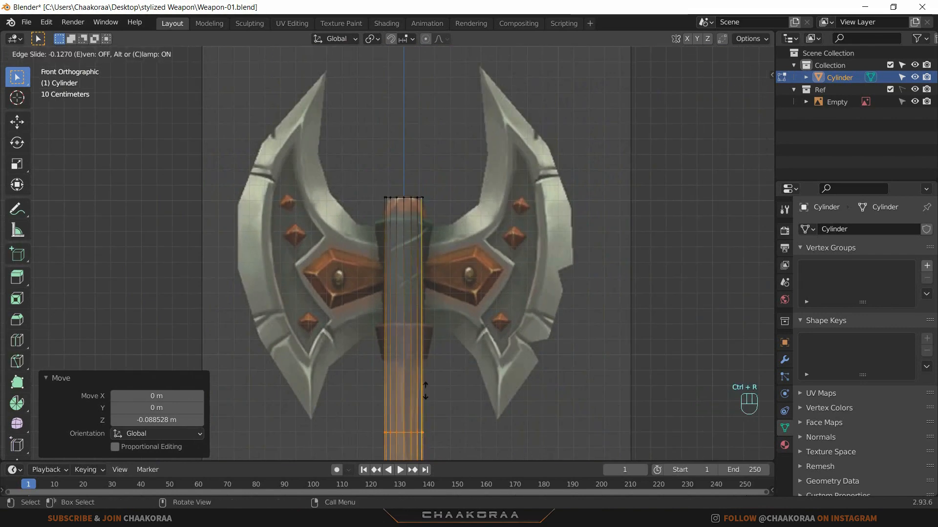
pyautogui.click(440, 190)
pyautogui.scroll(8, 440, 190)
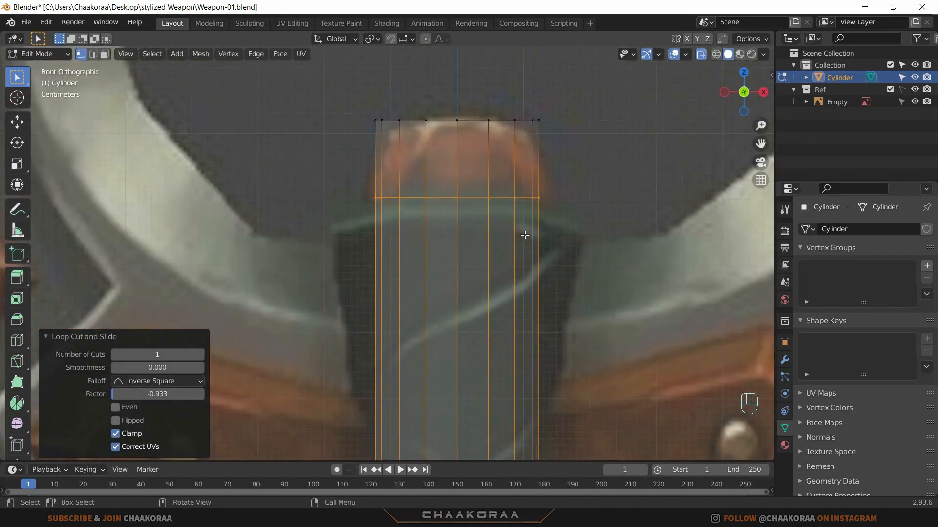
# Step: Scale the new edge loop below the tip by about 1.094 and lower it about 0.017 m along Z
pyautogui.press('s')
pyautogui.click(564, 222)
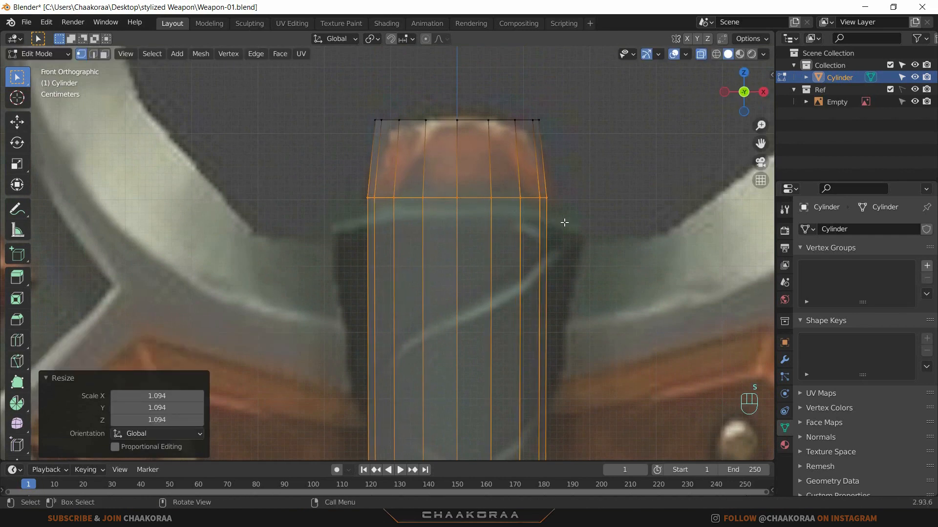
pyautogui.press('g')
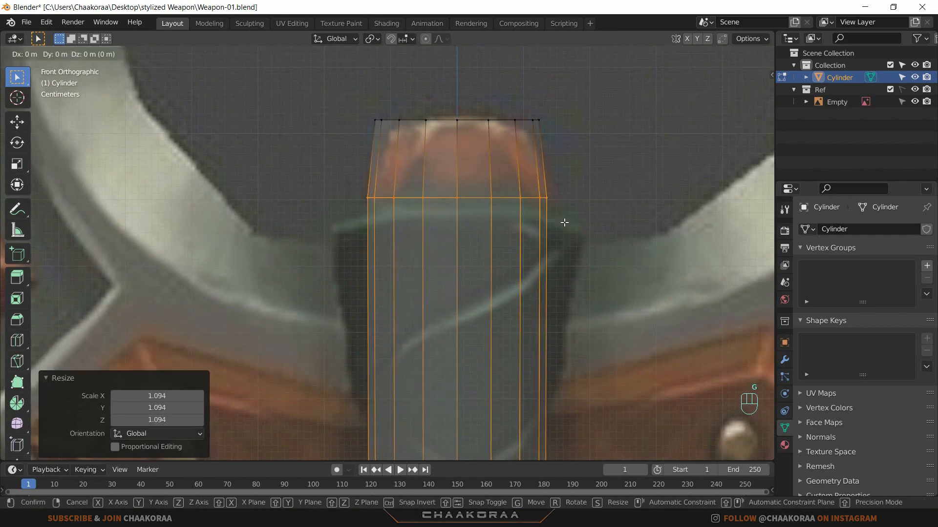
pyautogui.press('z')
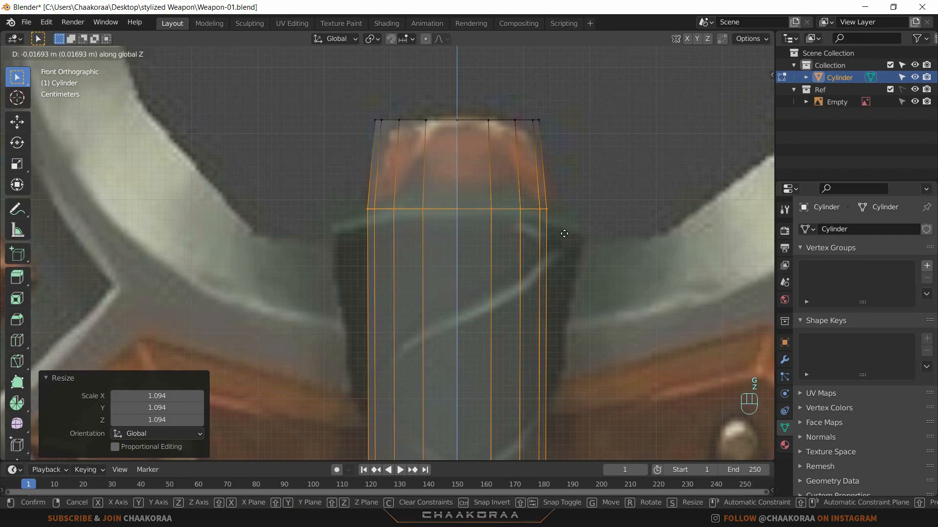
pyautogui.click(564, 234)
# Step: Select the cylinder's top ring and scale it by about 0.768 to taper the handle's tip
pyautogui.moveTo(597, 86); pyautogui.dragTo(352, 159)
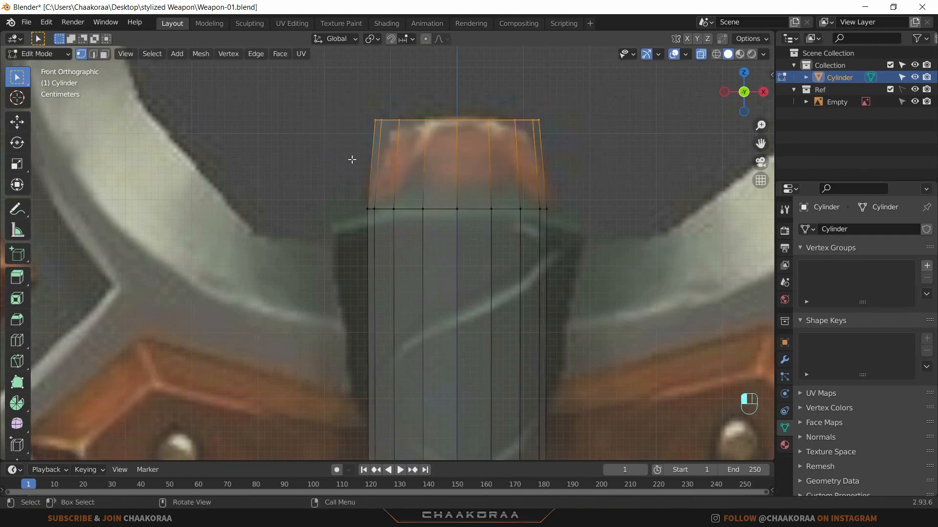
pyautogui.press('s')
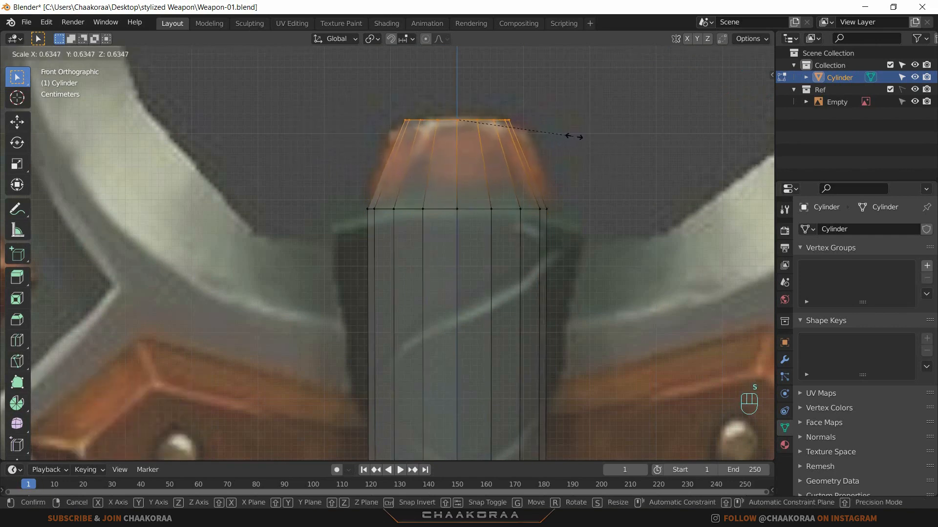
pyautogui.click(598, 135)
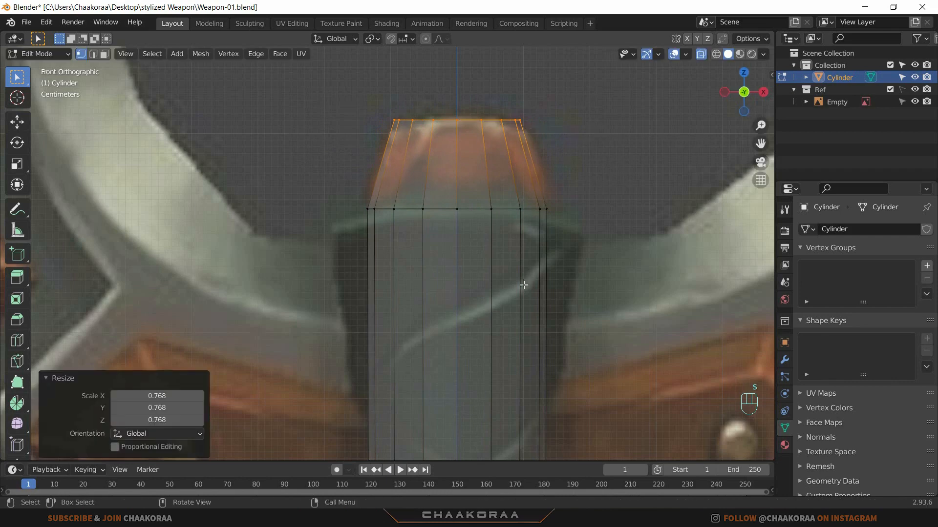
# Step: Add one horizontal loop cut to the handle and slide it to the collar below the axe head, factor about -0.466
pyautogui.scroll(-6, 523, 285)
pyautogui.keyDown('shift'); pyautogui.scroll(-5, 489, 282); pyautogui.keyUp('shift')
pyautogui.keyDown('shift'); pyautogui.moveTo(461, 288); pyautogui.dragTo(462, 301, button='middle'); pyautogui.keyUp('shift')
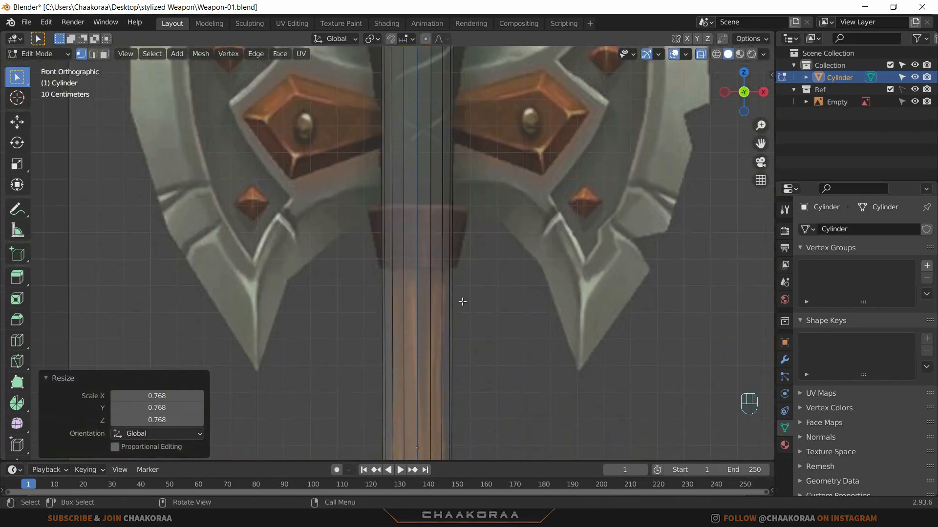
pyautogui.hotkey('ctrl', 'r')
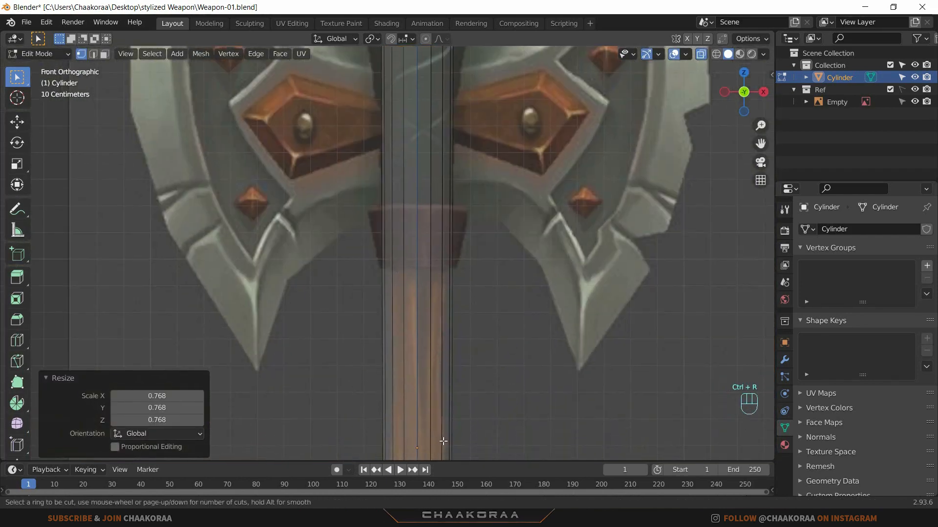
pyautogui.scroll(-4, 443, 436)
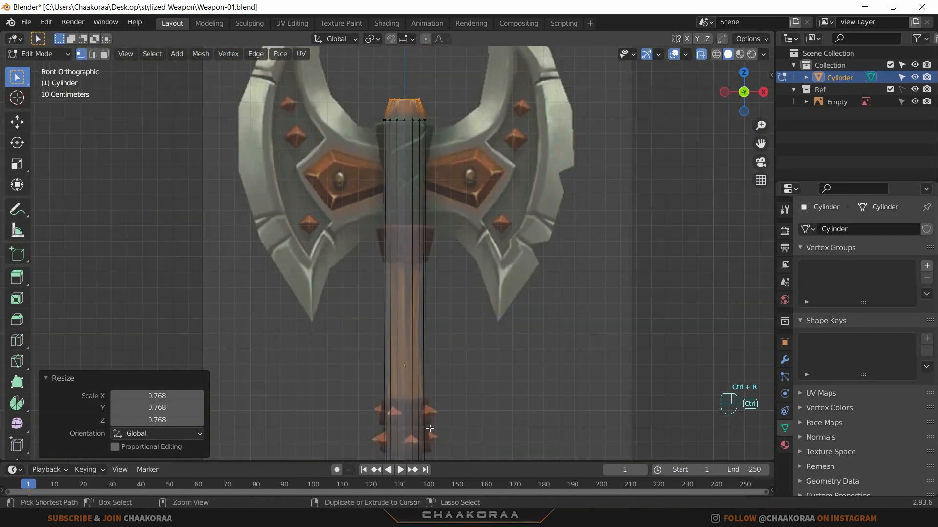
pyautogui.hotkey('ctrl', 'r')
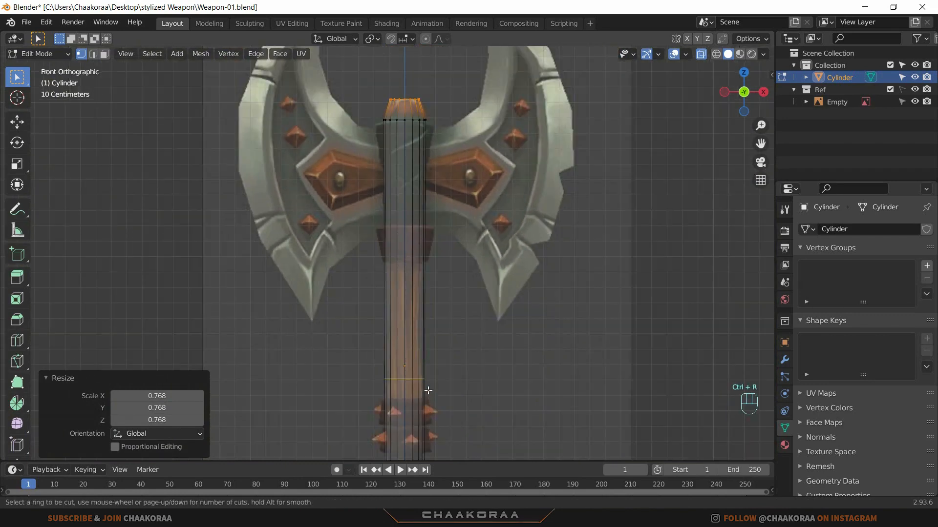
pyautogui.click(428, 390)
pyautogui.click(448, 272)
# Step: Lower the new edge loop about 0.020 m along Z to the collar's lower edge and scale it by about 0.763
pyautogui.scroll(6, 521, 314)
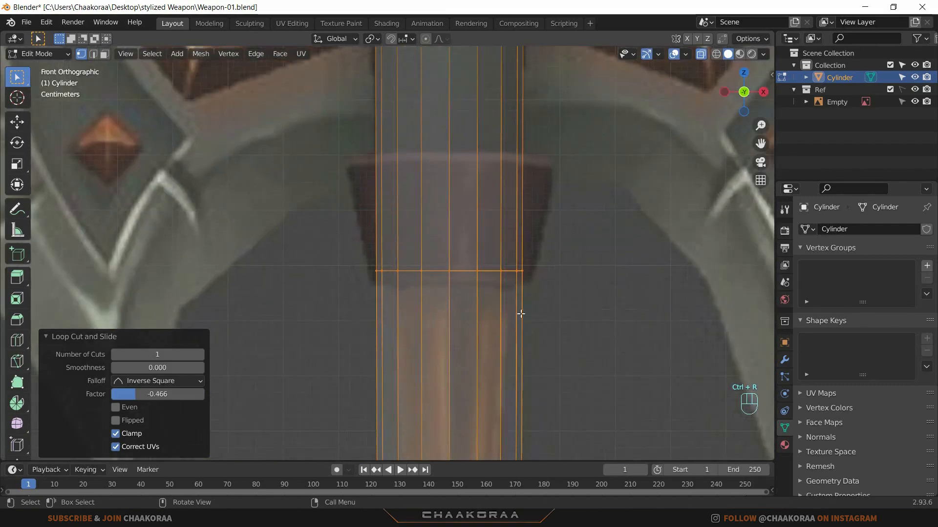
pyautogui.press('g')
pyautogui.press('z')
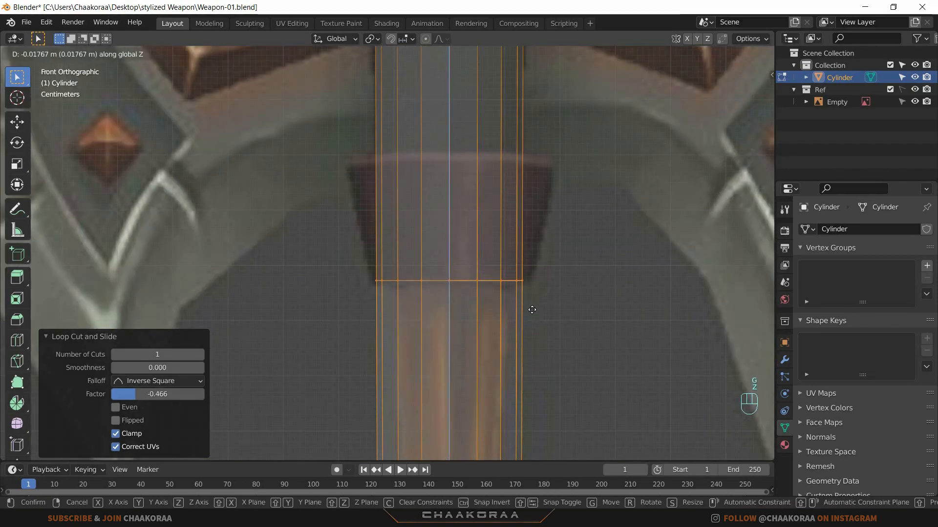
pyautogui.click(531, 312)
pyautogui.press('s')
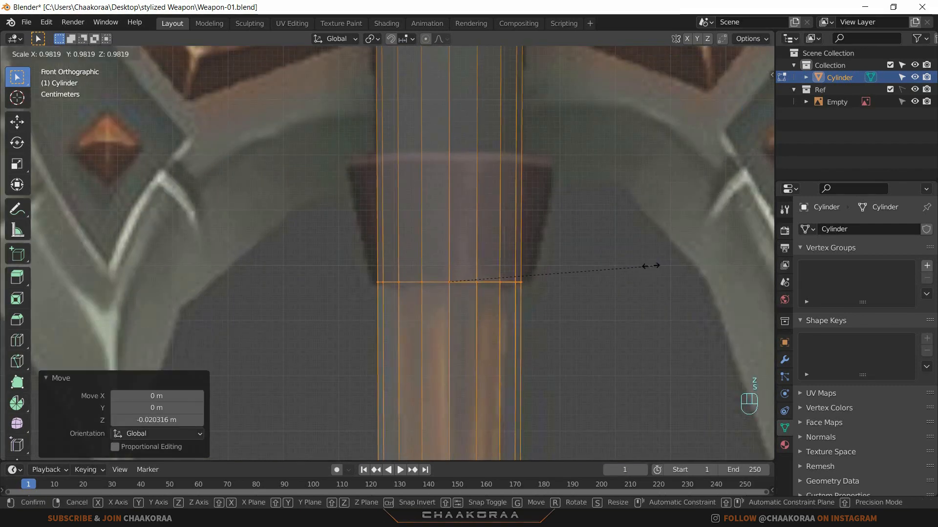
pyautogui.click(607, 262)
# Step: Add one loop cut to the handle's lower section and slide it to the upper spiked band, factor about -0.279
pyautogui.scroll(-6, 496, 320)
pyautogui.keyDown('shift'); pyautogui.moveTo(480, 370); pyautogui.dragTo(481, 232, button='middle'); pyautogui.keyUp('shift')
pyautogui.scroll(-3, 481, 317)
pyautogui.scroll(3, 493, 326)
pyautogui.hotkey('ctrl', 'r')
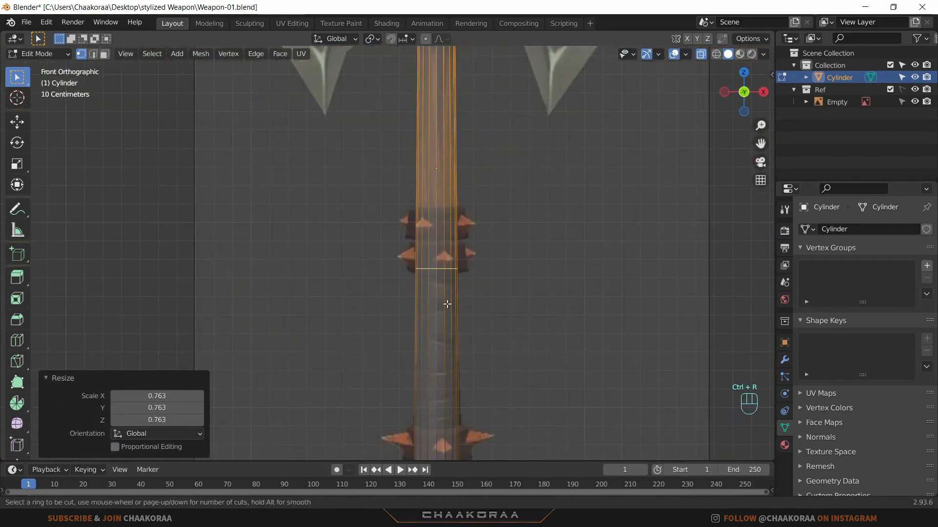
pyautogui.click(452, 239)
pyautogui.click(453, 240)
# Step: Add one loop cut below the spiked bands and slide it just above the lowest spikes, factor about 0.483
pyautogui.scroll(-3, 436, 329)
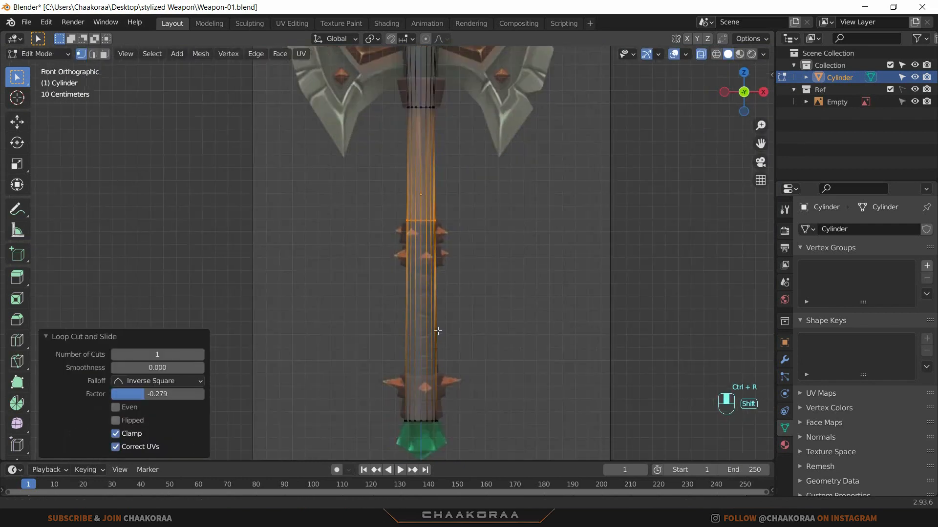
pyautogui.hotkey('ctrl', 'r')
pyautogui.click(423, 344)
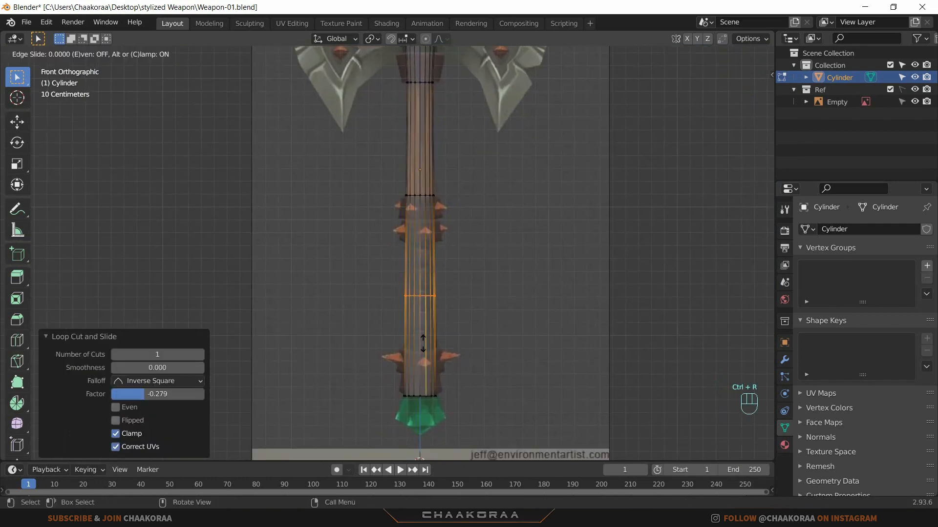
pyautogui.click(424, 388)
# Step: Select the edge loop at the upper spiked band, lower it about 0.027 m along Z and scale it by about 0.972
pyautogui.scroll(7, 444, 288)
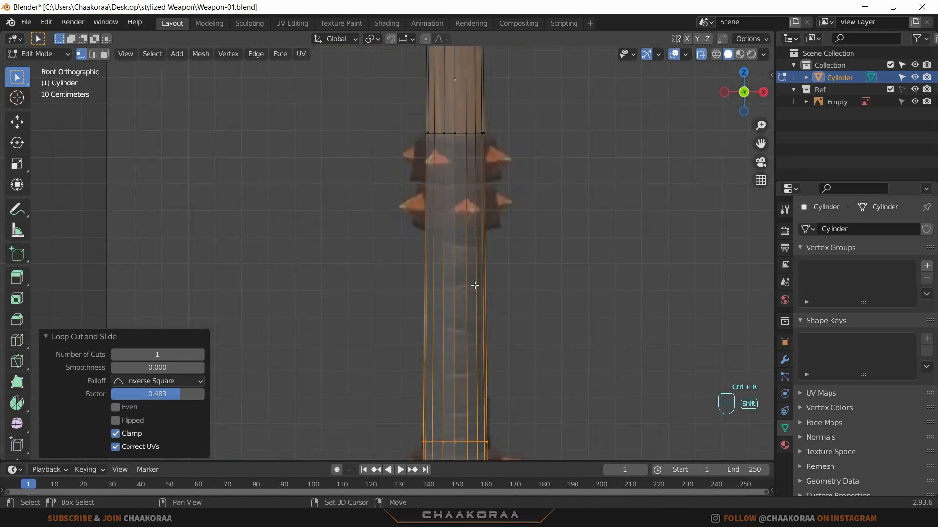
pyautogui.press('a')
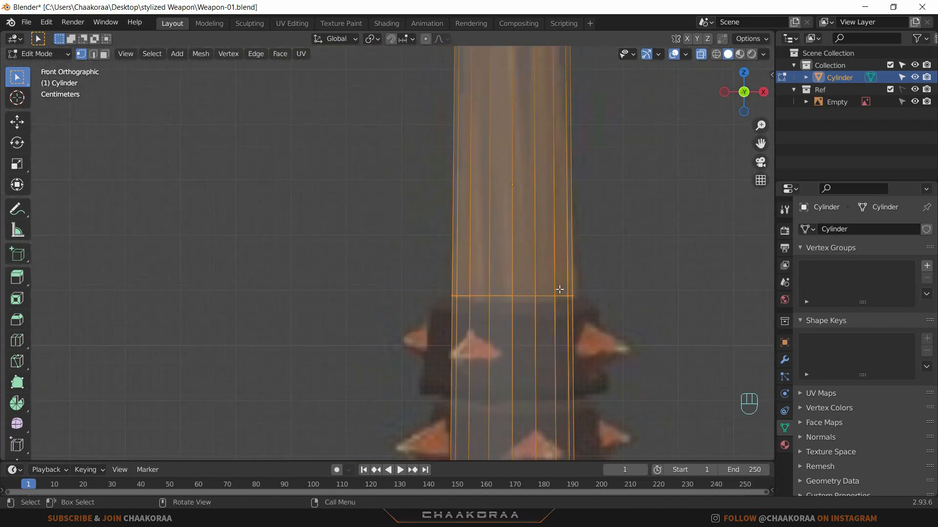
pyautogui.press('g')
pyautogui.press('z')
pyautogui.click(563, 305)
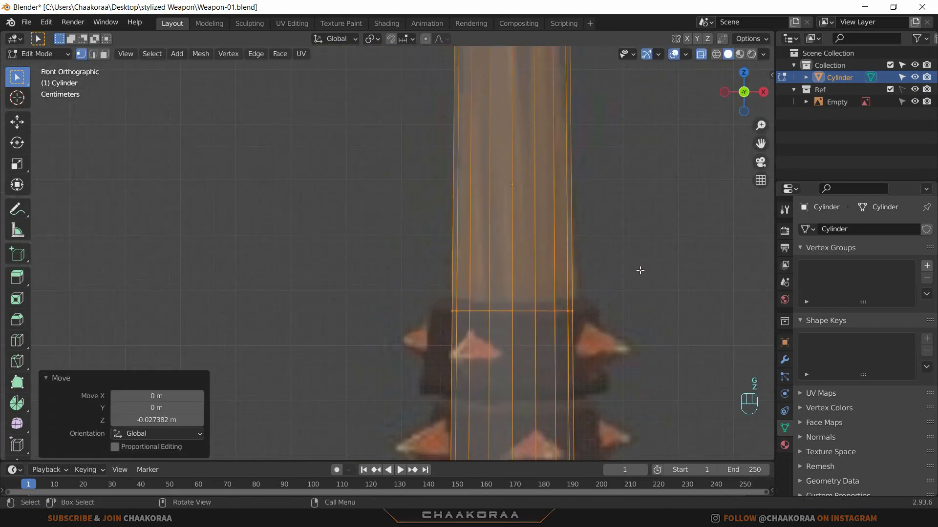
pyautogui.press('s')
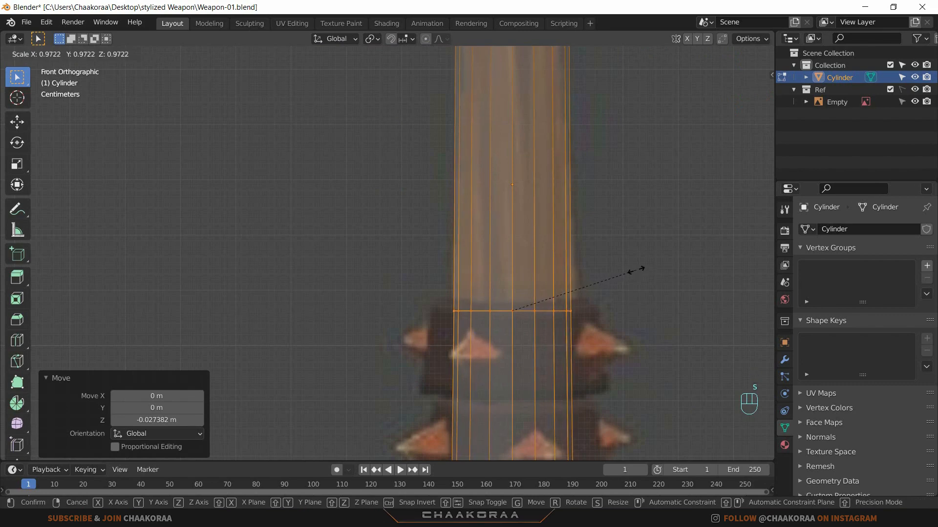
pyautogui.click(634, 269)
# Step: Select the edge loop above the lowest spikes and scale it by about 0.840
pyautogui.scroll(-5, 584, 314)
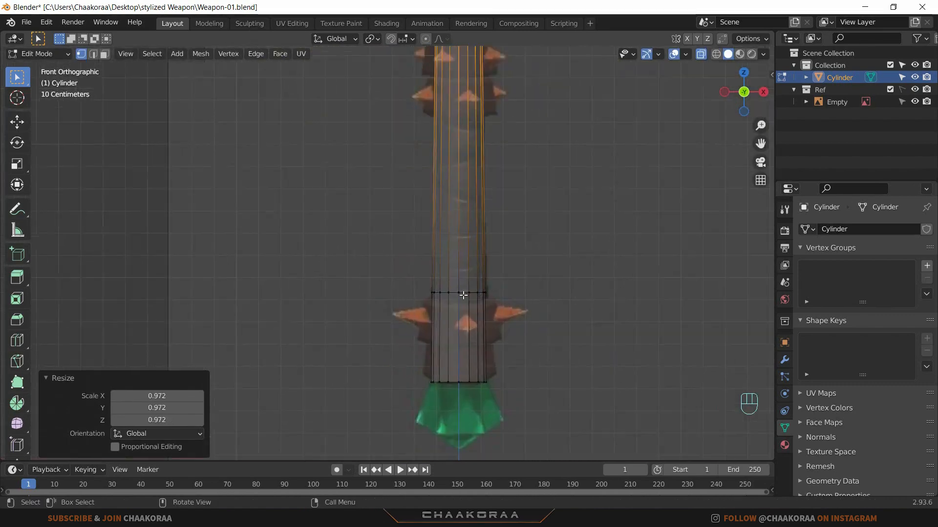
pyautogui.scroll(3, 469, 301)
pyautogui.keyDown('alt'); pyautogui.click(513, 321); pyautogui.keyUp('alt')
pyautogui.scroll(2, 565, 305)
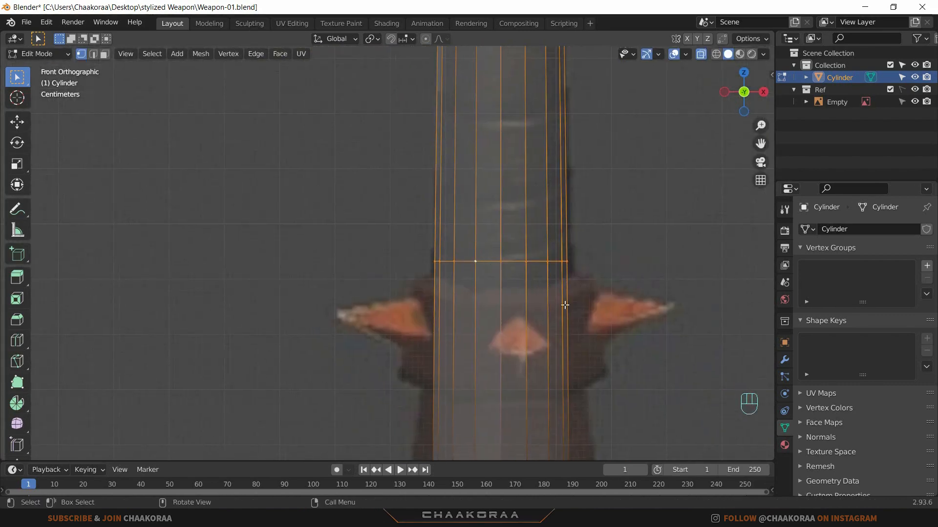
pyautogui.press('s')
pyautogui.click(597, 276)
# Step: Select the handle's bottom ring, scale it by about 0.859 and raise it about 0.055 m along Z
pyautogui.scroll(-2, 498, 358)
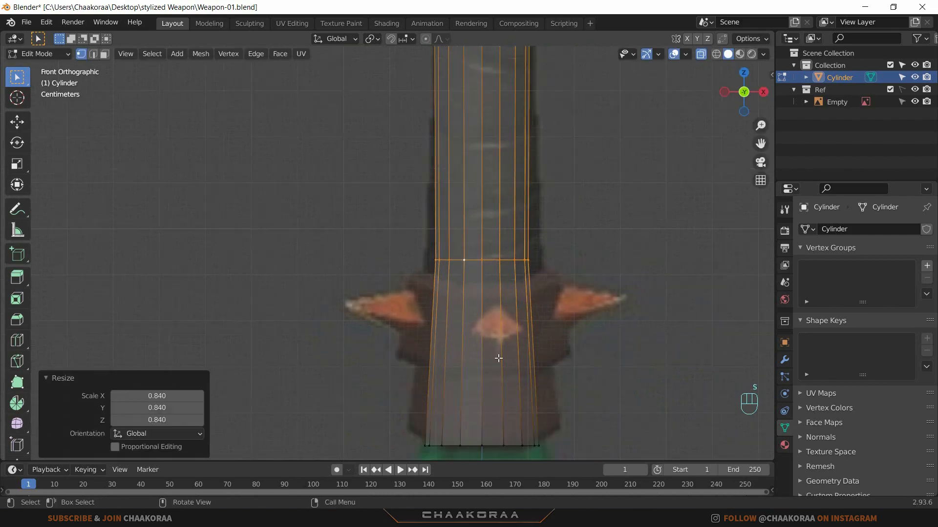
pyautogui.keyDown('shift'); pyautogui.moveTo(490, 394); pyautogui.dragTo(482, 280, button='middle'); pyautogui.keyUp('shift')
pyautogui.keyDown('alt'); pyautogui.click(470, 298); pyautogui.keyUp('alt')
pyautogui.scroll(1, 527, 295)
pyautogui.press('s')
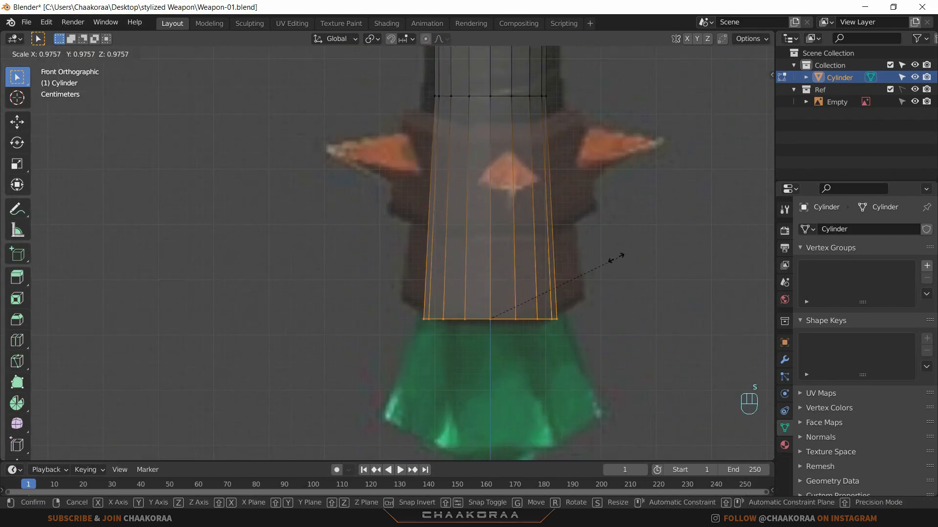
pyautogui.click(601, 262)
pyautogui.press('g')
pyautogui.press('z')
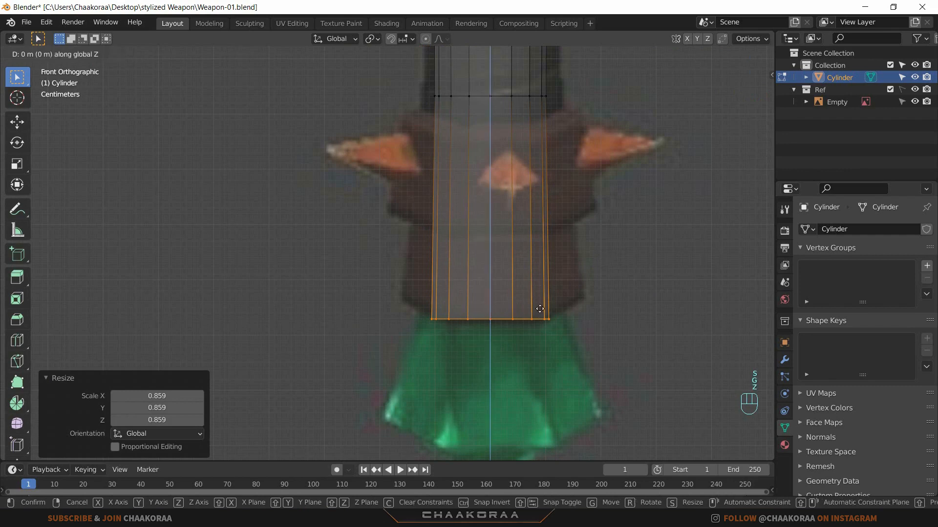
pyautogui.click(541, 287)
# Step: Leave Edit Mode, turn off X-ray and examine the solid handle's shape against the axe reference in perspective
pyautogui.scroll(-3, 542, 286)
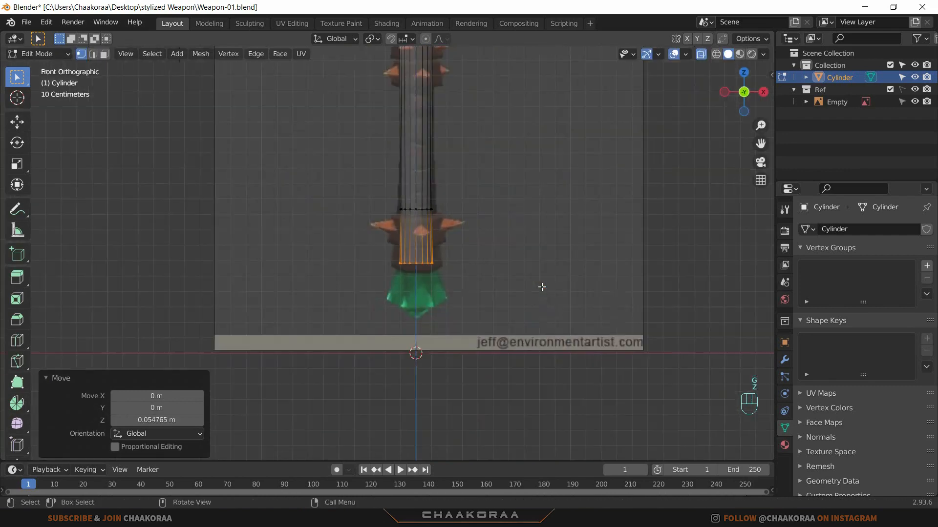
pyautogui.keyDown('shift'); pyautogui.moveTo(540, 283); pyautogui.dragTo(493, 306, button='middle'); pyautogui.keyUp('shift')
pyautogui.press('Tab')
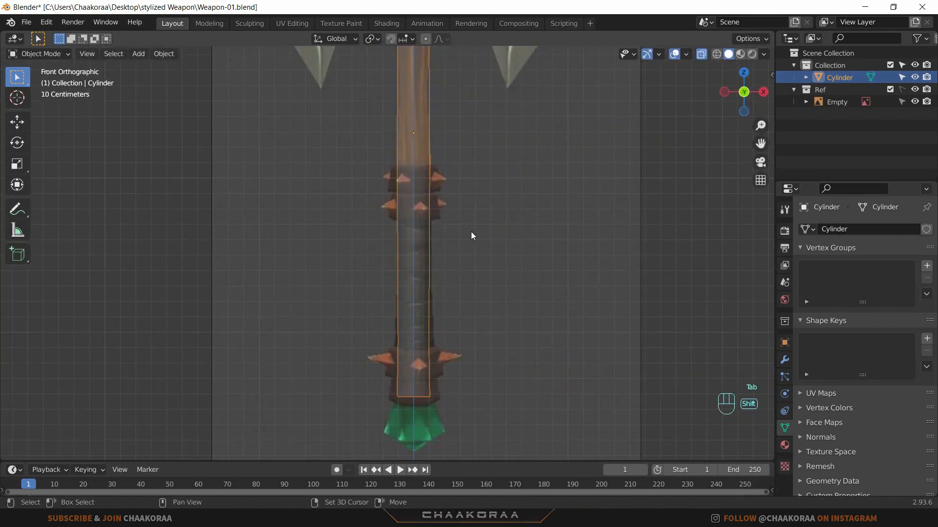
pyautogui.keyDown('shift'); pyautogui.moveTo(472, 235); pyautogui.dragTo(480, 336, button='middle'); pyautogui.keyUp('shift')
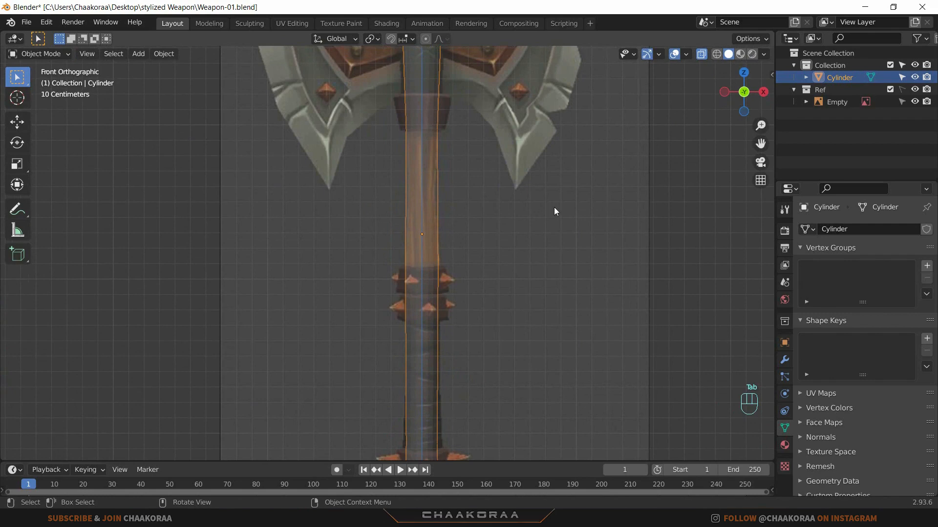
pyautogui.hotkey('alt', 'z')
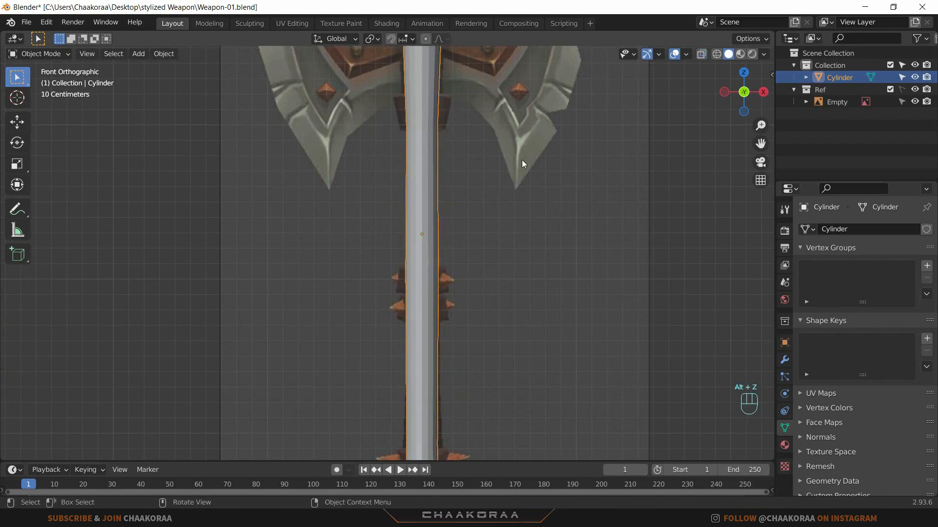
pyautogui.scroll(-4, 455, 236)
pyautogui.moveTo(478, 146); pyautogui.dragTo(492, 213, button='middle')
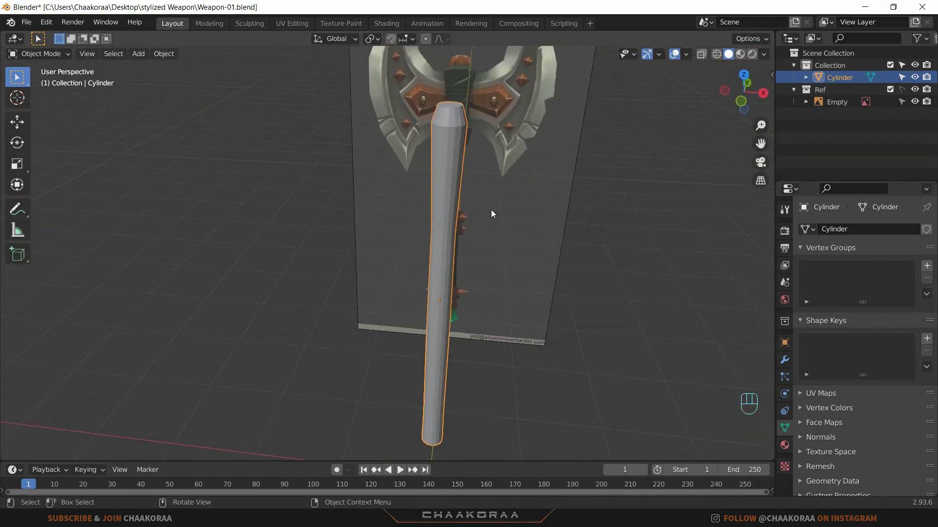
# Step: In Edit Mode with X-ray on, select the handle's top ring and bevel it about 0.139 m wide with 2 segments
pyautogui.press('KP_1')
pyautogui.hotkey('alt', 'z')
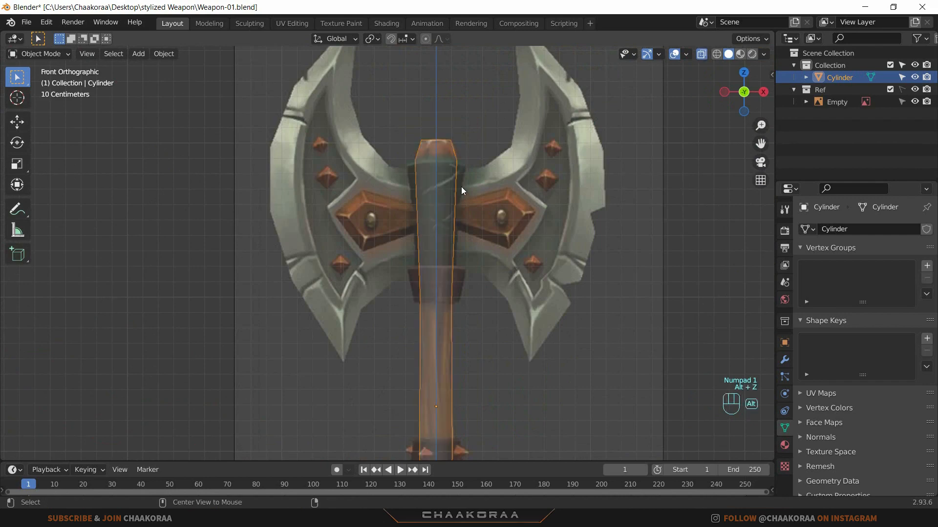
pyautogui.scroll(4, 463, 213)
pyautogui.press('Tab')
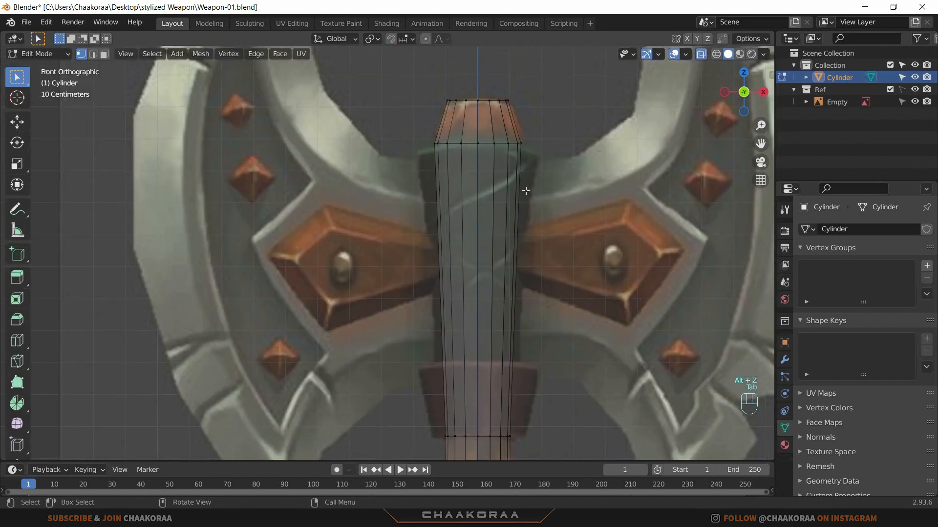
pyautogui.scroll(-2, 526, 190)
pyautogui.scroll(2, 512, 184)
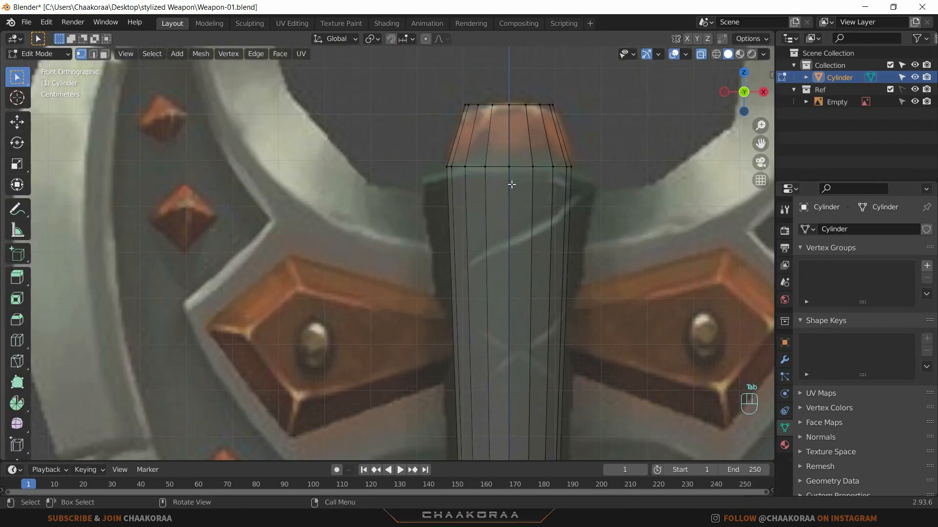
pyautogui.moveTo(607, 87); pyautogui.dragTo(405, 165)
pyautogui.keyDown('shift'); pyautogui.moveTo(563, 148); pyautogui.dragTo(552, 241, button='middle'); pyautogui.keyUp('shift')
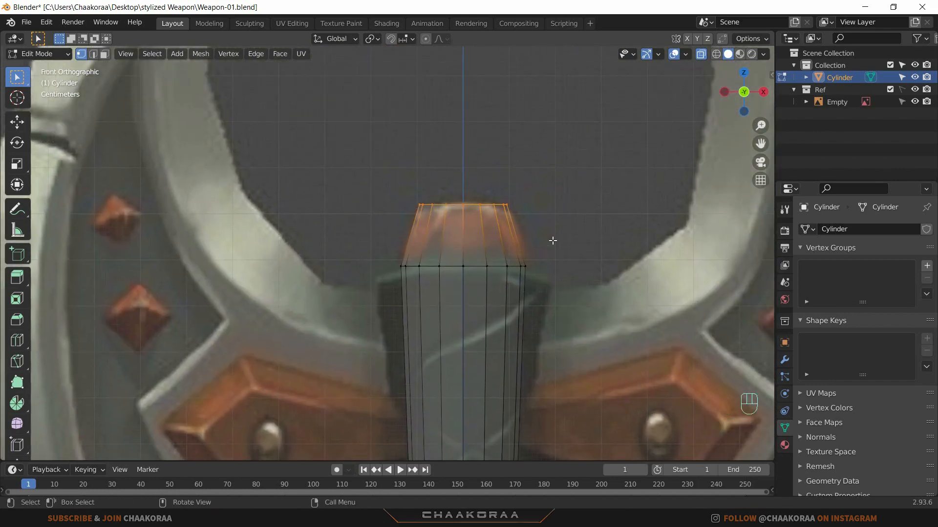
pyautogui.hotkey('ctrl', 'b')
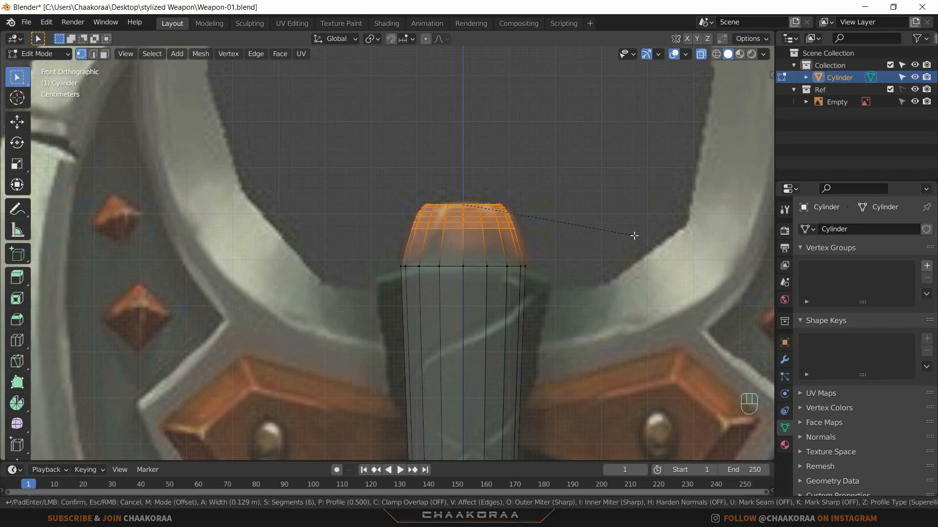
pyautogui.scroll(1, 612, 228)
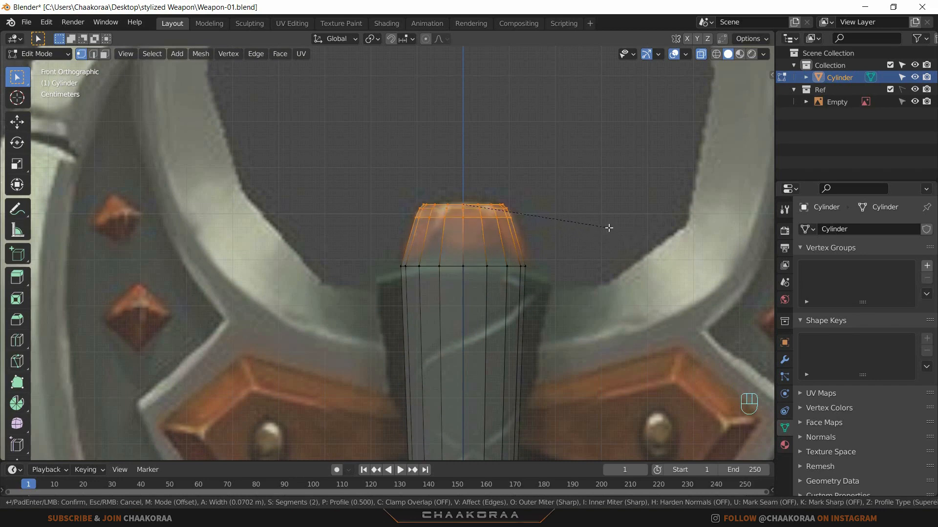
pyautogui.click(640, 222)
# Step: Select the edge loop below the beveled tip in front view and raise it about 0.026 m along Z
pyautogui.scroll(-3, 529, 230)
pyautogui.moveTo(529, 230); pyautogui.dragTo(505, 229, button='middle')
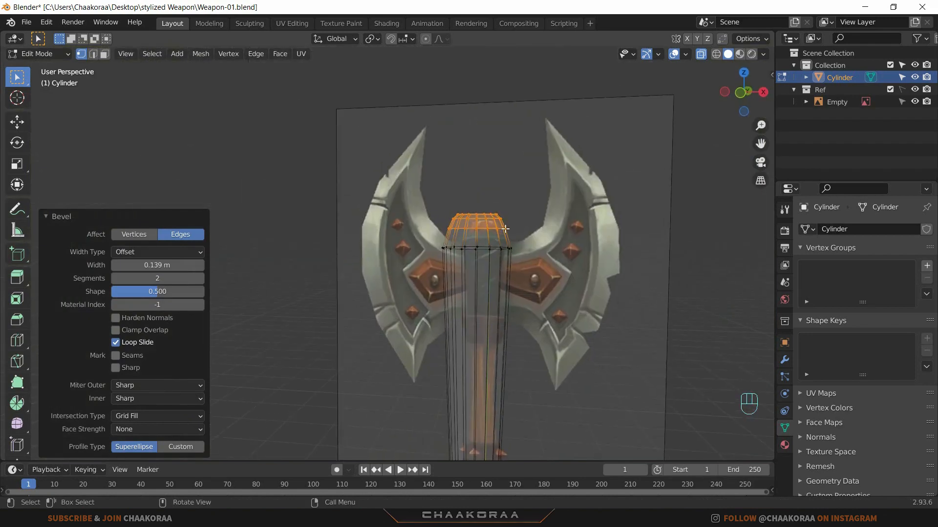
pyautogui.press('KP_1')
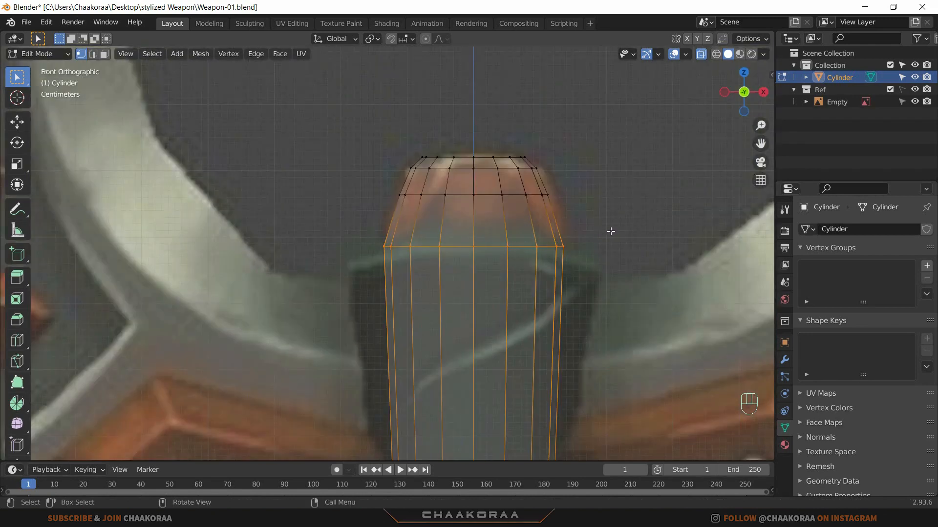
pyautogui.moveTo(610, 231); pyautogui.dragTo(333, 334)
pyautogui.press('g')
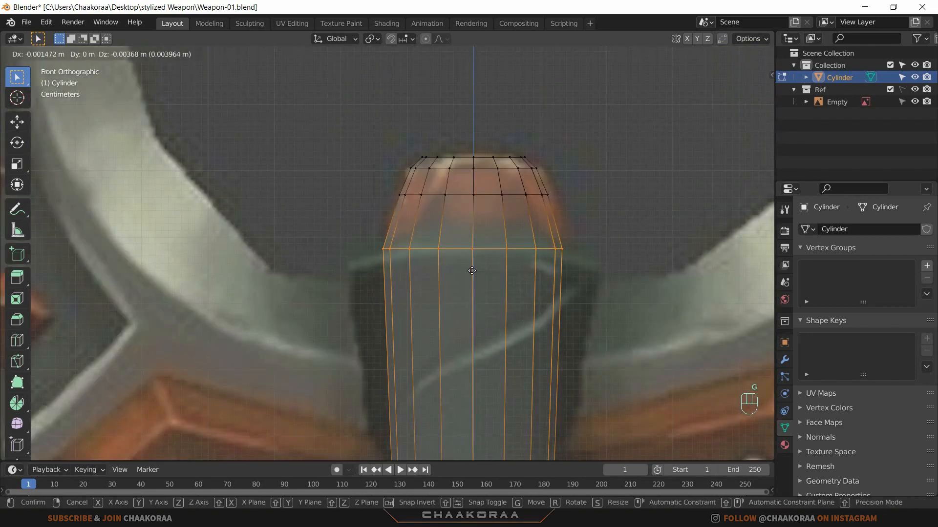
pyautogui.press('z')
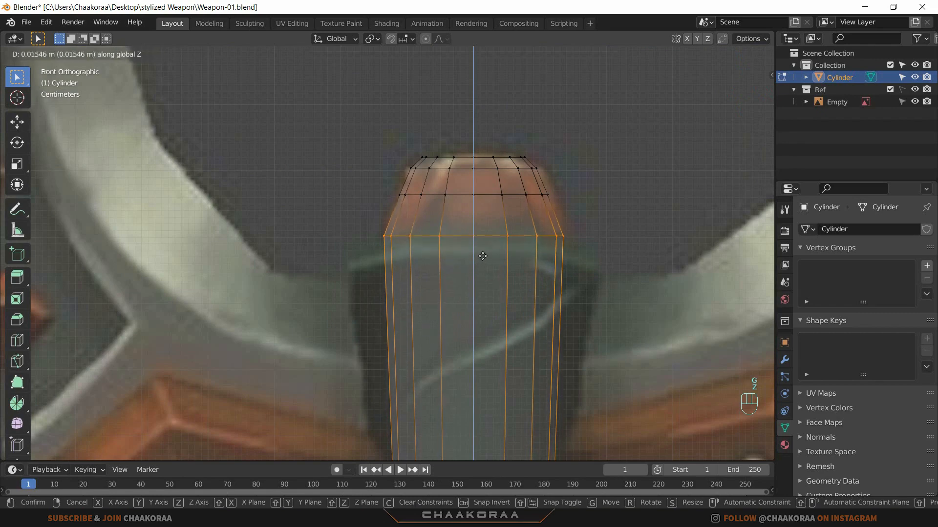
pyautogui.click(484, 251)
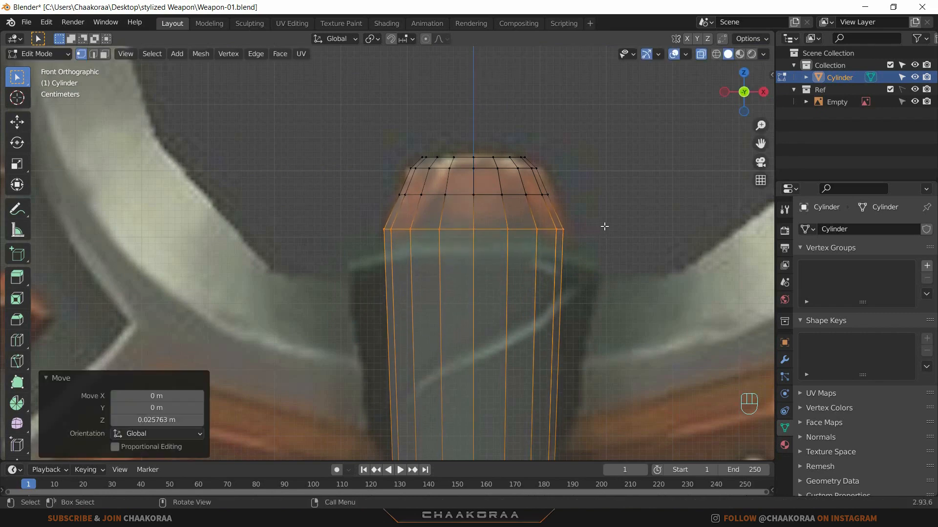
# Step: Scale the beveled tip's middle edge loop by about 1.044 and raise the rings above it about 0.003 m along Z
pyautogui.keyDown('alt'); pyautogui.click(519, 194); pyautogui.keyUp('alt')
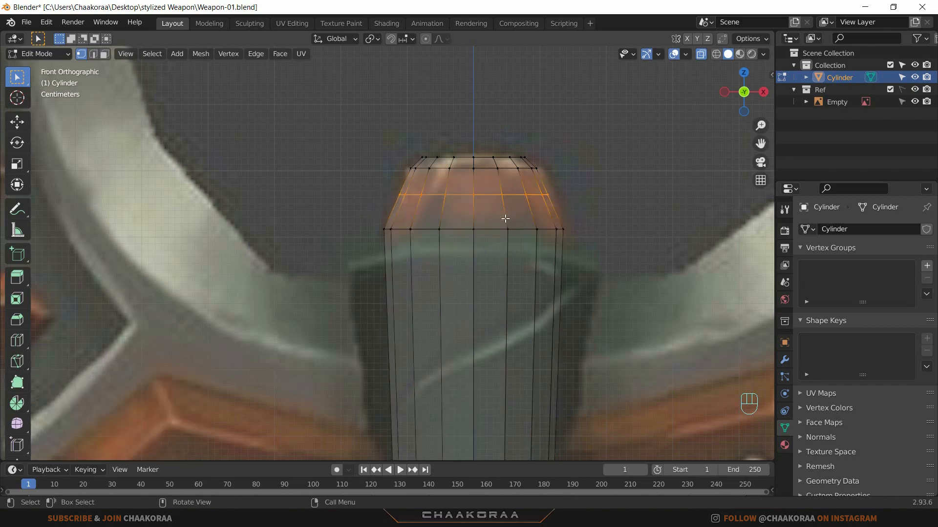
pyautogui.press('s')
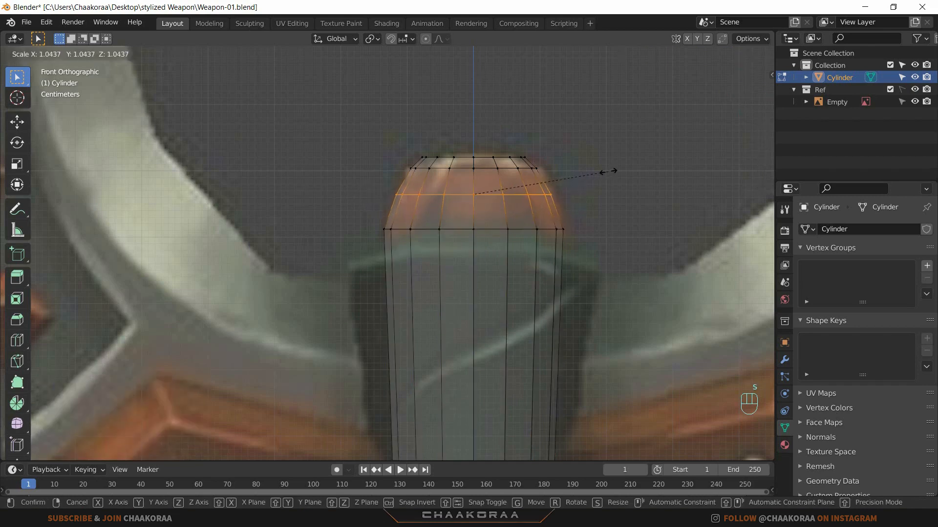
pyautogui.click(610, 171)
pyautogui.moveTo(593, 157); pyautogui.dragTo(383, 186)
pyautogui.press('g')
pyautogui.press('z')
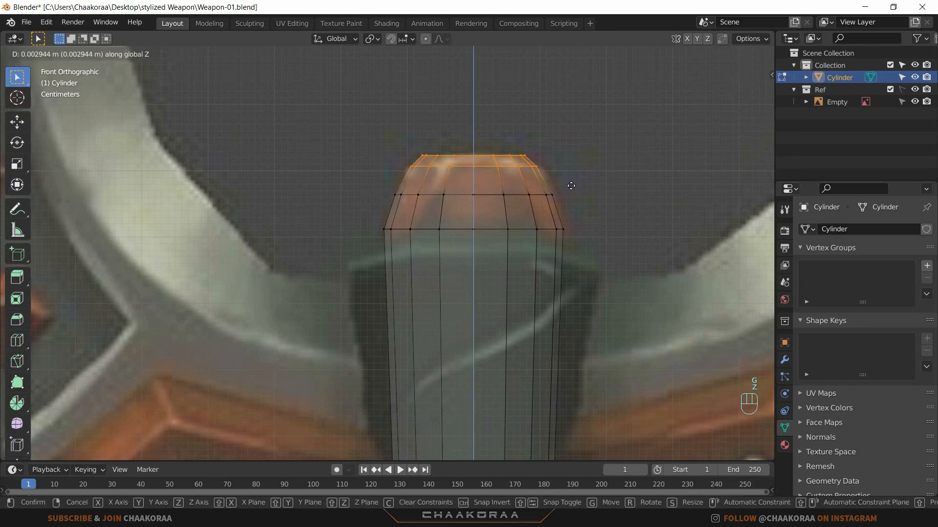
pyautogui.click(571, 185)
# Step: Leave Edit Mode and examine the handle's shape against the axe reference, in solid perspective and in X-ray front view
pyautogui.scroll(-10, 454, 318)
pyautogui.press('Tab')
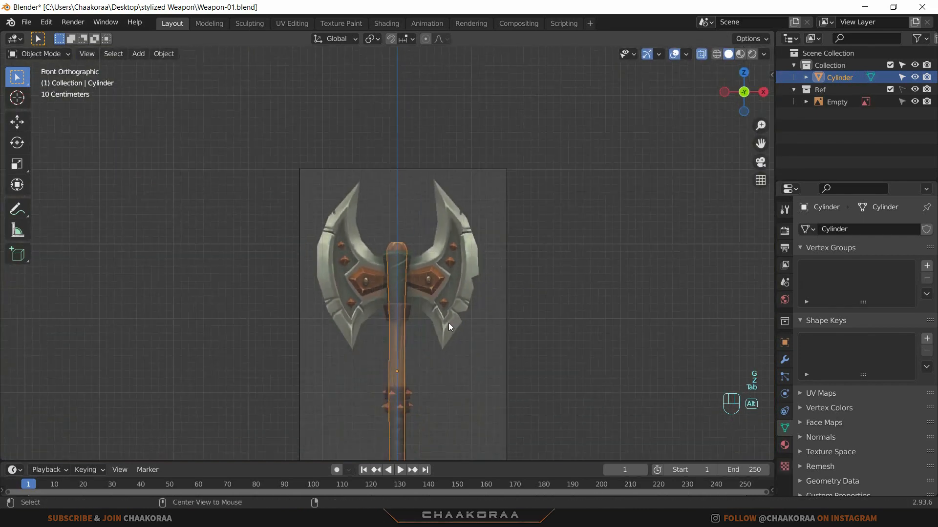
pyautogui.hotkey('alt', 'z')
pyautogui.moveTo(449, 323); pyautogui.dragTo(570, 290, button='middle')
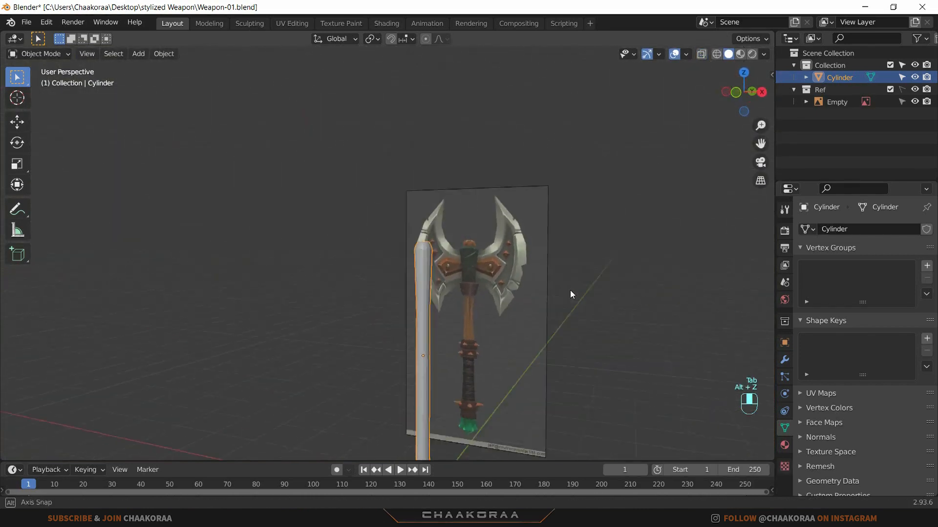
pyautogui.press('KP_1')
pyautogui.hotkey('alt', 'z')
pyautogui.scroll(7, 351, 273)
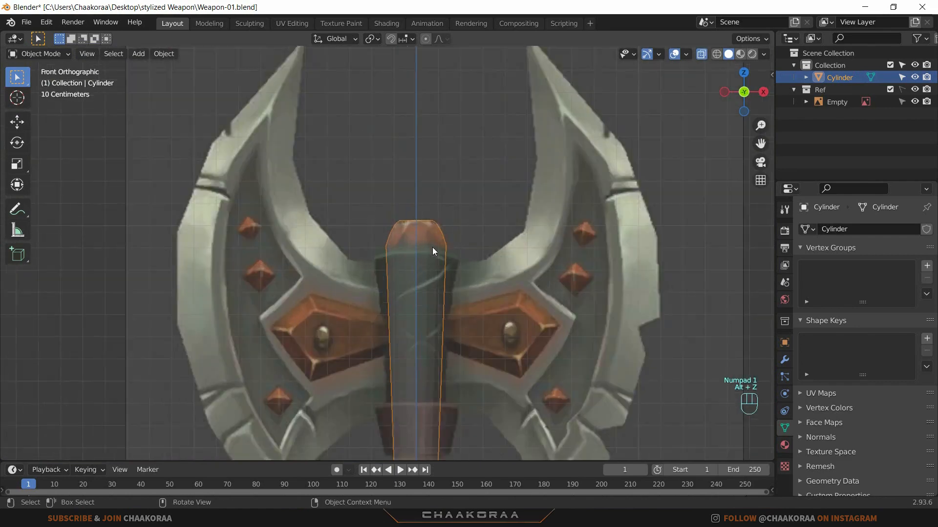
pyautogui.scroll(-4, 443, 300)
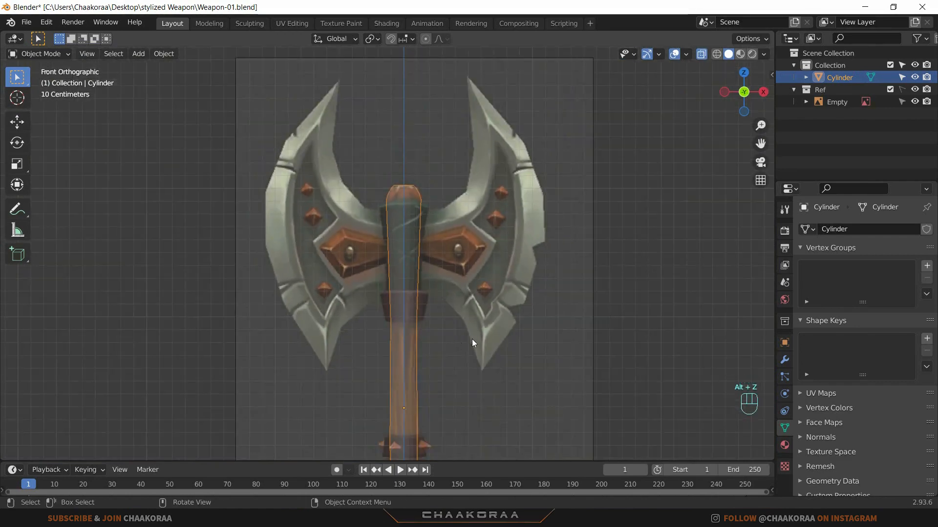
# Step: Add a 16-vertex cylinder with 1 m radius and 2 m depth, and raise it about 3.065 m along Z to the collar
pyautogui.hotkey('shift', 'a')
pyautogui.moveTo(478, 263)
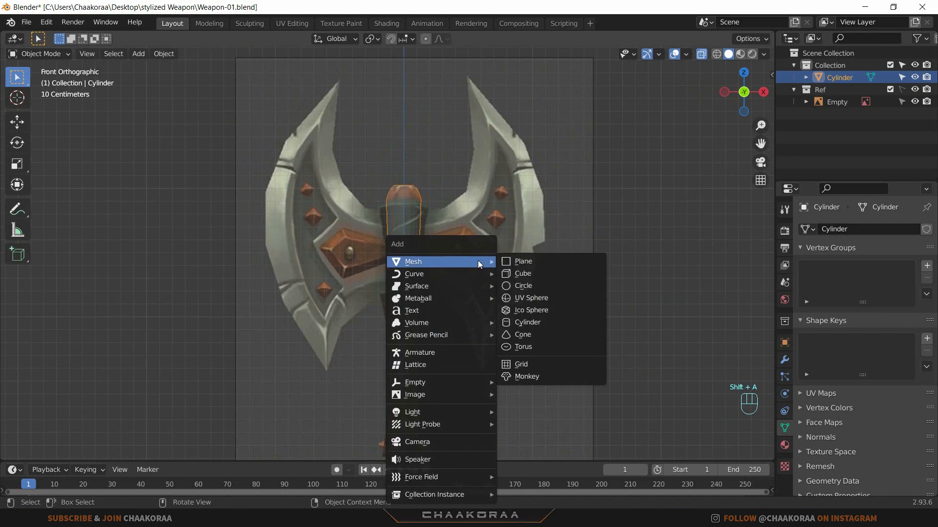
pyautogui.click(564, 319)
pyautogui.scroll(-3, 394, 347)
pyautogui.keyDown('shift'); pyautogui.moveTo(422, 402); pyautogui.dragTo(431, 307, button='middle'); pyautogui.keyUp('shift')
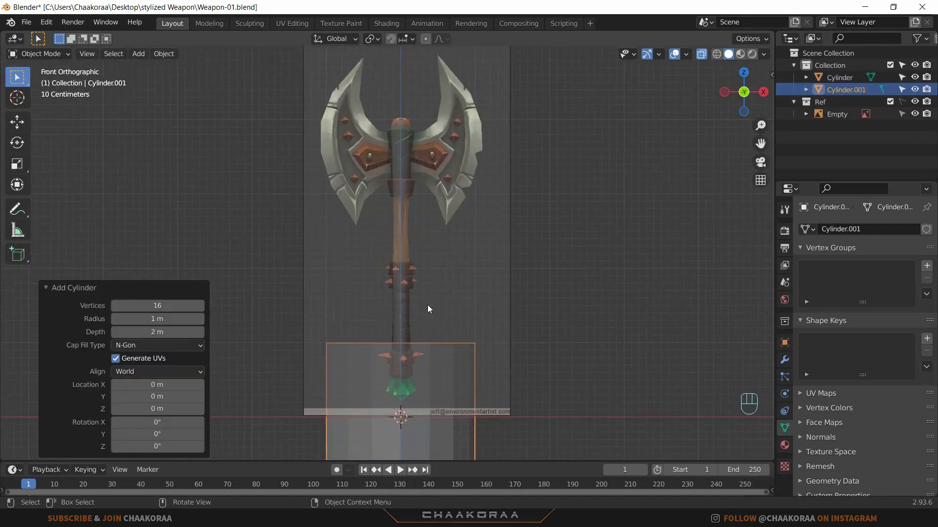
pyautogui.press('g')
pyautogui.press('z')
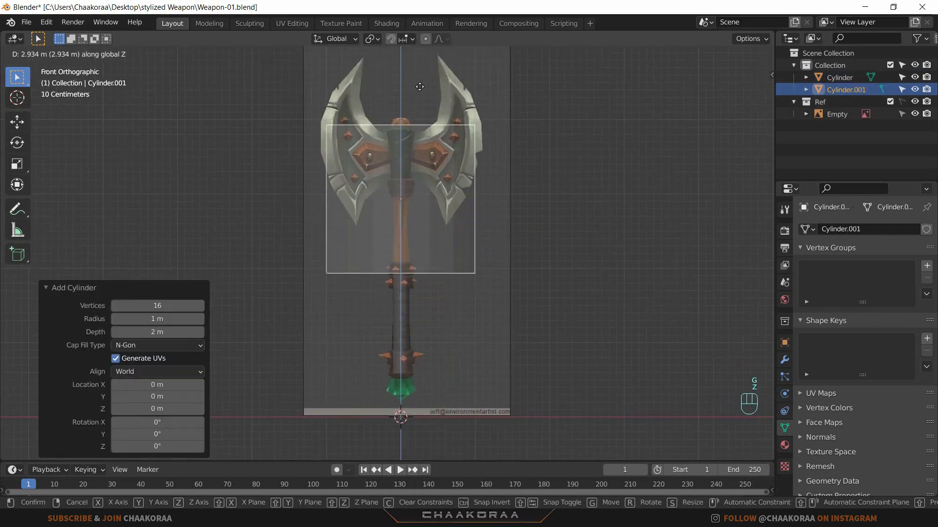
pyautogui.click(430, 98)
# Step: Scale the new cylinder uniformly by about 0.246, and scale it down further to about the reference collar's width
pyautogui.press('s')
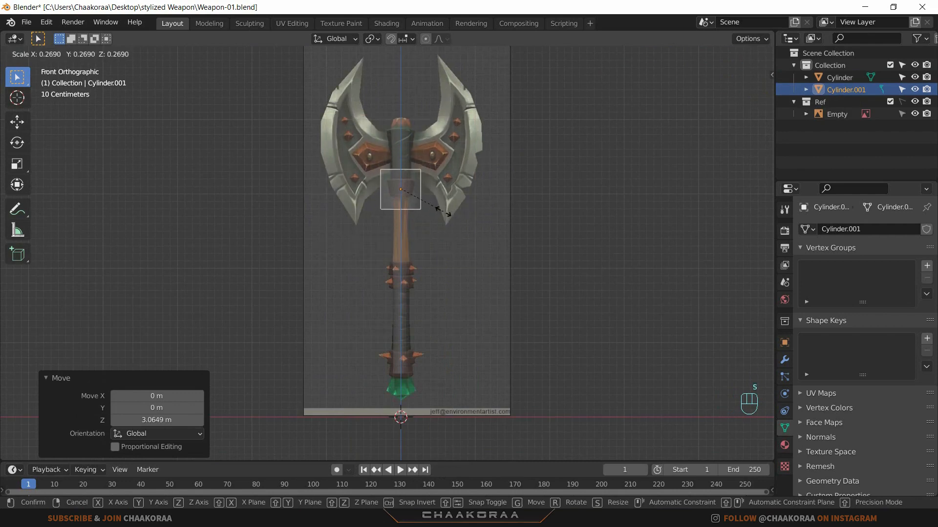
pyautogui.click(433, 203)
pyautogui.scroll(6, 423, 187)
pyautogui.keyDown('shift'); pyautogui.scroll(5, 479, 303); pyautogui.keyUp('shift')
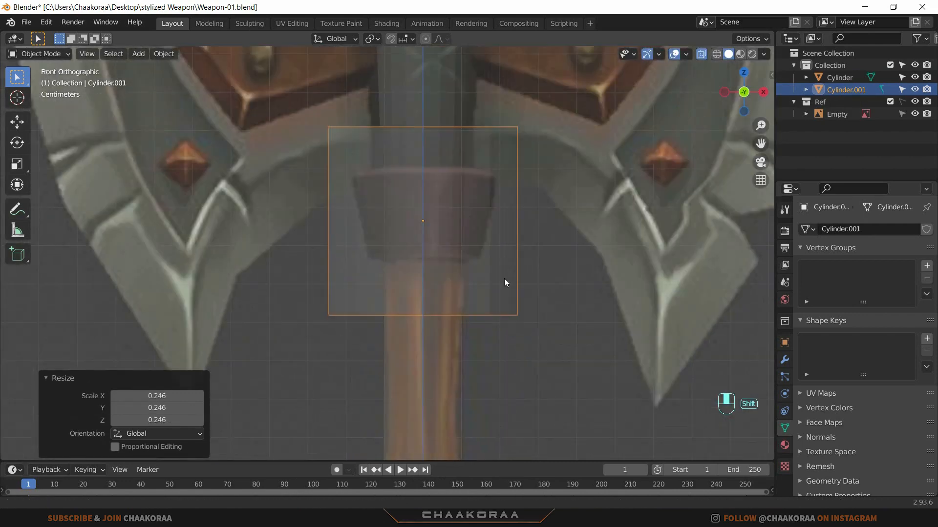
pyautogui.press('s')
pyautogui.click(546, 249)
# Step: In Edit Mode, lower the cylinder's top ring to the collar's upper edge and raise its bottom ring about 0.076 m along Z
pyautogui.press('Tab')
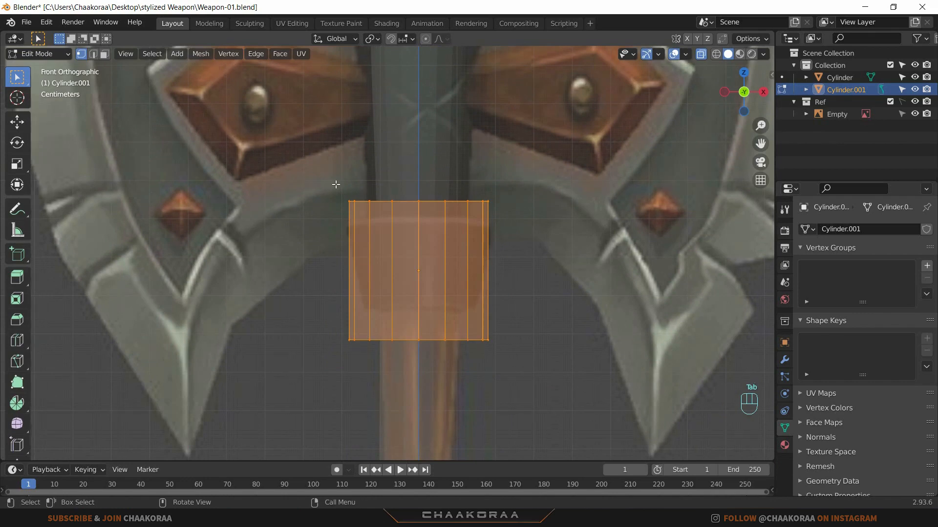
pyautogui.moveTo(537, 163); pyautogui.dragTo(294, 235)
pyautogui.press('g')
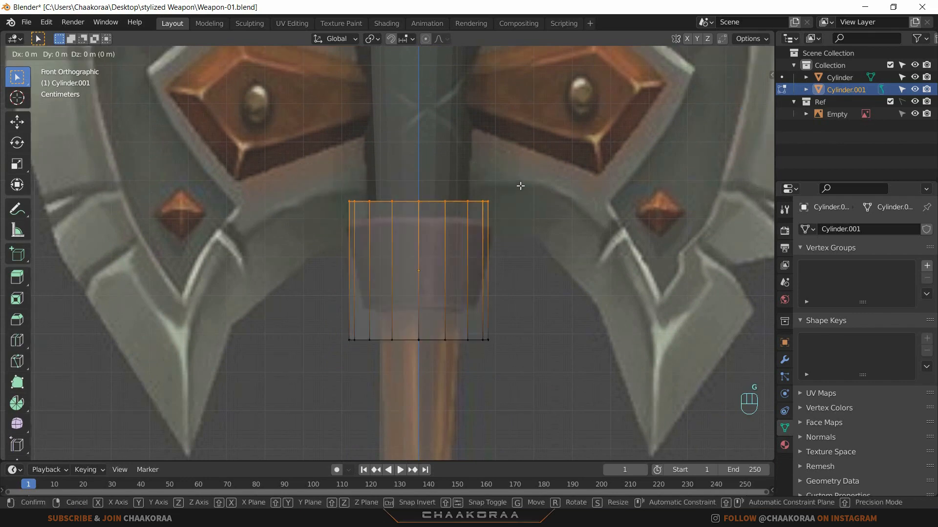
pyautogui.press('z')
pyautogui.click(520, 204)
pyautogui.moveTo(534, 282); pyautogui.dragTo(278, 384)
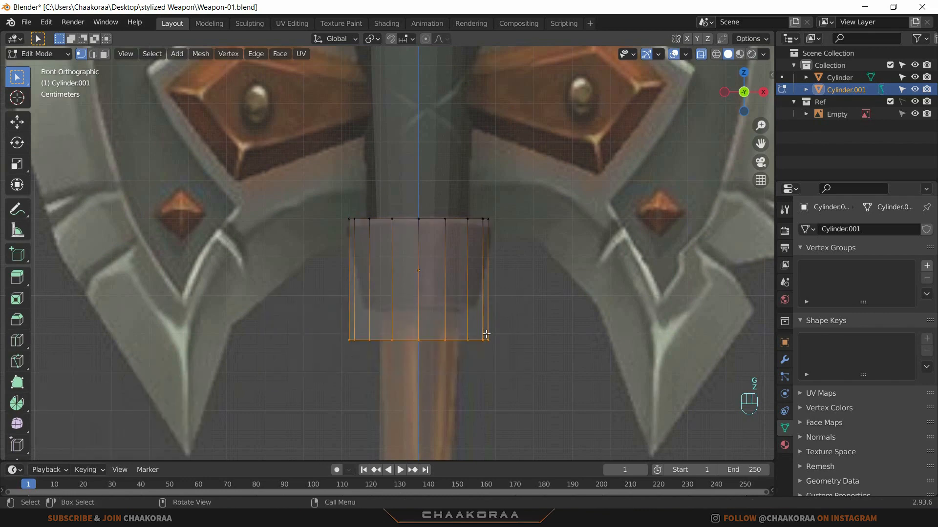
pyautogui.press('g')
pyautogui.press('z')
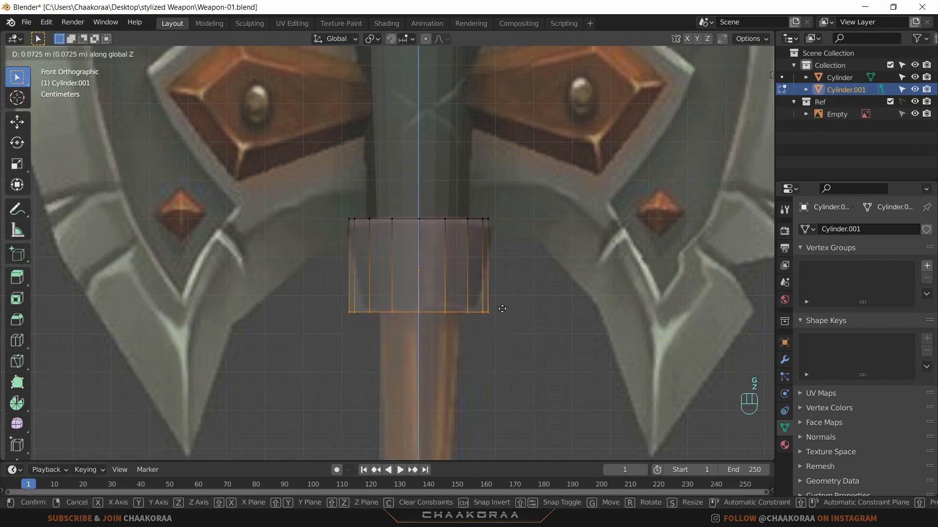
pyautogui.click(502, 308)
# Step: Taper the collar by scaling its bottom ring by about 0.75 and its top ring by about 1.03
pyautogui.scroll(2, 499, 307)
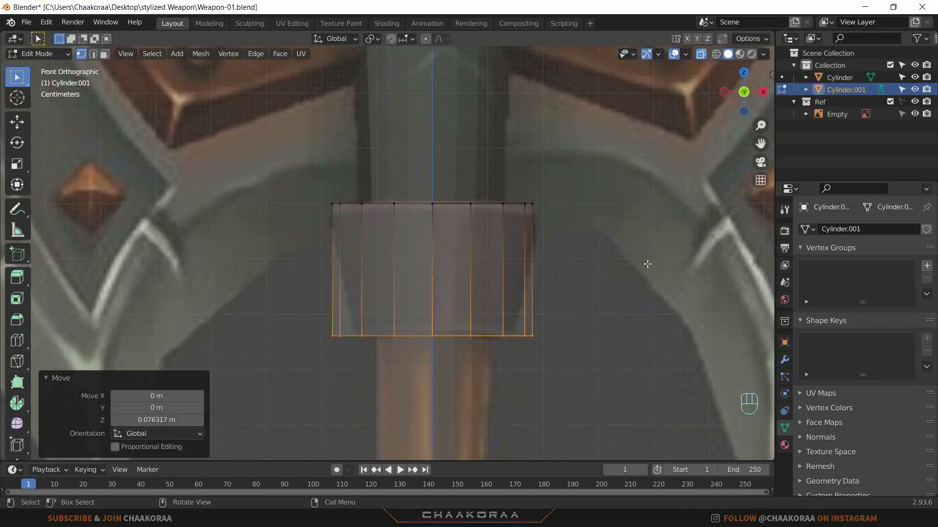
pyautogui.press('s')
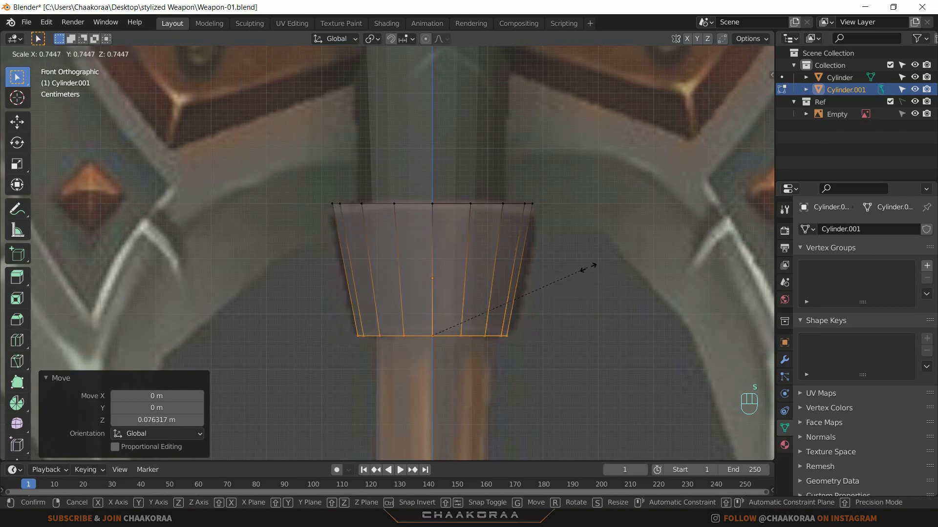
pyautogui.click(560, 190)
pyautogui.moveTo(560, 190); pyautogui.dragTo(313, 244)
pyautogui.press('s')
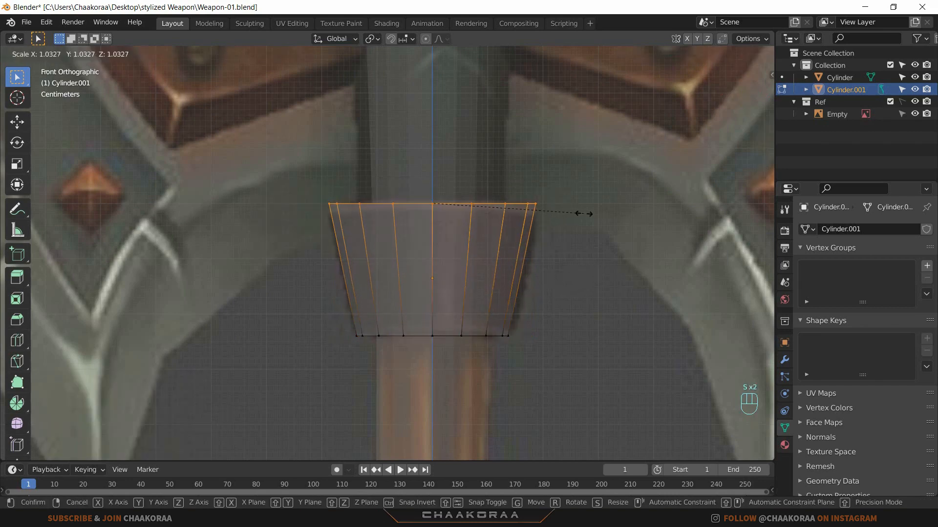
pyautogui.click(582, 212)
# Step: Refine the collar's taper by scaling the bottom ring by 1.044 and the top ring by 1.028
pyautogui.moveTo(540, 293); pyautogui.dragTo(293, 393)
pyautogui.press('s')
pyautogui.click(569, 295)
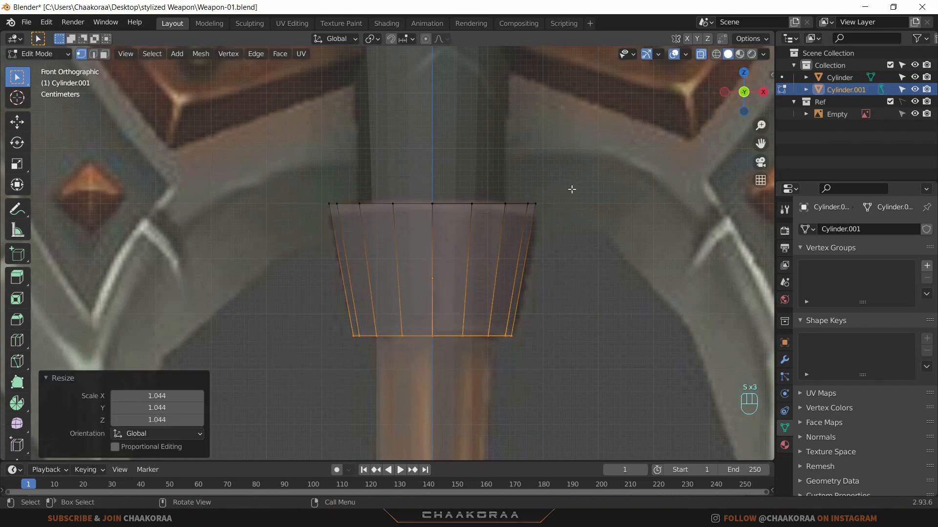
pyautogui.moveTo(571, 190); pyautogui.dragTo(313, 239)
pyautogui.press('s')
pyautogui.click(561, 222)
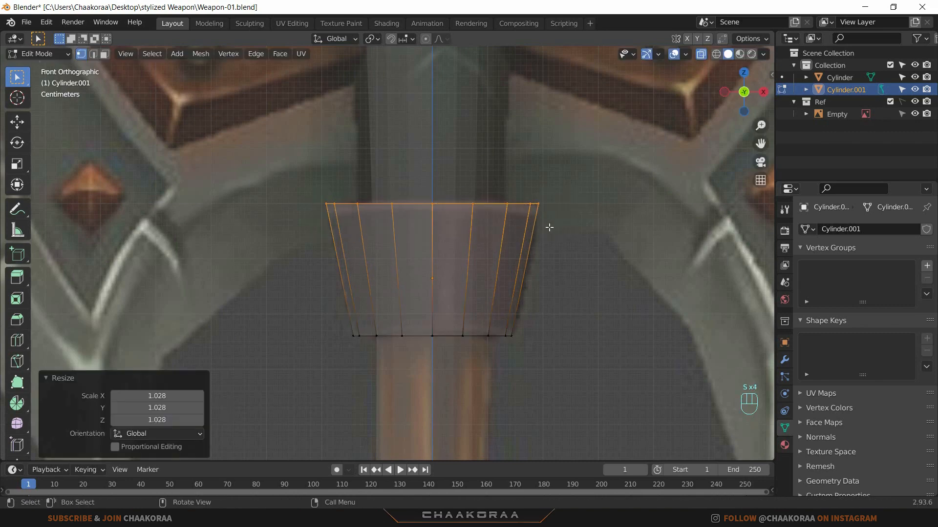
# Step: Bevel the collar's top ring with a width of about 0.182 m and 1 segment
pyautogui.scroll(-5, 549, 227)
pyautogui.scroll(4, 432, 273)
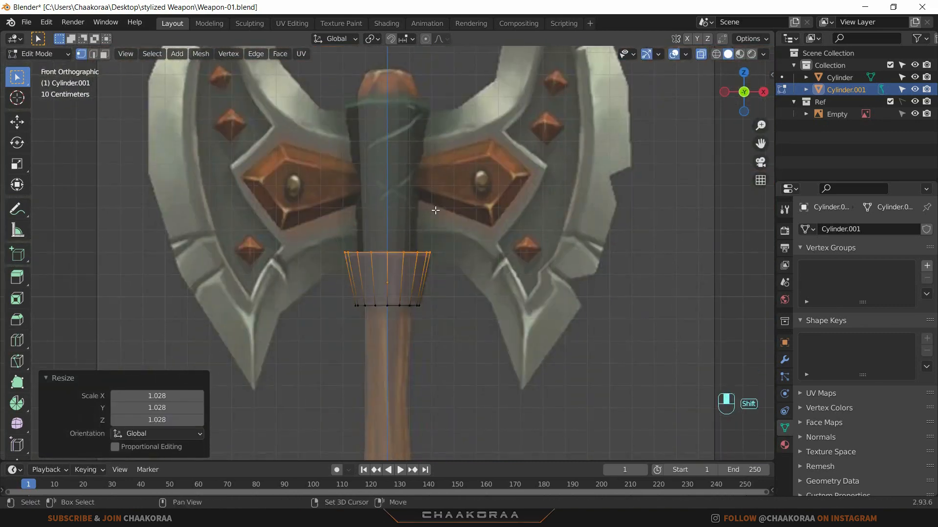
pyautogui.keyDown('shift'); pyautogui.moveTo(432, 340); pyautogui.dragTo(470, 262, button='middle'); pyautogui.keyUp('shift')
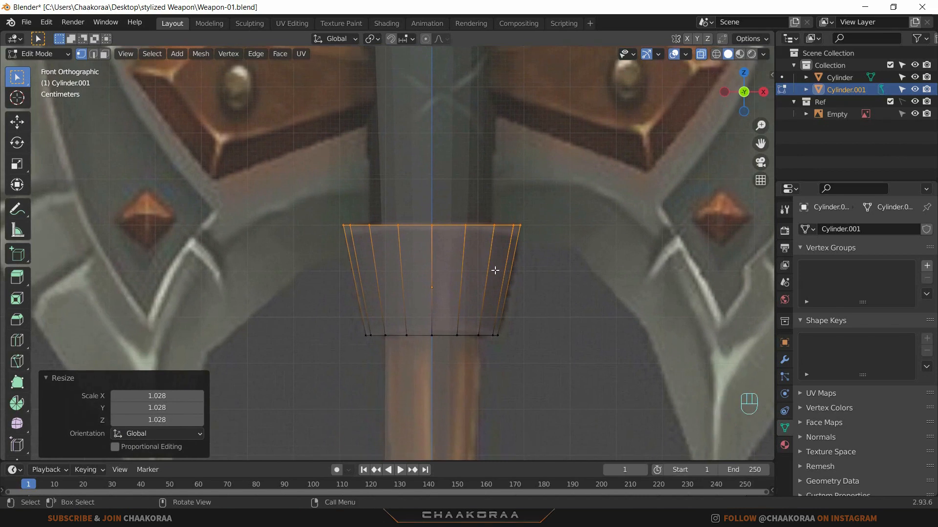
pyautogui.hotkey('ctrl', 'b')
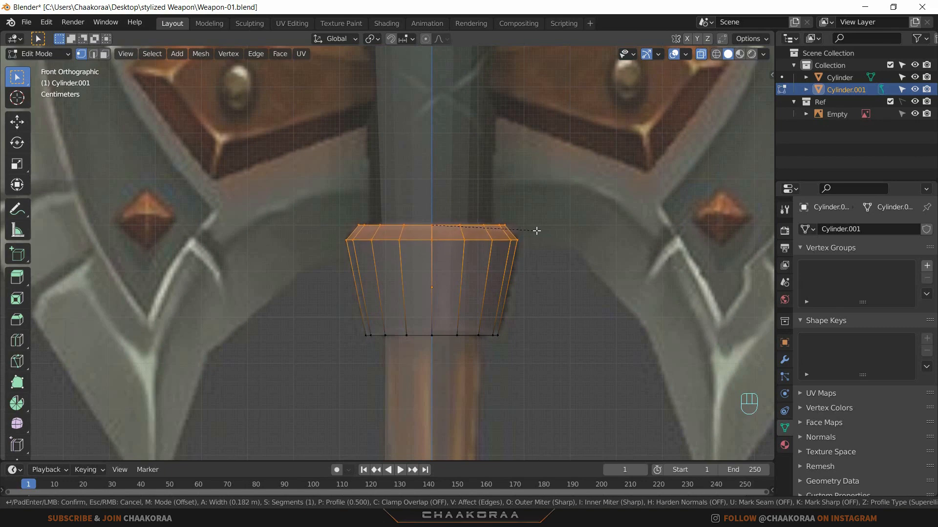
pyautogui.click(537, 230)
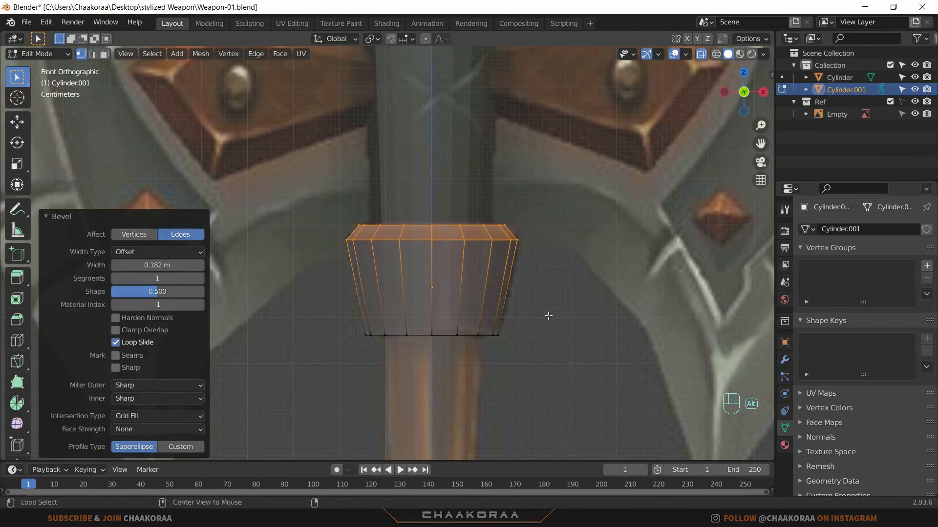
# Step: Select the collar's bottom ring and bevel it about 0.108 m wide with 1 segment
pyautogui.moveTo(548, 315); pyautogui.dragTo(345, 377)
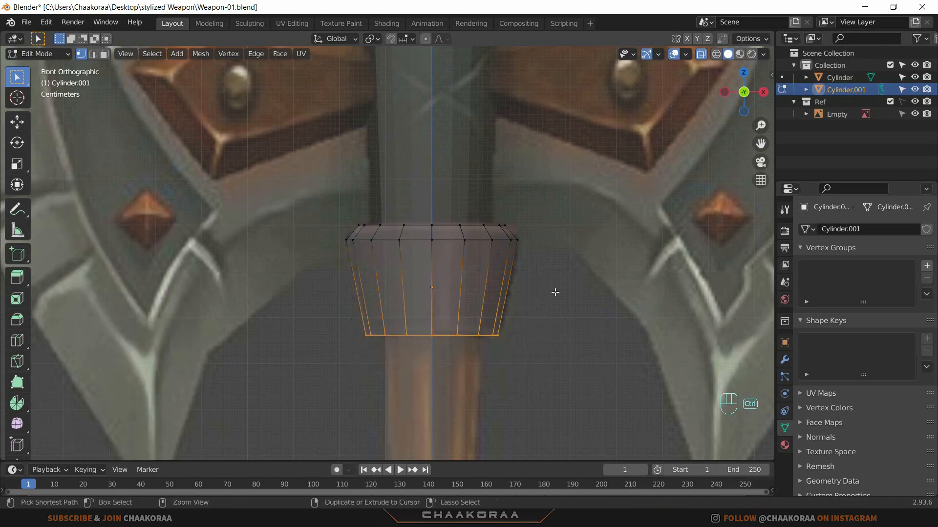
pyautogui.hotkey('ctrl', 'b')
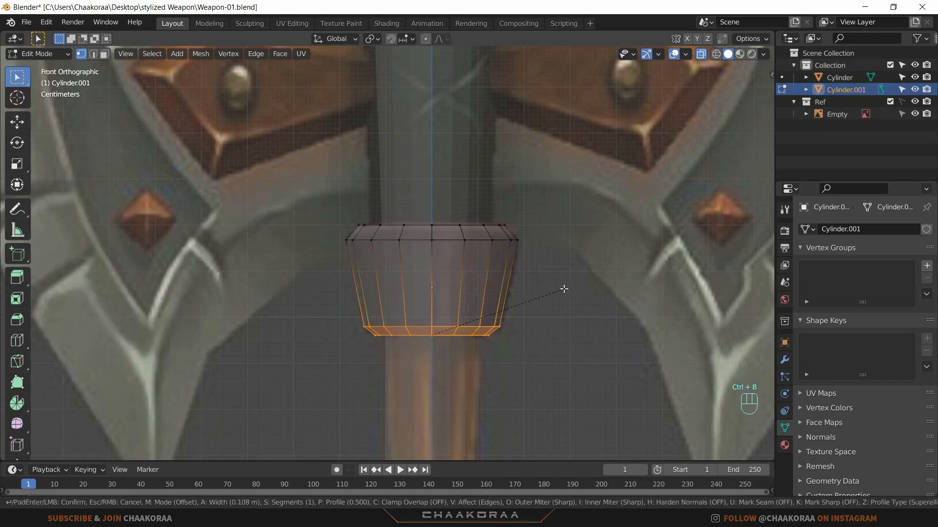
pyautogui.click(564, 289)
# Step: Leave Edit Mode and examine the solid collar on the handle, then return to X-ray front view at the spiked bands
pyautogui.press('Tab')
pyautogui.scroll(-5, 502, 315)
pyautogui.hotkey('alt', 'z')
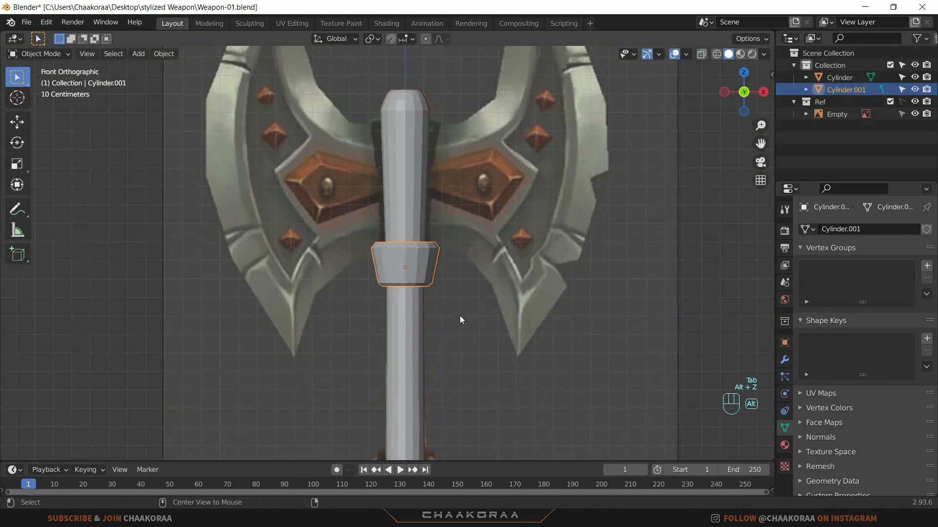
pyautogui.moveTo(460, 320); pyautogui.dragTo(429, 295, button='middle')
pyautogui.press('KP_1')
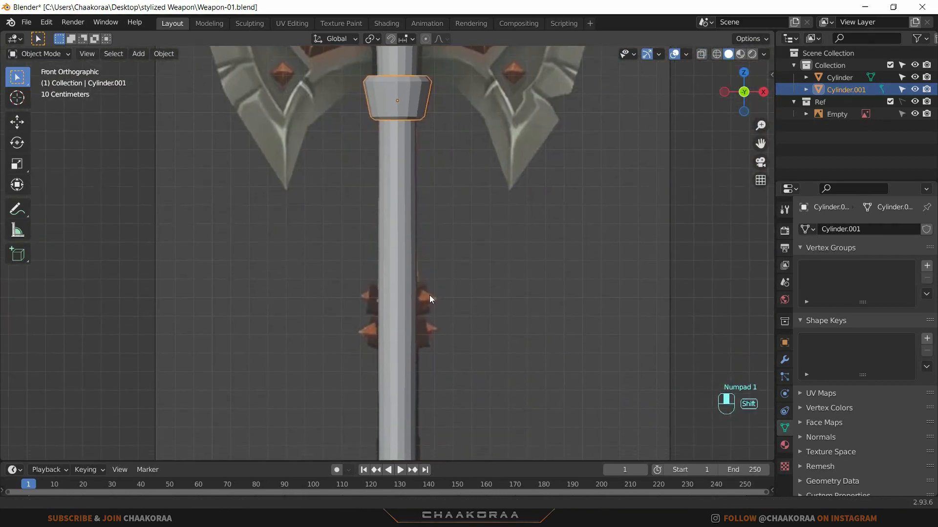
pyautogui.scroll(2, 423, 327)
pyautogui.hotkey('alt', 'z')
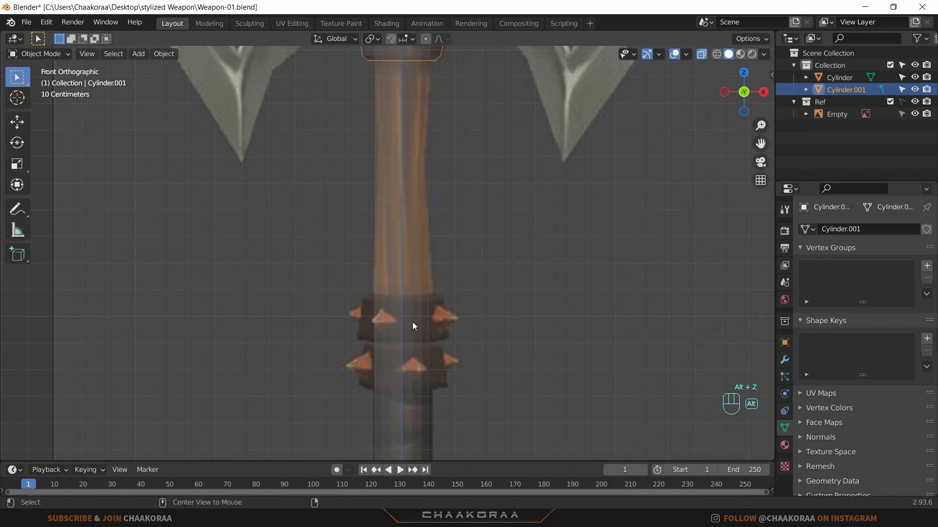
# Step: Add another cylinder, scale it by about 0.311 and raise it about 1.93 m along Z to the spiked bands
pyautogui.scroll(-5, 435, 296)
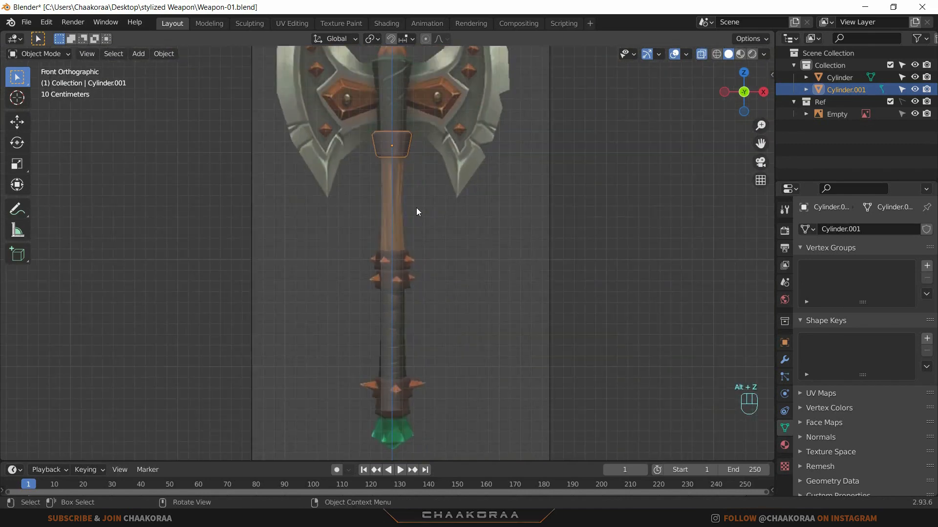
pyautogui.hotkey('shift', 'a')
pyautogui.moveTo(416, 208)
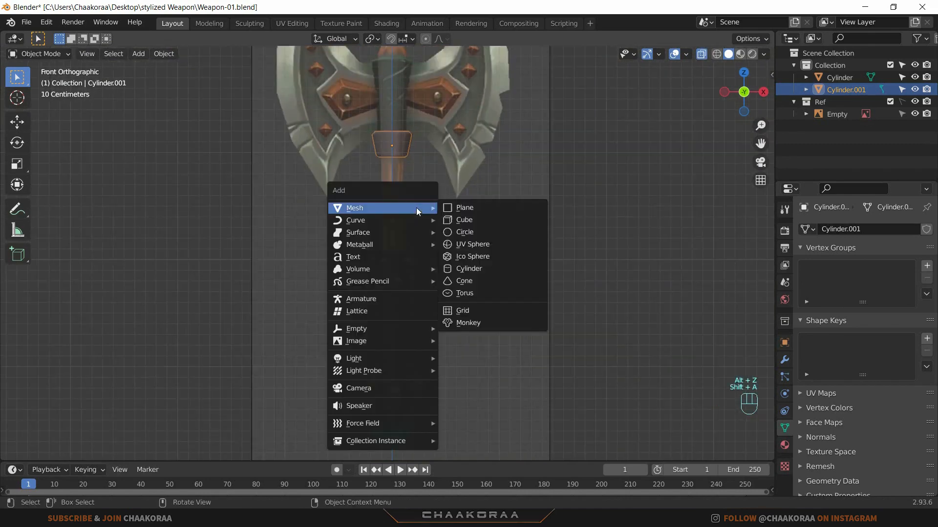
pyautogui.click(497, 270)
pyautogui.scroll(-3, 474, 313)
pyautogui.press('s')
pyautogui.click(451, 348)
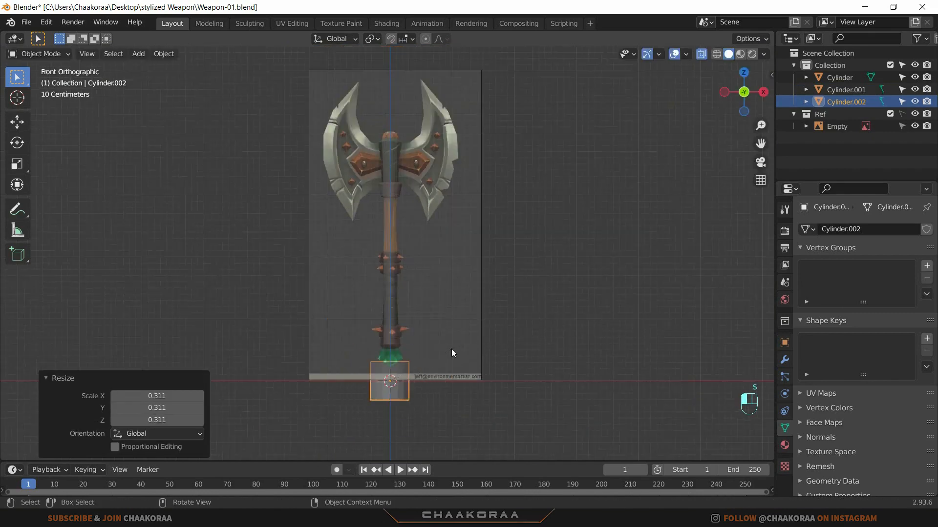
pyautogui.press('g')
pyautogui.press('z')
pyautogui.click(443, 235)
# Step: Scale the new cylinder by about 0.457 and raise it slightly along Z to the upper spiked band
pyautogui.scroll(8, 516, 287)
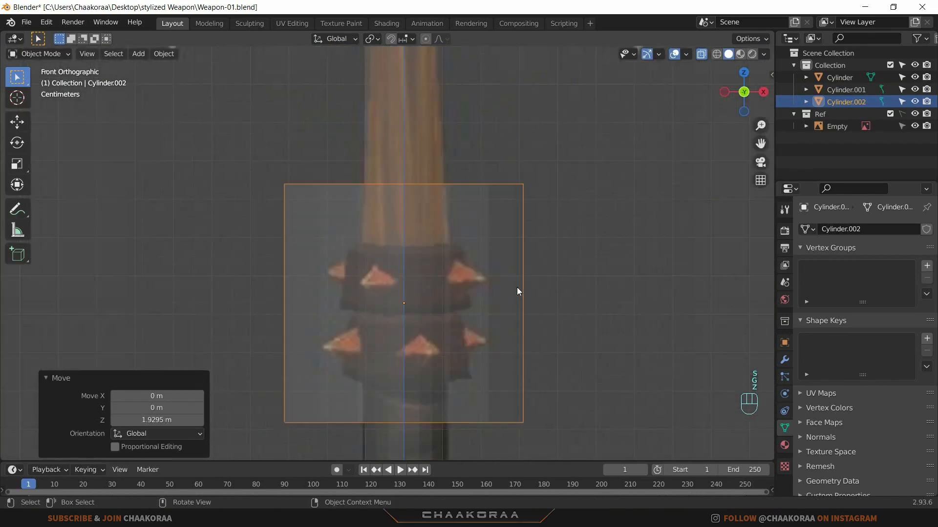
pyautogui.press('s')
pyautogui.click(469, 277)
pyautogui.press('g')
pyautogui.press('z')
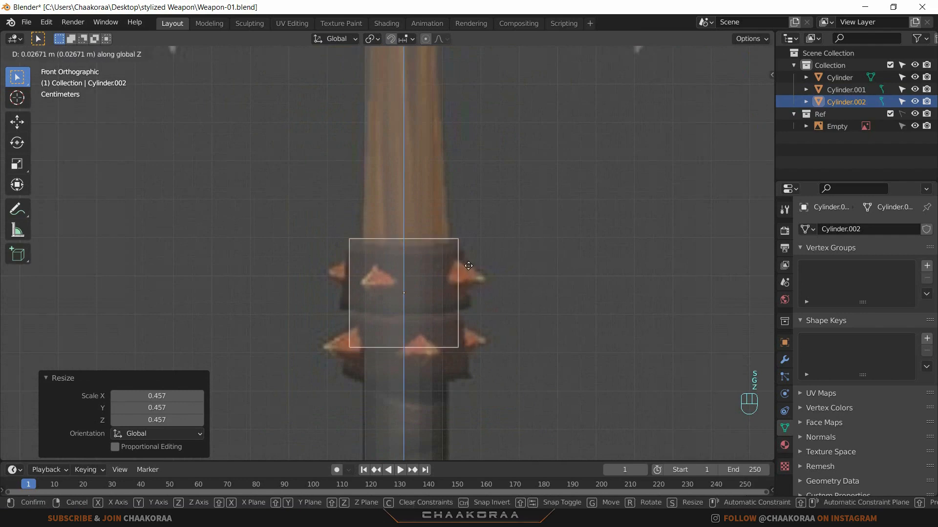
pyautogui.click(470, 259)
# Step: Enter Edit Mode and lower the cylinder's top ring along Z to the upper edge of the upper spiked band
pyautogui.press('Tab')
pyautogui.press('Tab')
pyautogui.press('Tab')
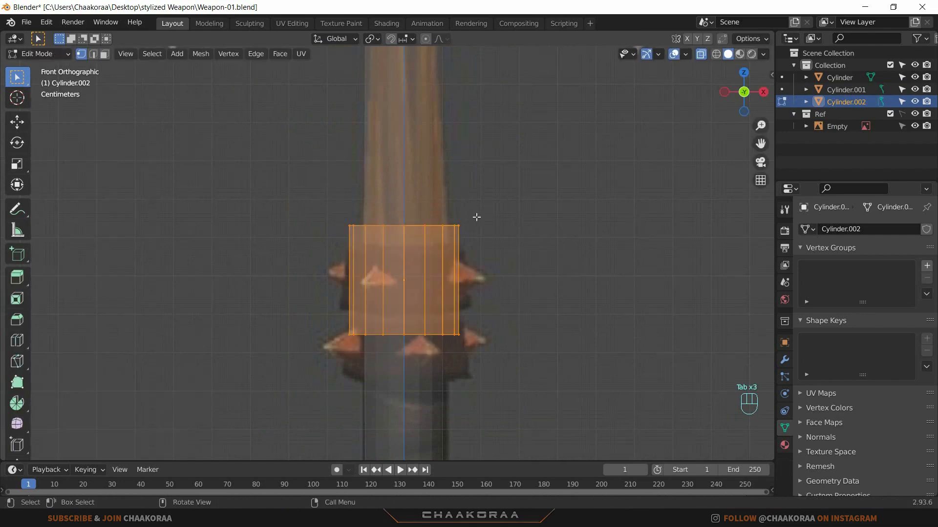
pyautogui.moveTo(536, 179); pyautogui.dragTo(268, 272)
pyautogui.press('g')
pyautogui.press('z')
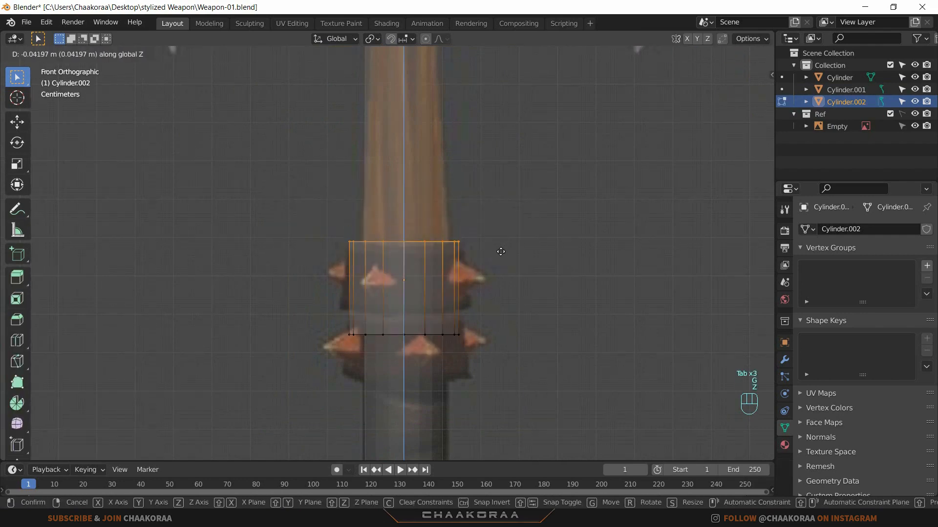
pyautogui.click(500, 253)
# Step: Select the cylinder's bottom ring and raise it about 0.051 m along Z
pyautogui.moveTo(486, 293); pyautogui.dragTo(288, 387)
pyautogui.press('g')
pyautogui.press('z')
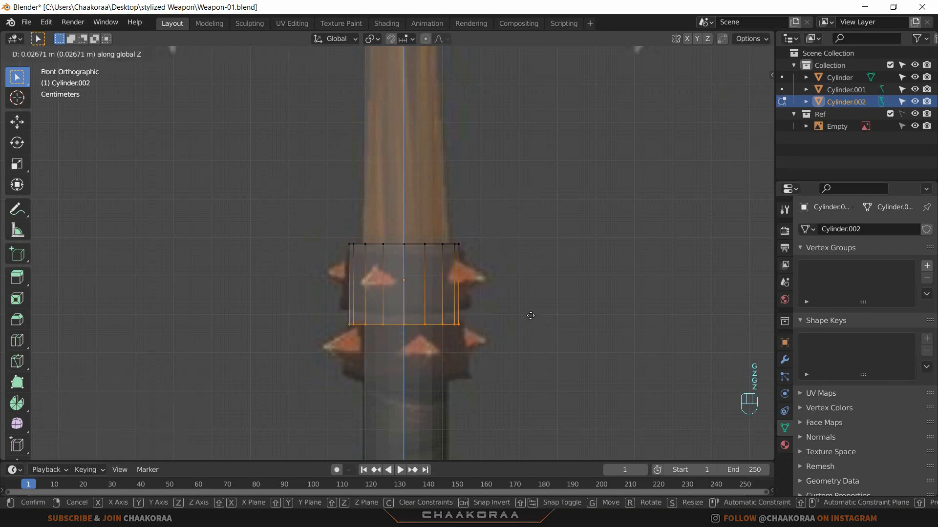
pyautogui.click(532, 311)
# Step: Scale the bottom ring by about 1.097 and raise it slightly to the band's lower edge
pyautogui.scroll(2, 451, 295)
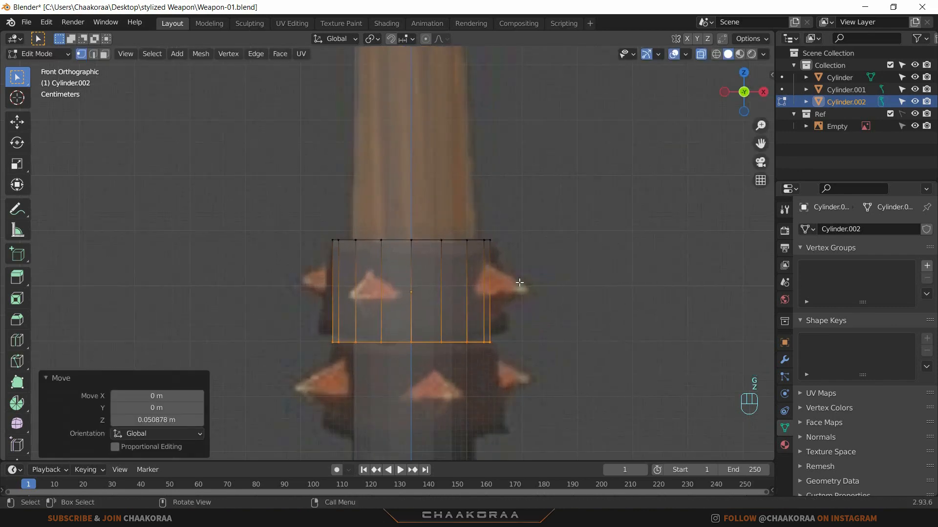
pyautogui.press('s')
pyautogui.click(544, 274)
pyautogui.press('g')
pyautogui.press('z')
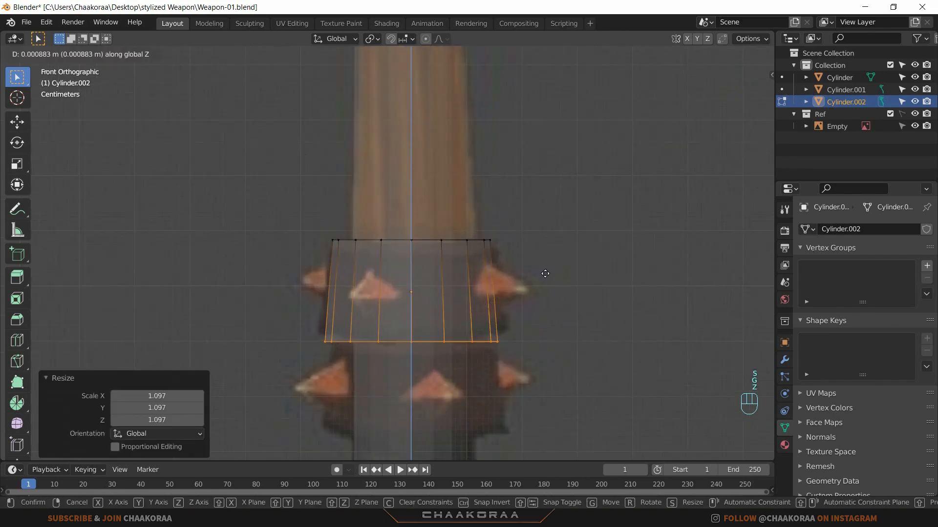
pyautogui.click(546, 270)
# Step: Select the top ring, scale it by about 0.937, lower it slightly along Z, and rescale it by about 1.070
pyautogui.moveTo(541, 203); pyautogui.dragTo(199, 318)
pyautogui.press('s')
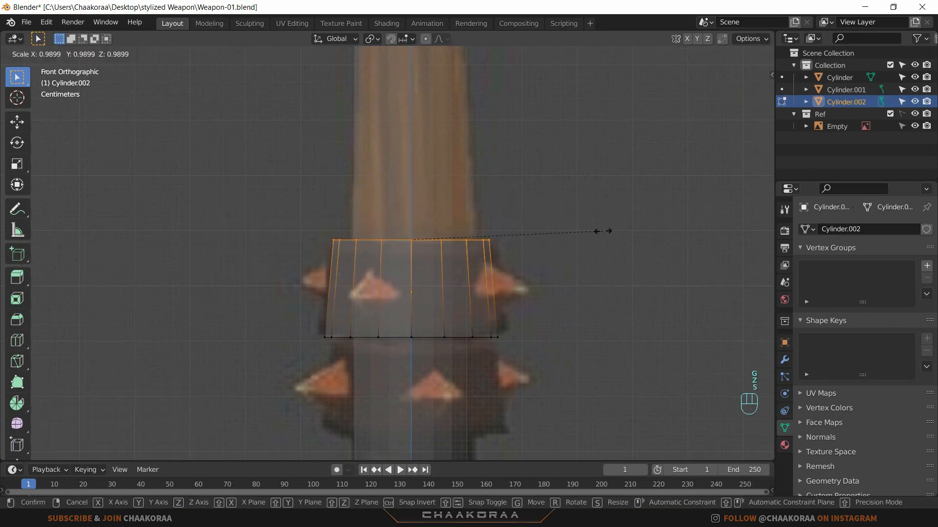
pyautogui.click(593, 231)
pyautogui.press('g')
pyautogui.press('z')
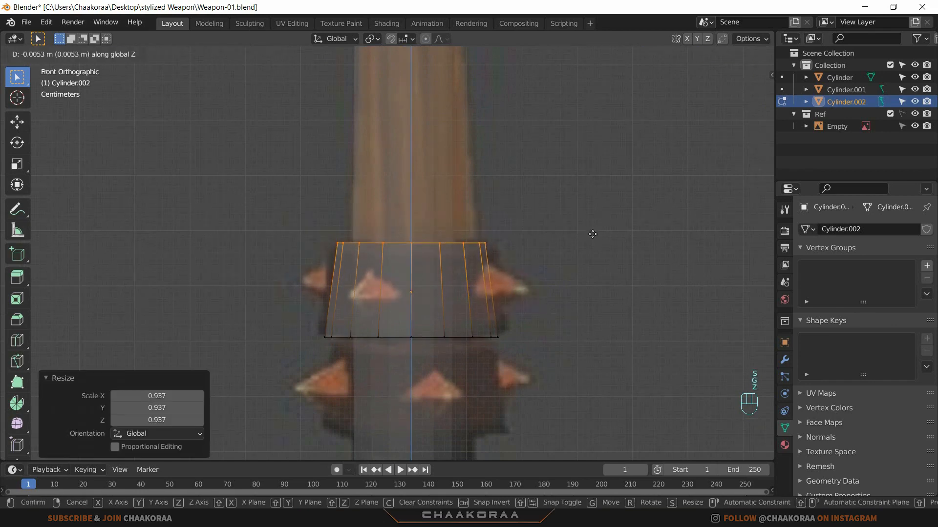
pyautogui.click(591, 233)
pyautogui.press('s')
pyautogui.click(603, 227)
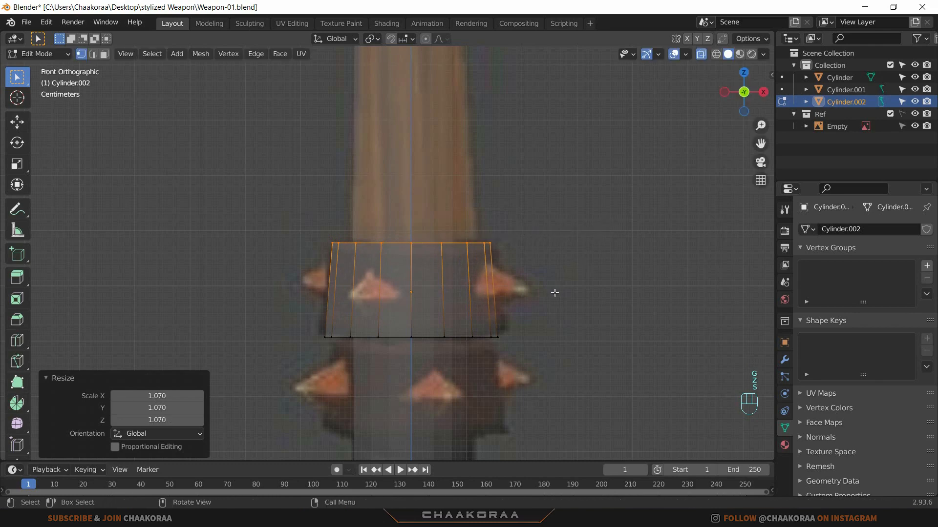
# Step: Select the bottom ring again, scale it by about 1.052 and raise it about 0.0035 m along Z
pyautogui.moveTo(549, 297); pyautogui.dragTo(325, 367)
pyautogui.press('s')
pyautogui.click(598, 266)
pyautogui.press('g')
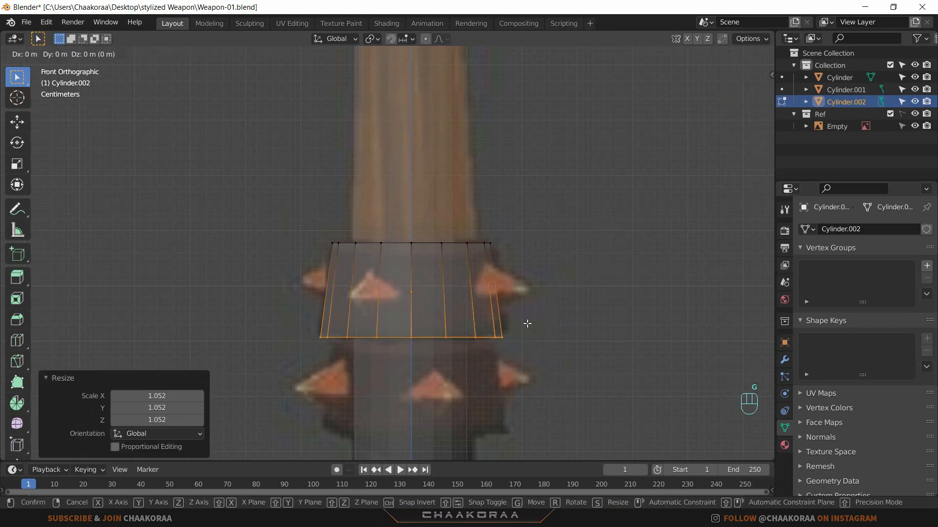
pyautogui.press('z')
pyautogui.click(529, 322)
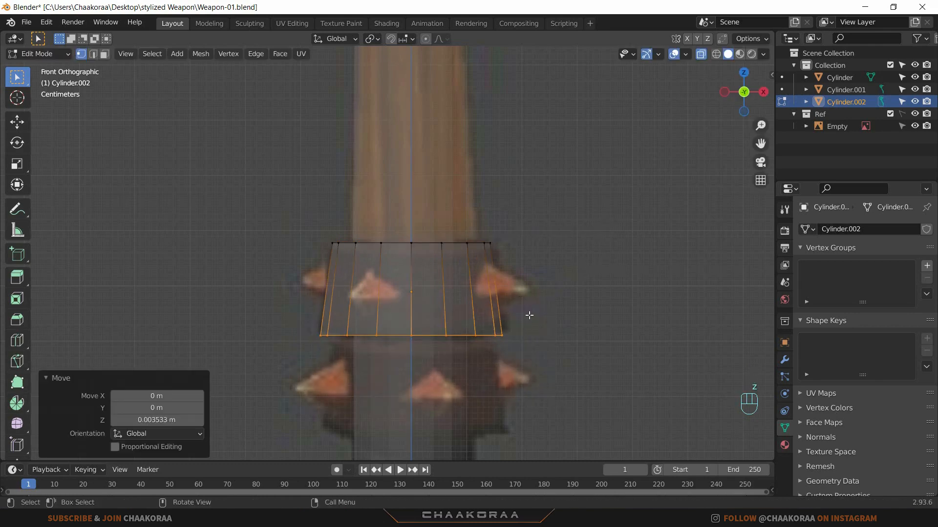
# Step: Check the band in perspective, return to front view, and bevel its bottom ring about 0.137 m wide with 1 segment
pyautogui.scroll(-4, 508, 320)
pyautogui.moveTo(482, 328); pyautogui.dragTo(490, 263, button='middle')
pyautogui.scroll(-1, 488, 266)
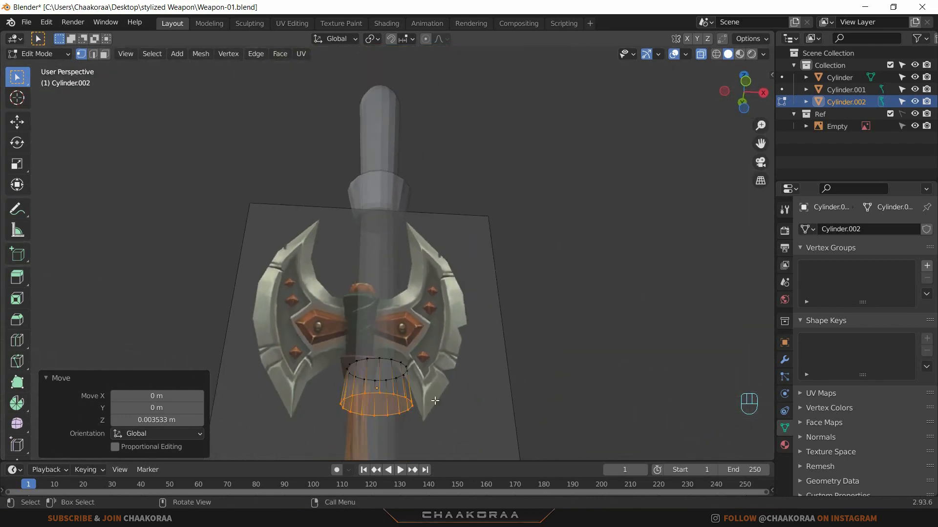
pyautogui.keyDown('shift'); pyautogui.moveTo(438, 341); pyautogui.dragTo(447, 287, button='middle'); pyautogui.keyUp('shift')
pyautogui.moveTo(415, 298); pyautogui.dragTo(394, 371, button='middle')
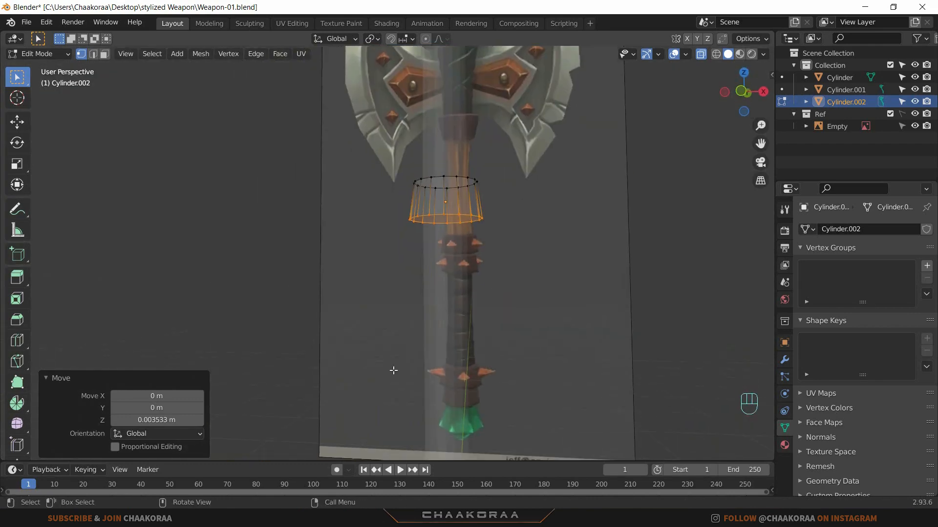
pyautogui.press('KP_1')
pyautogui.scroll(3, 502, 244)
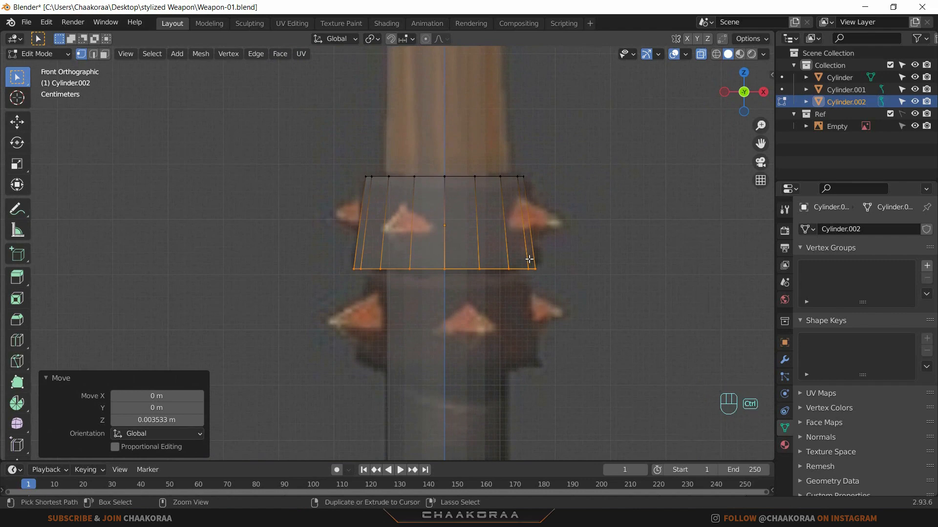
pyautogui.hotkey('ctrl', 'b')
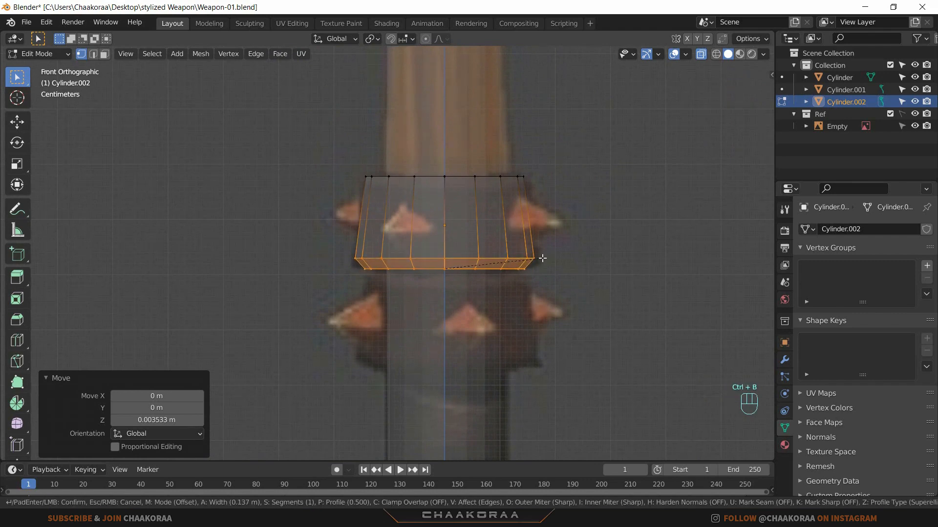
pyautogui.click(542, 258)
# Step: Bevel the band's top ring 0.108 m wide with 1 segment, then leave Edit Mode and turn off X-ray
pyautogui.moveTo(583, 140); pyautogui.dragTo(319, 217)
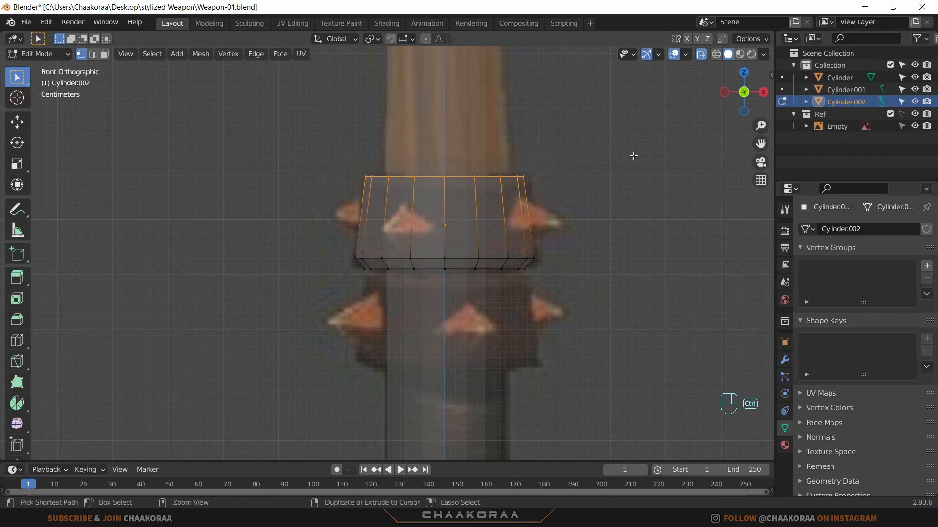
pyautogui.hotkey('ctrl', 'b')
pyautogui.click(619, 172)
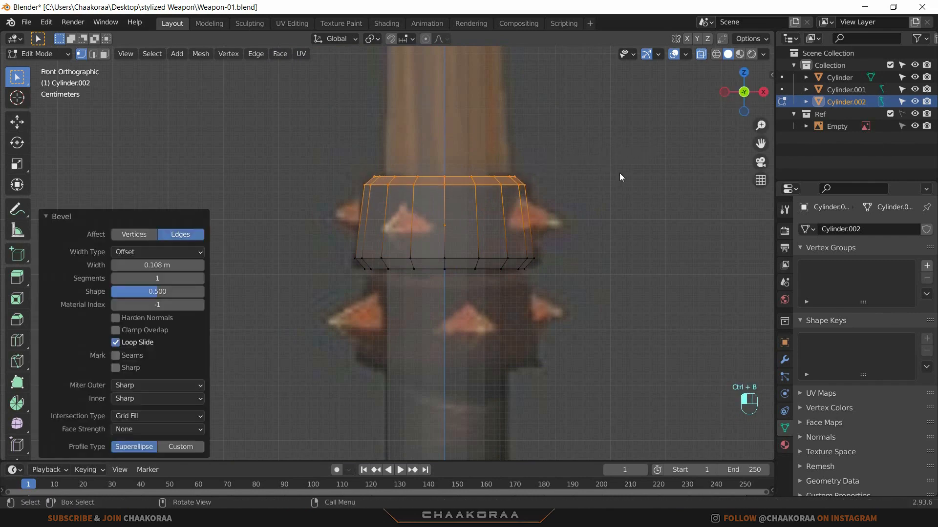
pyautogui.press('Tab')
pyautogui.scroll(-2, 508, 237)
pyautogui.hotkey('alt', 'z')
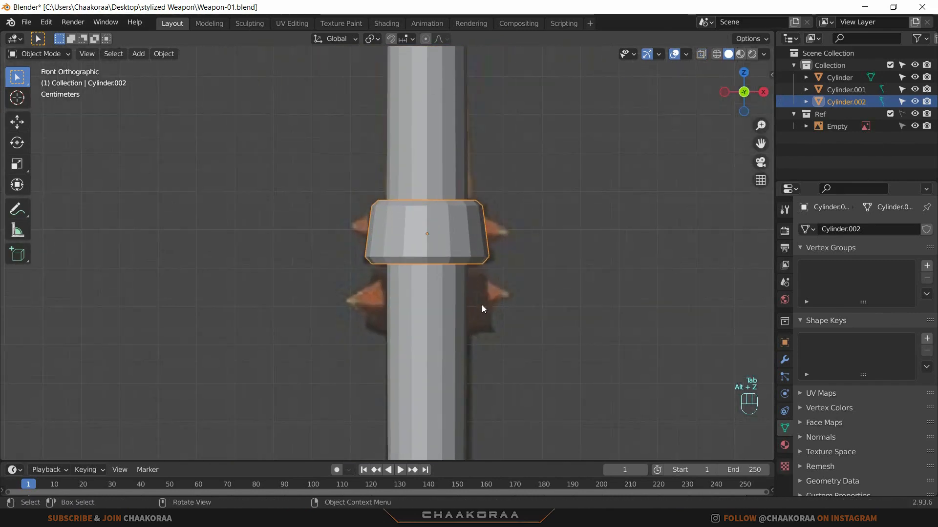
# Step: In X-ray view, duplicate the band and move the copy about 0.177 m down along Z onto the lower spiked band
pyautogui.hotkey('alt', 'z')
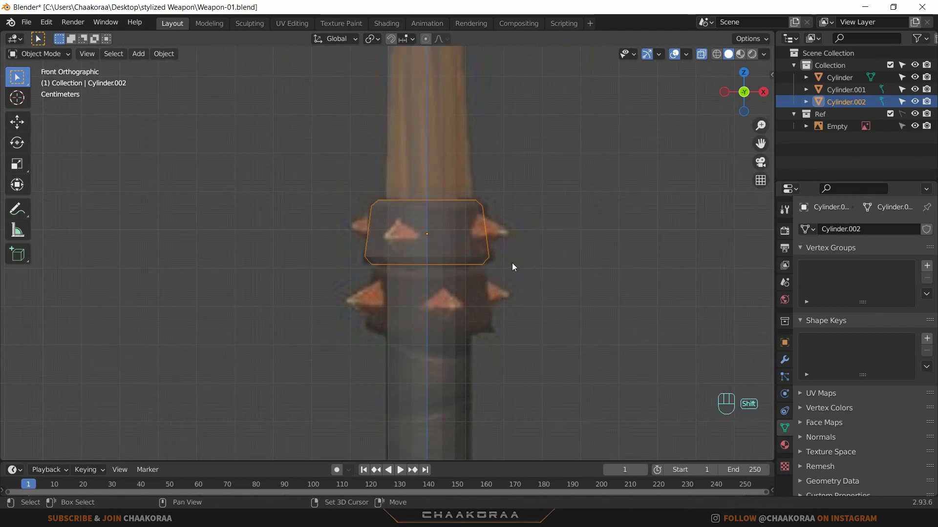
pyautogui.hotkey('shift', 'd')
pyautogui.press('z')
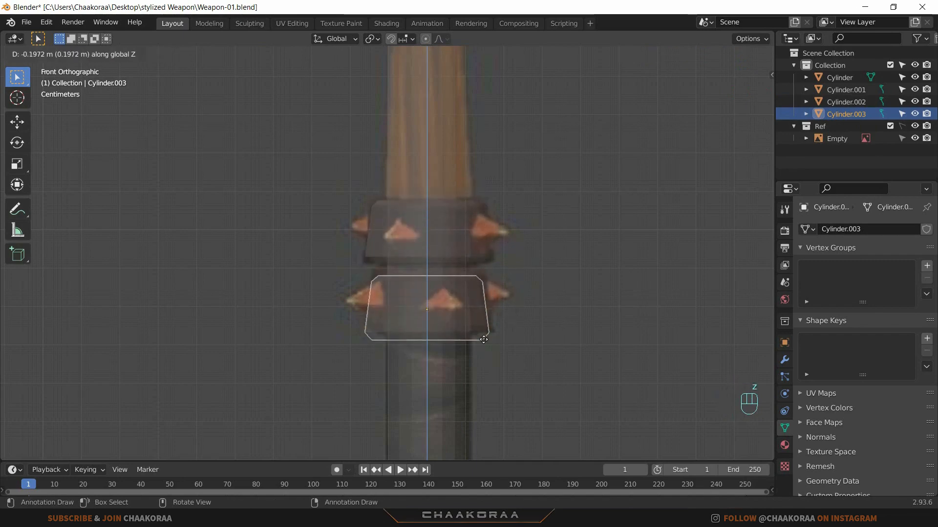
pyautogui.click(481, 331)
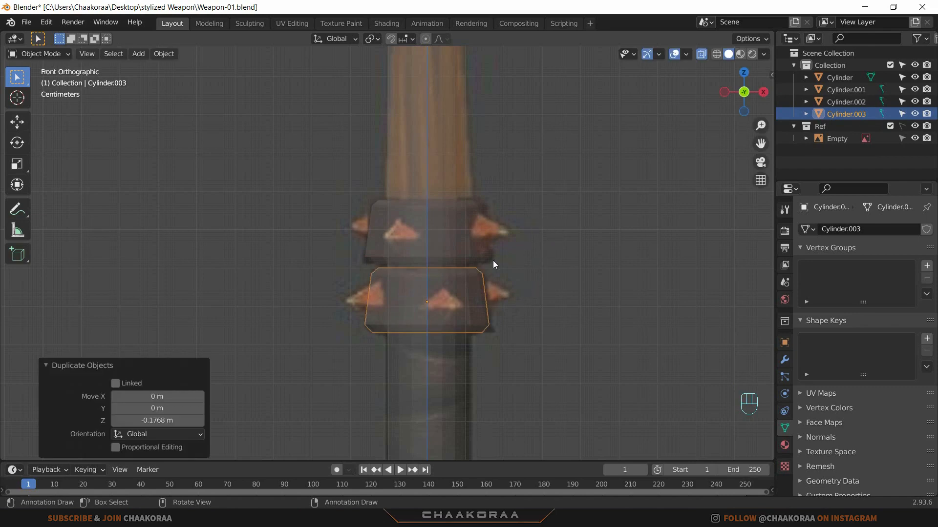
# Step: Turn off X-ray and raise the duplicated band about 0.009 m along Z to close the gap between the bands
pyautogui.hotkey('alt', 'z')
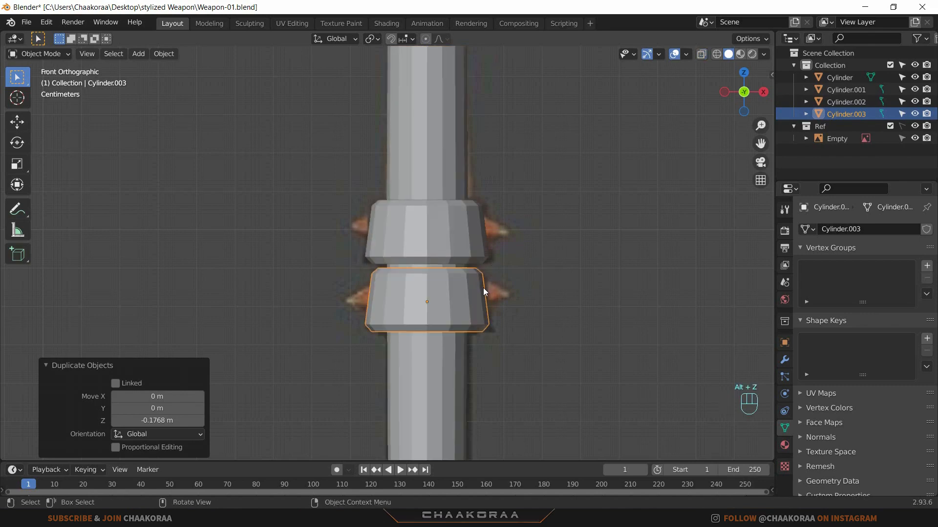
pyautogui.scroll(2, 570, 280)
pyautogui.press('g')
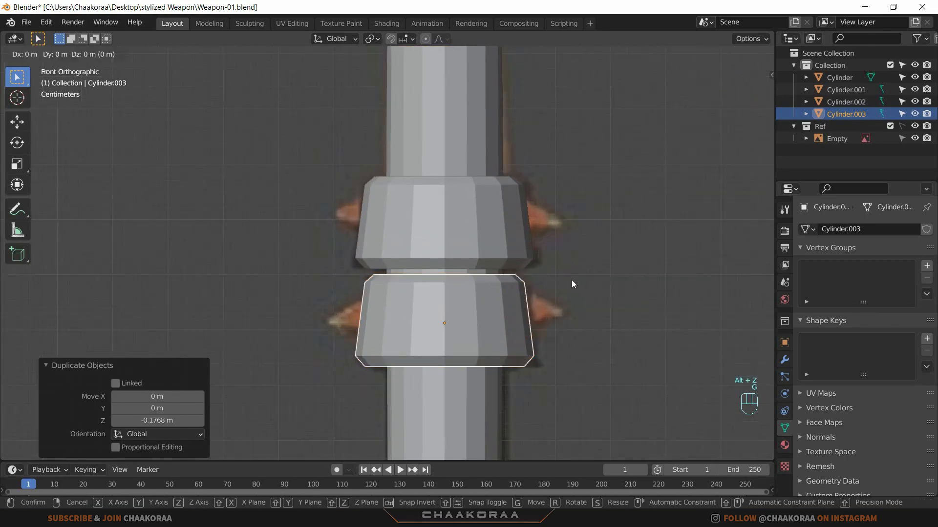
pyautogui.press('z')
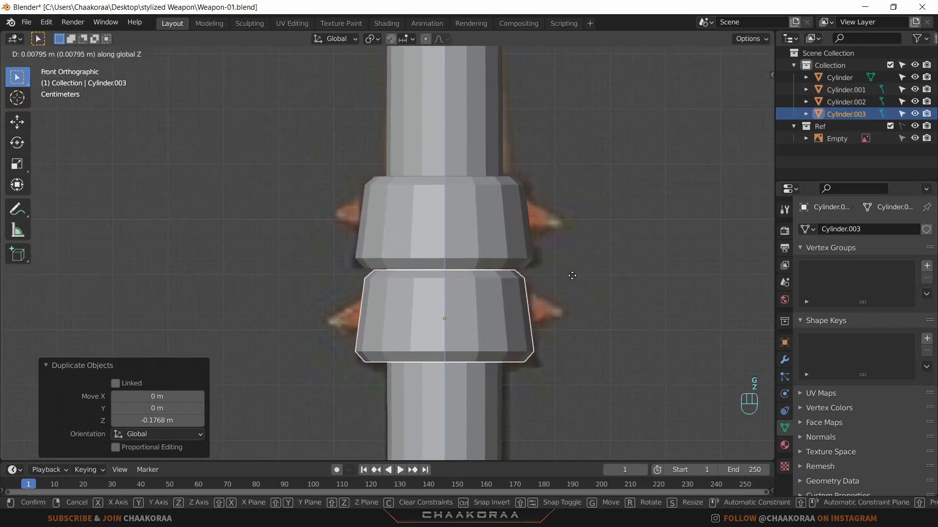
pyautogui.click(574, 275)
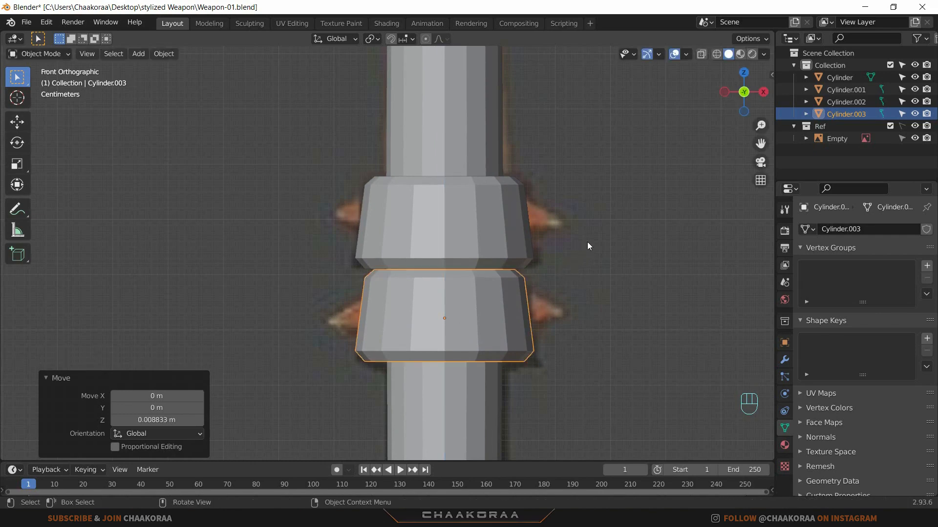
# Step: Scale the lower band by about 1.038 and lower it about 0.003 m along Z
pyautogui.press('s')
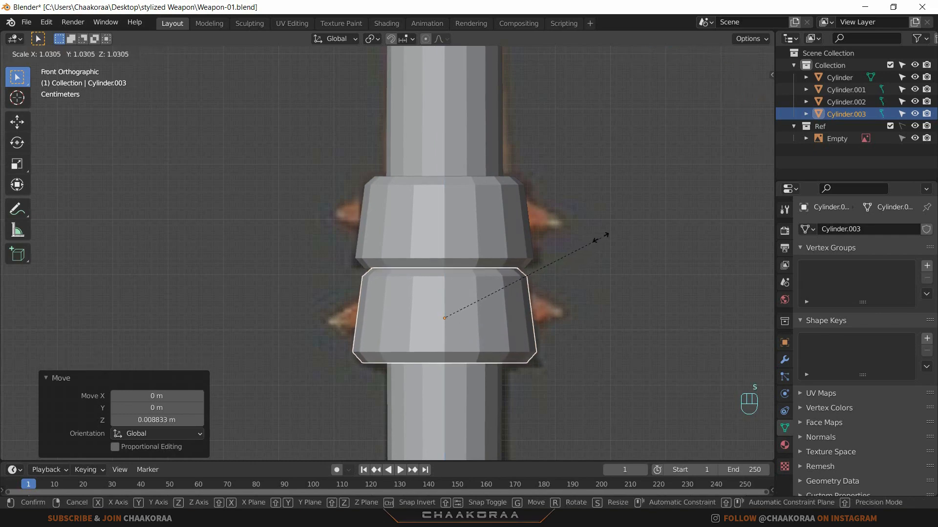
pyautogui.click(601, 237)
pyautogui.press('g')
pyautogui.press('z')
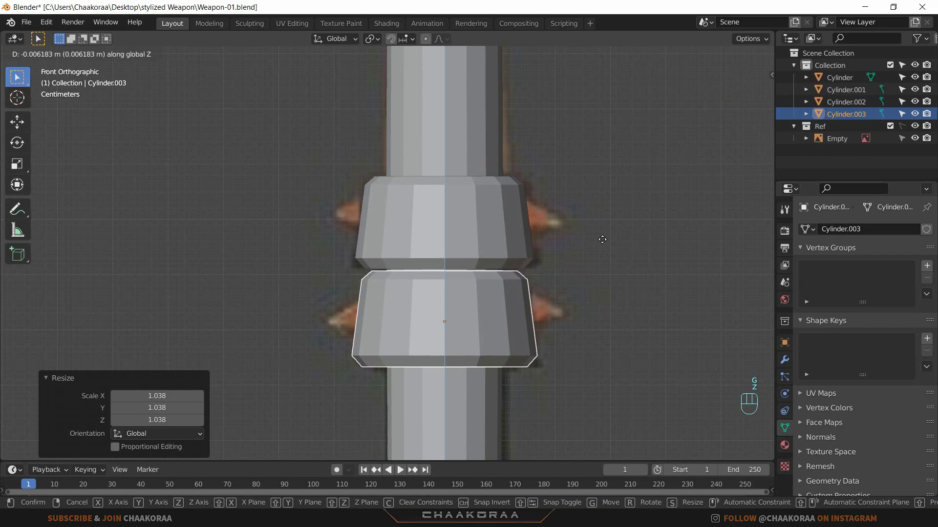
pyautogui.click(602, 239)
# Step: Duplicate the lower band and move the copy about 1.033 m down along Z to the spiked collar above the green gem
pyautogui.scroll(-5, 559, 266)
pyautogui.scroll(2, 492, 277)
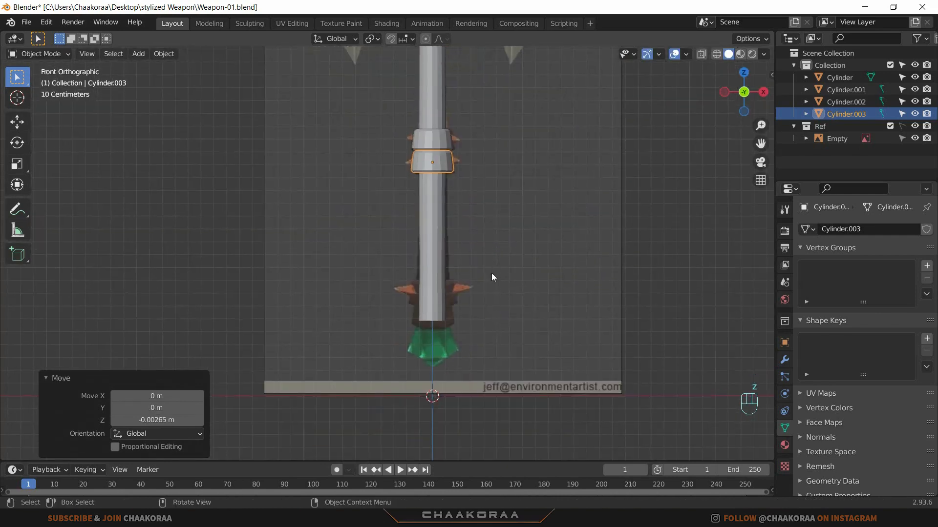
pyautogui.hotkey('shift', 'd')
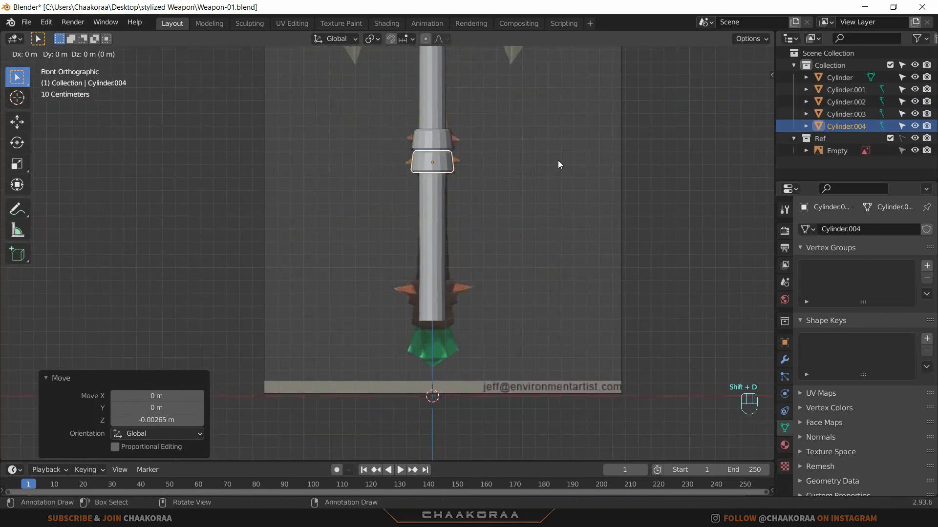
pyautogui.press('z')
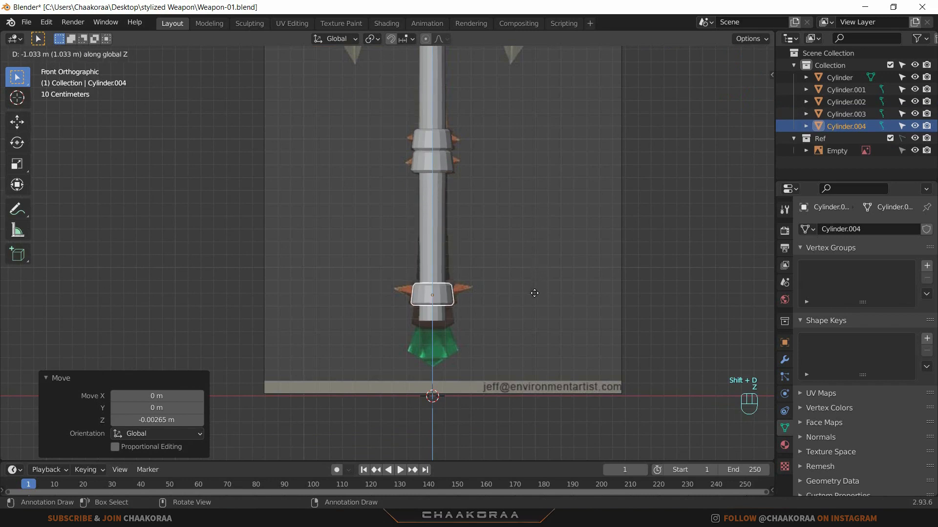
pyautogui.click(535, 332)
# Step: In X-ray view, scale the bottom collar by about 1.169 and raise it about 0.009 m along Z to match the reference
pyautogui.scroll(5, 454, 319)
pyautogui.keyDown('shift'); pyautogui.moveTo(462, 224); pyautogui.dragTo(536, 263, button='middle'); pyautogui.keyUp('shift')
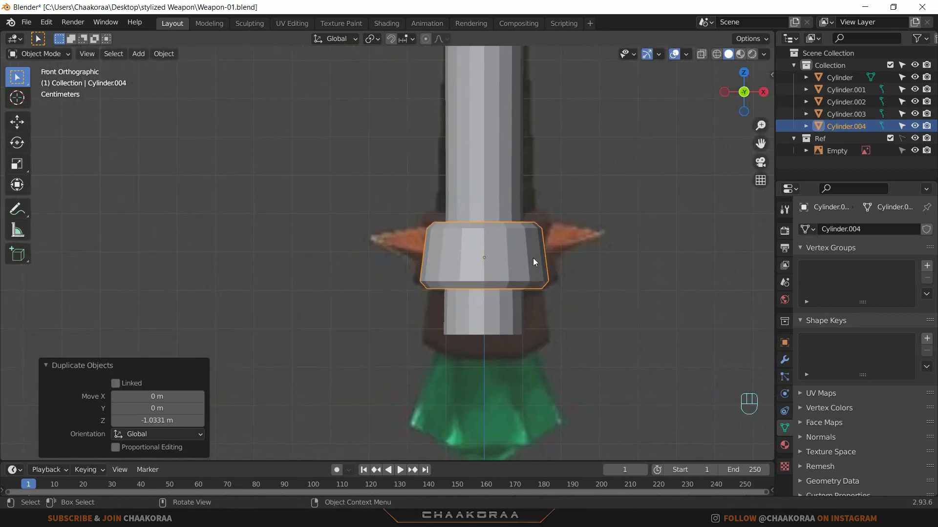
pyautogui.hotkey('alt', 'z')
pyautogui.scroll(3, 520, 299)
pyautogui.keyDown('shift'); pyautogui.moveTo(520, 300); pyautogui.dragTo(503, 301, button='middle'); pyautogui.keyUp('shift')
pyautogui.press('s')
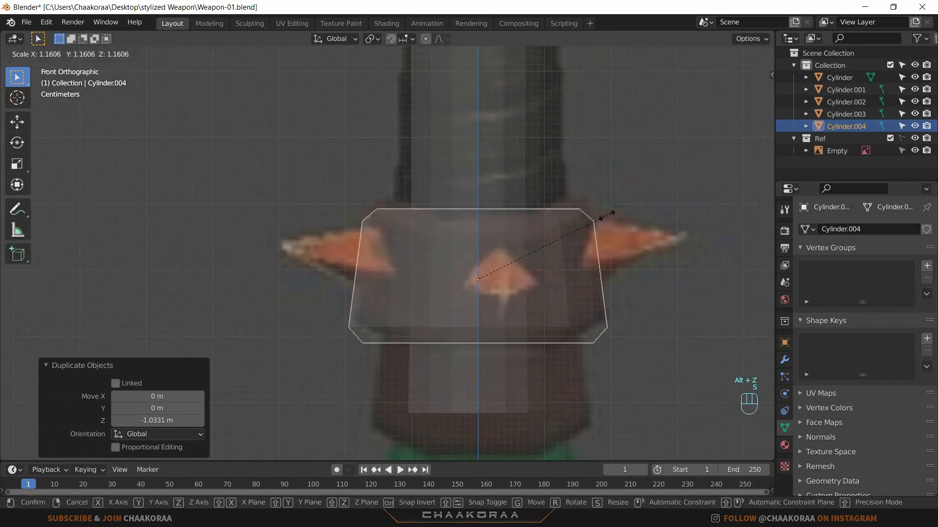
pyautogui.click(608, 216)
pyautogui.press('g')
pyautogui.press('z')
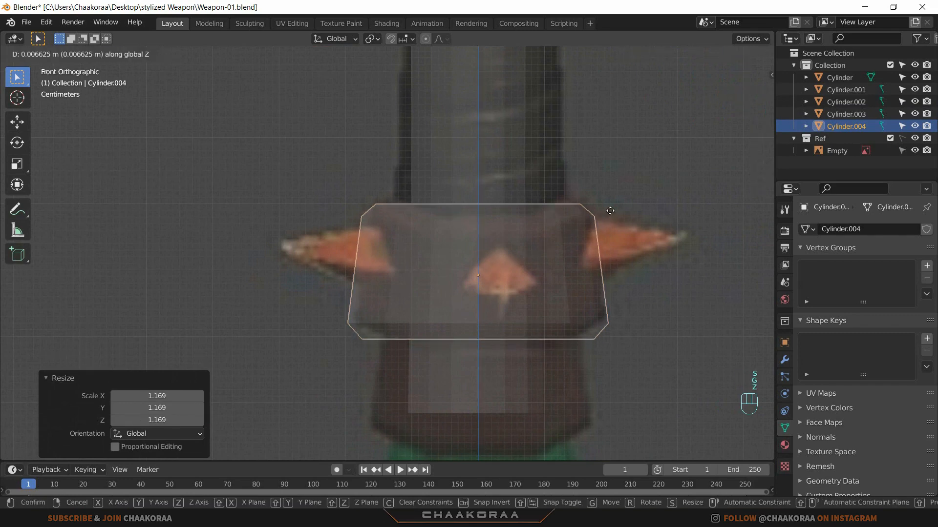
pyautogui.click(609, 211)
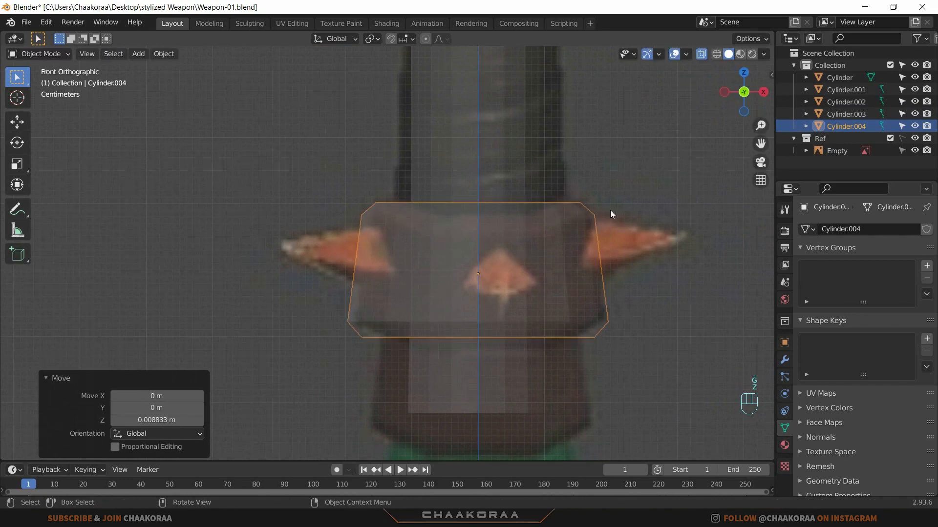
# Step: Narrow the spiked collar's top loops slightly and scale its bottom loops by about 0.925 to match the reference
pyautogui.press('Tab')
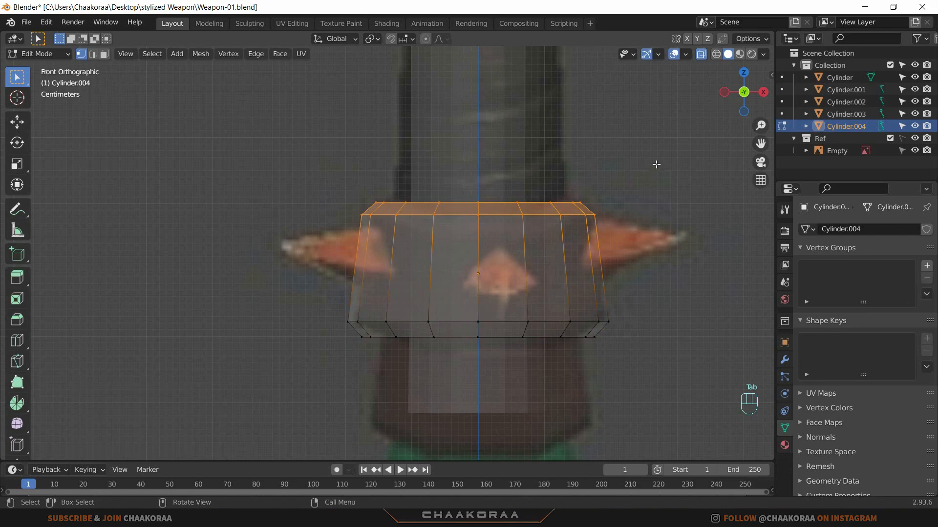
pyautogui.moveTo(656, 164); pyautogui.dragTo(315, 239)
pyautogui.press('s')
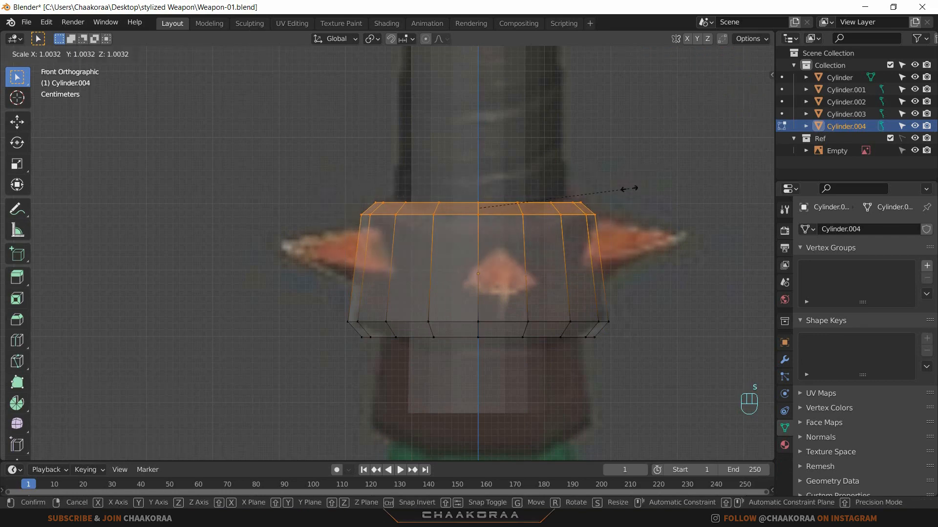
pyautogui.click(624, 191)
pyautogui.moveTo(662, 299); pyautogui.dragTo(309, 409)
pyautogui.press('s')
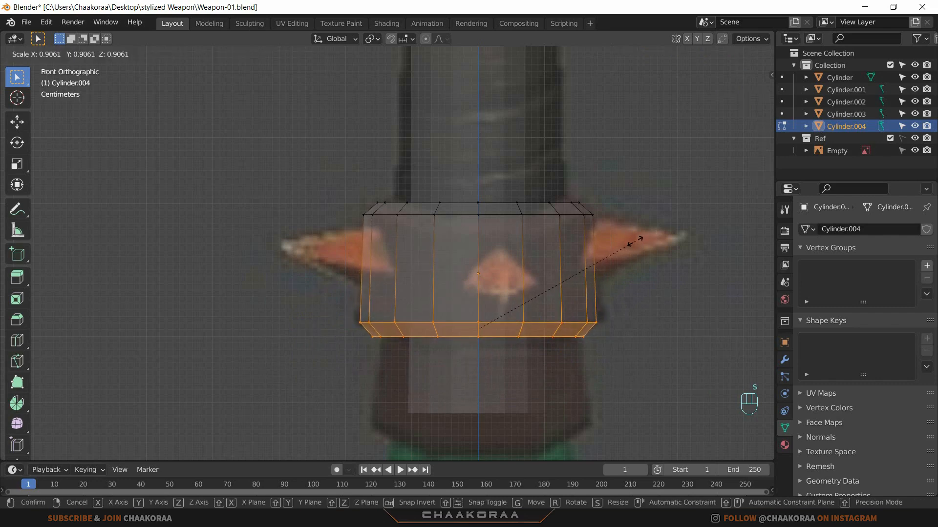
pyautogui.click(635, 247)
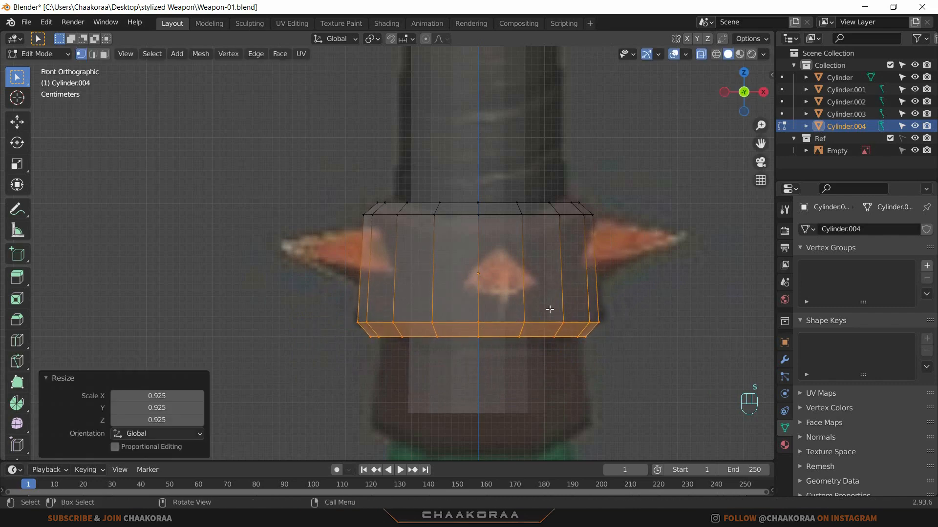
pyautogui.press('Tab')
pyautogui.scroll(-2, 549, 310)
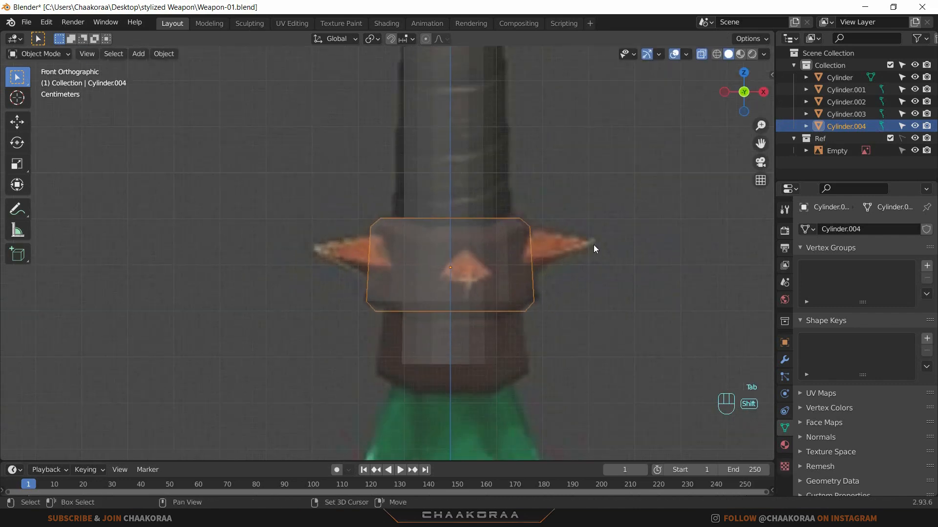
pyautogui.hotkey('shift', 'd')
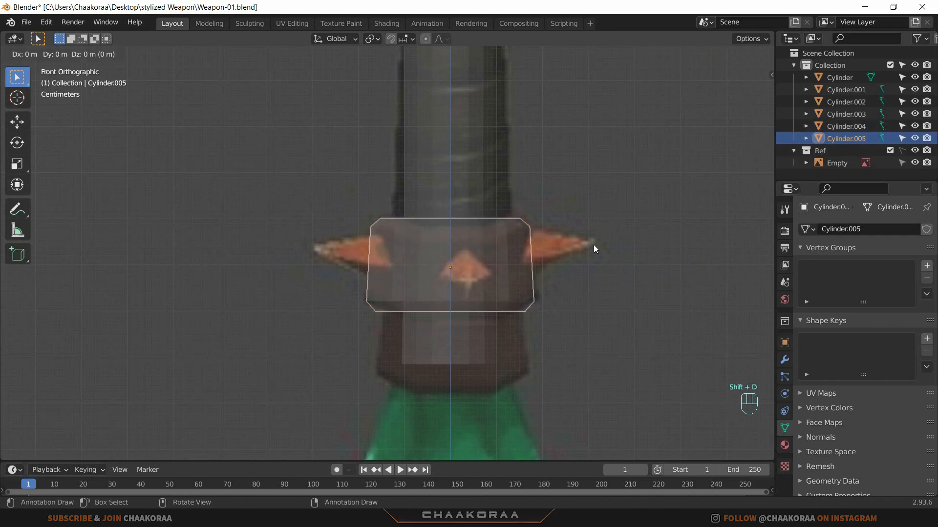
pyautogui.rightClick(594, 245)
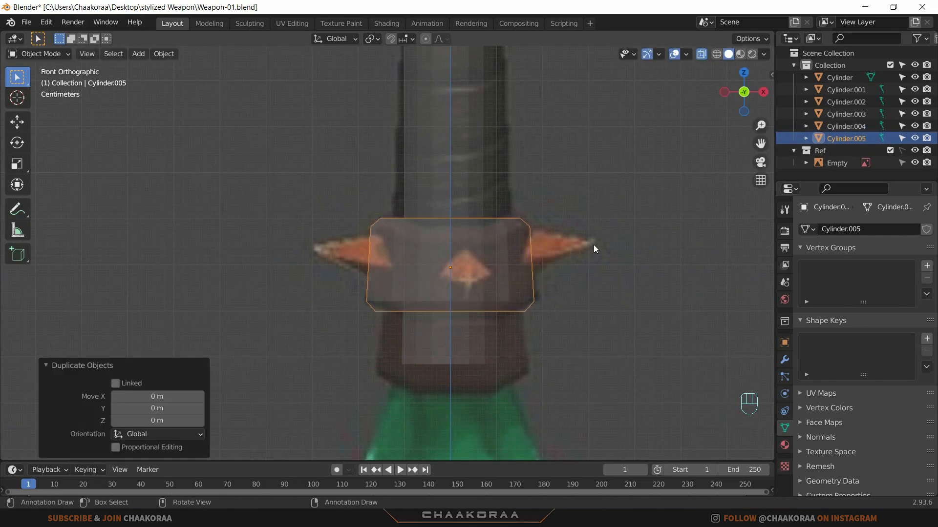
pyautogui.hotkey('ctrl', 'z')
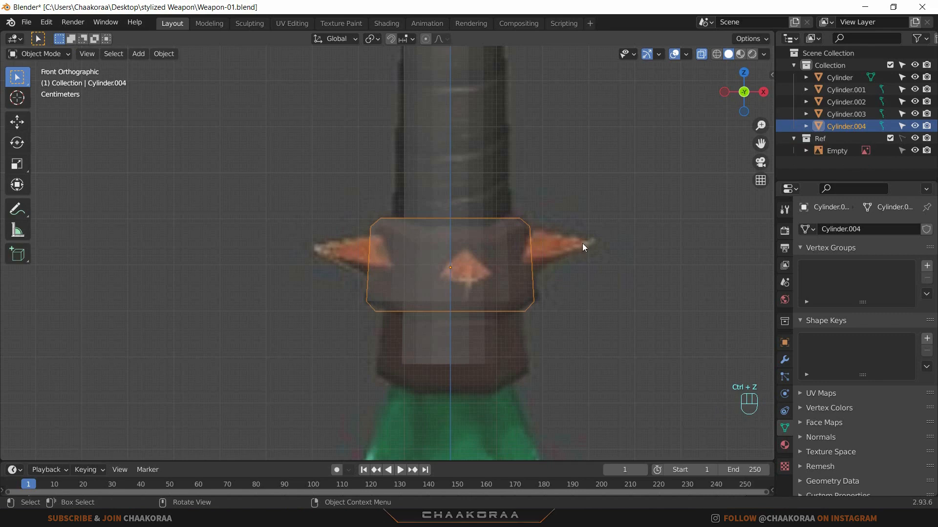
# Step: Duplicate the spiked collar and move the copy about 0.163 m down along Z, above the green gem
pyautogui.hotkey('shift', 'd')
pyautogui.press('z')
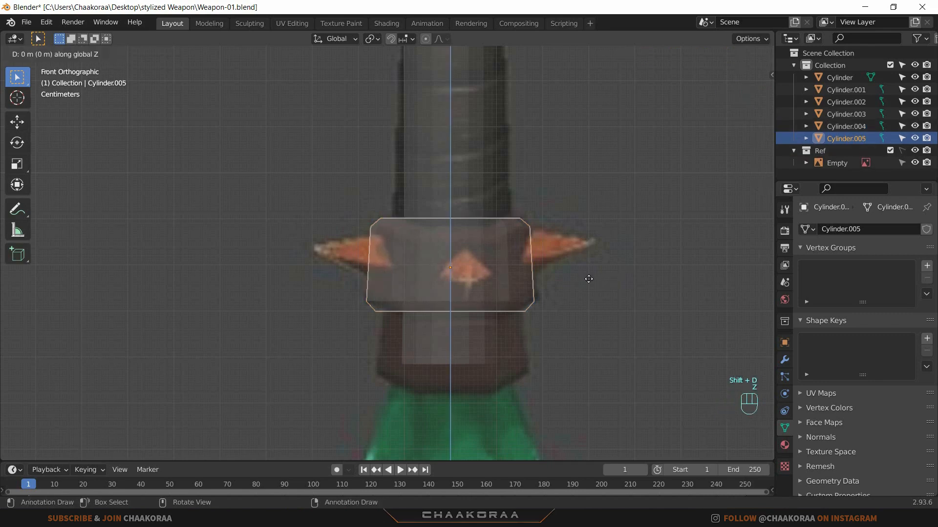
pyautogui.click(561, 344)
pyautogui.scroll(4, 539, 248)
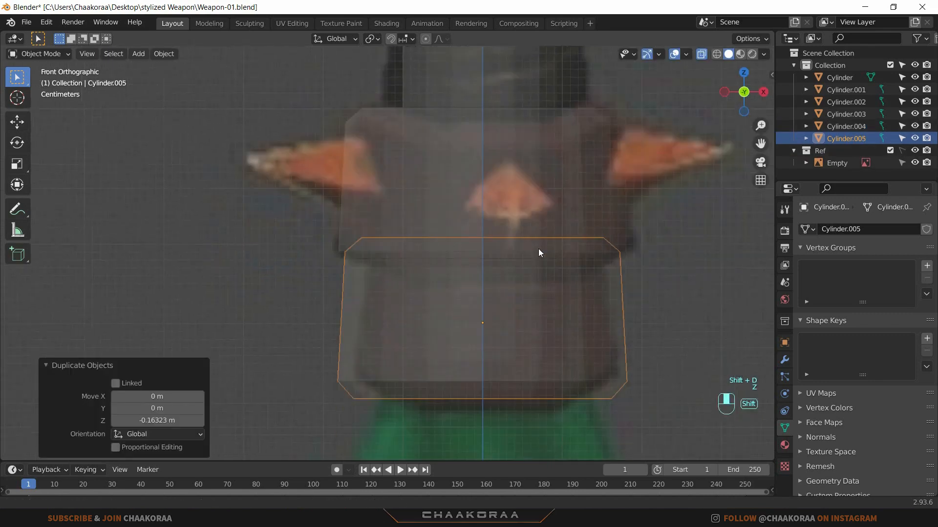
# Step: Narrow the copy's top loops to the reference outline and scale its bottom loops by about 0.770
pyautogui.keyDown('shift'); pyautogui.moveTo(609, 283); pyautogui.dragTo(547, 281, button='middle'); pyautogui.keyUp('shift')
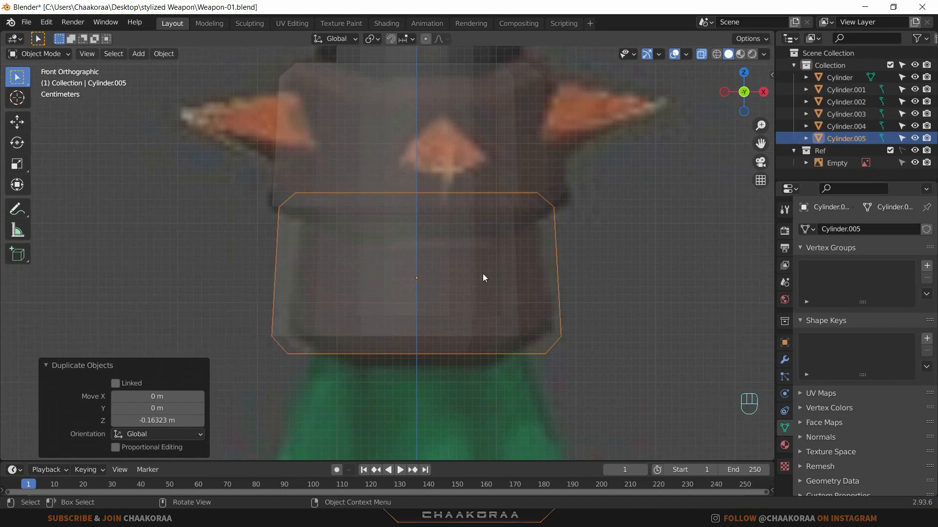
pyautogui.press('Tab')
pyautogui.moveTo(597, 165); pyautogui.dragTo(321, 240)
pyautogui.press('s')
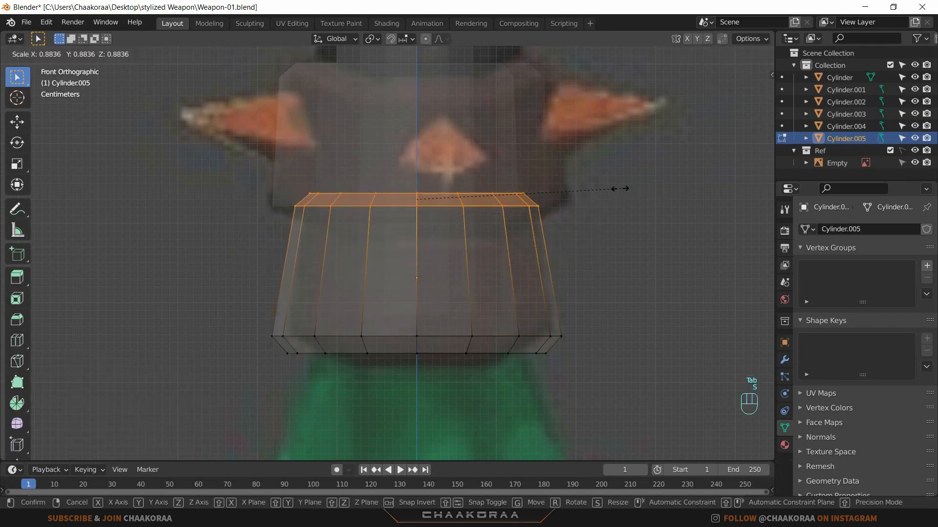
pyautogui.click(598, 236)
pyautogui.moveTo(635, 316); pyautogui.dragTo(204, 423)
pyautogui.press('s')
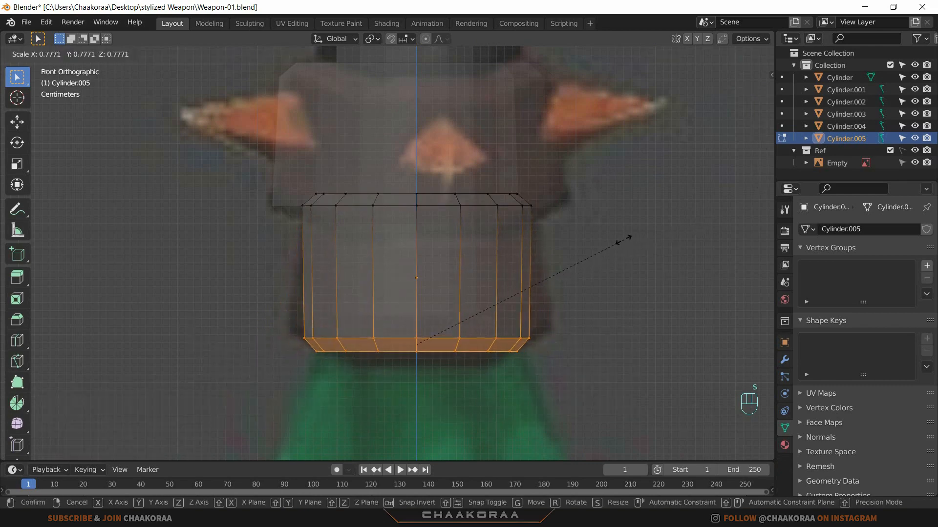
pyautogui.click(621, 241)
# Step: Lower the copy's two bottom loops about 0.012 m along Z and raise the upper of them about 0.018 m
pyautogui.press('g')
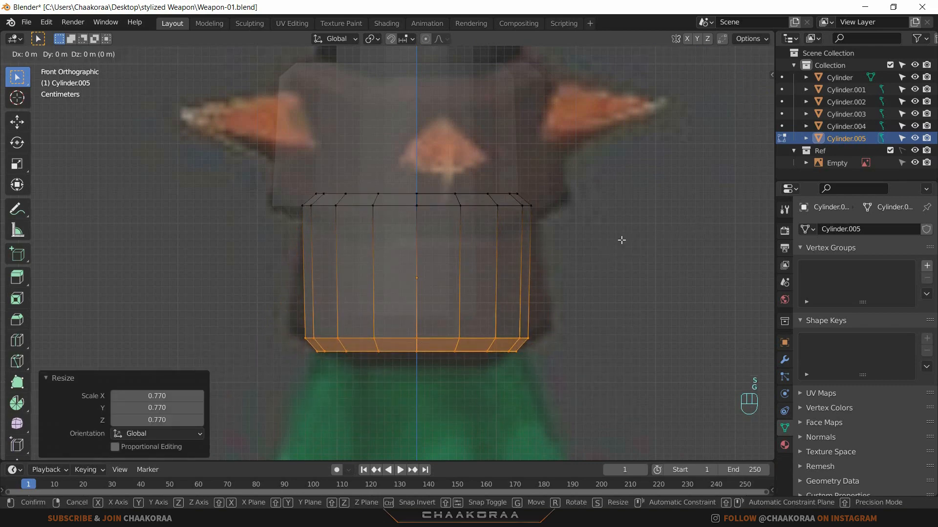
pyautogui.press('z')
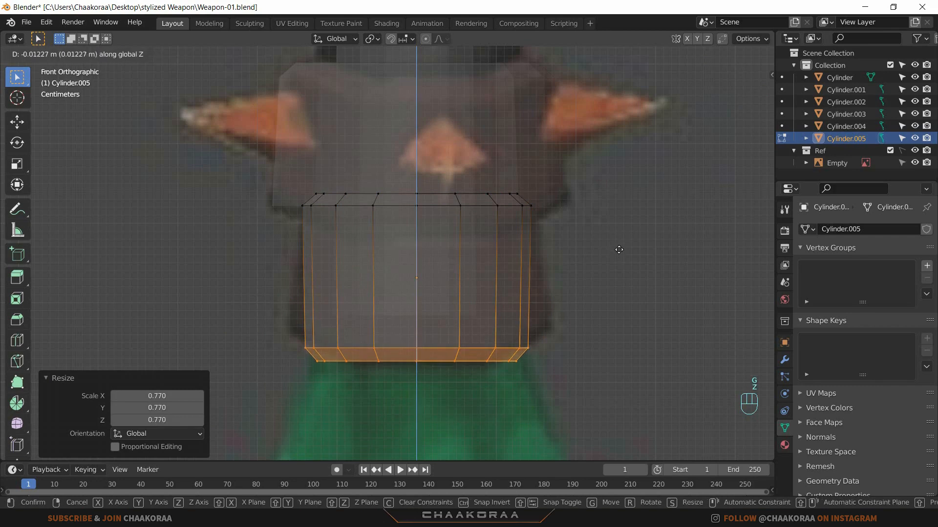
pyautogui.click(619, 254)
pyautogui.moveTo(604, 287); pyautogui.dragTo(261, 355)
pyautogui.press('g')
pyautogui.press('z')
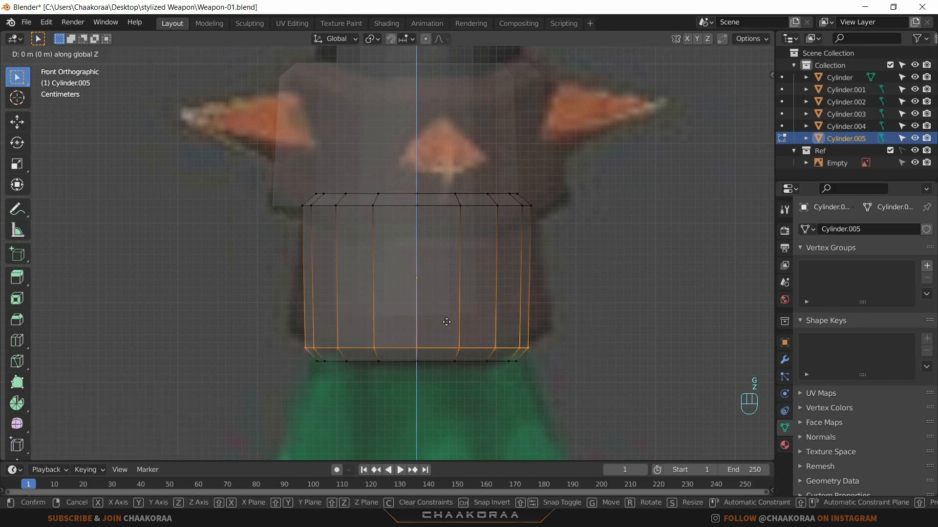
pyautogui.click(445, 309)
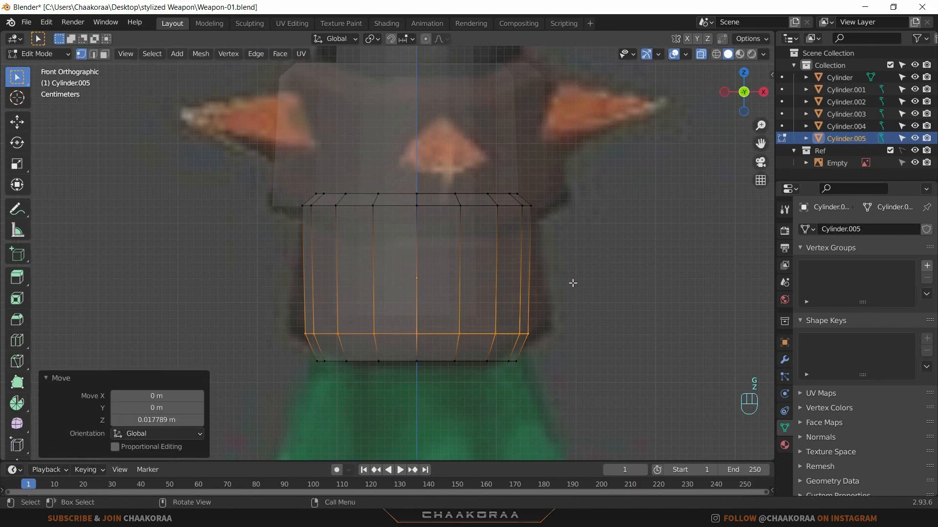
# Step: Scale the raised lower loop by about 1.161 and nudge it slightly up along Z
pyautogui.press('s')
pyautogui.click(602, 272)
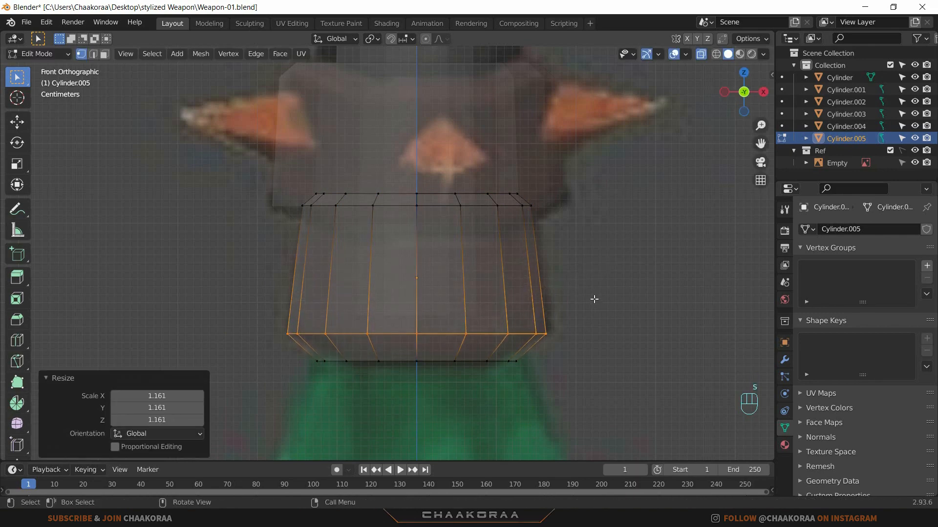
pyautogui.press('g')
pyautogui.press('z')
pyautogui.click(595, 297)
# Step: Scale the lowest collar's top loops by about 0.960 to taper it toward the collar above
pyautogui.moveTo(581, 174); pyautogui.dragTo(263, 274)
pyautogui.press('s')
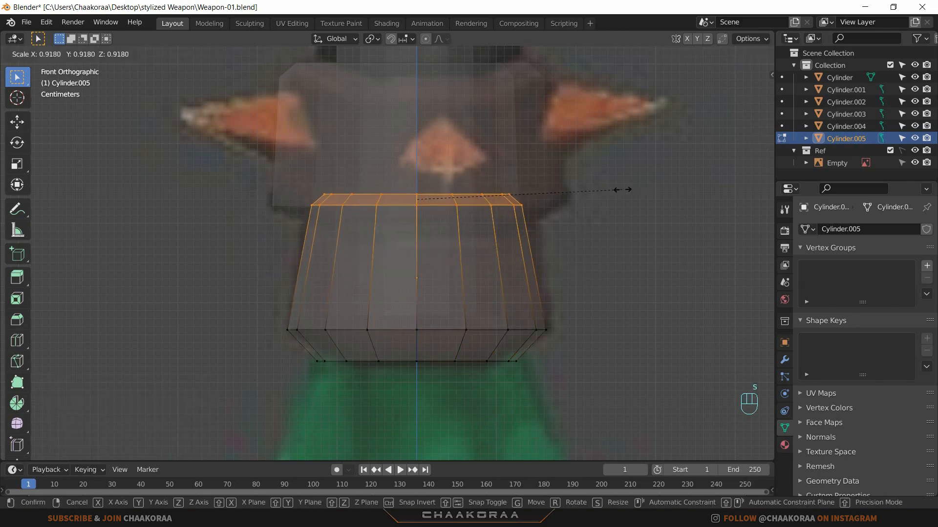
pyautogui.click(627, 191)
pyautogui.keyDown('shift'); pyautogui.moveTo(505, 338); pyautogui.dragTo(515, 266, button='middle'); pyautogui.keyUp('shift')
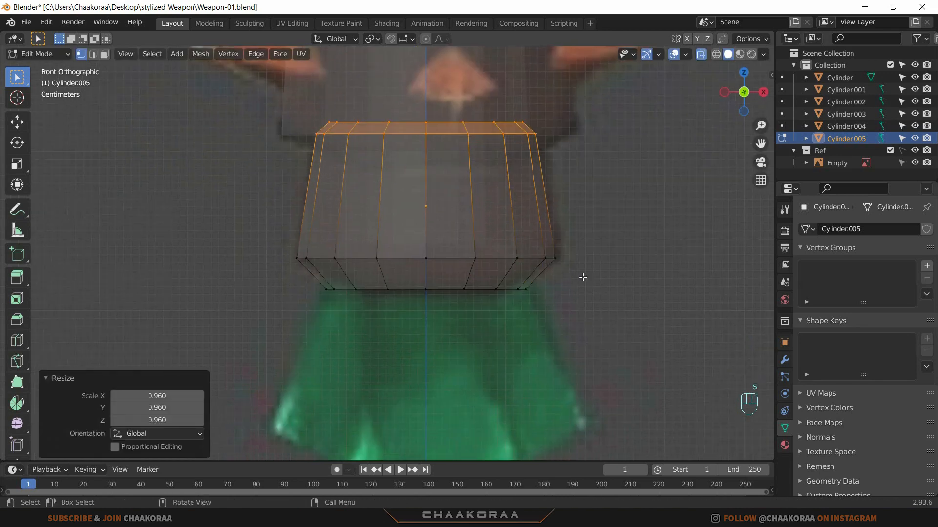
# Step: Raise the collar's bottommost loop about 0.0006 m along Z and bevel it with a width of about 0.154 m and 1 segment
pyautogui.moveTo(581, 274); pyautogui.dragTo(277, 346)
pyautogui.press('g')
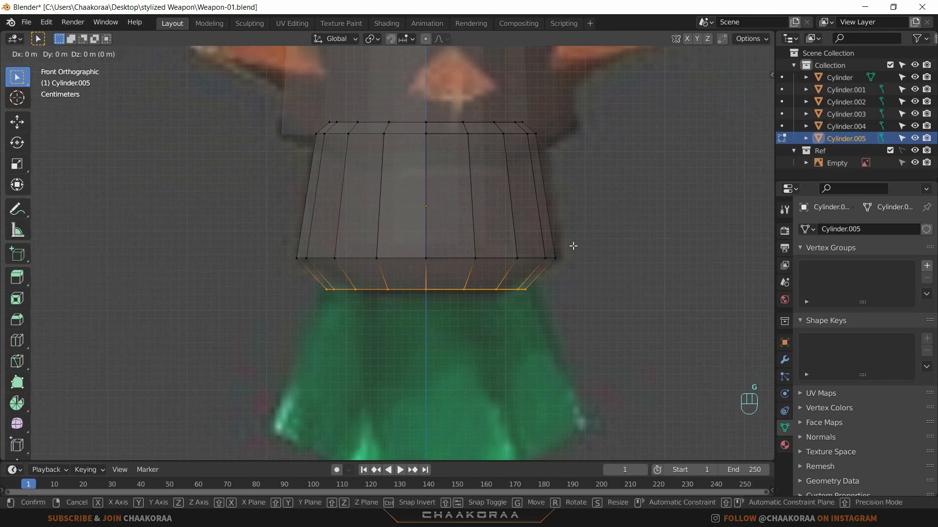
pyautogui.press('z')
pyautogui.click(576, 245)
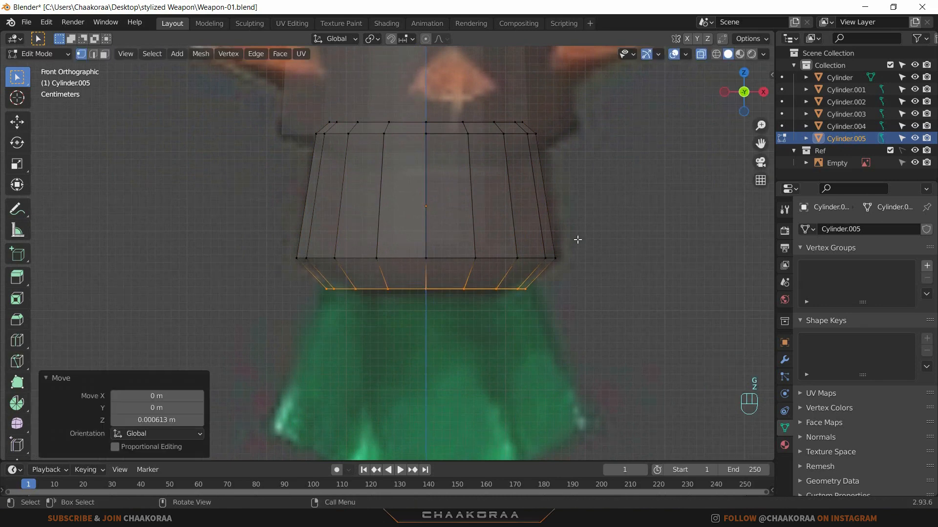
pyautogui.hotkey('ctrl', 'b')
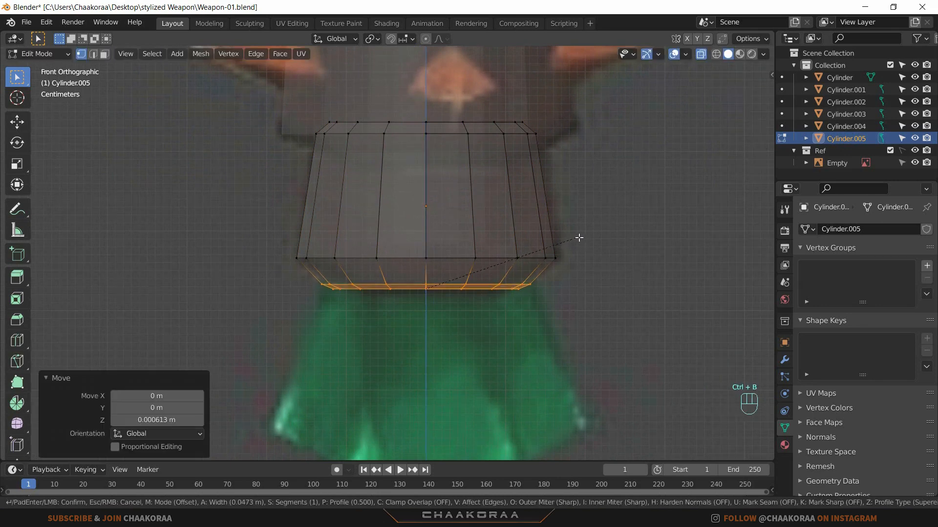
pyautogui.click(588, 236)
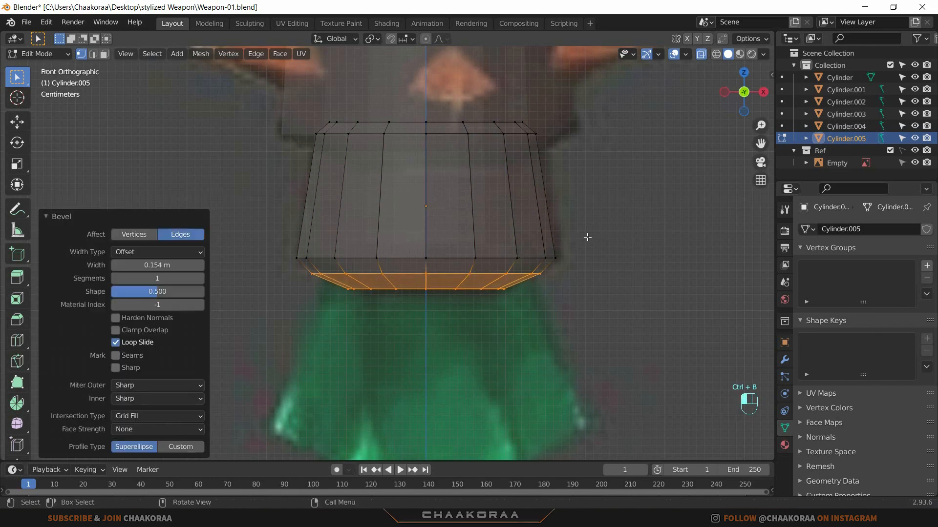
# Step: Scale the bottommost loop by about 0.893, lower it slightly along Z, and return to Object Mode
pyautogui.moveTo(525, 282); pyautogui.dragTo(288, 329)
pyautogui.press('s')
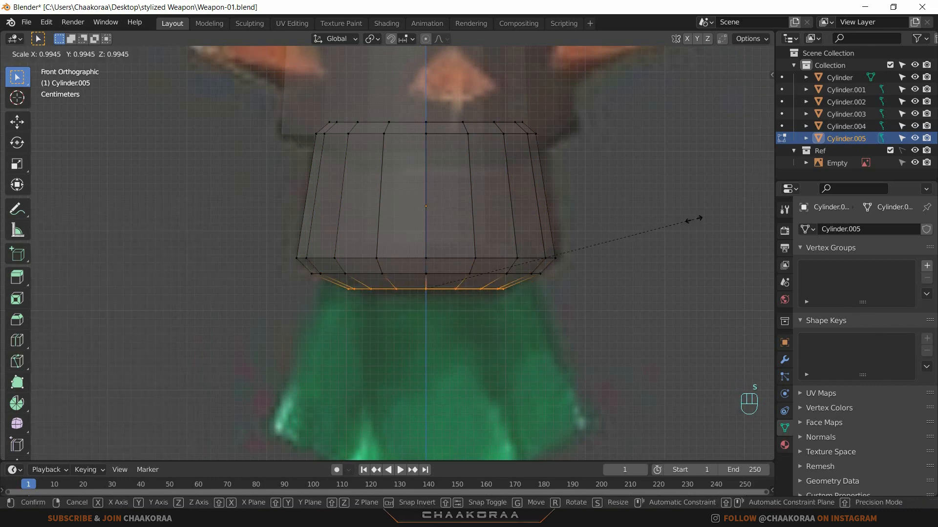
pyautogui.click(668, 224)
pyautogui.press('g')
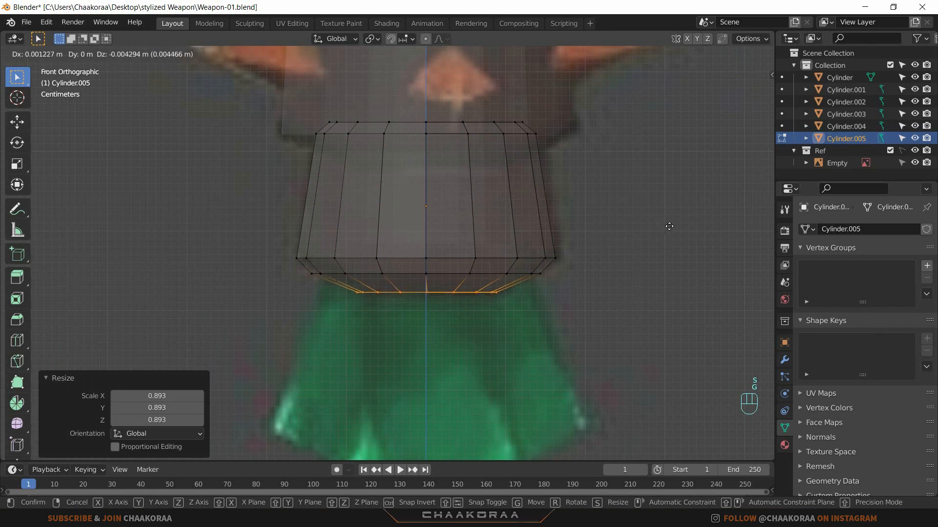
pyautogui.press('z')
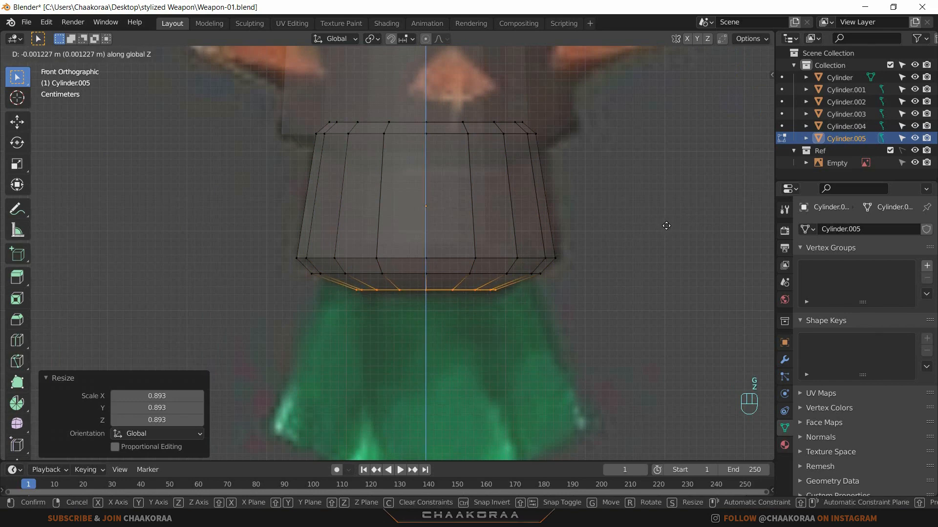
pyautogui.click(666, 225)
pyautogui.press('Tab')
# Step: Turn off X-ray and examine the collars and bands along the handle from several angles
pyautogui.moveTo(599, 254); pyautogui.dragTo(581, 245, button='middle')
pyautogui.hotkey('alt', 'z')
pyautogui.moveTo(470, 303); pyautogui.dragTo(481, 266, button='middle')
pyautogui.keyDown('shift'); pyautogui.moveTo(481, 266); pyautogui.dragTo(502, 193, button='middle'); pyautogui.keyUp('shift')
pyautogui.moveTo(502, 194); pyautogui.dragTo(434, 319, button='middle')
pyautogui.scroll(-5, 497, 237)
pyautogui.keyDown('shift'); pyautogui.moveTo(525, 148); pyautogui.dragTo(446, 318, button='middle'); pyautogui.keyUp('shift')
pyautogui.scroll(-3, 481, 261)
pyautogui.scroll(3, 397, 274)
pyautogui.keyDown('shift'); pyautogui.moveTo(396, 274); pyautogui.dragTo(445, 283, button='middle'); pyautogui.keyUp('shift')
pyautogui.scroll(3, 444, 282)
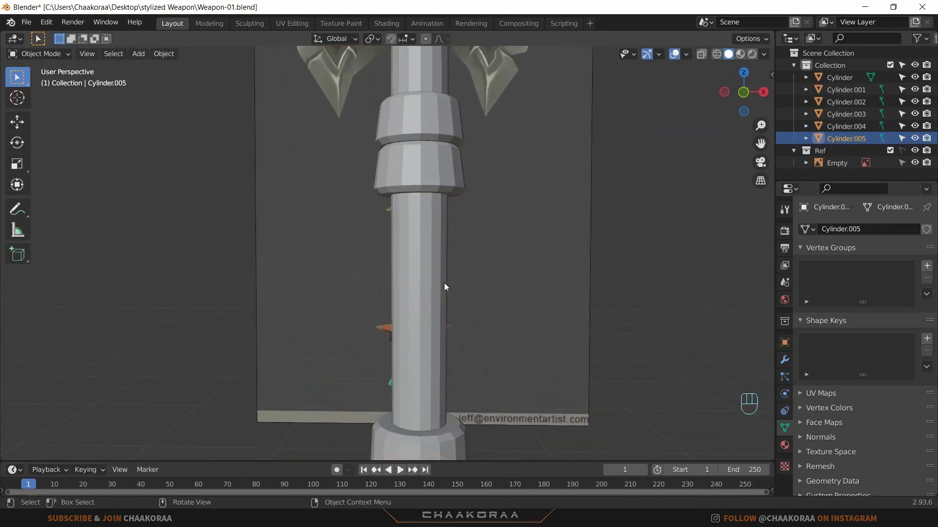
# Step: In front X-ray view, add a 16-vertex cylinder with a 1 m radius and 2 m depth at the world origin
pyautogui.press('KP_1')
pyautogui.scroll(-4, 443, 287)
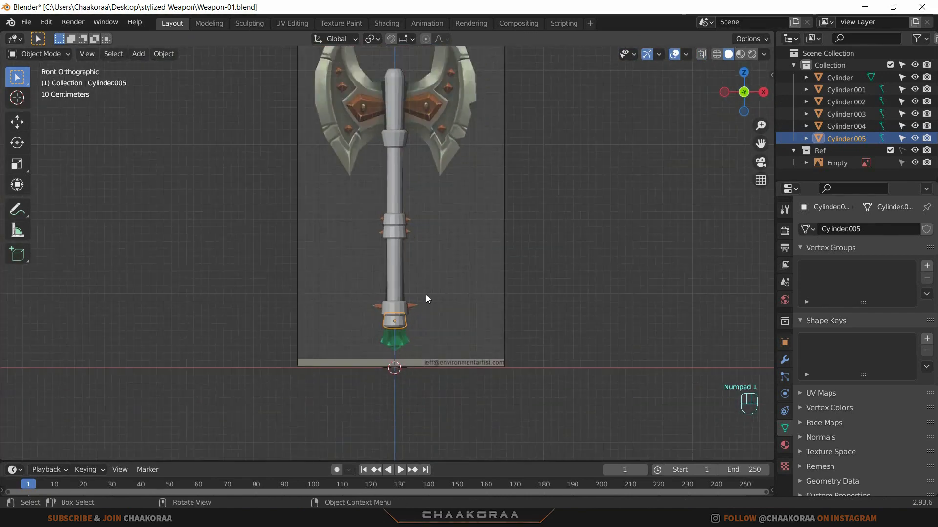
pyautogui.scroll(3, 440, 322)
pyautogui.keyDown('shift'); pyautogui.moveTo(464, 351); pyautogui.dragTo(476, 326, button='middle'); pyautogui.keyUp('shift')
pyautogui.scroll(2, 482, 249)
pyautogui.hotkey('alt', 'z')
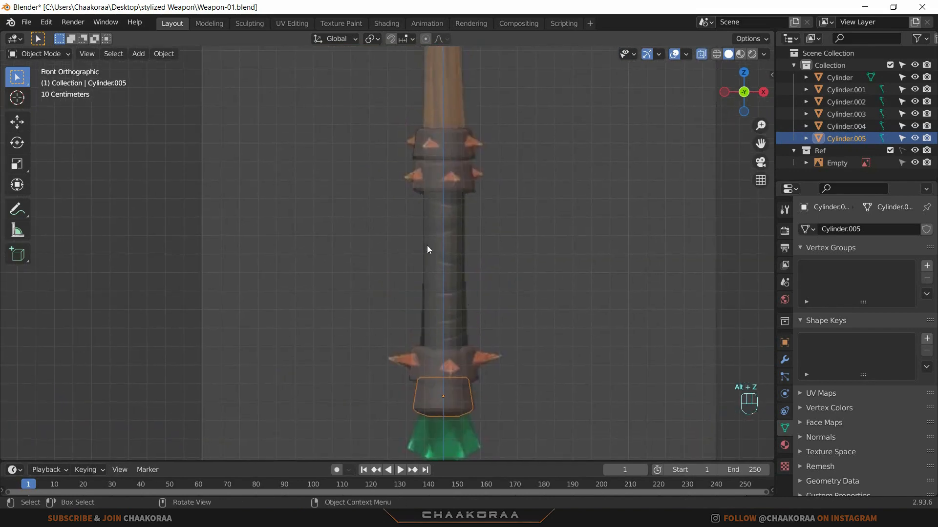
pyautogui.scroll(1, 470, 257)
pyautogui.hotkey('shift', 'a')
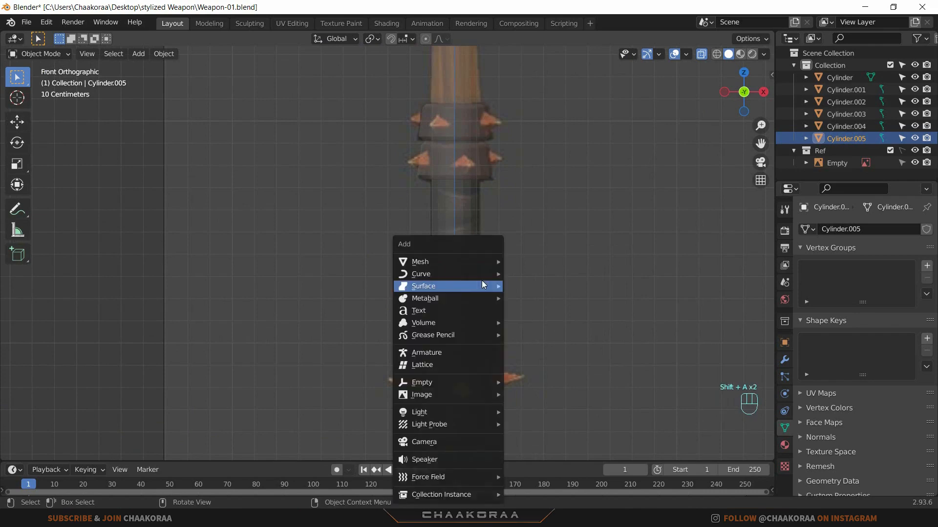
pyautogui.moveTo(485, 261)
pyautogui.click(579, 322)
# Step: Scale the new cylinder to about 0.18 and raise it about 1.417 m along Z onto the dark wrapped grip
pyautogui.scroll(-5, 540, 288)
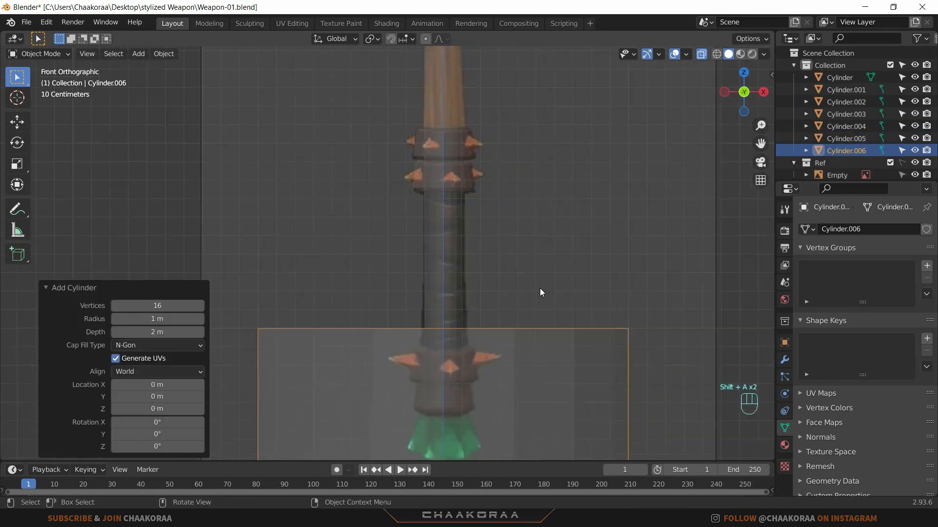
pyautogui.press('s')
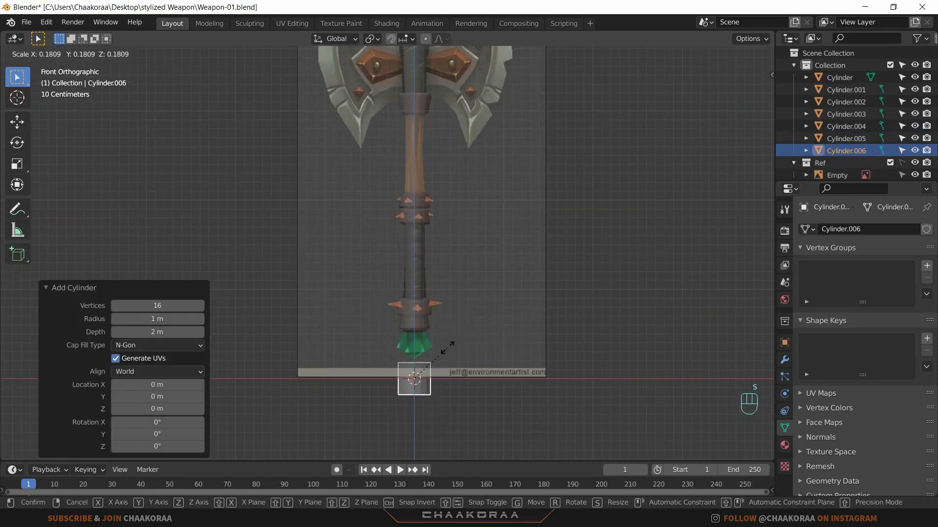
pyautogui.click(447, 347)
pyautogui.press('g')
pyautogui.press('z')
pyautogui.click(430, 266)
# Step: Scale the grip cylinder uniformly by about 0.656, matching the wrap's width, and stretch it by about 3.662 along Z
pyautogui.scroll(7, 518, 260)
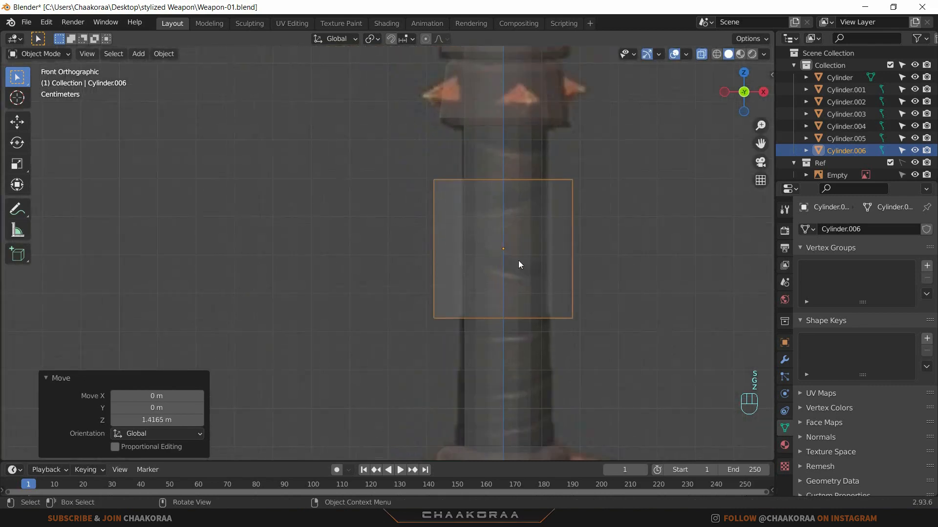
pyautogui.press('s')
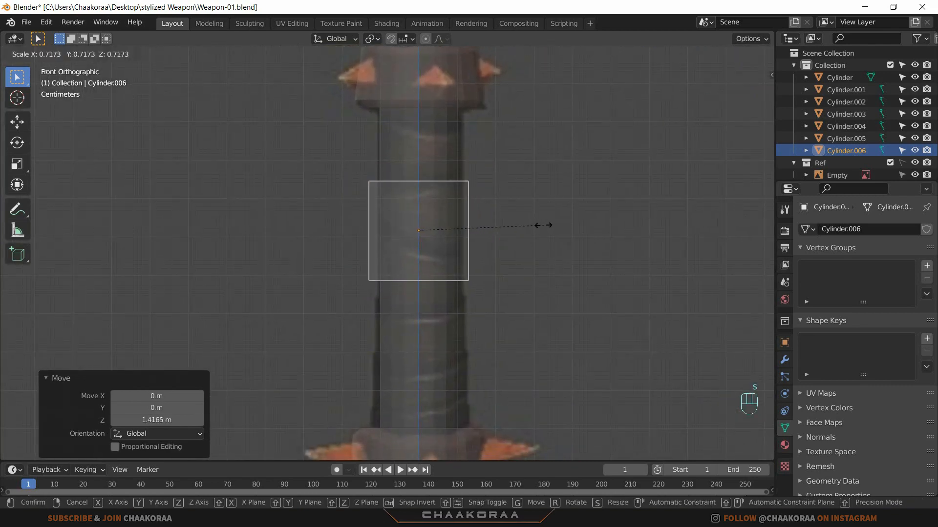
pyautogui.click(534, 227)
pyautogui.press('s')
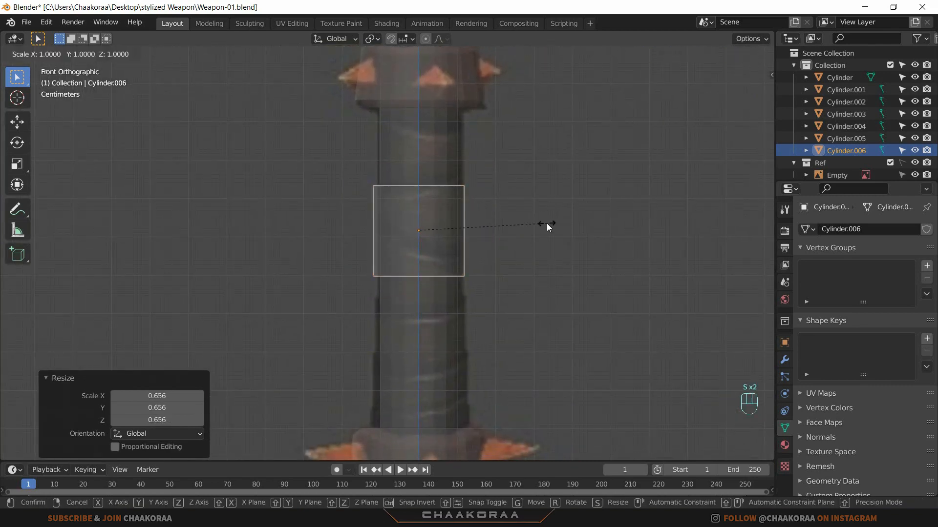
pyautogui.press('z')
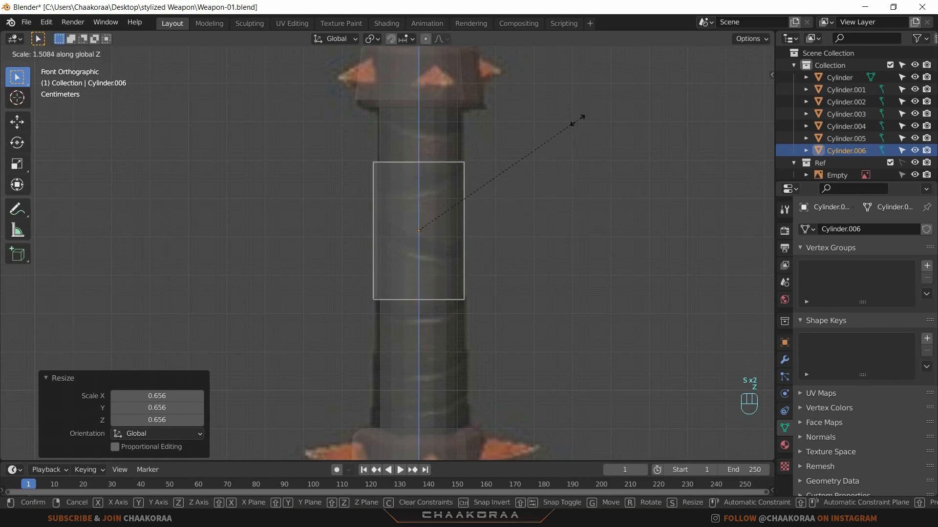
pyautogui.click(603, 214)
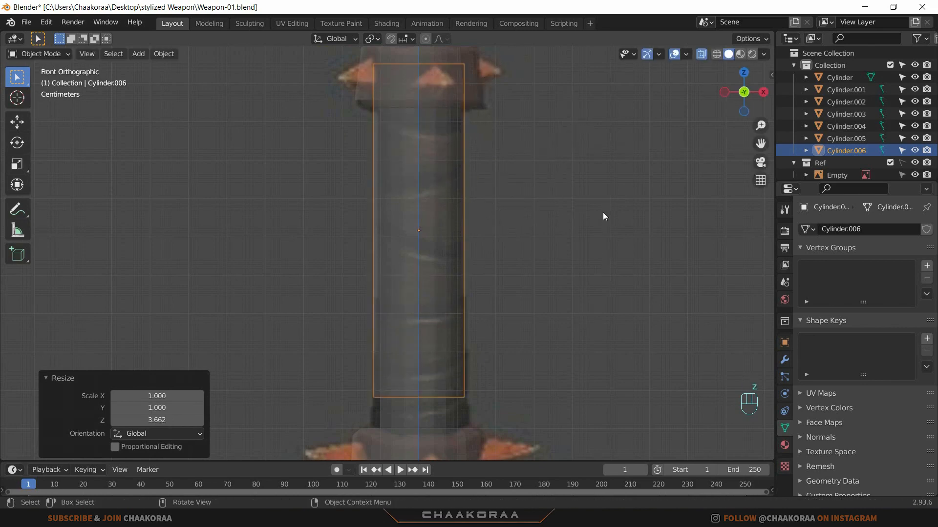
# Step: Lower the grip cylinder about 0.098 m along Z so it spans the wrapped grip between the two spiked collars
pyautogui.press('g')
pyautogui.press('z')
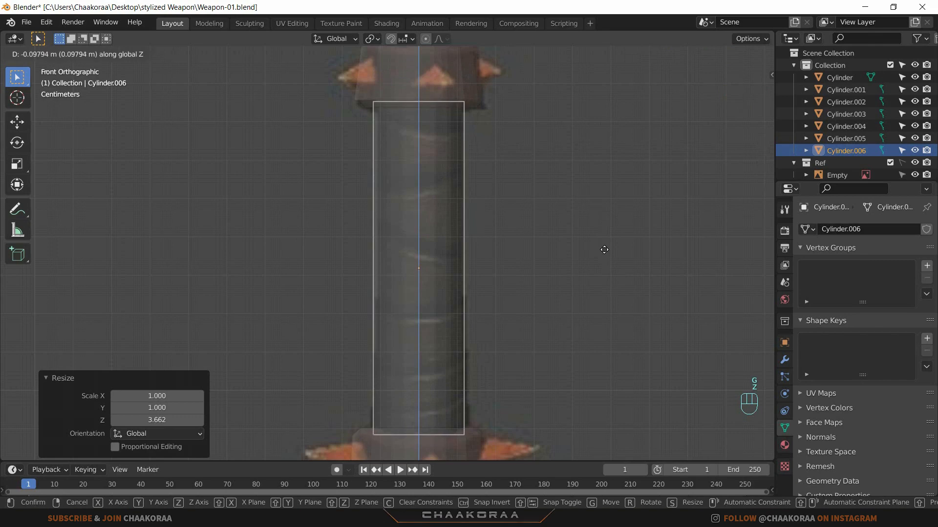
pyautogui.click(600, 213)
# Step: Scale the grip cylinder's top loop by about 0.868 and its bottom loop by about 1.044, and return to Object Mode
pyautogui.press('Tab')
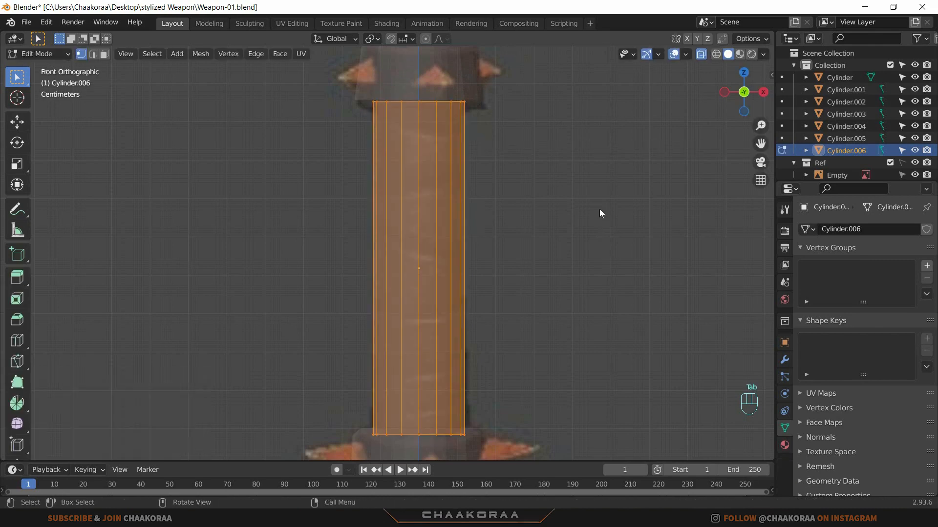
pyautogui.moveTo(536, 74); pyautogui.dragTo(356, 165)
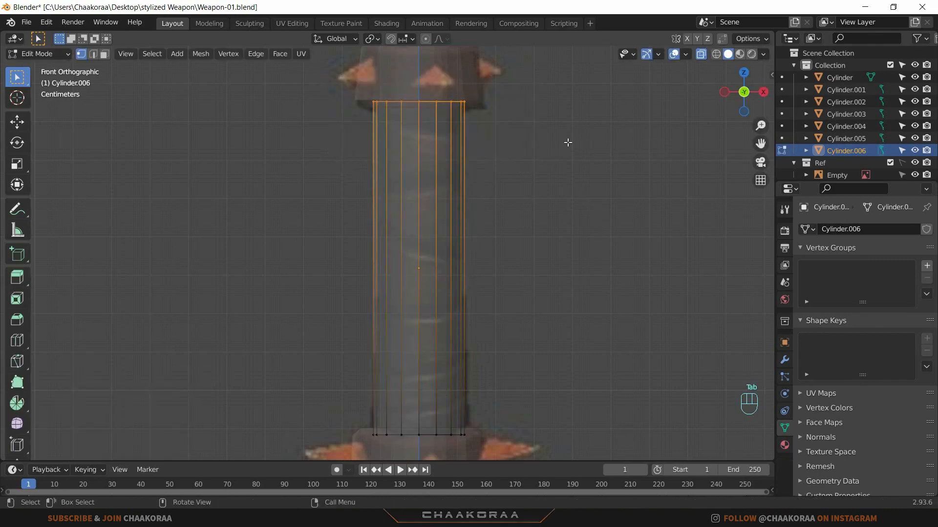
pyautogui.press('s')
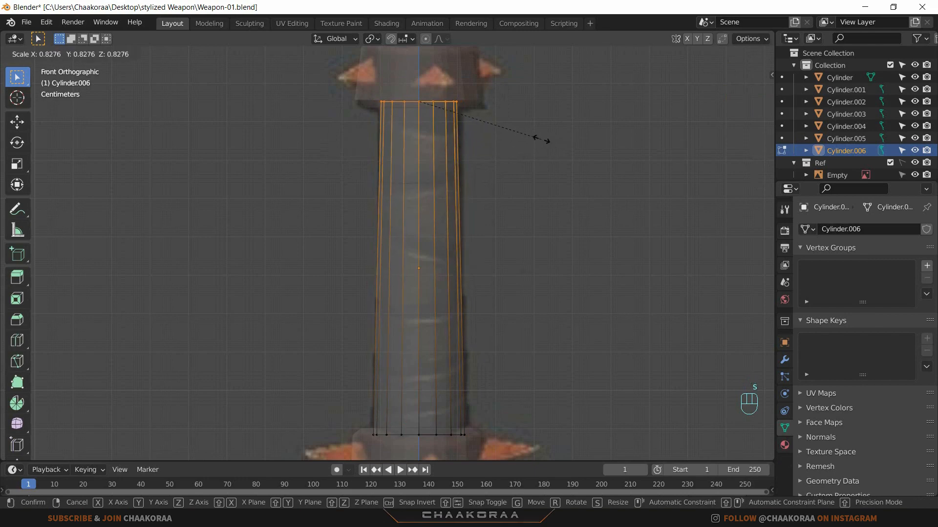
pyautogui.click(549, 139)
pyautogui.keyDown('shift'); pyautogui.moveTo(479, 184); pyautogui.dragTo(466, 74, button='middle'); pyautogui.keyUp('shift')
pyautogui.moveTo(519, 275); pyautogui.dragTo(274, 390)
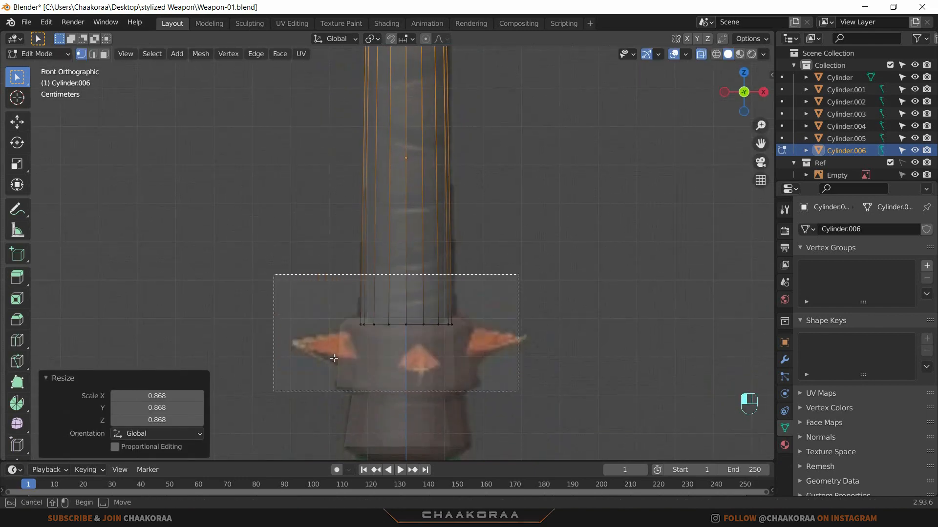
pyautogui.moveTo(334, 359); pyautogui.dragTo(273, 391)
pyautogui.press('s')
pyautogui.click(573, 266)
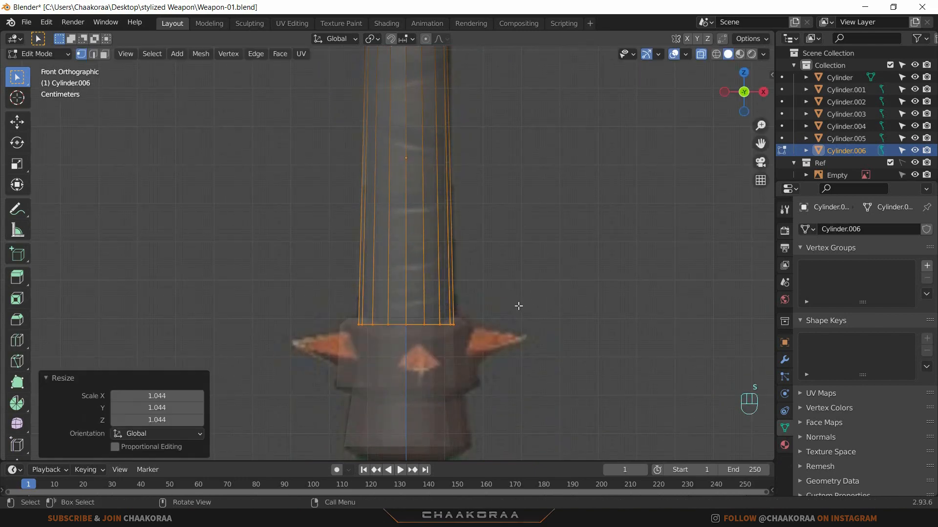
pyautogui.keyDown('shift'); pyautogui.moveTo(487, 308); pyautogui.dragTo(567, 289, button='middle'); pyautogui.keyUp('shift')
pyautogui.press('Tab')
# Step: Turn off X-ray and, in front view, add a 16-vertex cylinder with a 1 m radius and 2 m depth at the world origin
pyautogui.scroll(-6, 495, 289)
pyautogui.hotkey('alt', 'z')
pyautogui.press('KP_1')
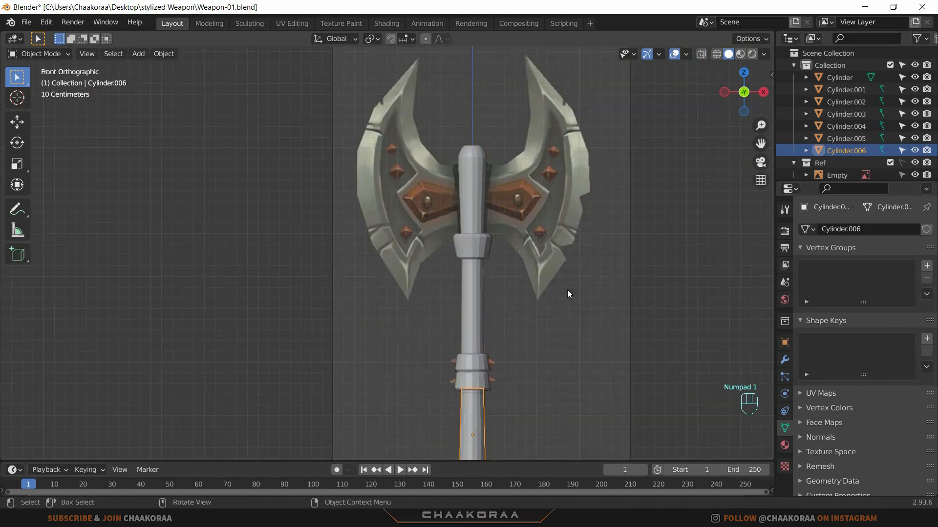
pyautogui.scroll(4, 567, 289)
pyautogui.hotkey('alt', 'z')
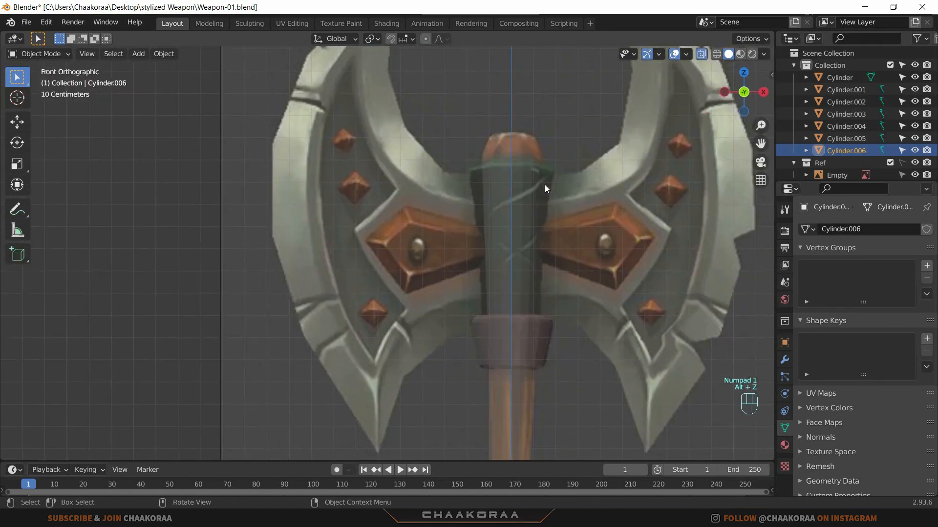
pyautogui.hotkey('alt', 'z')
pyautogui.hotkey('shift', 'a')
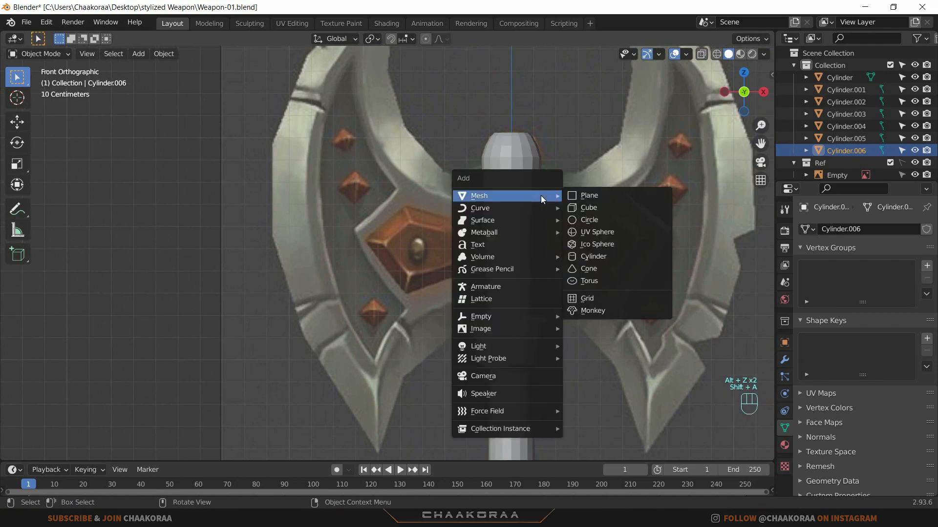
pyautogui.click(631, 255)
# Step: Raise the new cylinder about 3.887 m along Z to the axe head and scale it by about 0.221 and again by 0.758
pyautogui.scroll(-8, 536, 307)
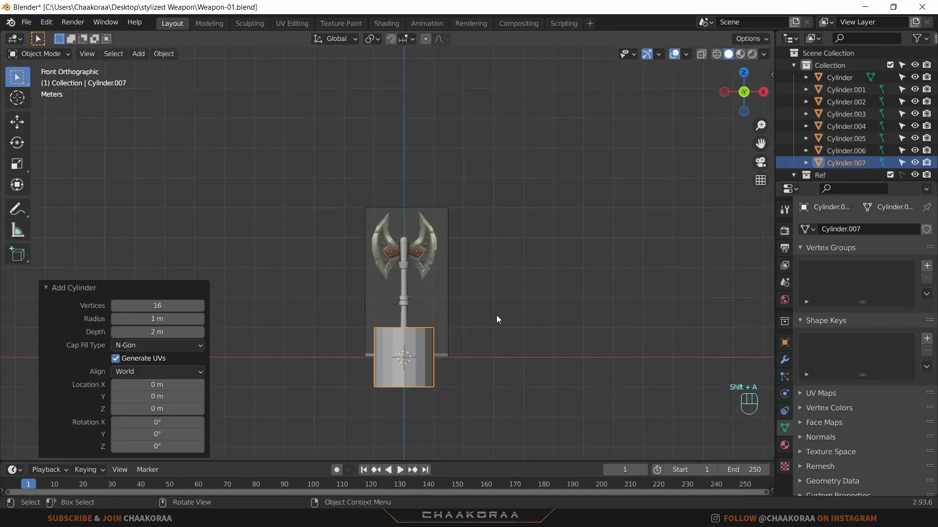
pyautogui.press('g')
pyautogui.press('z')
pyautogui.click(497, 249)
pyautogui.scroll(5, 578, 220)
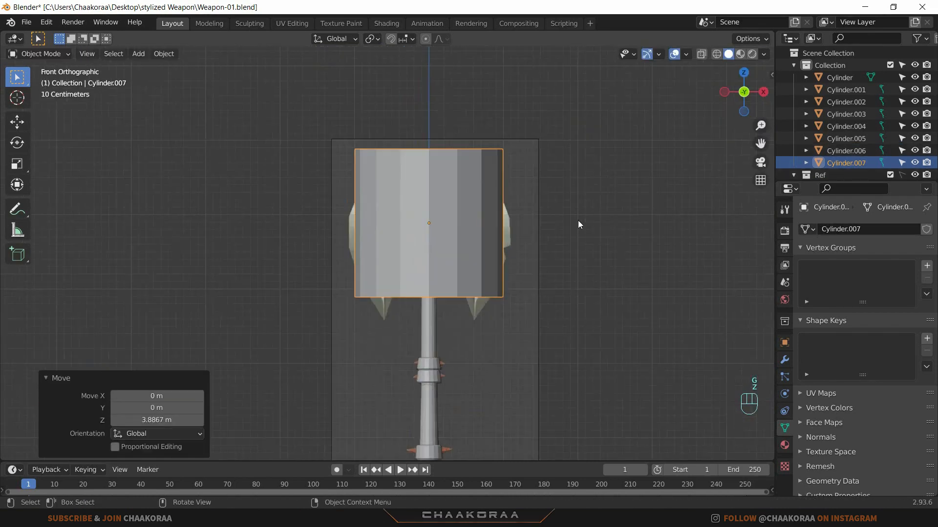
pyautogui.press('s')
pyautogui.click(463, 241)
pyautogui.scroll(5, 462, 241)
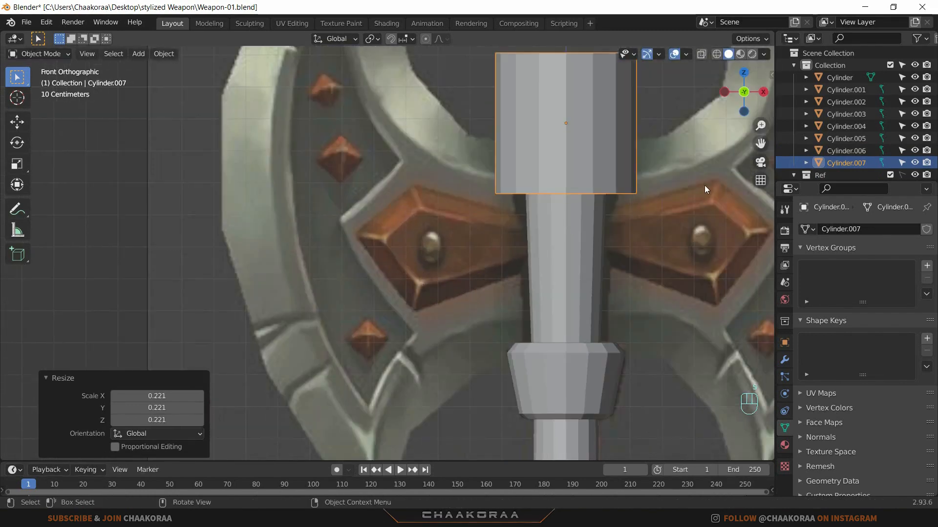
pyautogui.press('s')
pyautogui.click(654, 193)
# Step: Lower the cylinder about 0.321 m along Z onto the dark wrap between the axe blades
pyautogui.keyDown('shift'); pyautogui.moveTo(632, 252); pyautogui.dragTo(599, 206, button='middle'); pyautogui.keyUp('shift')
pyautogui.press('g')
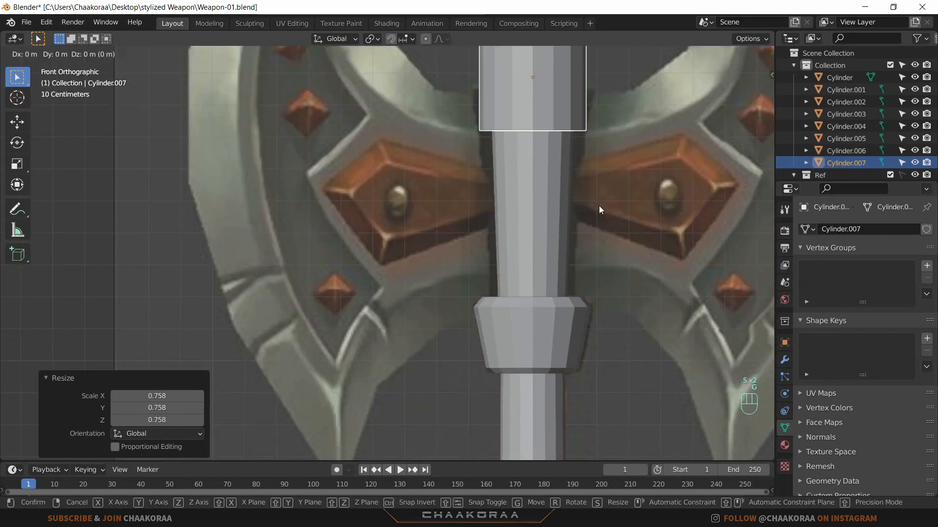
pyautogui.press('z')
pyautogui.click(604, 309)
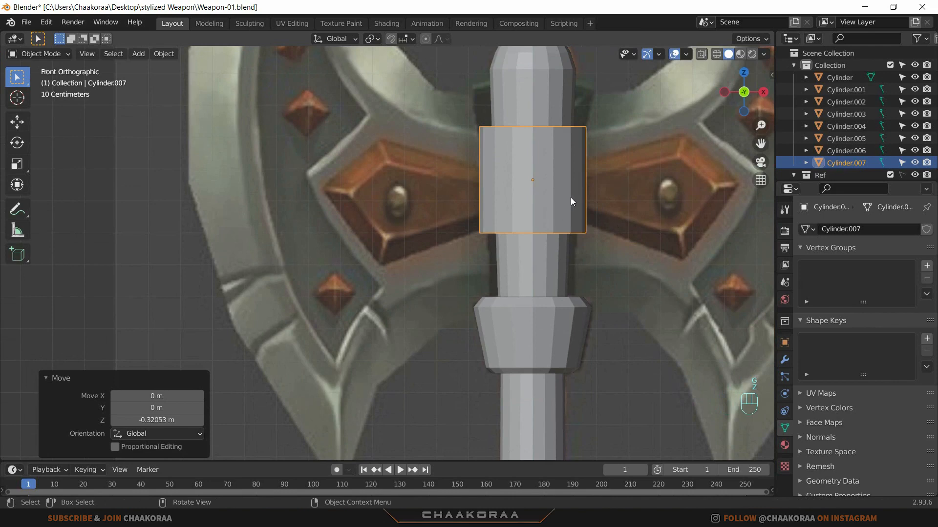
# Step: In X-ray Edit Mode, raise the cylinder's top loop along Z to the dark wrap's upper edge beneath the orange cap
pyautogui.hotkey('alt', 'z')
pyautogui.keyDown('shift'); pyautogui.moveTo(588, 228); pyautogui.dragTo(547, 205, button='middle'); pyautogui.keyUp('shift')
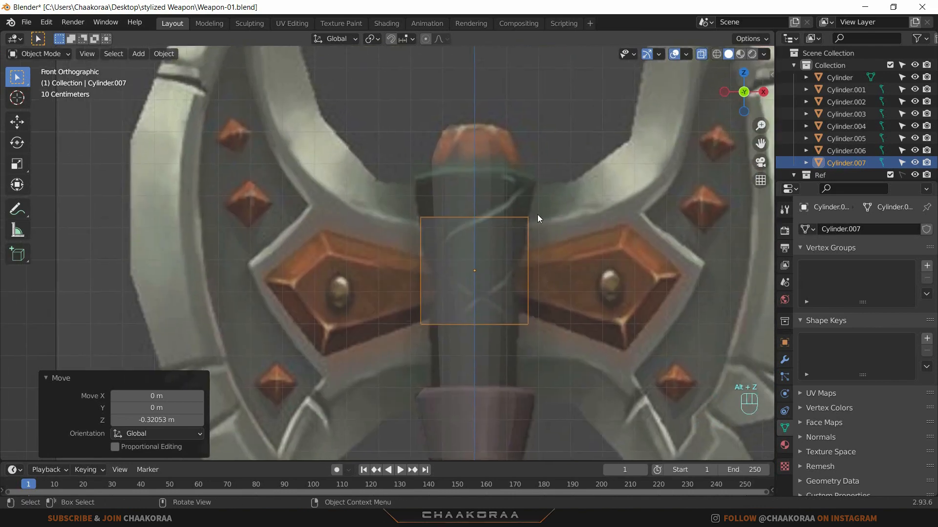
pyautogui.press('Tab')
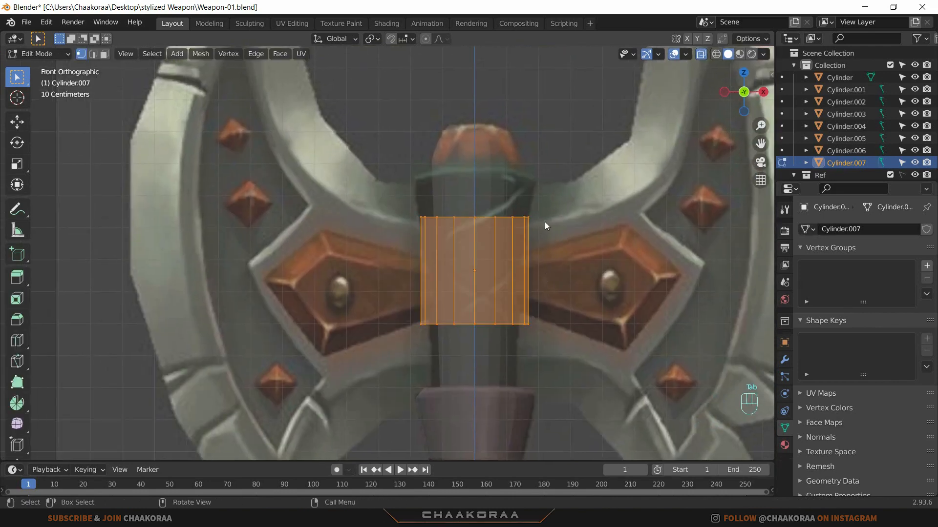
pyautogui.moveTo(577, 170); pyautogui.dragTo(352, 248)
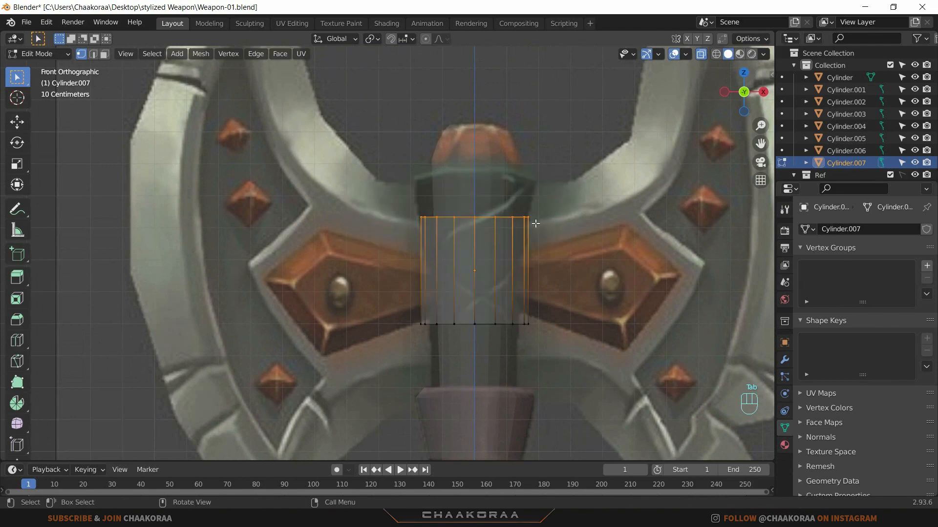
pyautogui.press('g')
pyautogui.press('z')
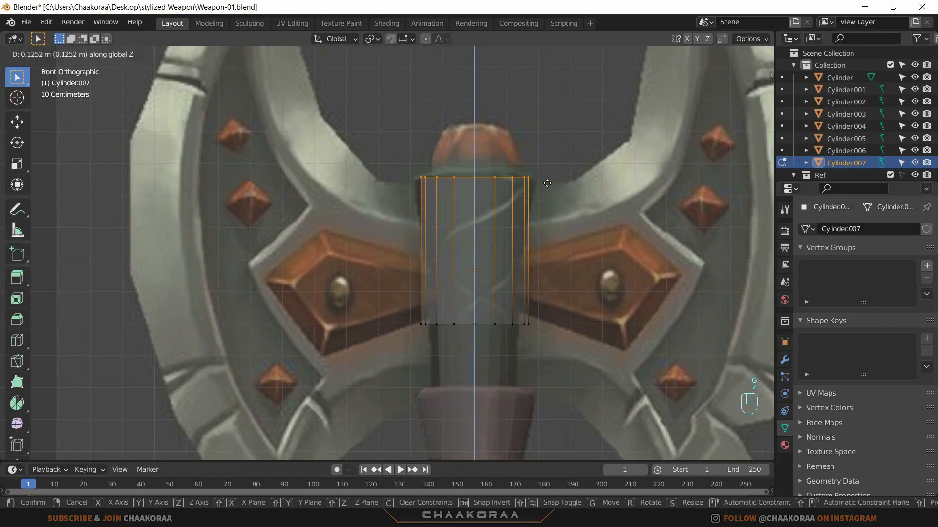
pyautogui.click(548, 174)
# Step: Lower the cylinder's bottom loop about 0.206 m along Z to the collar and scale it by about 0.686
pyautogui.moveTo(575, 274); pyautogui.dragTo(334, 384)
pyautogui.press('g')
pyautogui.press('z')
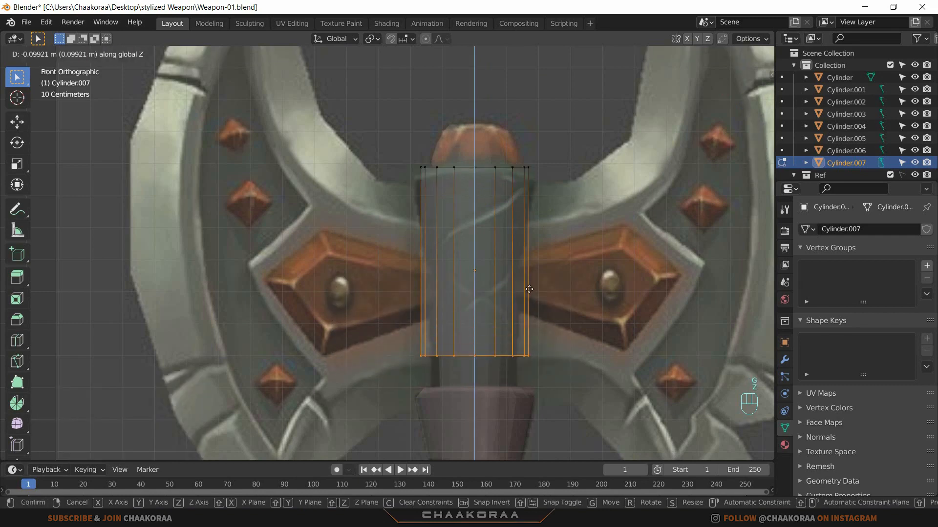
pyautogui.click(530, 320)
pyautogui.press('s')
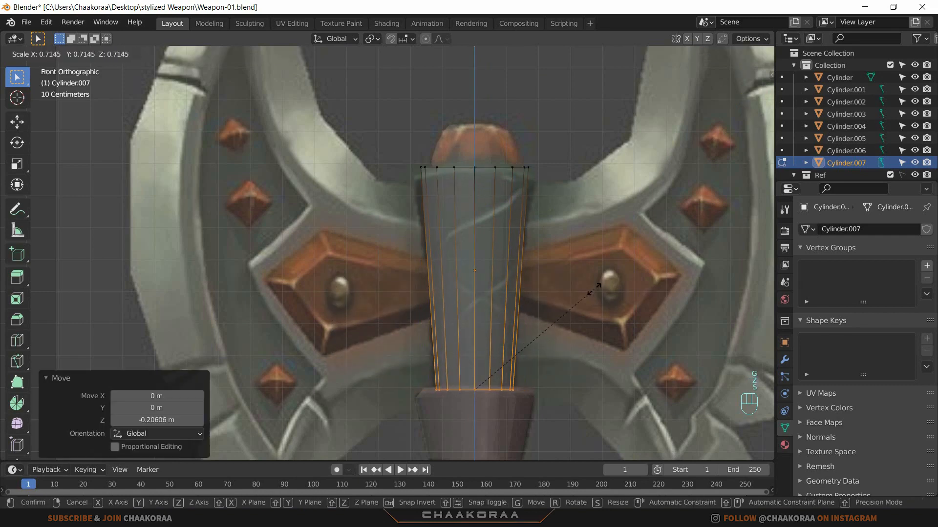
pyautogui.click(586, 290)
# Step: Lower the bottom loop a further 0.031 m or so into the collar and scale it by about 0.962
pyautogui.press('g')
pyautogui.press('z')
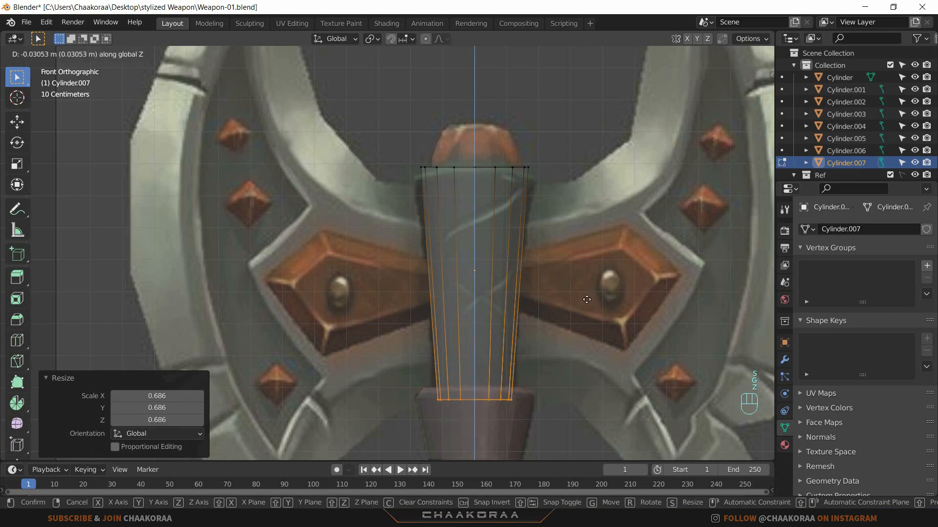
pyautogui.click(586, 291)
pyautogui.press('s')
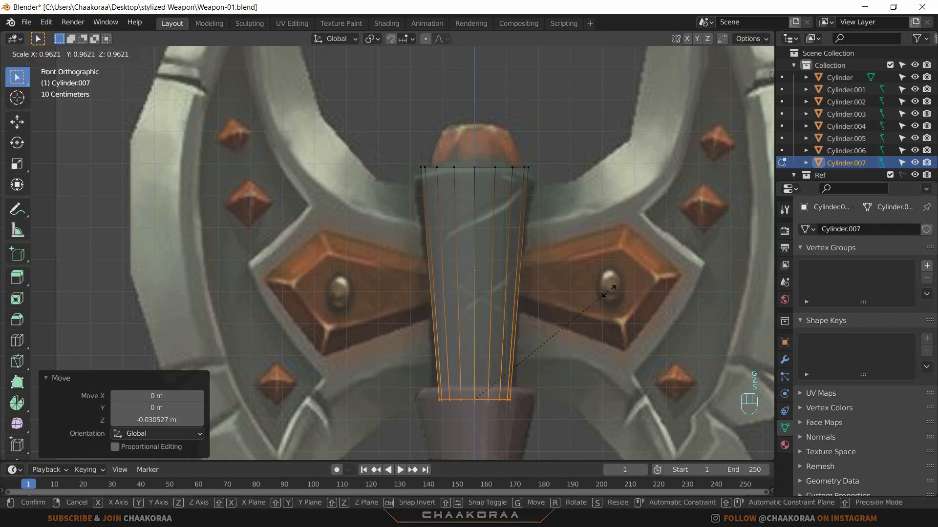
pyautogui.click(609, 288)
# Step: Scale the top loop of the axe-head wrap by about 1.12 to match the reference's flared upper edge
pyautogui.scroll(2, 602, 176)
pyautogui.keyDown('alt'); pyautogui.click(552, 200); pyautogui.keyUp('alt')
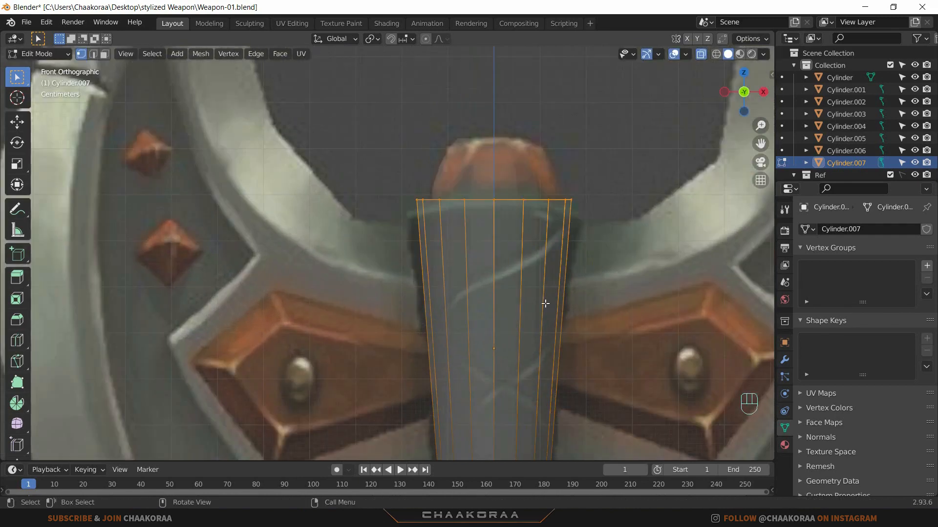
pyautogui.keyDown('shift'); pyautogui.moveTo(537, 300); pyautogui.dragTo(504, 264, button='middle'); pyautogui.keyUp('shift')
pyautogui.press('s')
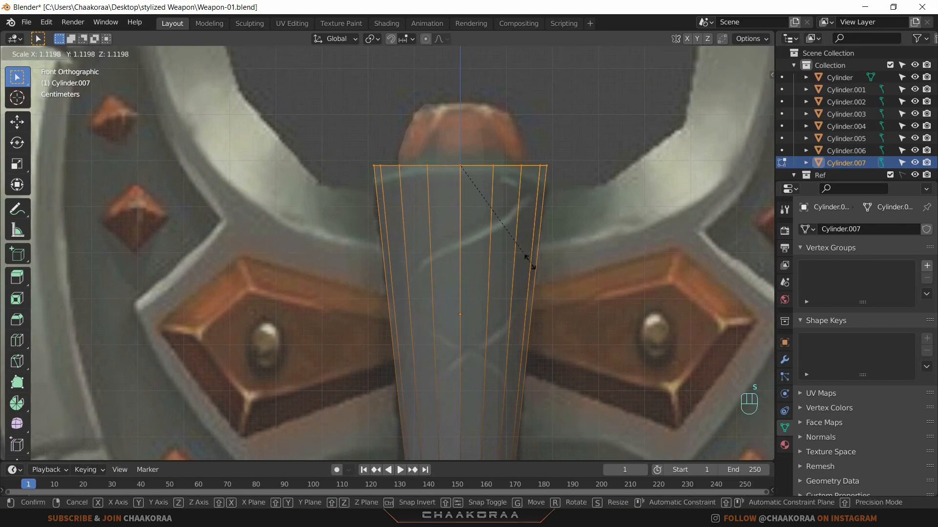
pyautogui.click(526, 257)
pyautogui.keyDown('shift'); pyautogui.moveTo(565, 301); pyautogui.dragTo(556, 298, button='middle'); pyautogui.keyUp('shift')
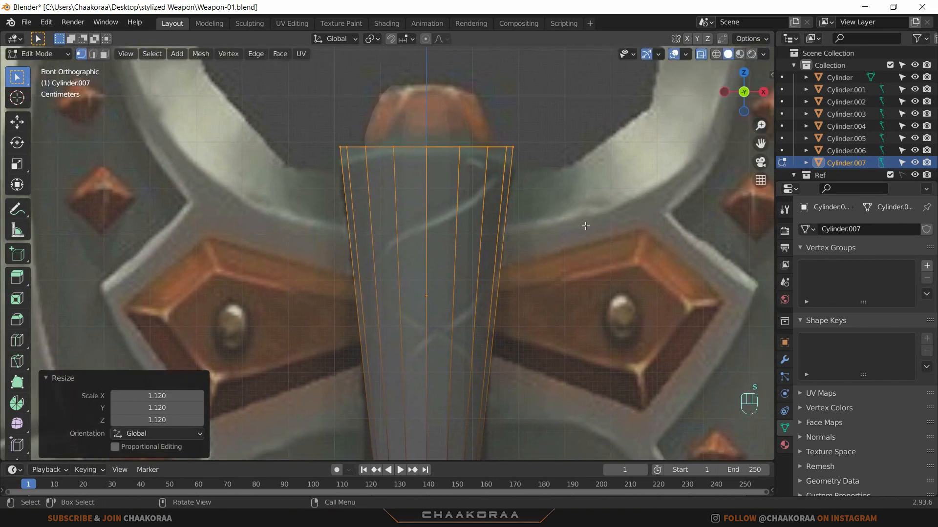
# Step: Bevel the wrap's top edge loop with one segment to chamfer its rim, and return to Object Mode
pyautogui.hotkey('ctrl', 'b')
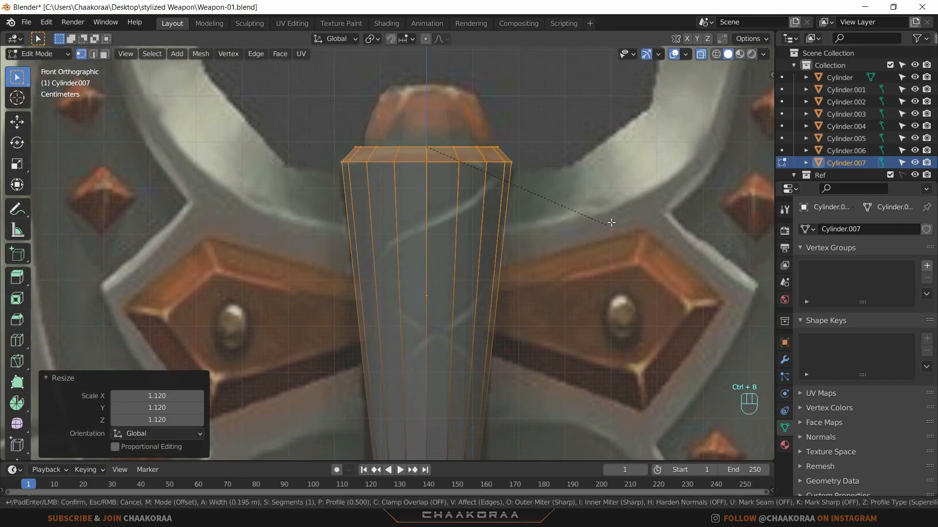
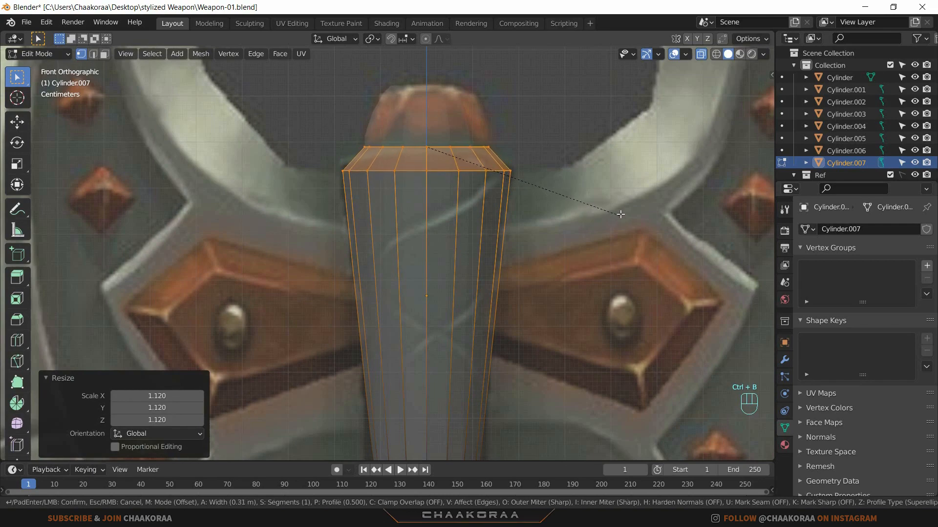
pyautogui.click(615, 210)
pyautogui.press('Tab')
# Step: Turn off X-ray, deselect the wrap, and examine the handle's bottom end in perspective
pyautogui.hotkey('alt', 'z')
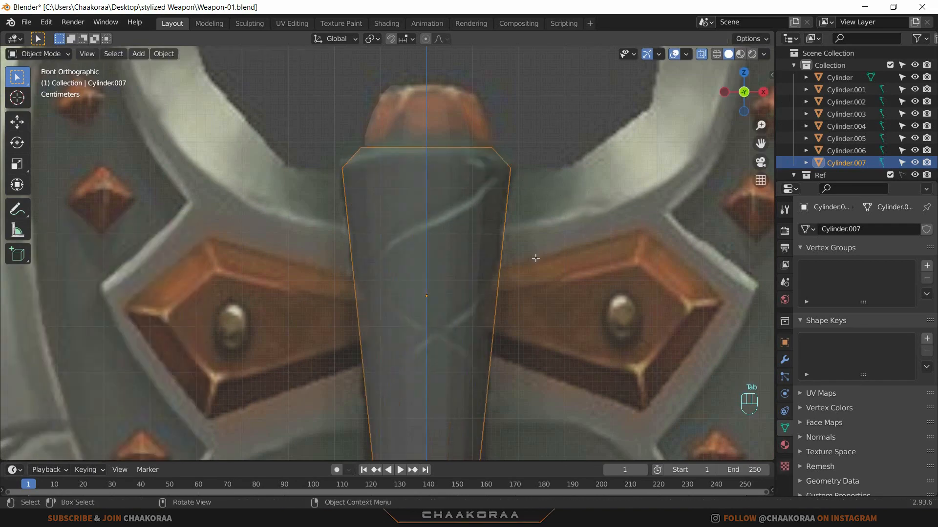
pyautogui.scroll(-3, 512, 274)
pyautogui.moveTo(512, 274); pyautogui.dragTo(497, 207, button='middle')
pyautogui.click(448, 341)
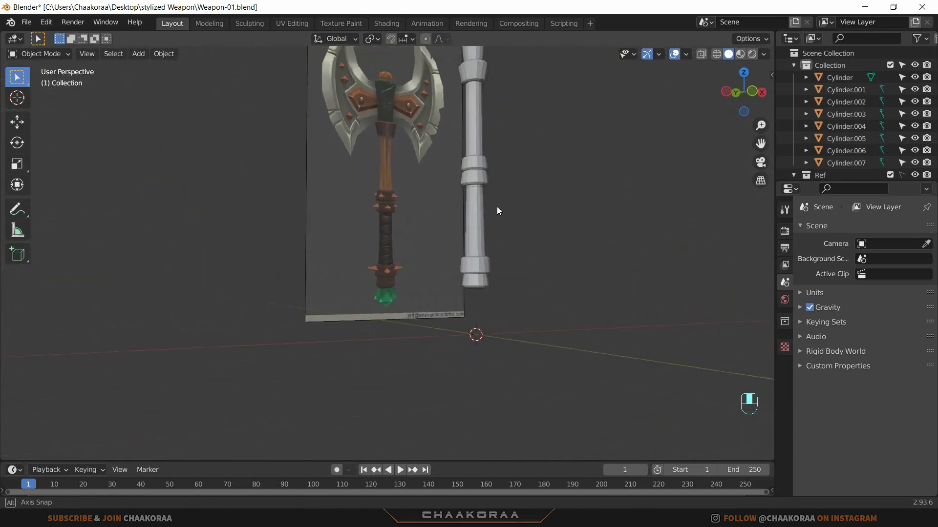
pyautogui.scroll(5, 415, 325)
pyautogui.scroll(3, 414, 324)
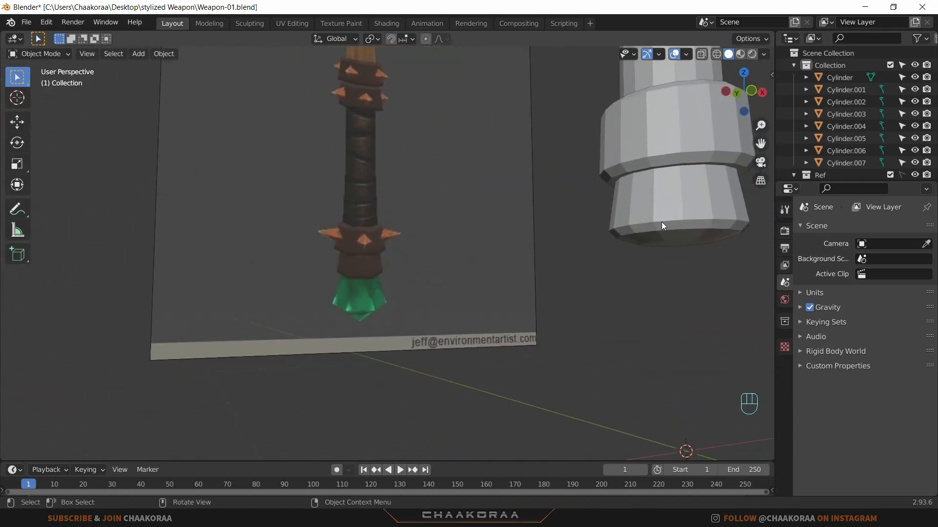
# Step: Add an ico sphere with 1 subdivision at the world origin as the base for the handle's end gem
pyautogui.moveTo(661, 222); pyautogui.dragTo(464, 286, button='middle')
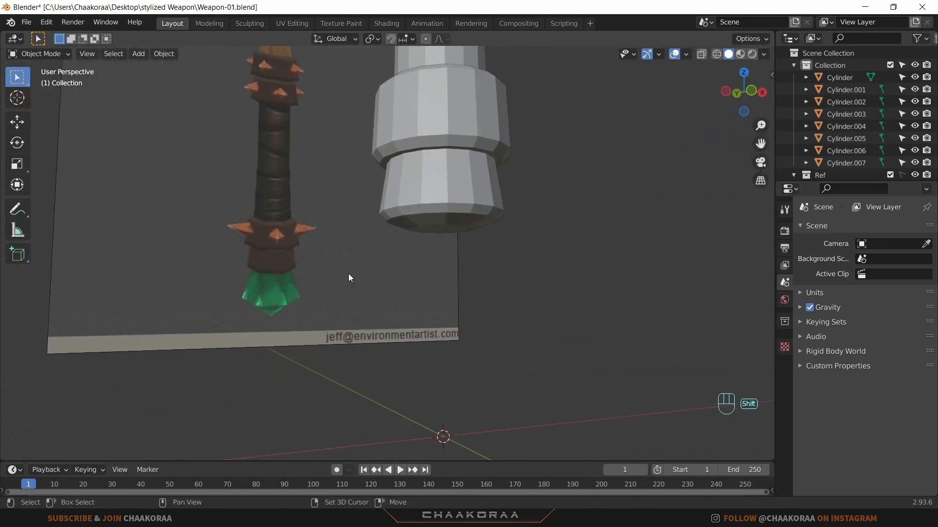
pyautogui.hotkey('shift', 'a')
pyautogui.moveTo(351, 259)
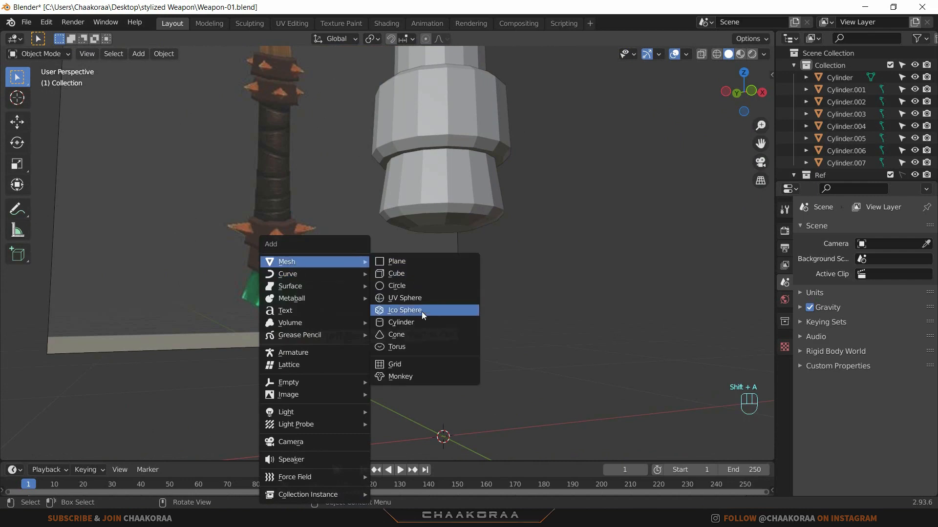
pyautogui.click(402, 312)
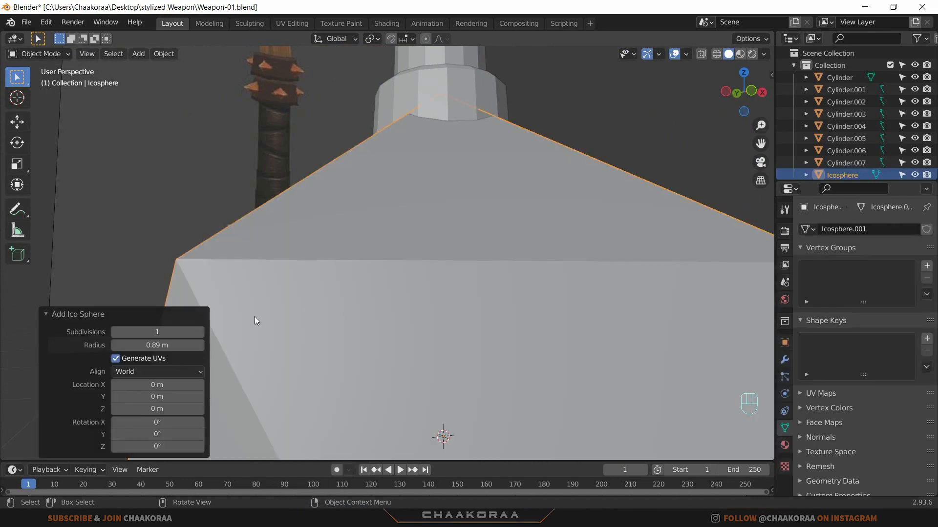
pyautogui.click(201, 332)
pyautogui.scroll(-6, 327, 286)
pyautogui.moveTo(389, 305); pyautogui.dragTo(303, 293, button='middle')
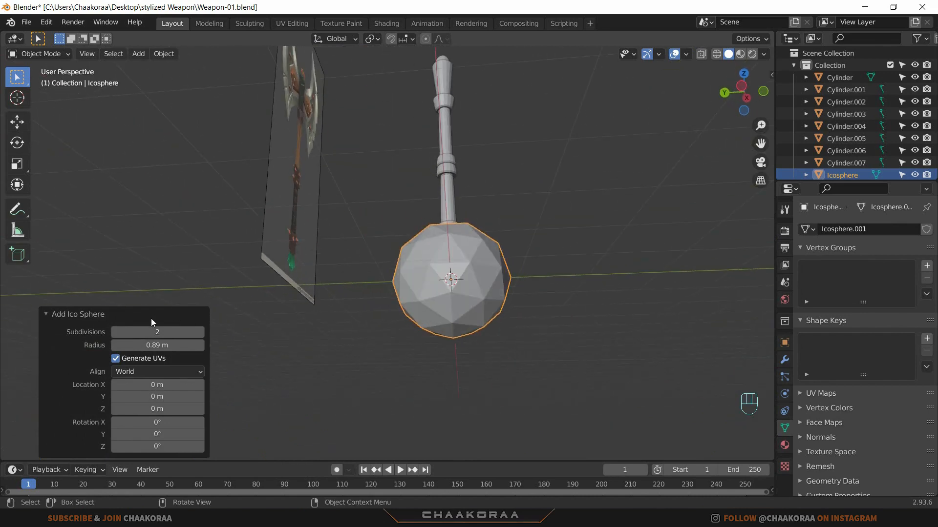
pyautogui.click(116, 332)
pyautogui.moveTo(416, 325); pyautogui.dragTo(303, 326, button='middle')
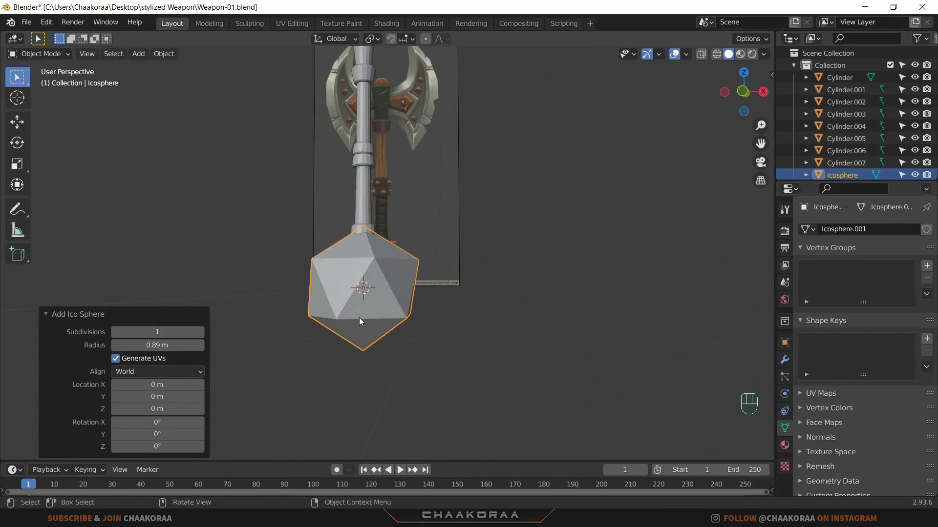
# Step: Turn on X-ray in Edit Mode and delete the topmost vertex of the ico sphere
pyautogui.press('Tab')
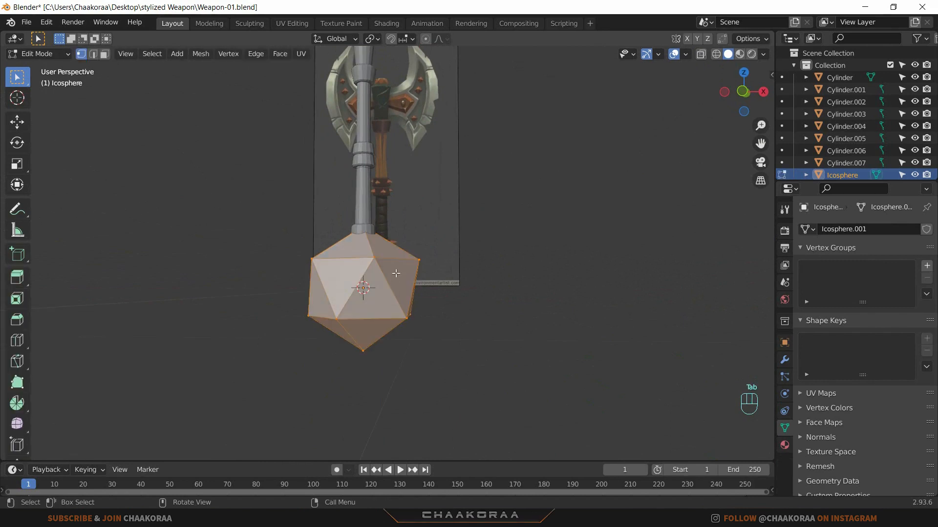
pyautogui.hotkey('alt', 'z')
pyautogui.moveTo(397, 272); pyautogui.dragTo(379, 230, button='middle')
pyautogui.click(373, 242)
pyautogui.scroll(3, 394, 257)
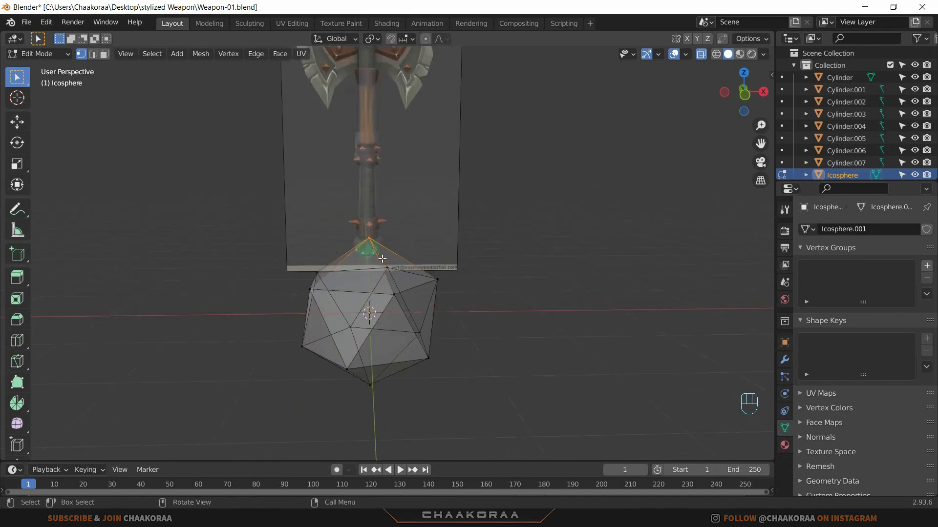
pyautogui.press('x')
pyautogui.click(398, 268)
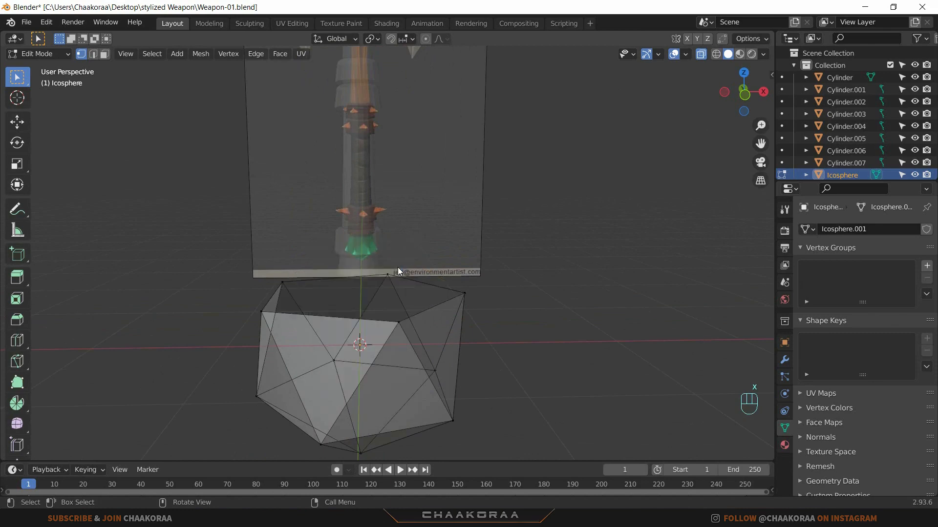
# Step: Fill the gem's open top with a face and scale that face to about 0.35
pyautogui.moveTo(419, 294); pyautogui.dragTo(519, 226, button='middle')
pyautogui.moveTo(521, 230); pyautogui.dragTo(246, 301)
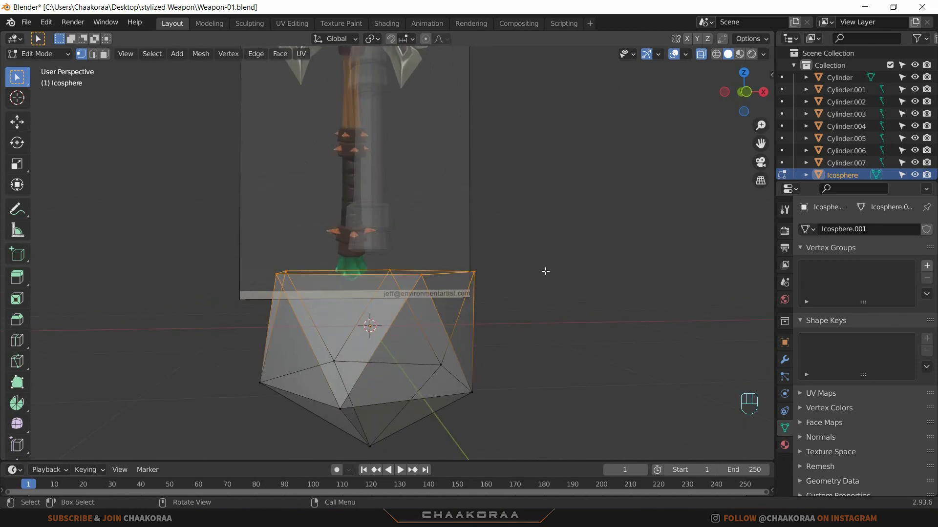
pyautogui.press('f')
pyautogui.moveTo(508, 268); pyautogui.dragTo(506, 287, button='middle')
pyautogui.press('Tab')
pyautogui.press('Tab')
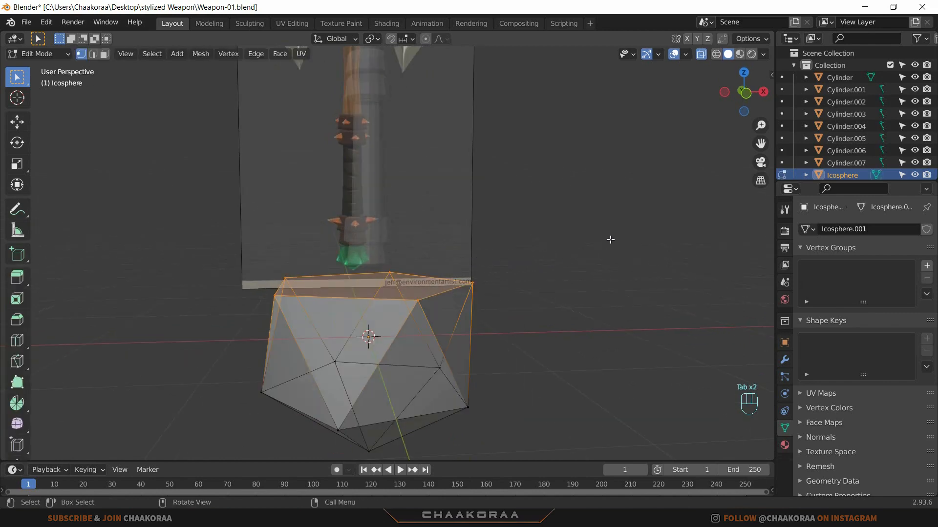
pyautogui.press('s')
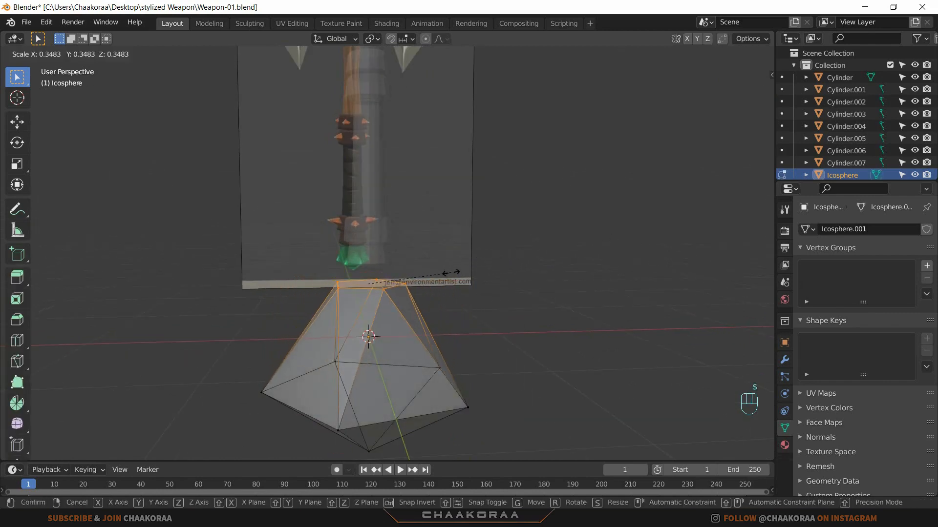
pyautogui.click(451, 272)
pyautogui.moveTo(414, 306); pyautogui.dragTo(460, 231, button='middle')
# Step: Scale the whole gem to 0.285 and move it up about 0.479 m along Z onto the reference's green gem
pyautogui.press('Tab')
pyautogui.press('KP_1')
pyautogui.press('s')
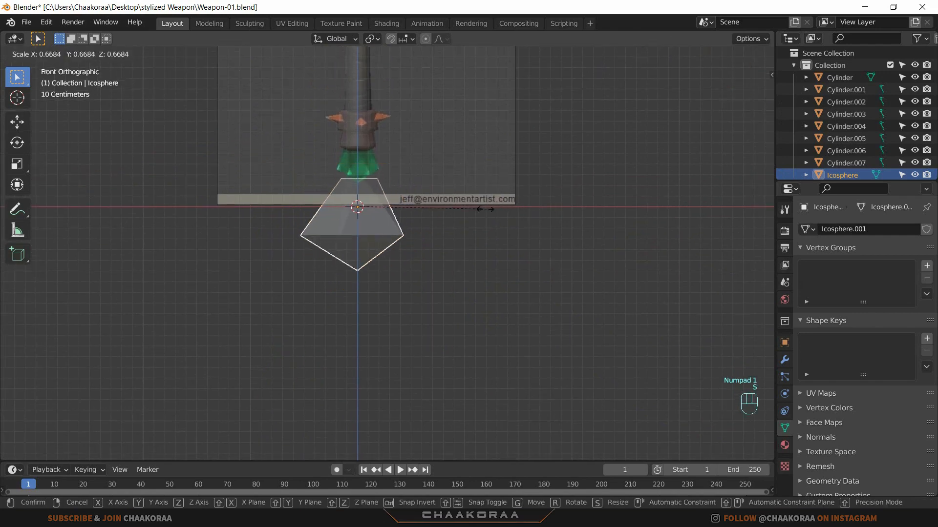
pyautogui.click(411, 215)
pyautogui.press('g')
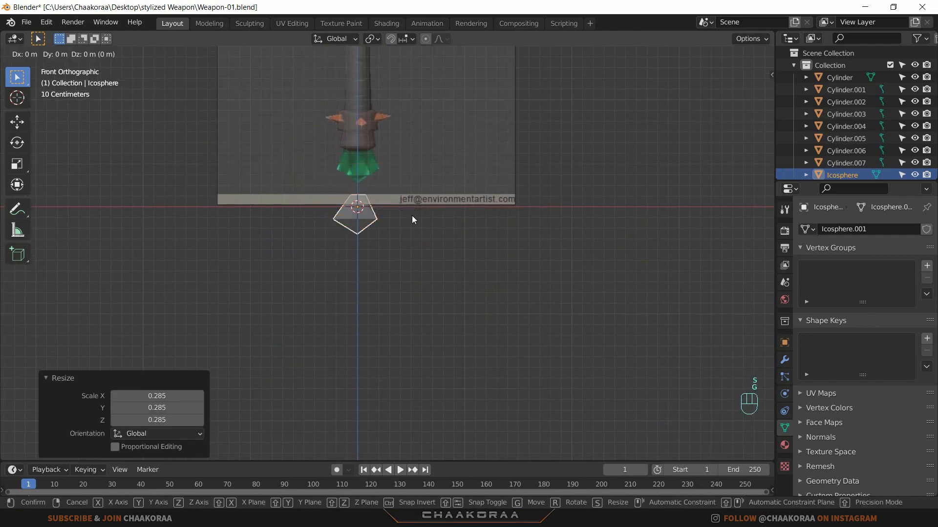
pyautogui.press('z')
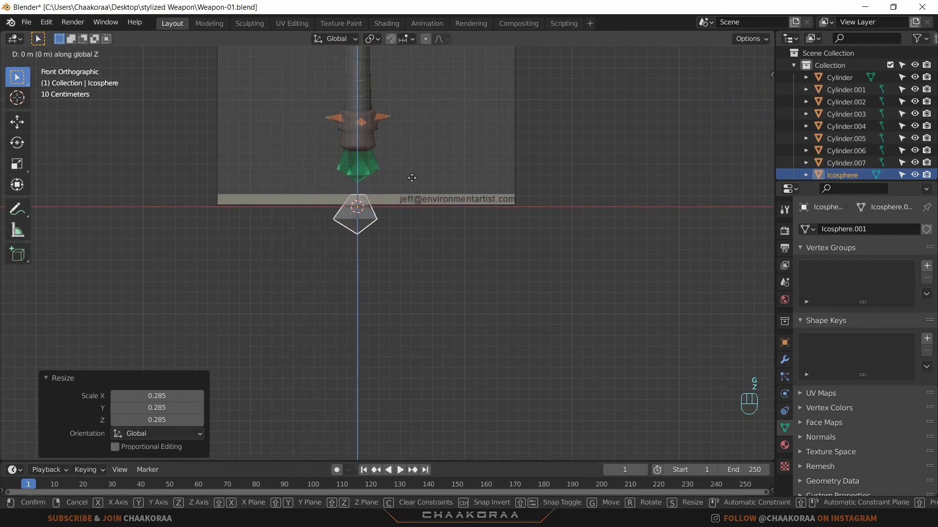
pyautogui.click(408, 169)
pyautogui.scroll(3, 398, 167)
pyautogui.scroll(-5, 398, 167)
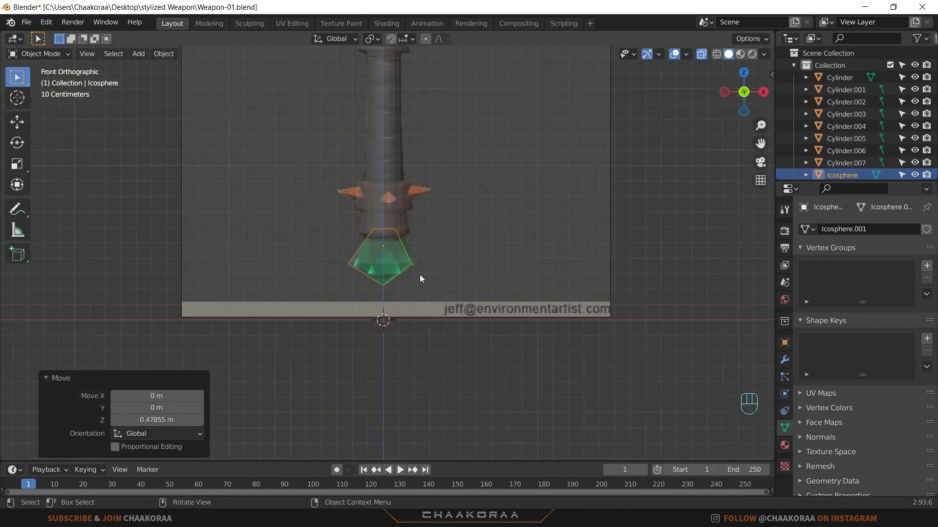
pyautogui.scroll(6, 420, 275)
# Step: Shift the gem's top face about -0.011 m along X to centre it, then return to Object Mode without X-ray
pyautogui.press('Tab')
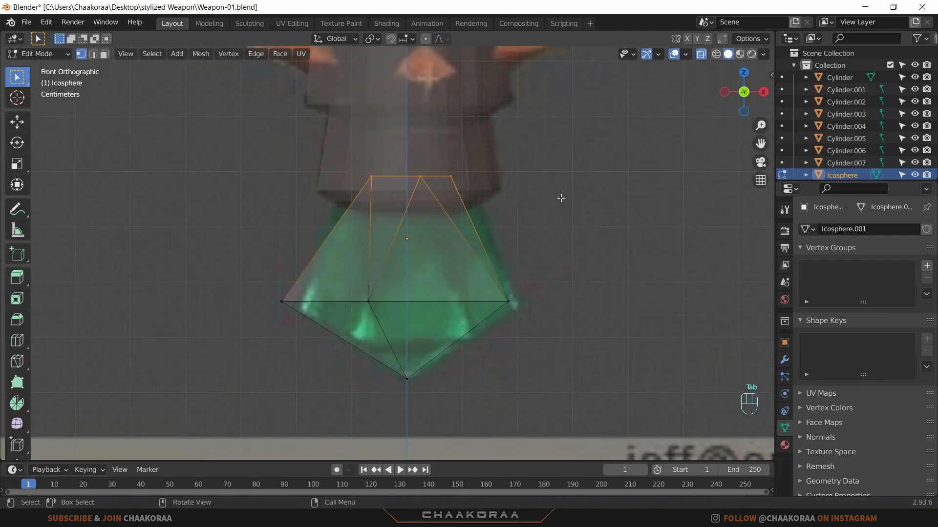
pyautogui.press('g')
pyautogui.press('x')
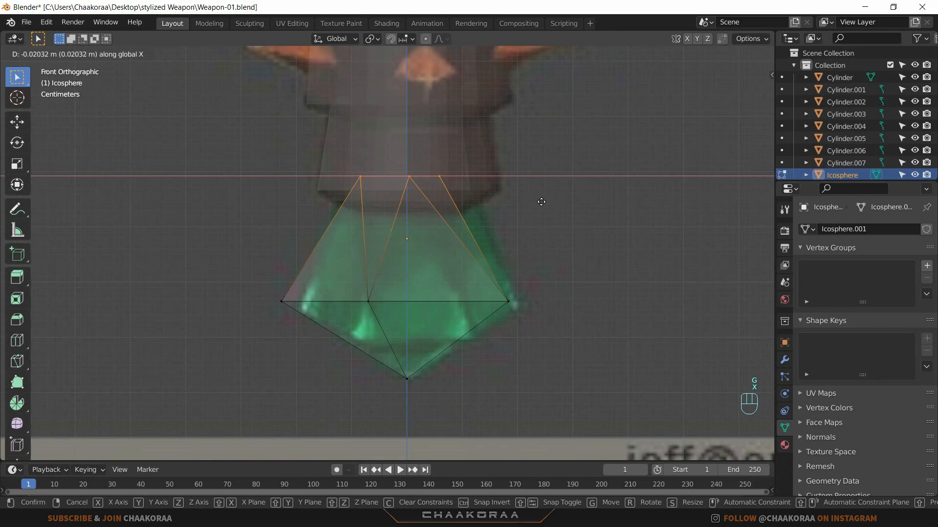
pyautogui.click(543, 202)
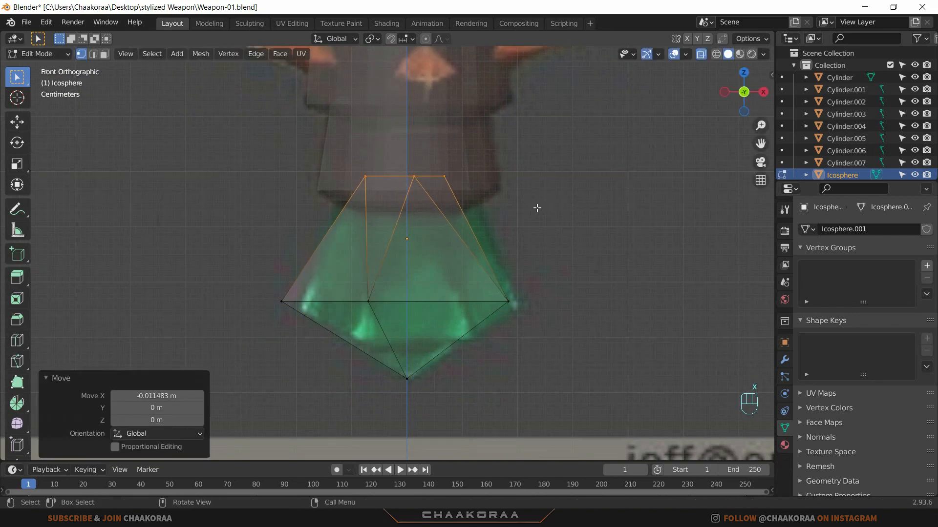
pyautogui.press('Tab')
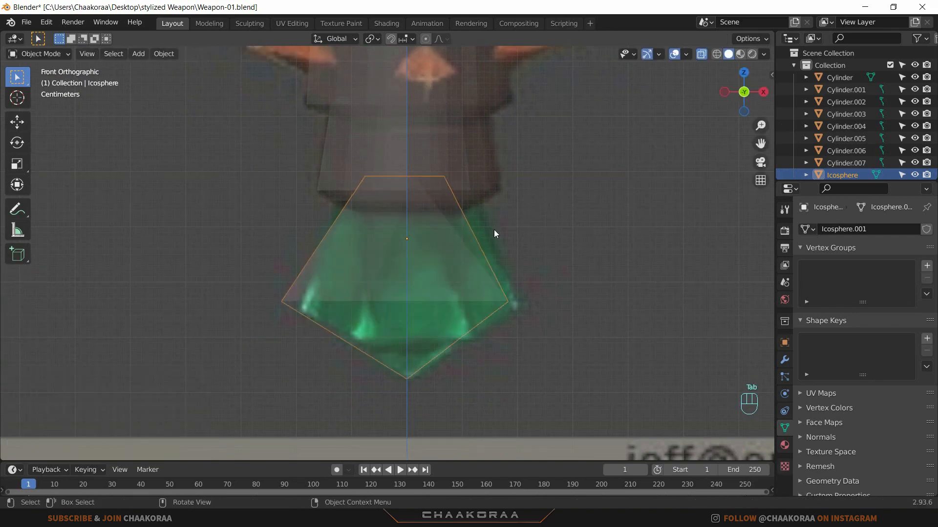
pyautogui.hotkey('alt', 'z')
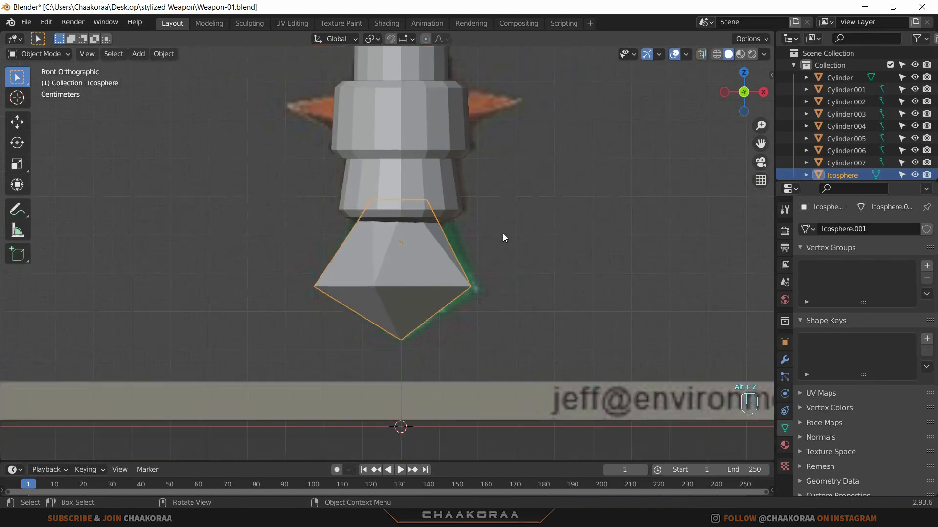
# Step: Raise the gem along Z so its top sits deeper inside the bottom collar, and deselect it
pyautogui.moveTo(503, 233); pyautogui.dragTo(461, 230, button='middle')
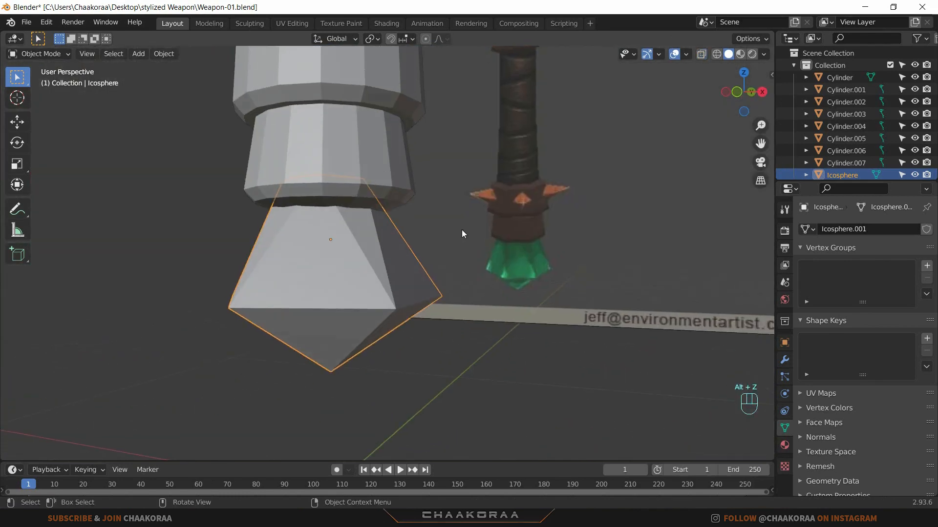
pyautogui.press('g')
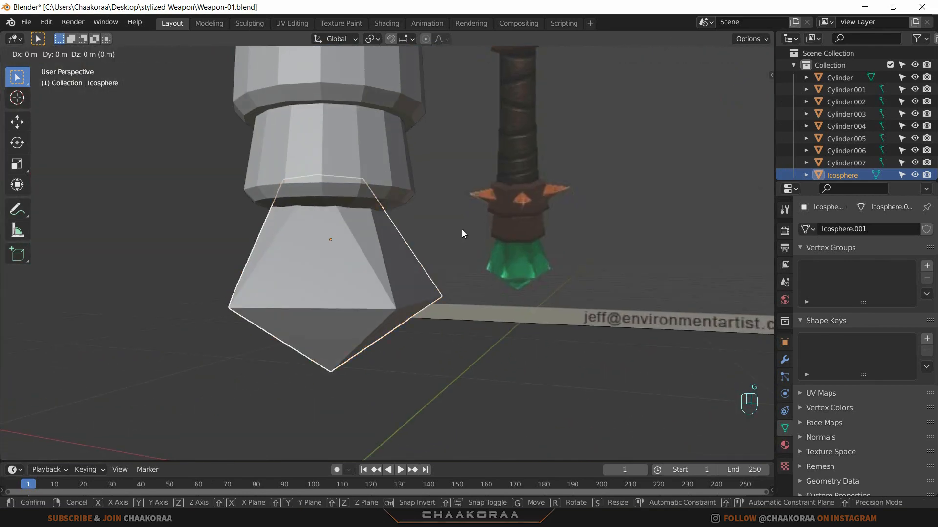
pyautogui.press('z')
pyautogui.click(412, 265)
pyautogui.moveTo(412, 266); pyautogui.dragTo(488, 258, button='middle')
pyautogui.scroll(-4, 503, 265)
pyautogui.click(544, 274)
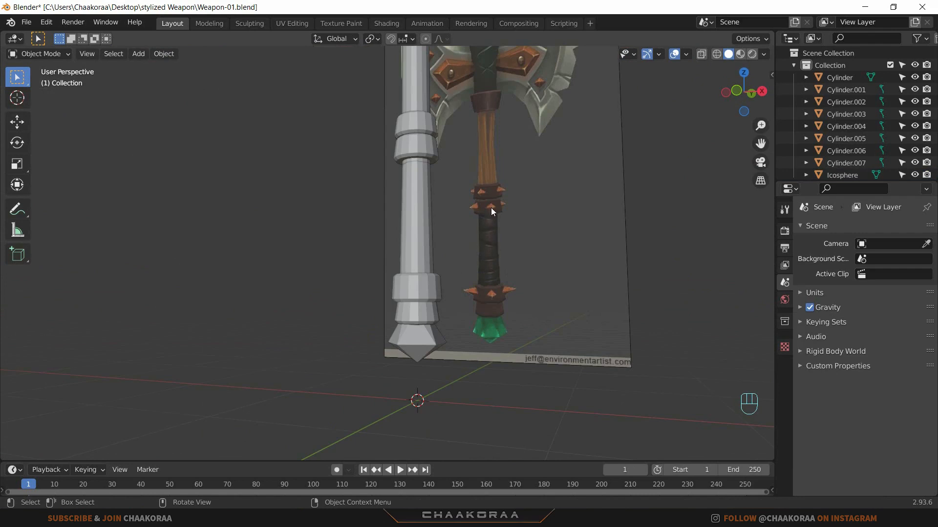
# Step: Add a second ico sphere with 1 subdivision at the world origin as the base for a spike
pyautogui.hotkey('shift', 'a')
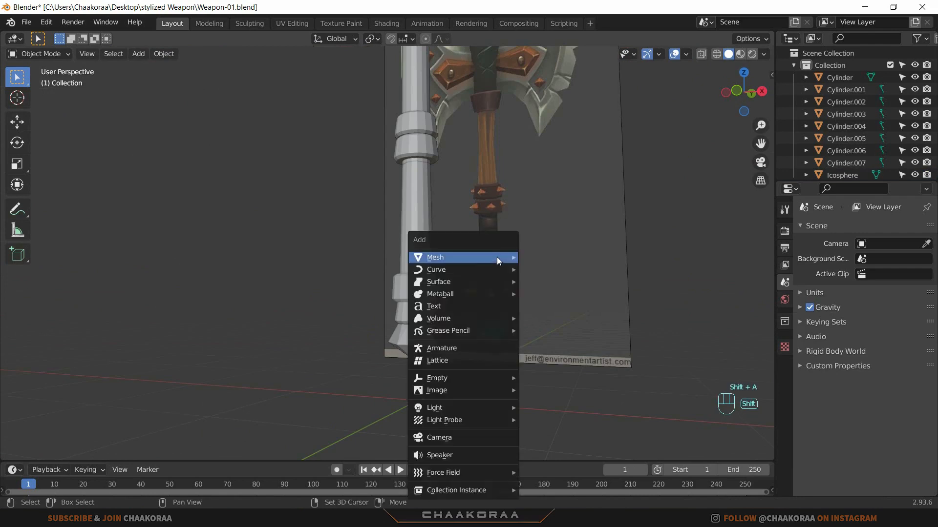
pyautogui.moveTo(496, 257)
pyautogui.click(577, 307)
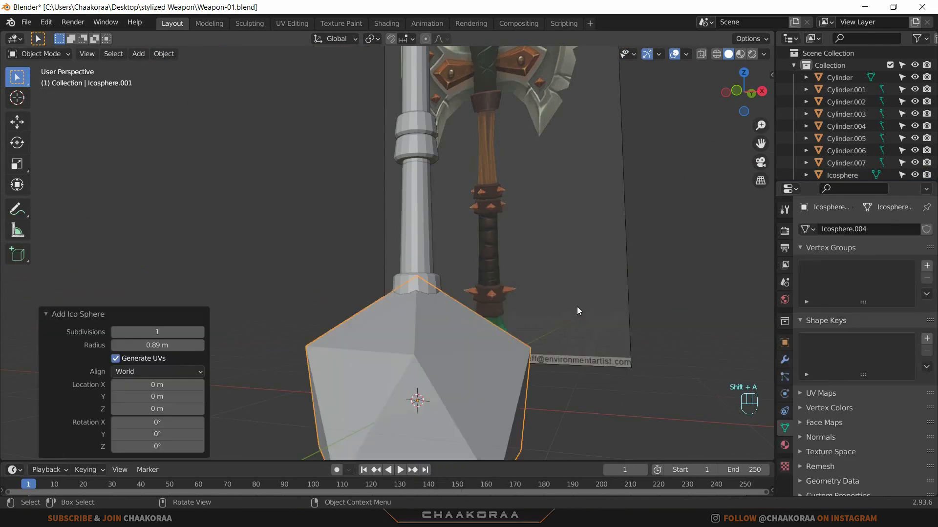
pyautogui.keyDown('shift'); pyautogui.moveTo(491, 324); pyautogui.dragTo(531, 246, button='middle'); pyautogui.keyUp('shift')
# Step: Delete the top vertex and upper ring of vertices of the new ico sphere with X-ray on
pyautogui.press('Tab')
pyautogui.hotkey('alt', 'z')
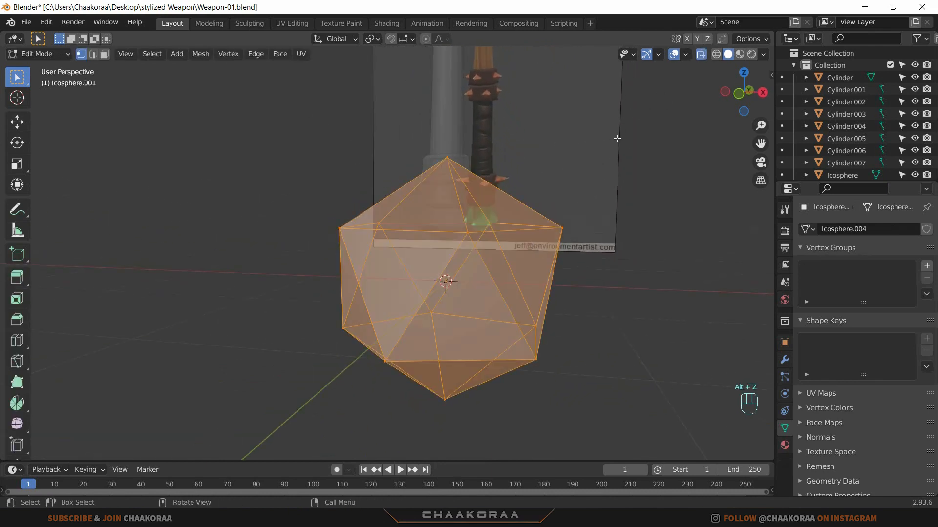
pyautogui.moveTo(618, 113); pyautogui.dragTo(284, 270)
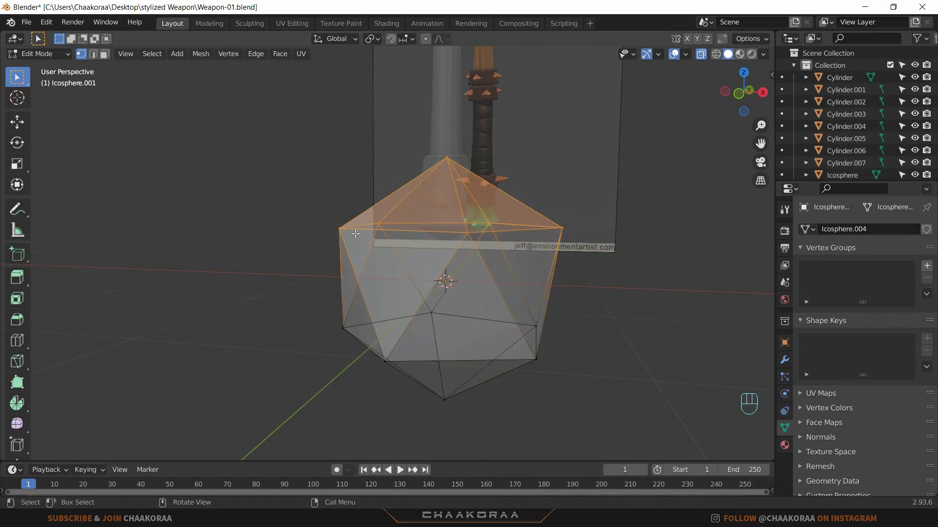
pyautogui.press('x')
pyautogui.click(534, 213)
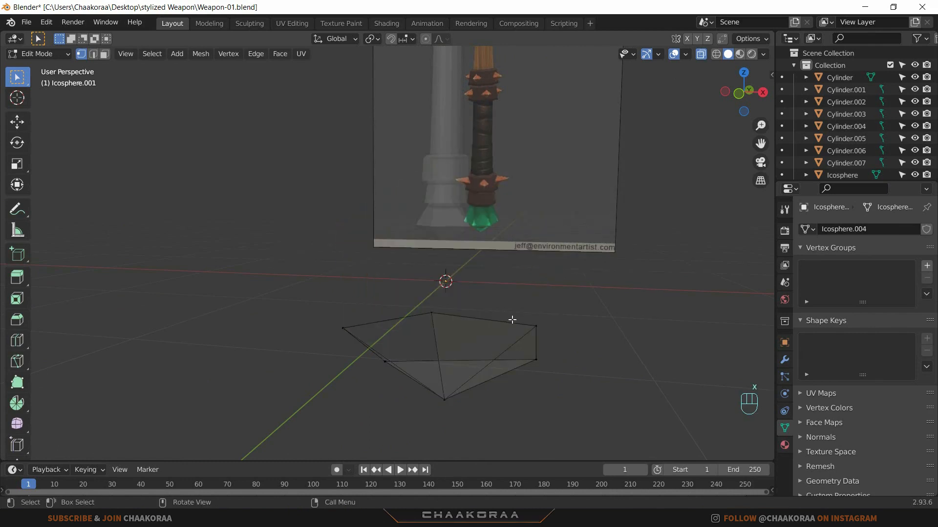
# Step: Cap the remaining lower cone with a face and scale that face to 0.116 for a narrow spike
pyautogui.moveTo(512, 320); pyautogui.dragTo(505, 301, button='middle')
pyautogui.moveTo(582, 210); pyautogui.dragTo(313, 308)
pyautogui.press('f')
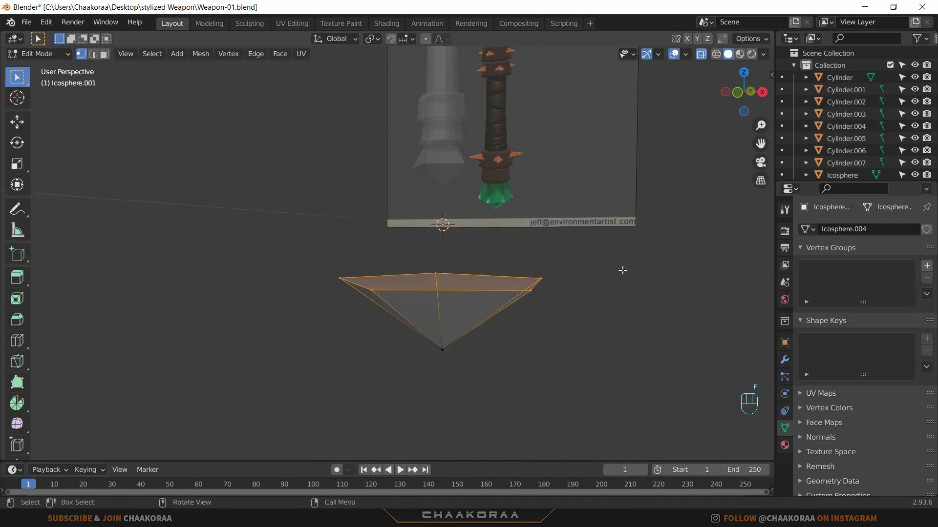
pyautogui.press('s')
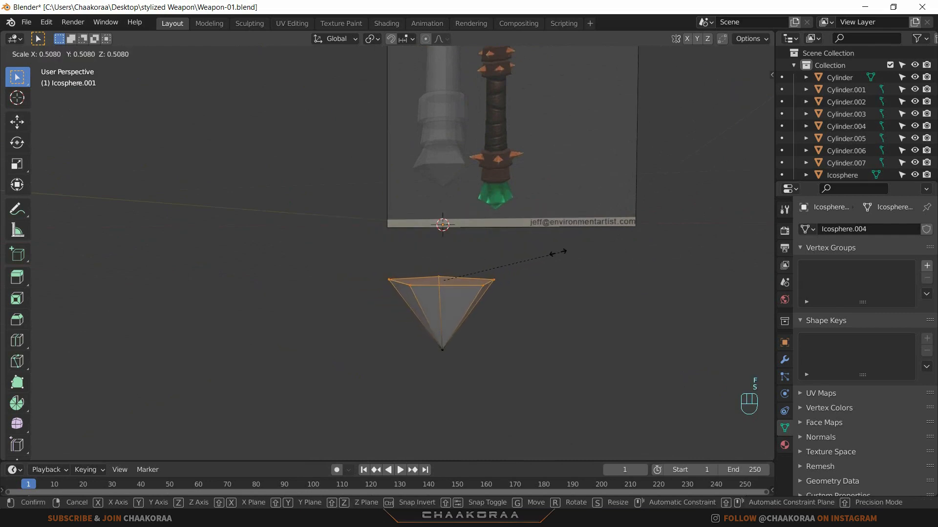
pyautogui.click(469, 273)
pyautogui.moveTo(469, 273); pyautogui.dragTo(575, 293, button='middle')
pyautogui.keyDown('shift'); pyautogui.moveTo(521, 282); pyautogui.dragTo(455, 303, button='middle'); pyautogui.keyUp('shift')
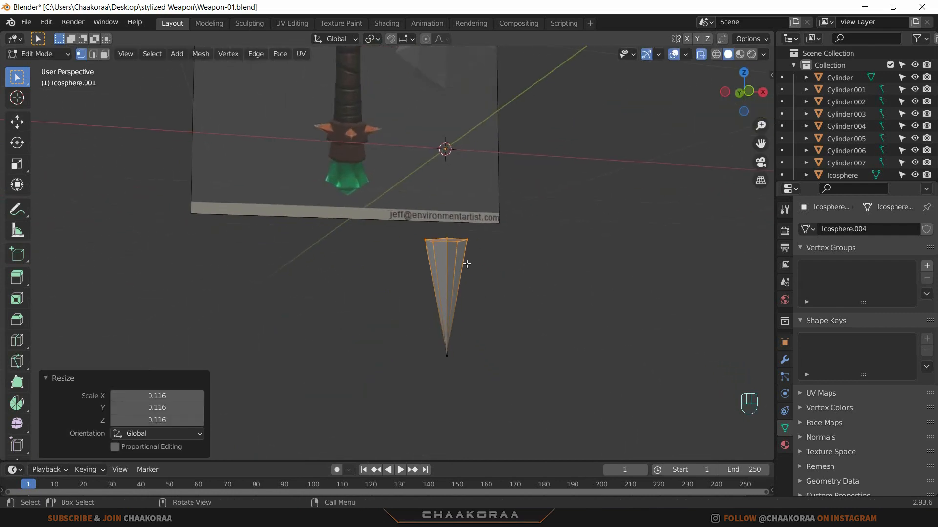
# Step: Lower the spike's cap face along Z to shorten the spike, then return to Object Mode with X-ray off
pyautogui.press('g')
pyautogui.press('z')
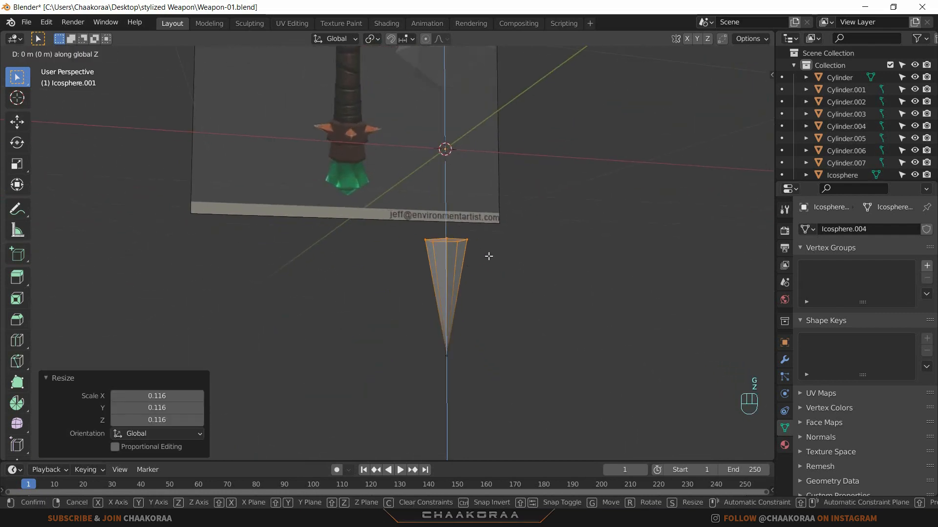
pyautogui.click(472, 322)
pyautogui.press('Tab')
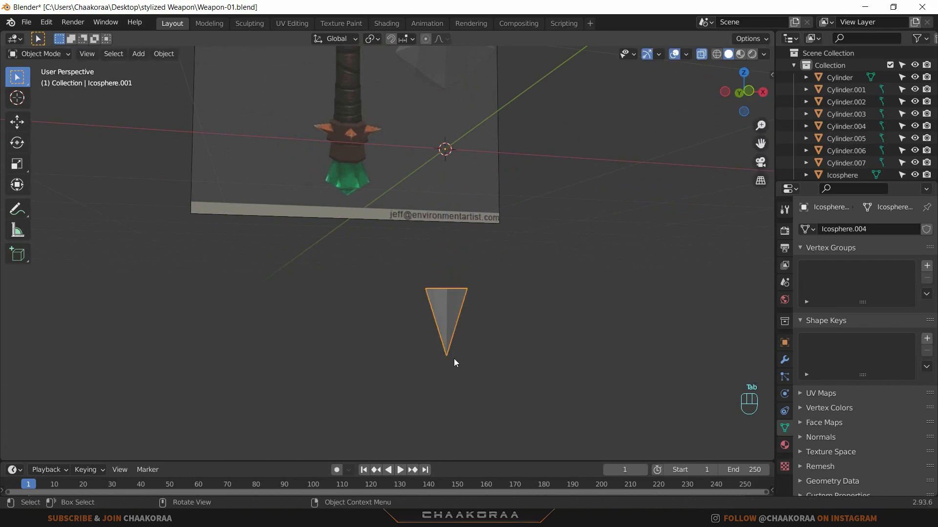
pyautogui.moveTo(450, 355); pyautogui.dragTo(477, 348, button='middle')
pyautogui.hotkey('alt', 'z')
pyautogui.hotkey('alt', 'z')
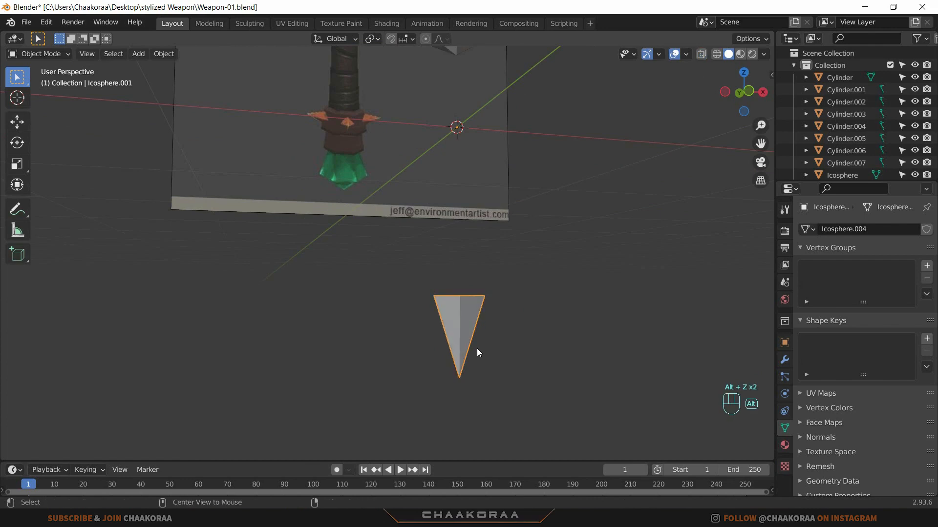
pyautogui.scroll(-3, 471, 342)
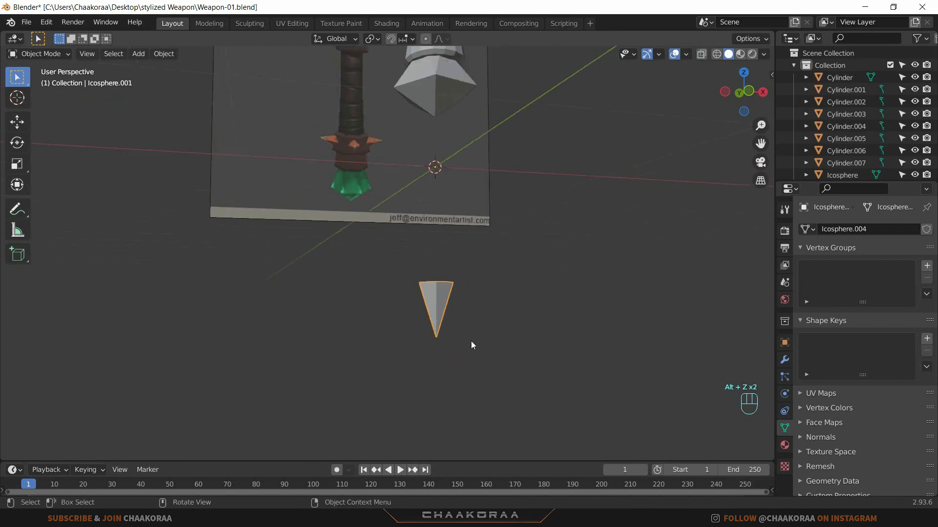
# Step: Raise the spike about 1.35 m along Z to the lower collar of the handle
pyautogui.press('g')
pyautogui.press('z')
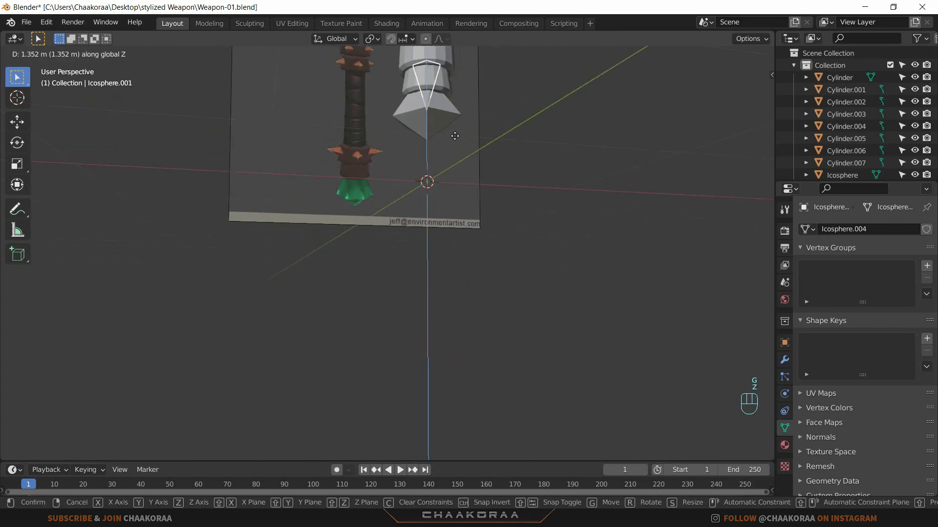
pyautogui.click(455, 151)
pyautogui.scroll(2, 449, 274)
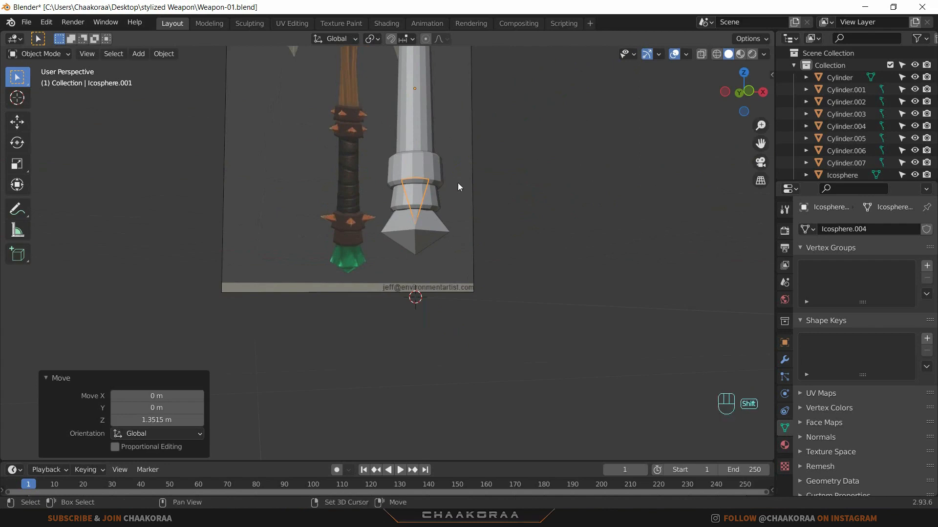
pyautogui.moveTo(458, 183); pyautogui.dragTo(435, 233, button='middle')
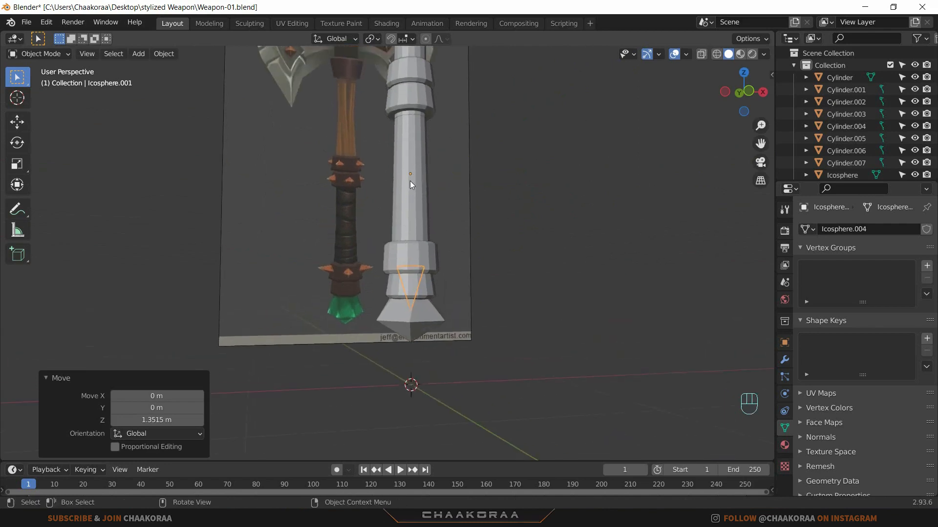
pyautogui.scroll(1, 437, 275)
# Step: Set the spike's origin to its geometry
pyautogui.rightClick(427, 284)
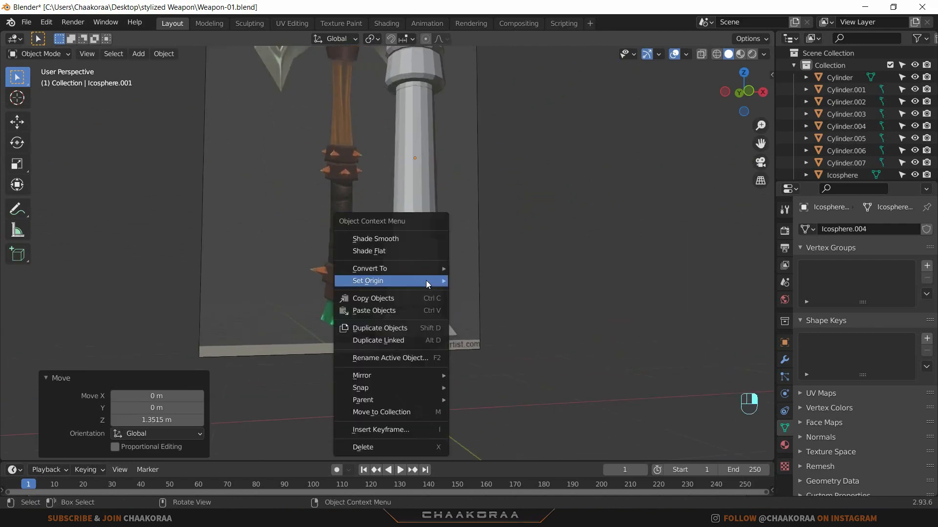
pyautogui.moveTo(417, 287)
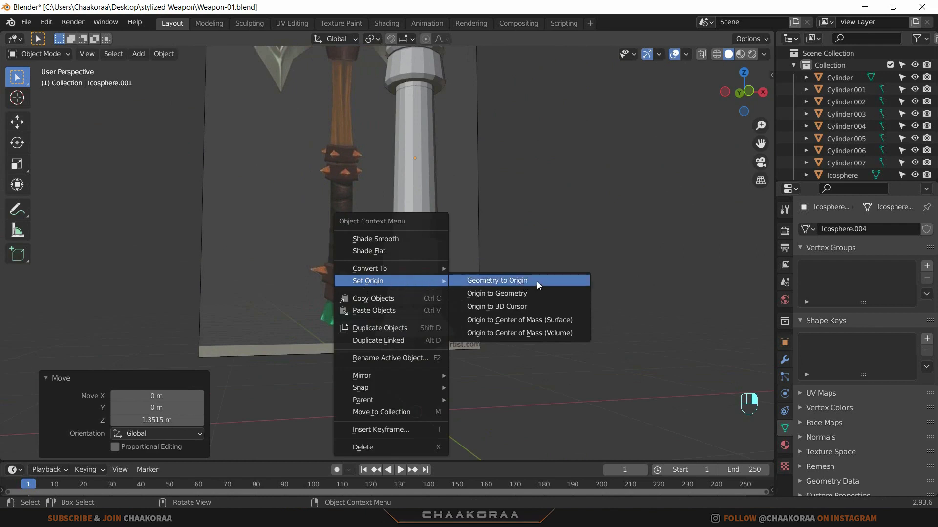
pyautogui.click(525, 293)
pyautogui.scroll(2, 469, 293)
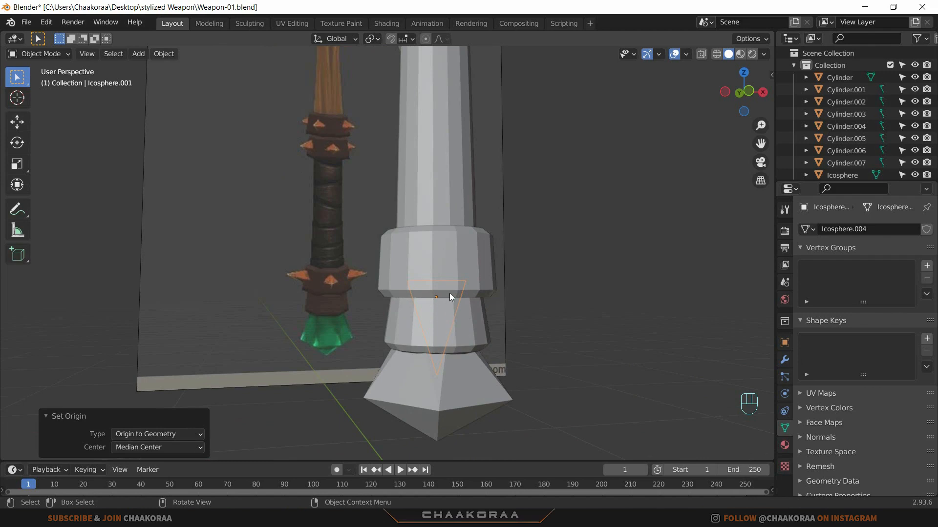
# Step: Rotate the spike 90° in front view and place it at the lower collar's left side, over the reference spike
pyautogui.press('KP_1')
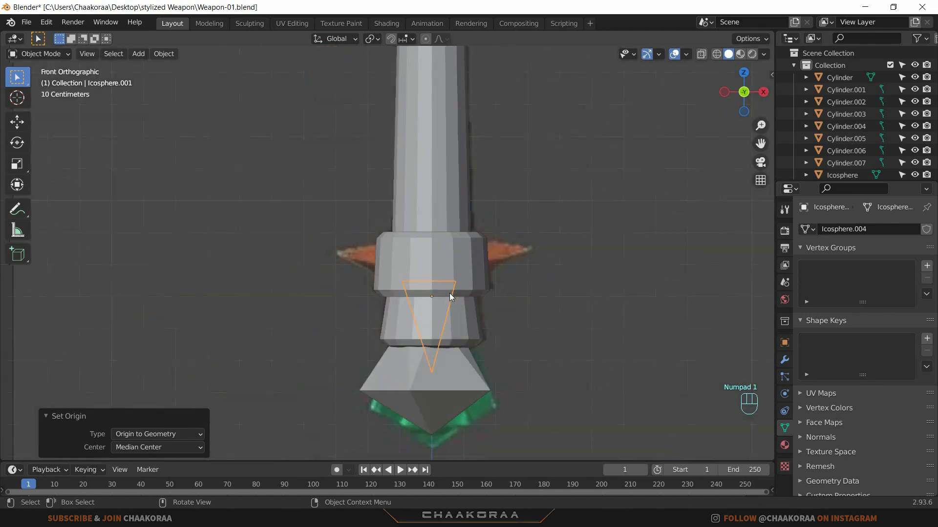
pyautogui.scroll(-2, 450, 293)
pyautogui.press('g')
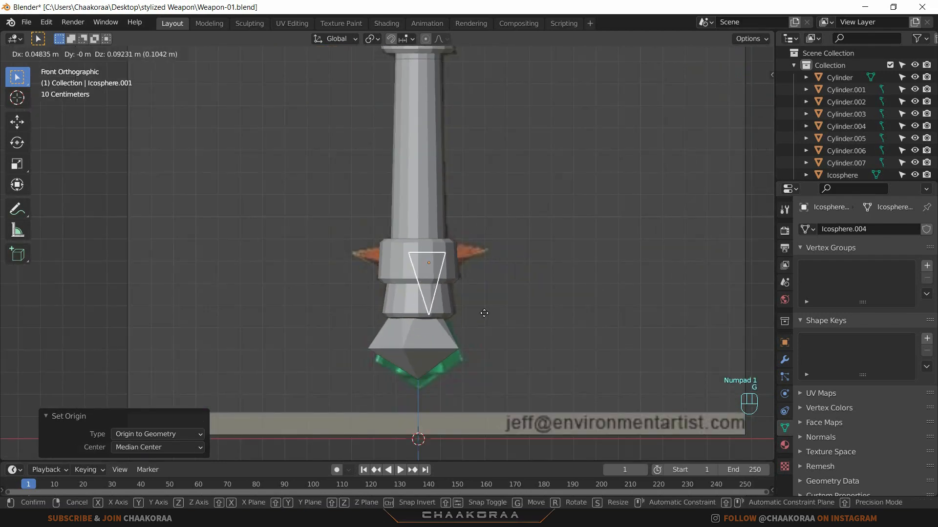
pyautogui.click(491, 307)
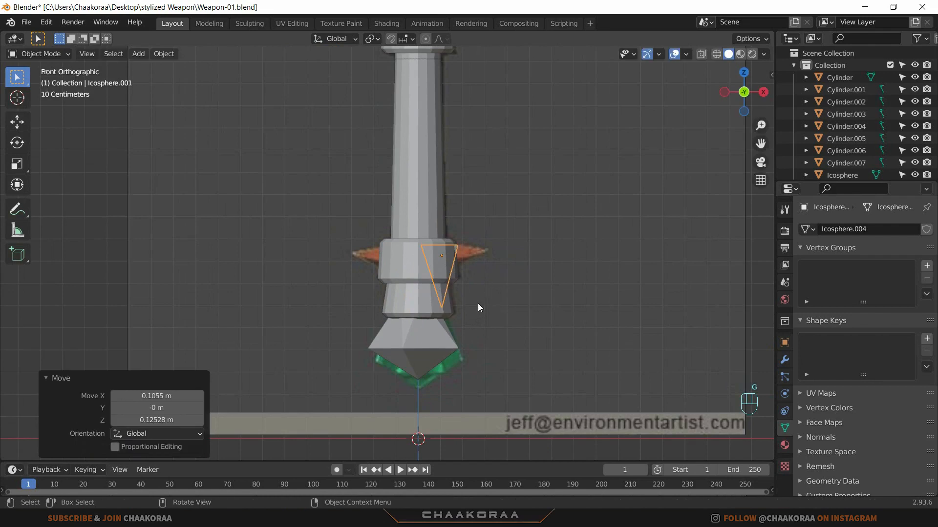
pyautogui.press('r')
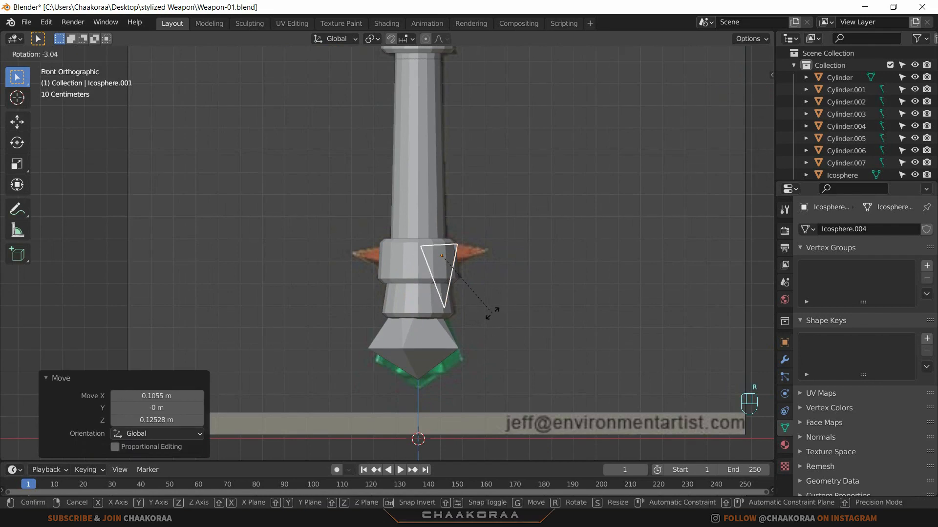
pyautogui.press('KP_9')
pyautogui.press('KP_0')
pyautogui.press('KP_Enter')
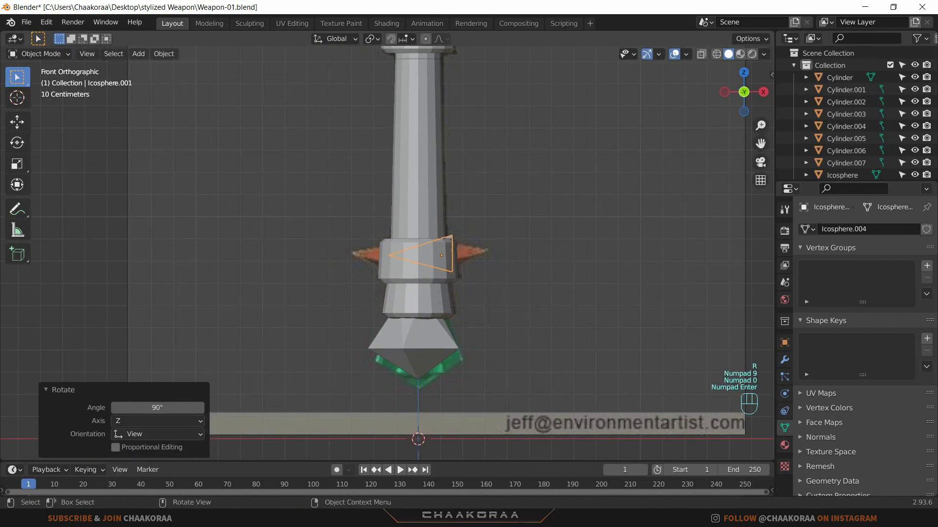
pyautogui.press('g')
pyautogui.click(483, 305)
pyautogui.scroll(4, 437, 286)
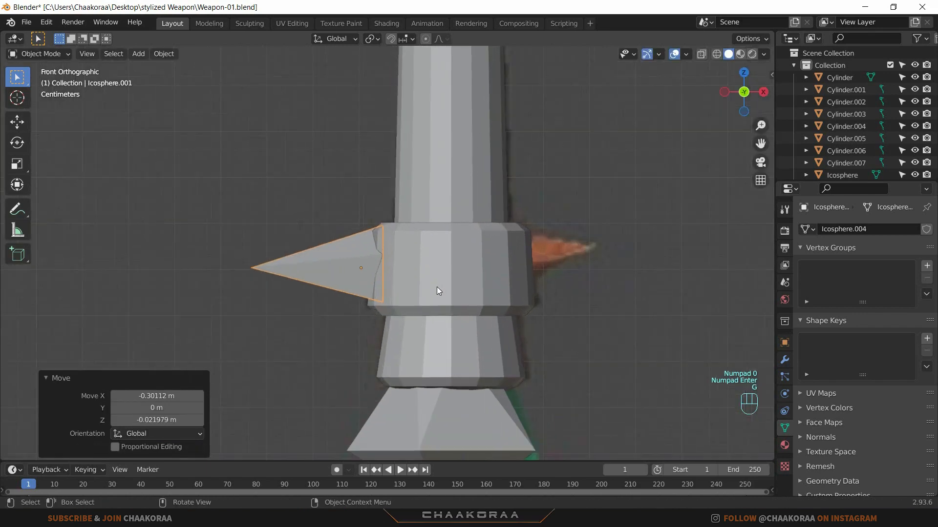
# Step: Scale the spike by about 0.499 and then 1.164, and shift its base slightly into the lower collar
pyautogui.press('s')
pyautogui.click(483, 272)
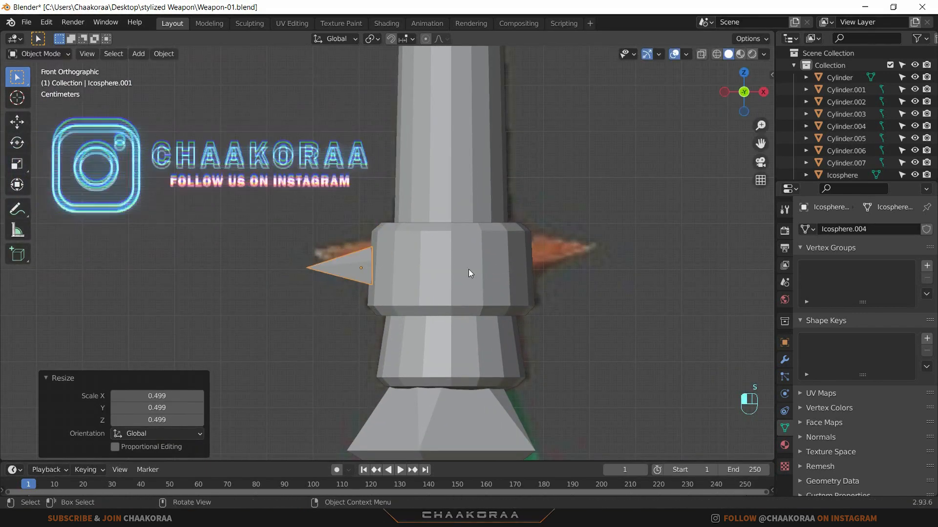
pyautogui.press('s')
pyautogui.click(486, 266)
pyautogui.press('g')
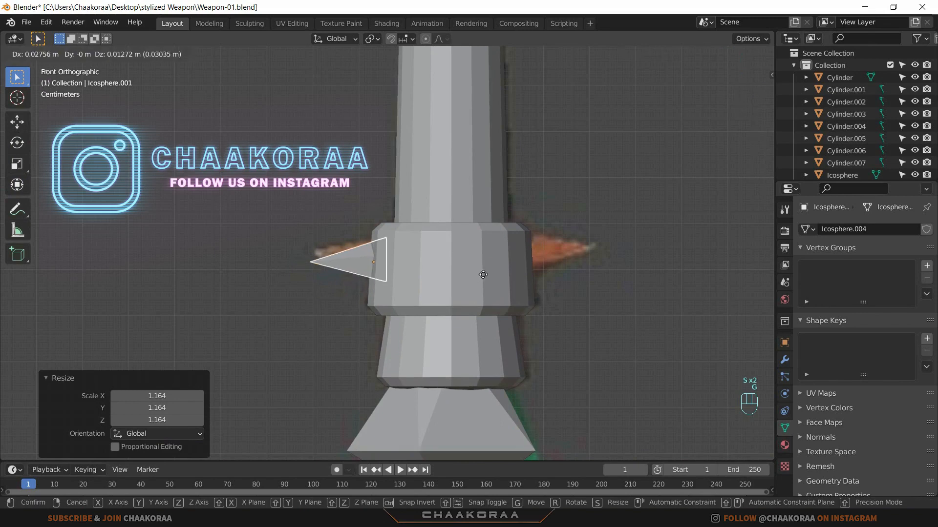
pyautogui.click(491, 251)
# Step: Tilt the spike about 6° to follow the reference, nudge it outward along X, and scale it by about 1.114
pyautogui.press('r')
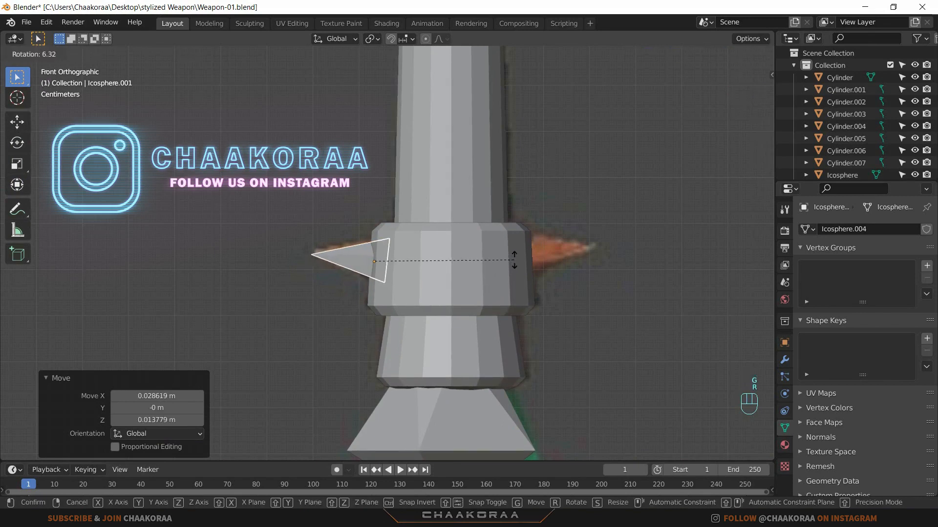
pyautogui.click(510, 261)
pyautogui.press('g')
pyautogui.click(462, 270)
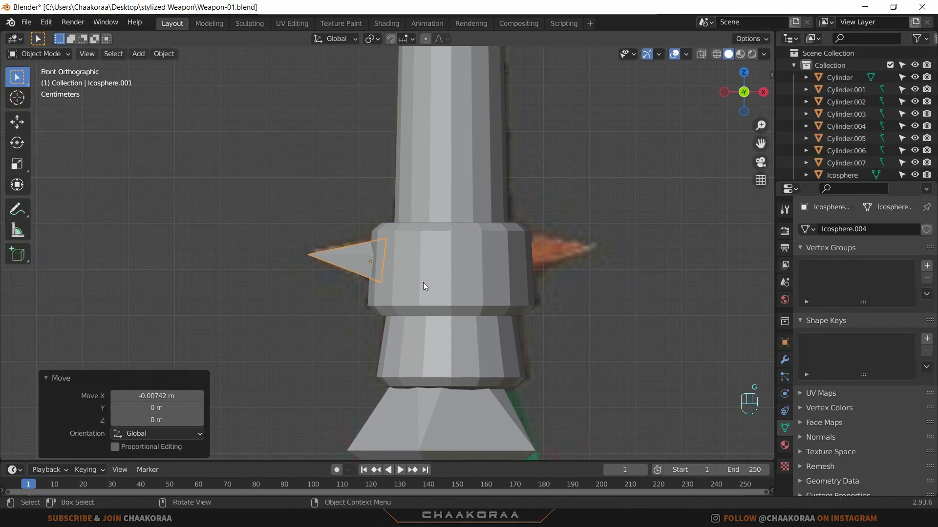
pyautogui.press('s')
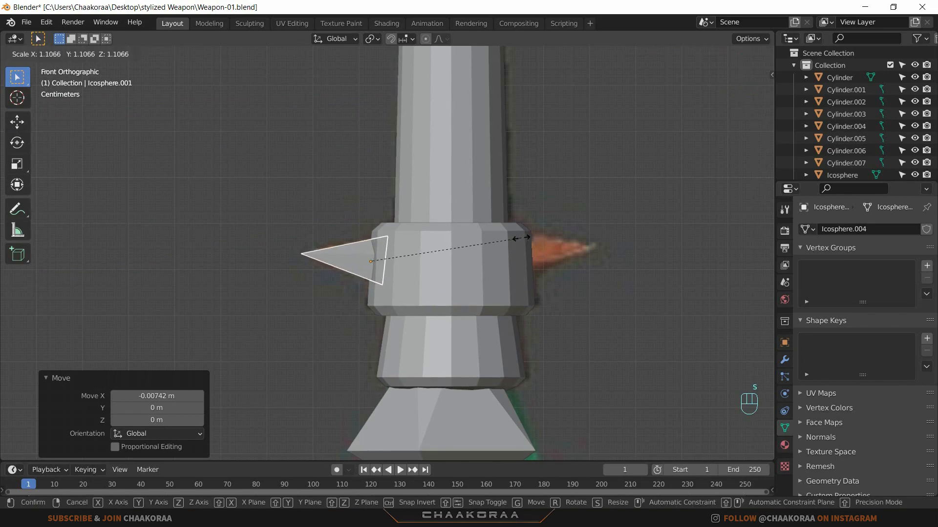
pyautogui.click(523, 238)
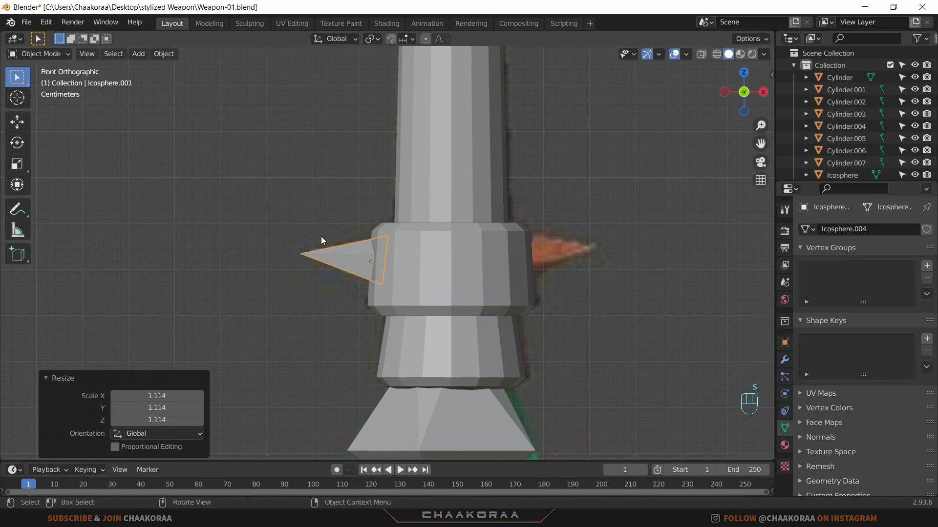
# Step: Duplicate the spike to the right side of the lower collar and rotate the copy 180° so it points outward
pyautogui.hotkey('shift', 'd')
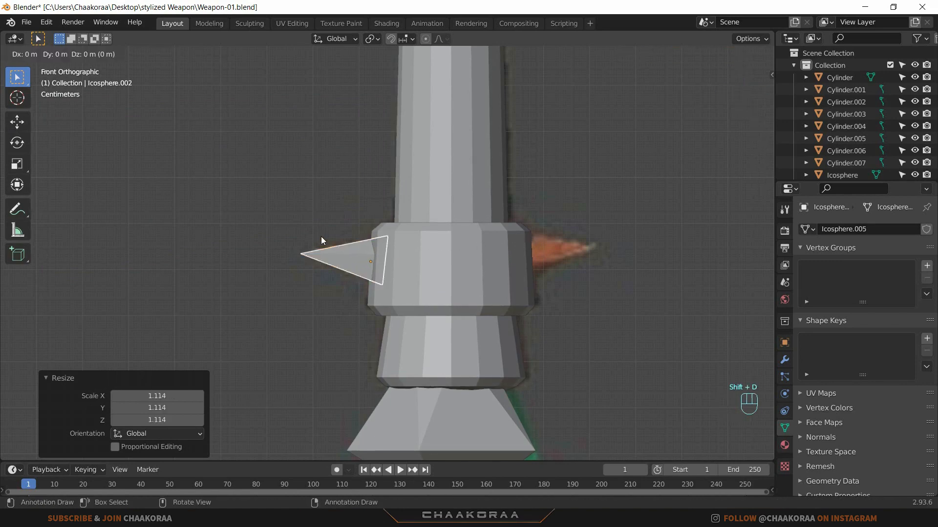
pyautogui.click(585, 229)
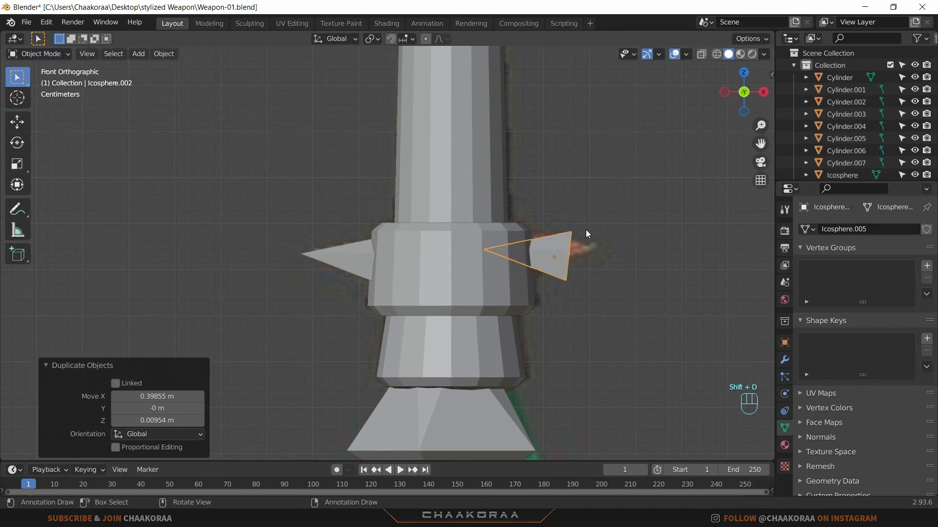
pyautogui.write('r18')
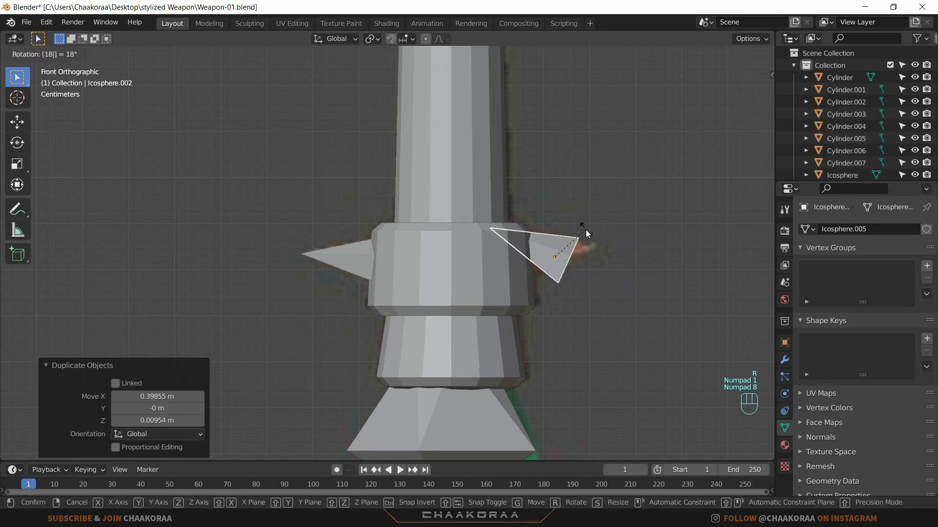
pyautogui.write('0')
pyautogui.press('Return')
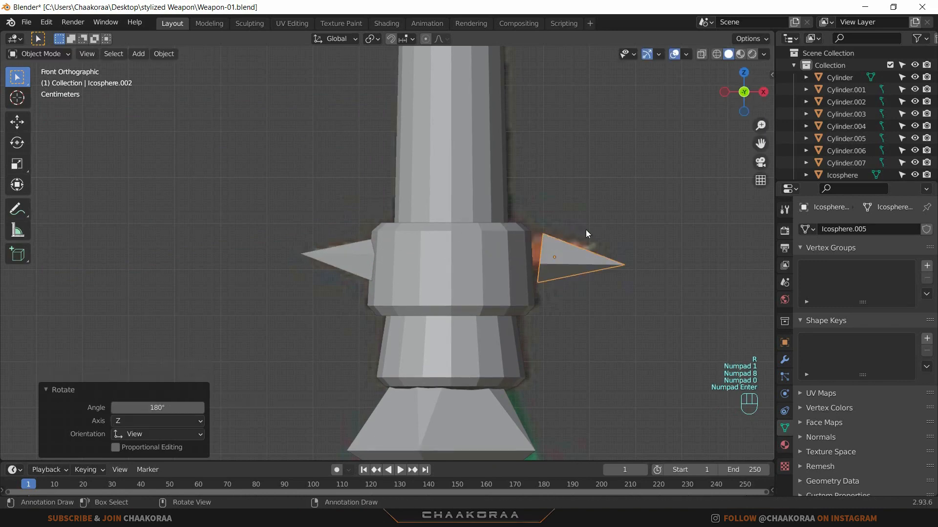
# Step: Rotate the right spike about -13.7° and move its base into the collar to match the reference
pyautogui.press('r')
pyautogui.click(645, 220)
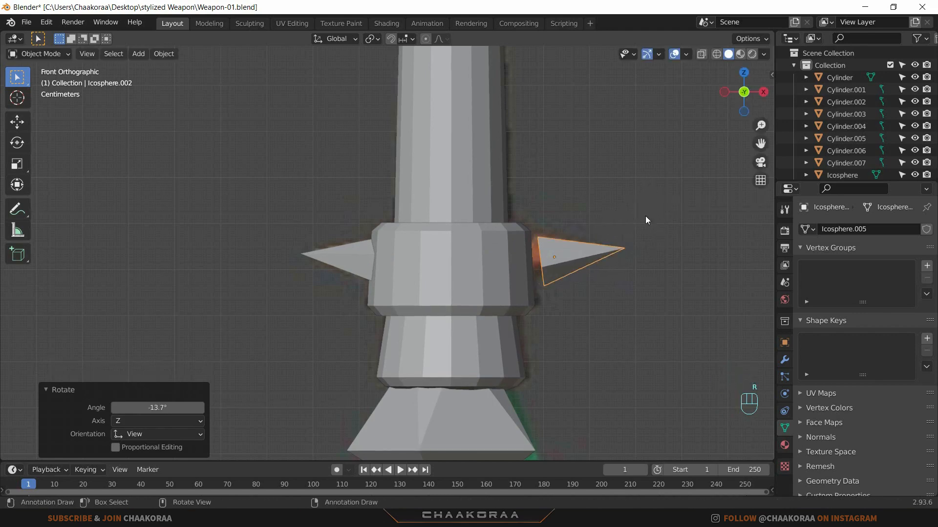
pyautogui.press('g')
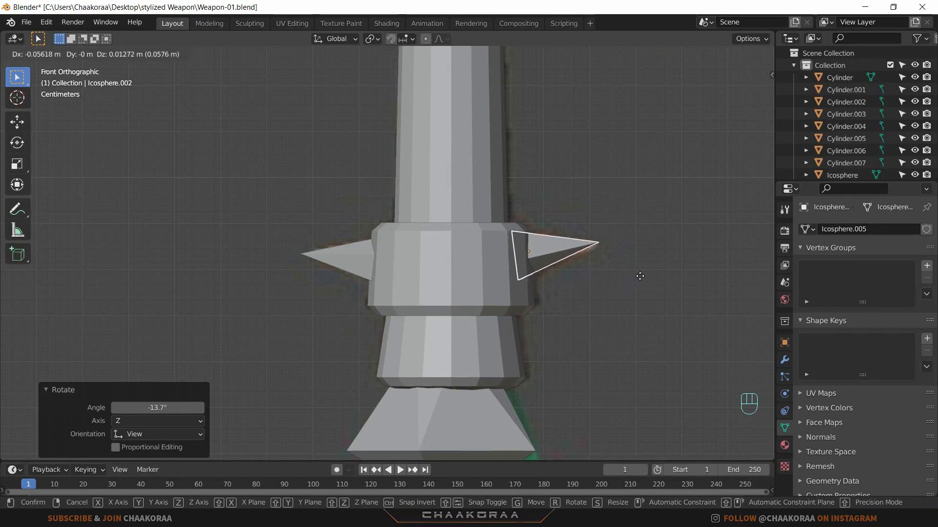
pyautogui.click(608, 280)
# Step: Duplicate both side spikes and rotate the copies 90° in top view to place spikes at the collar's front and back
pyautogui.moveTo(607, 283); pyautogui.dragTo(398, 332, button='middle')
pyautogui.keyDown('shift'); pyautogui.click(411, 231); pyautogui.keyUp('shift')
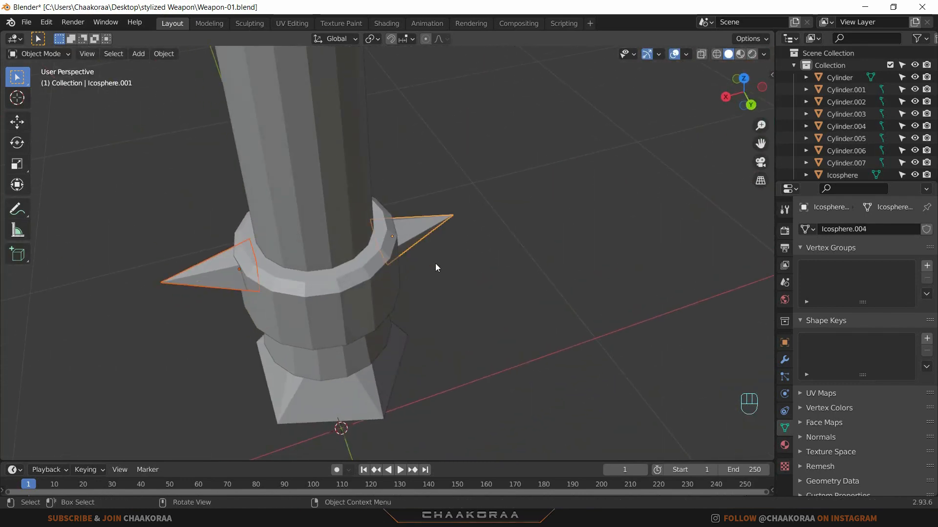
pyautogui.press('KP_7')
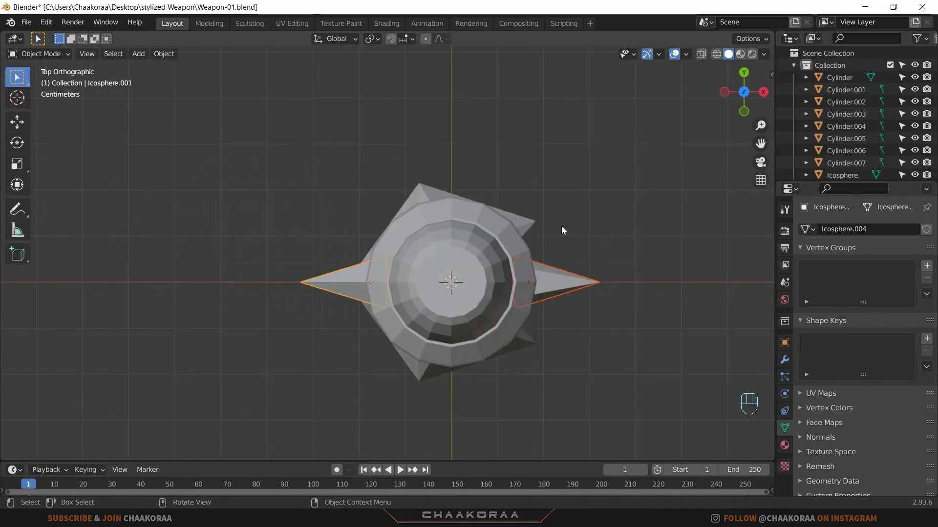
pyautogui.hotkey('shift', 'd')
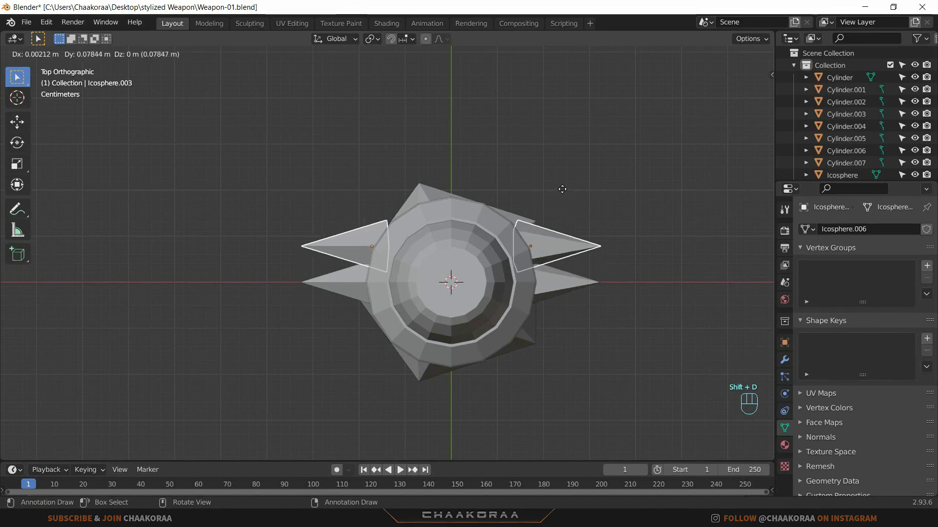
pyautogui.press('r')
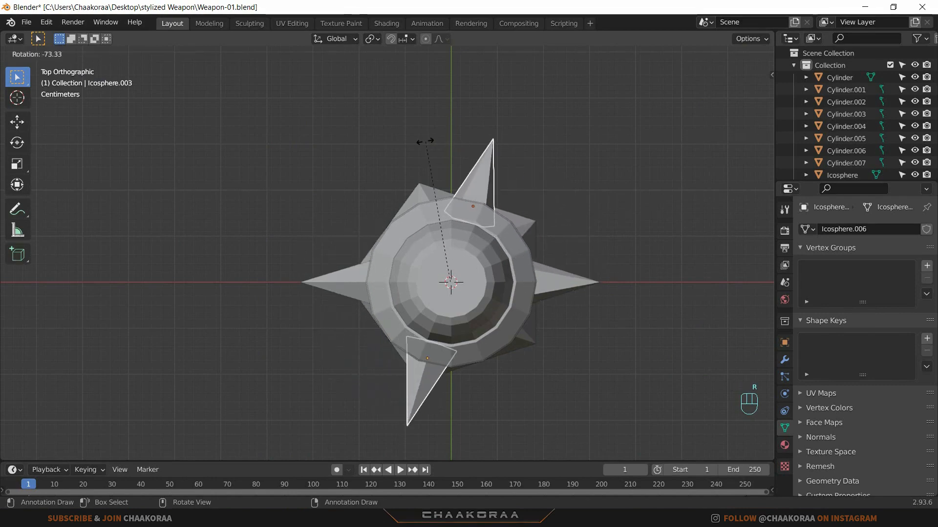
pyautogui.press('KP_9')
pyautogui.press('KP_0')
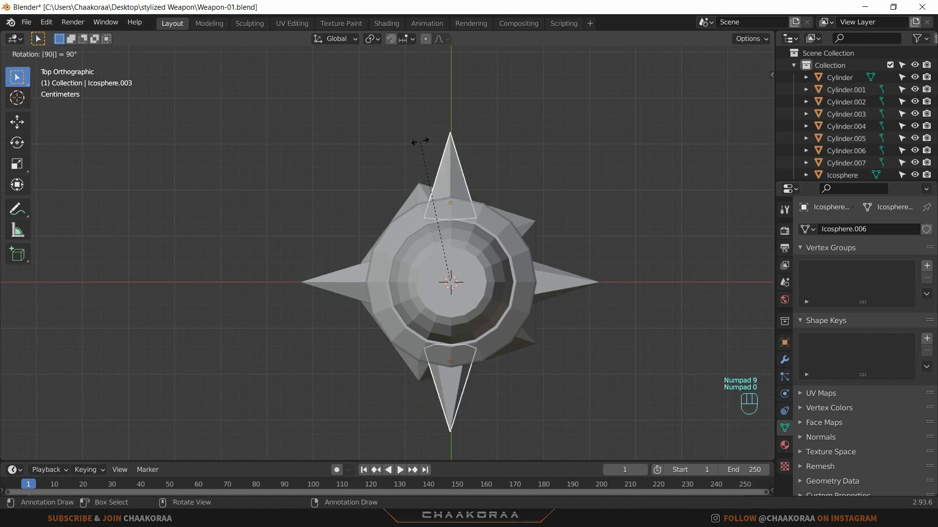
pyautogui.press('KP_Enter')
# Step: Select all four collar spikes and lower them about 0.028 m along Z
pyautogui.moveTo(578, 326); pyautogui.dragTo(581, 298, button='middle')
pyautogui.keyDown('shift'); pyautogui.click(424, 278); pyautogui.keyUp('shift')
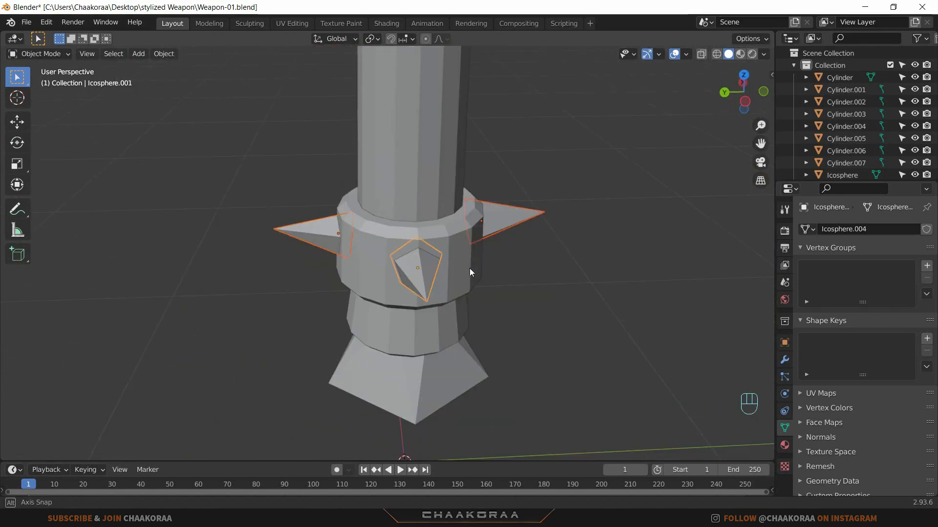
pyautogui.moveTo(470, 268); pyautogui.dragTo(380, 293, button='middle')
pyautogui.keyDown('shift'); pyautogui.click(561, 260); pyautogui.keyUp('shift')
pyautogui.moveTo(556, 312); pyautogui.dragTo(510, 276, button='middle')
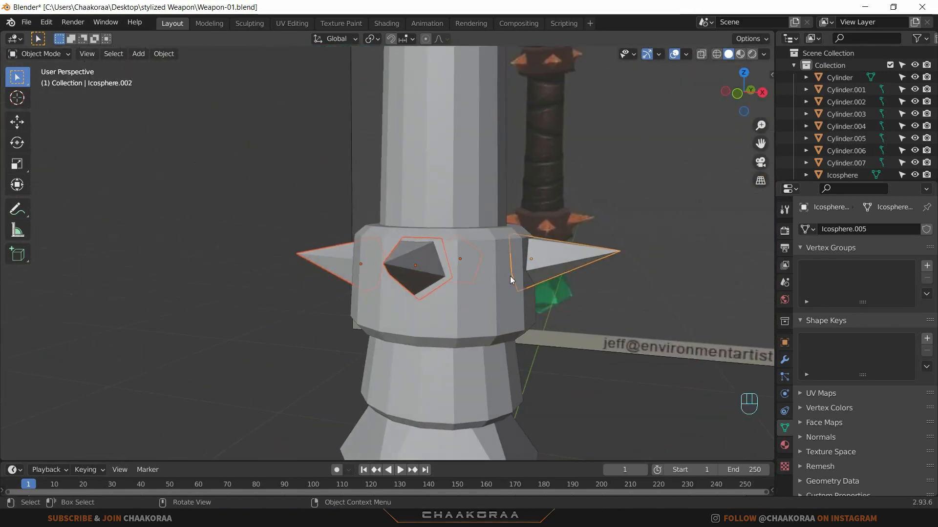
pyautogui.press('g')
pyautogui.press('z')
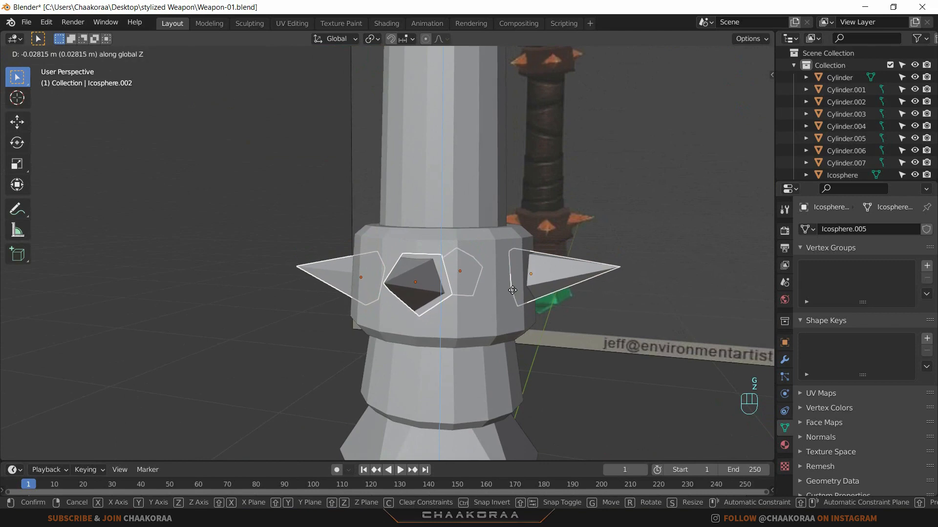
pyautogui.click(512, 290)
# Step: Scale the four collar spikes up together by about 1.071
pyautogui.moveTo(512, 290); pyautogui.dragTo(563, 314, button='middle')
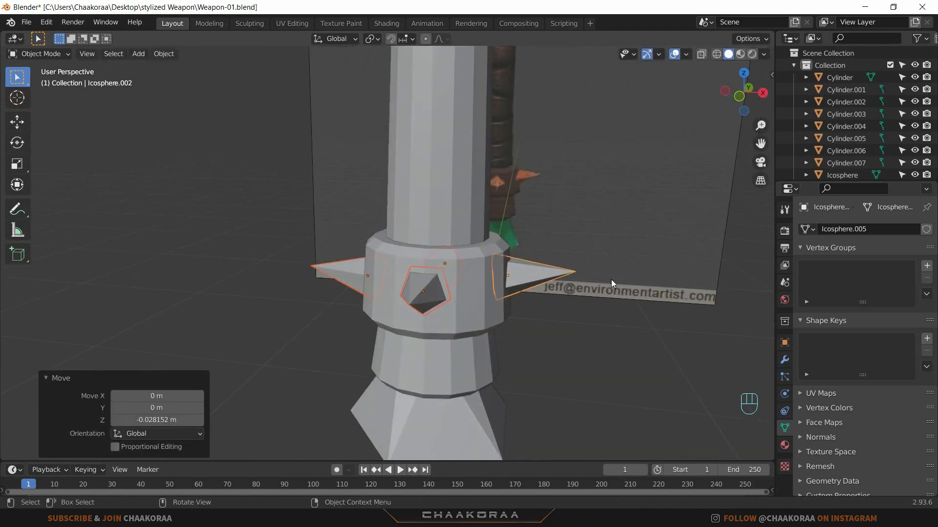
pyautogui.press('s')
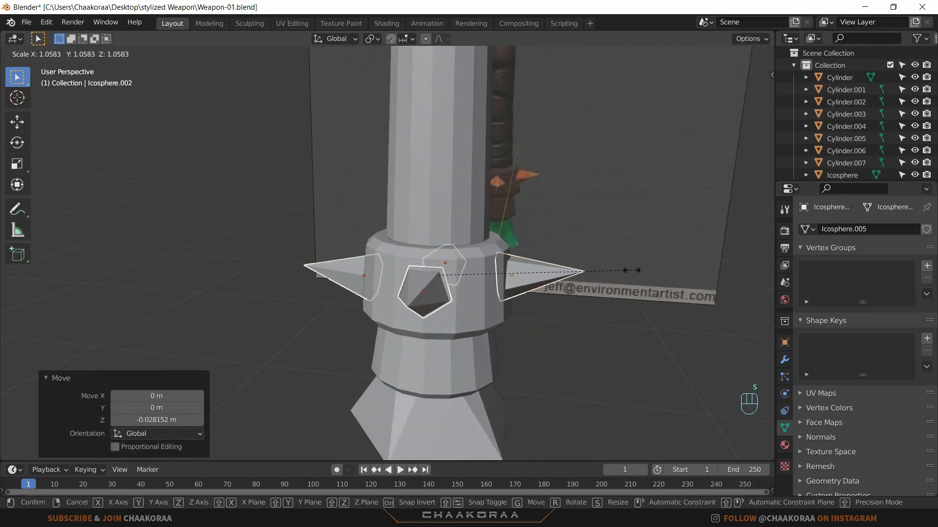
pyautogui.click(605, 292)
pyautogui.moveTo(606, 292); pyautogui.dragTo(509, 282, button='middle')
# Step: Duplicate the four spikes in front view and raise the copies about 1.03 m along Z to the collar above the grip
pyautogui.press('KP_1')
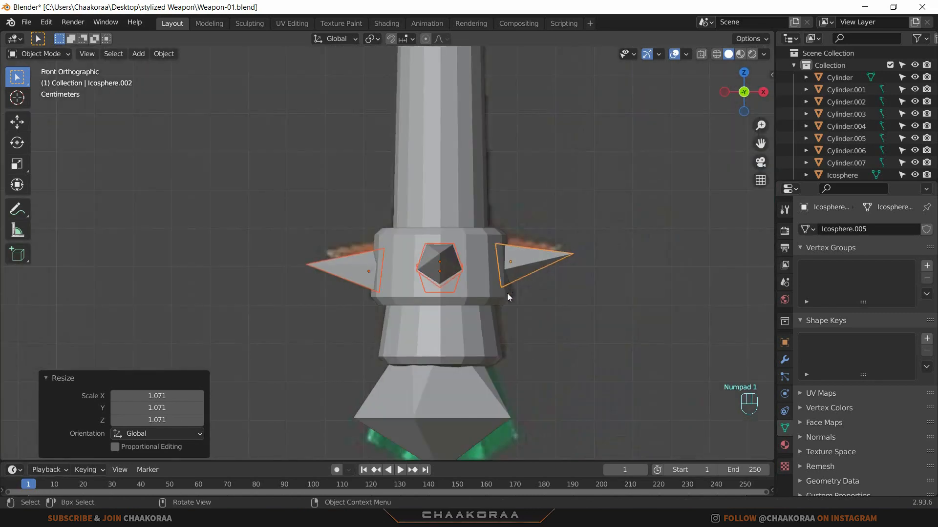
pyautogui.scroll(-8, 507, 293)
pyautogui.scroll(3, 425, 279)
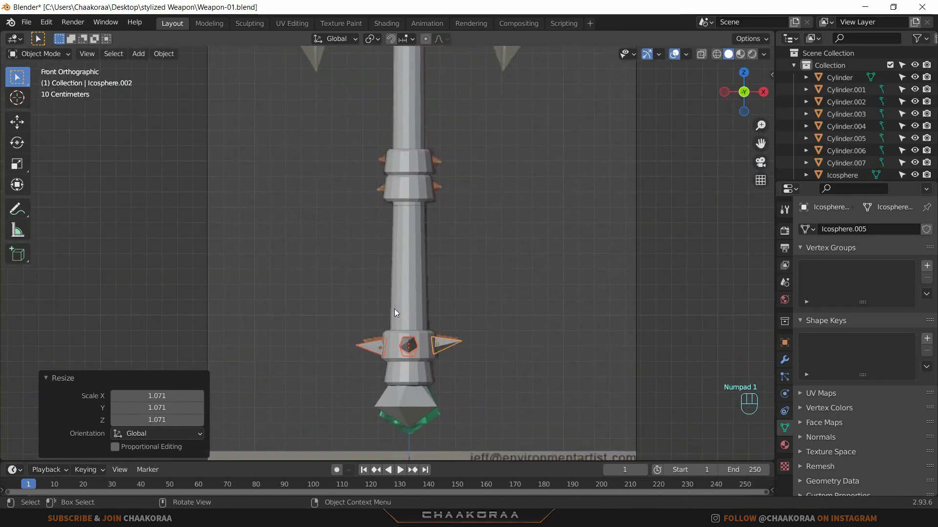
pyautogui.hotkey('shift', 'd')
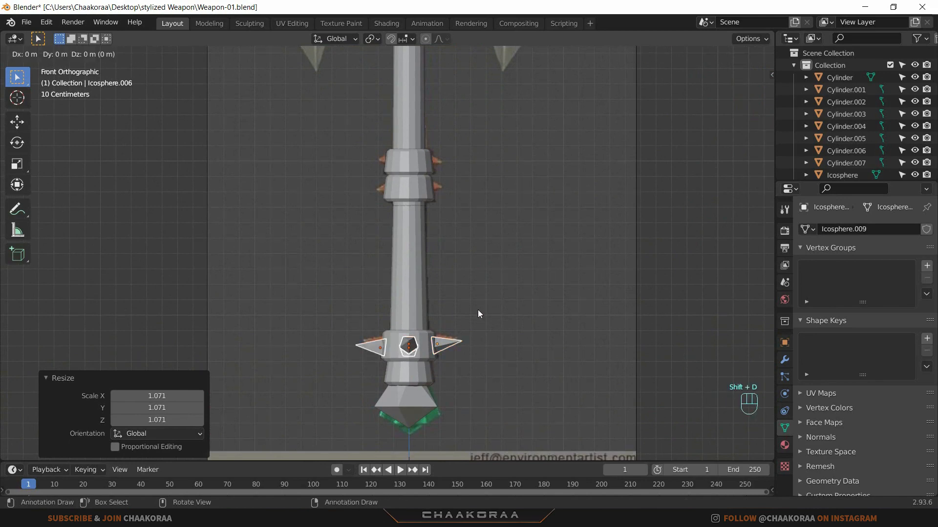
pyautogui.press('z')
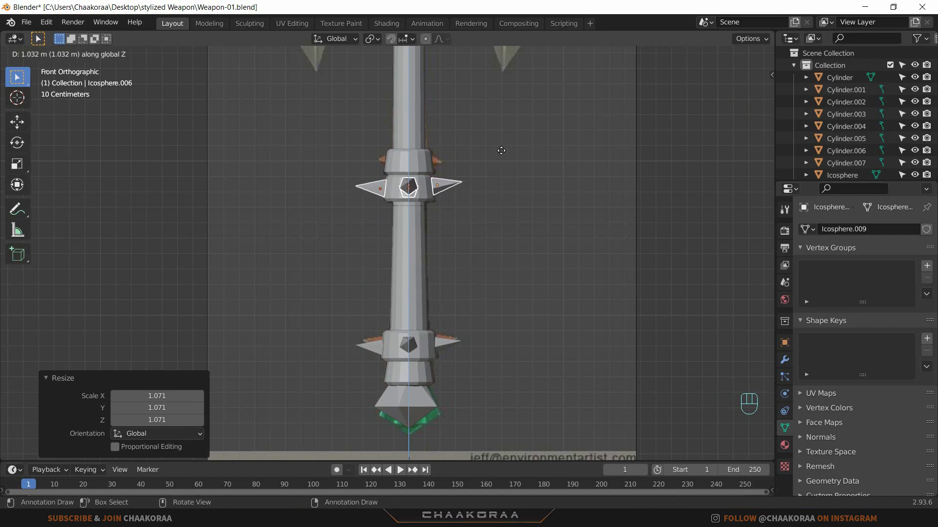
# Step: Place the duplicated spikes about 1.04 m up along Z on the mid-handle's lower ring and scale them to about 0.83
pyautogui.click(501, 149)
pyautogui.scroll(5, 486, 278)
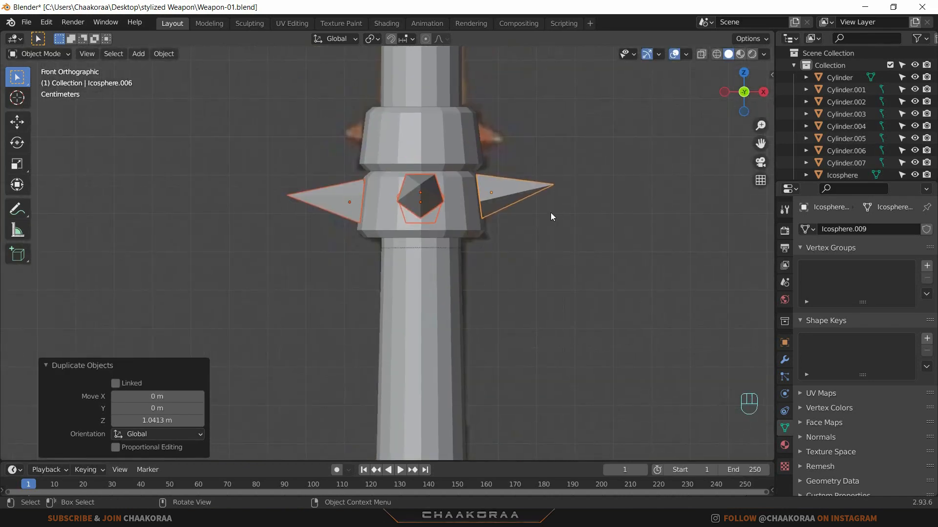
pyautogui.press('s')
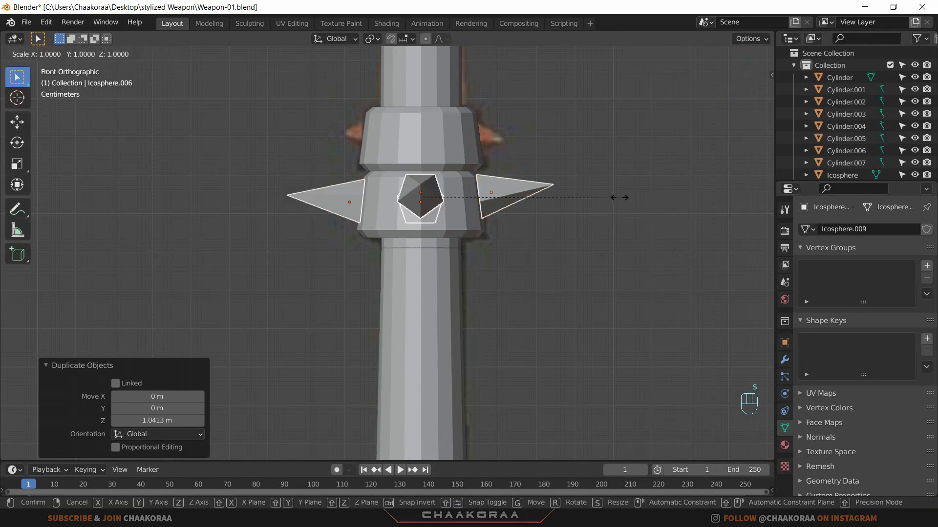
pyautogui.click(583, 198)
# Step: Rotate the spikes on the mid-handle's lower ring by -45° about the global Z axis
pyautogui.moveTo(552, 210); pyautogui.dragTo(542, 237, button='middle')
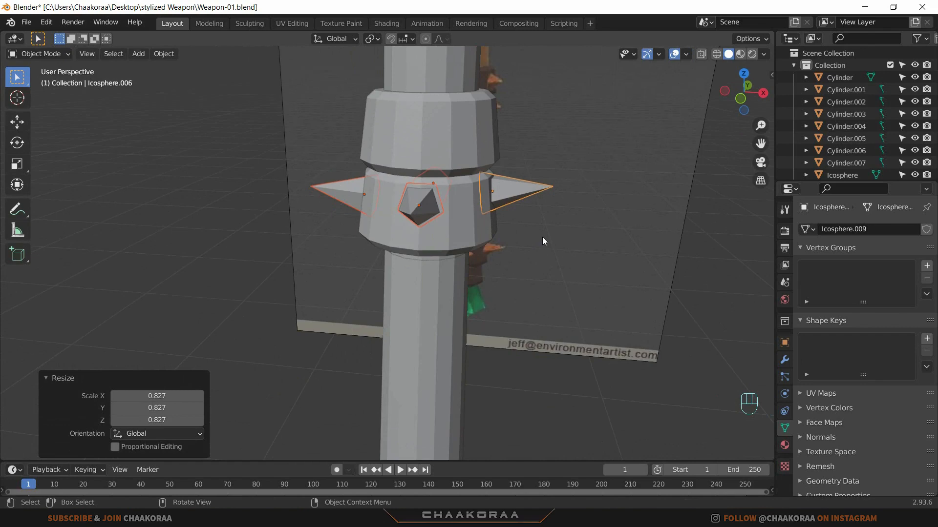
pyautogui.press('r')
pyautogui.press('z')
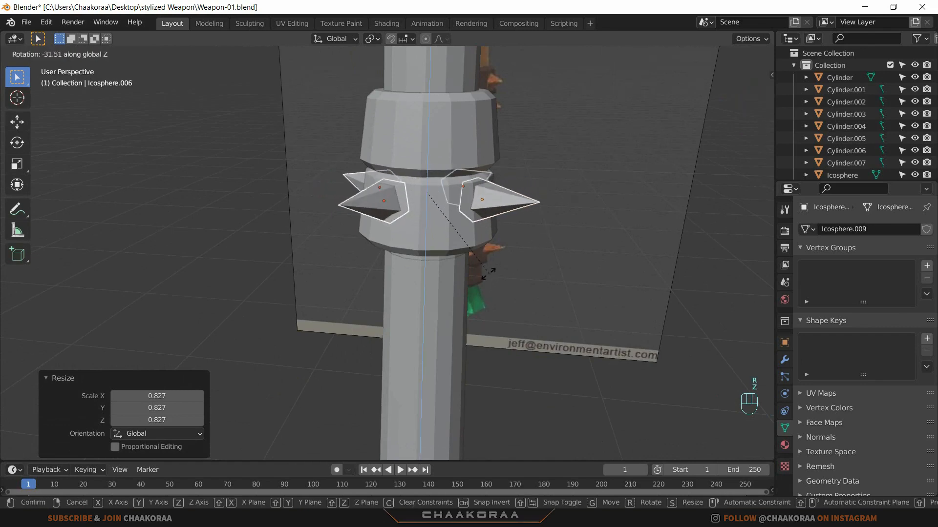
pyautogui.click(469, 281)
# Step: Duplicate the four spikes about 0.15 m up along Z onto the upper ring and rotate the copies about Z
pyautogui.moveTo(473, 278); pyautogui.dragTo(561, 293, button='middle')
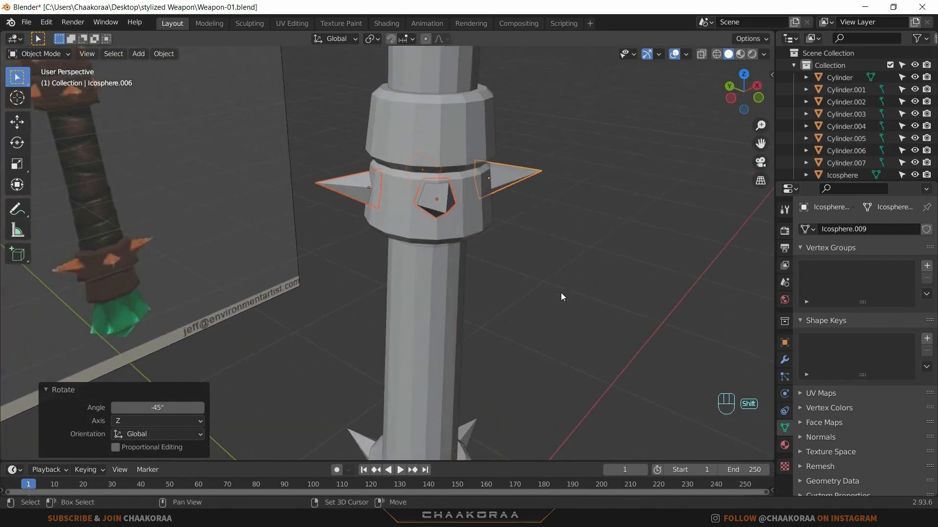
pyautogui.hotkey('shift', 'd')
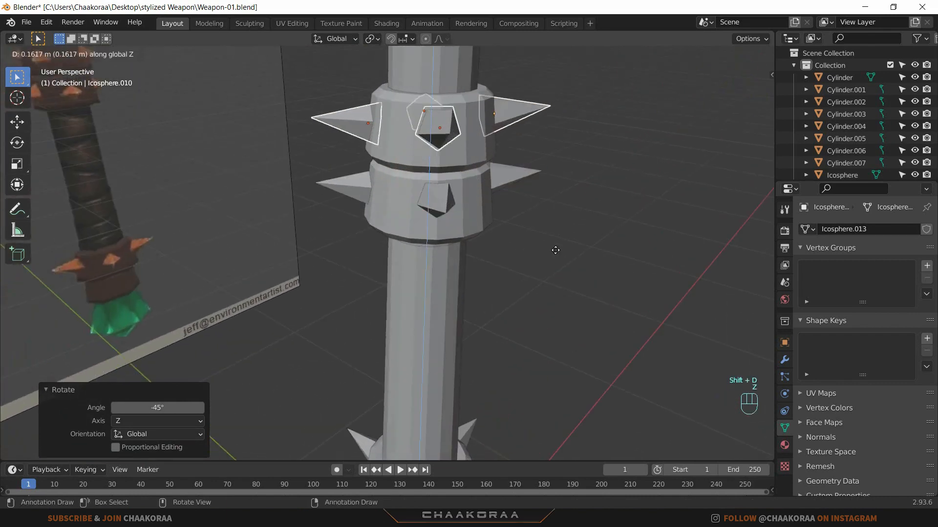
pyautogui.click(545, 210)
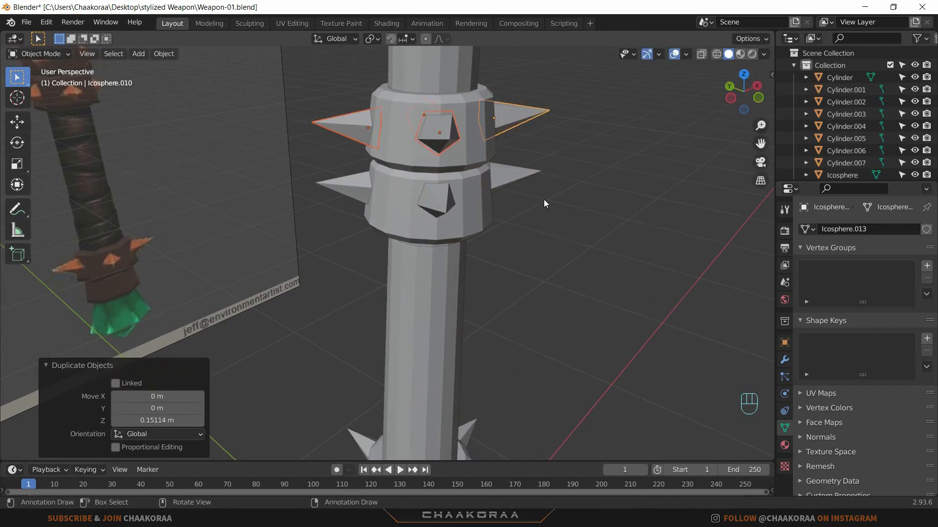
pyautogui.press('r')
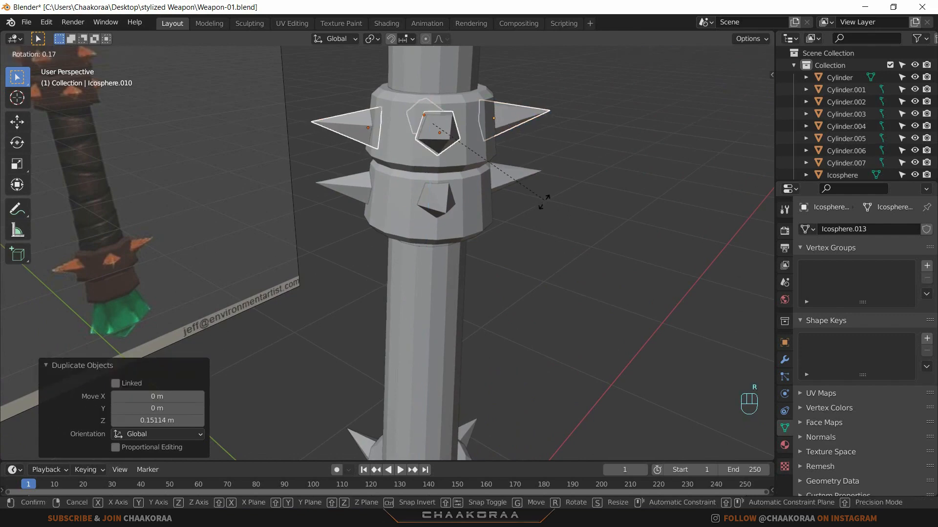
pyautogui.press('z')
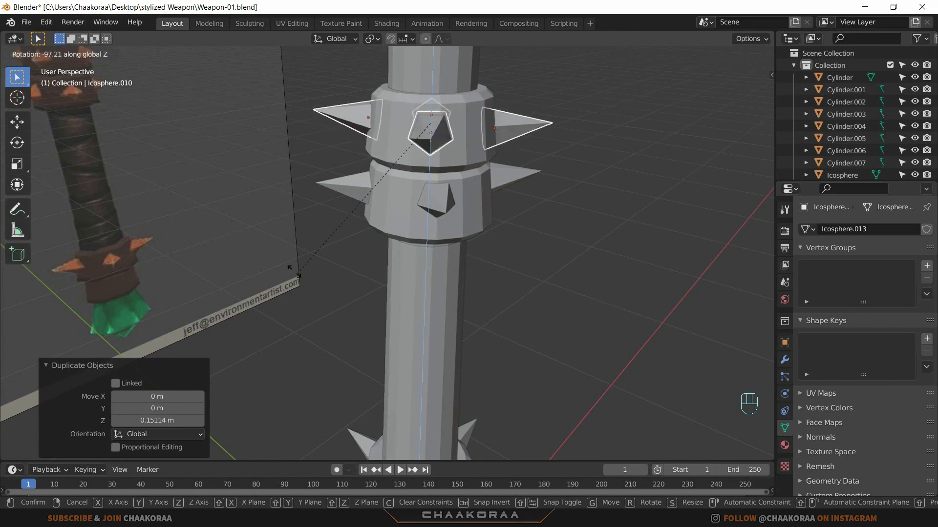
pyautogui.click(265, 221)
# Step: Add a plane in the front view and rotate it 90° about X to stand upright
pyautogui.moveTo(266, 222); pyautogui.dragTo(537, 245, button='middle')
pyautogui.moveTo(546, 210); pyautogui.dragTo(466, 270, button='middle')
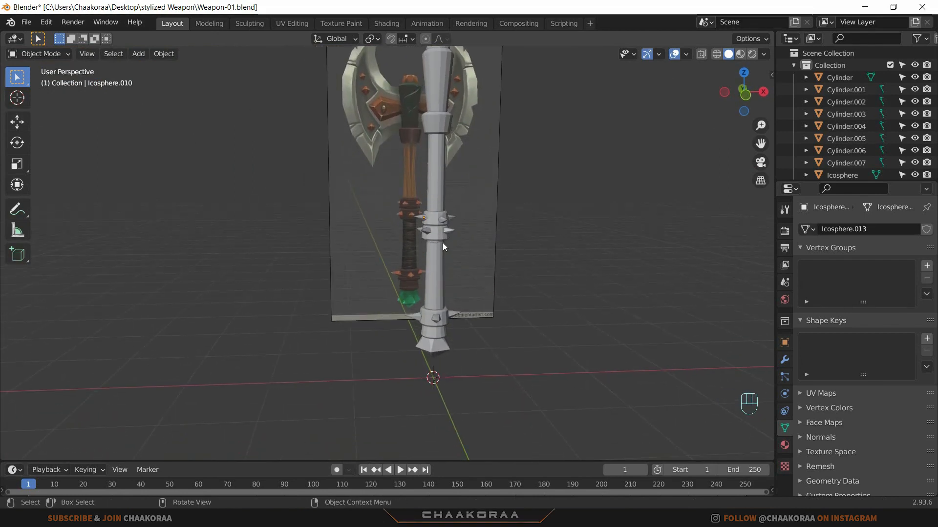
pyautogui.moveTo(515, 186); pyautogui.dragTo(472, 267, button='middle')
pyautogui.press('KP_1')
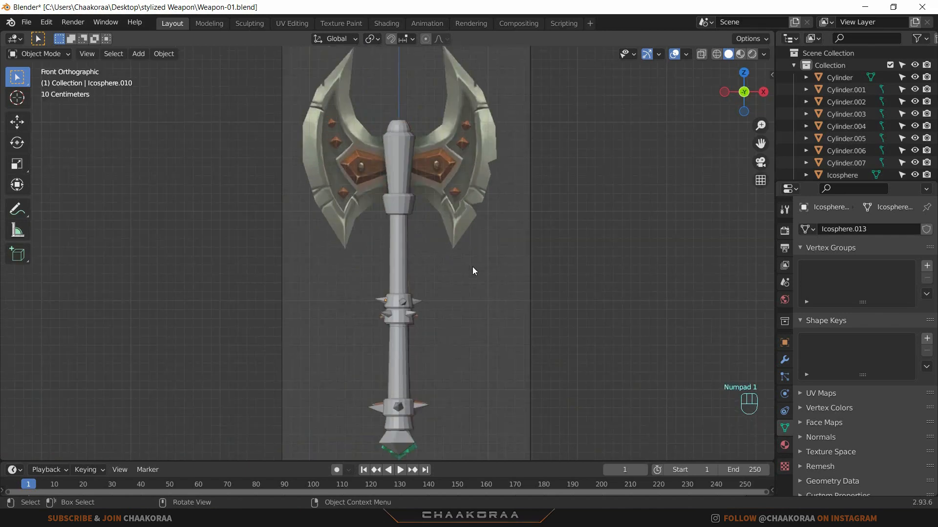
pyautogui.scroll(-2, 472, 267)
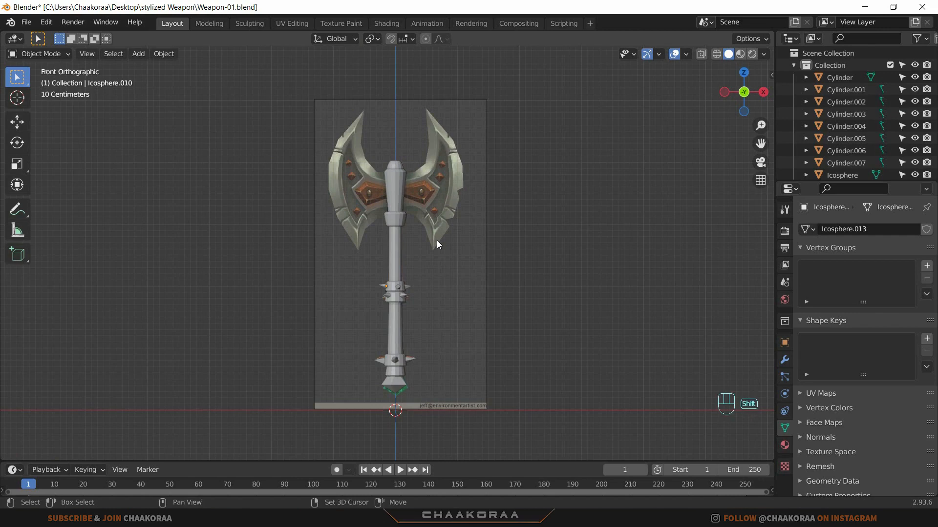
pyautogui.hotkey('shift', 'a')
pyautogui.click(540, 243)
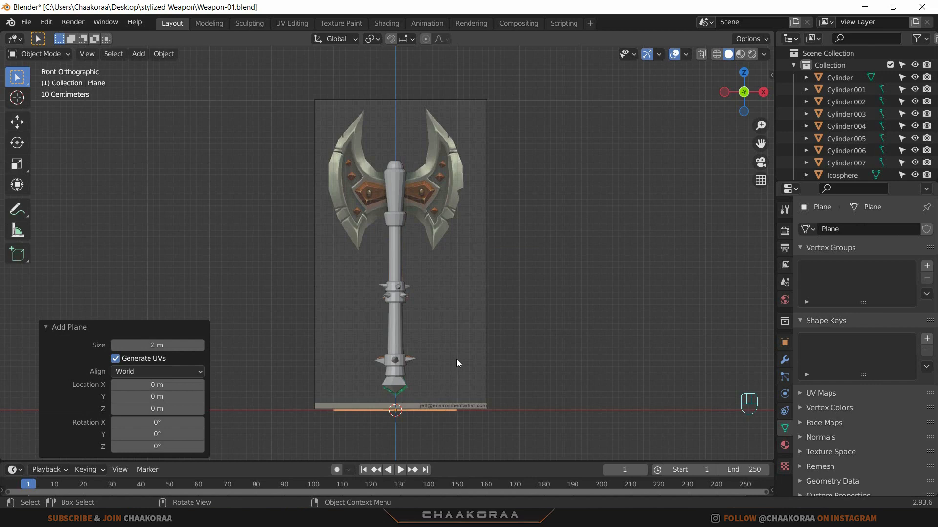
pyautogui.press('r')
pyautogui.press('x')
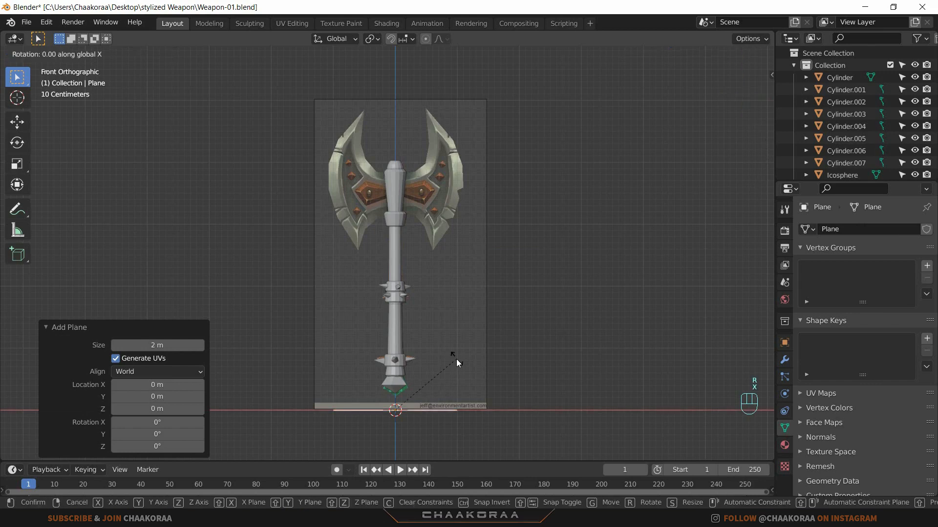
pyautogui.press('KP_9')
pyautogui.press('KP_0')
pyautogui.press('KP_Enter')
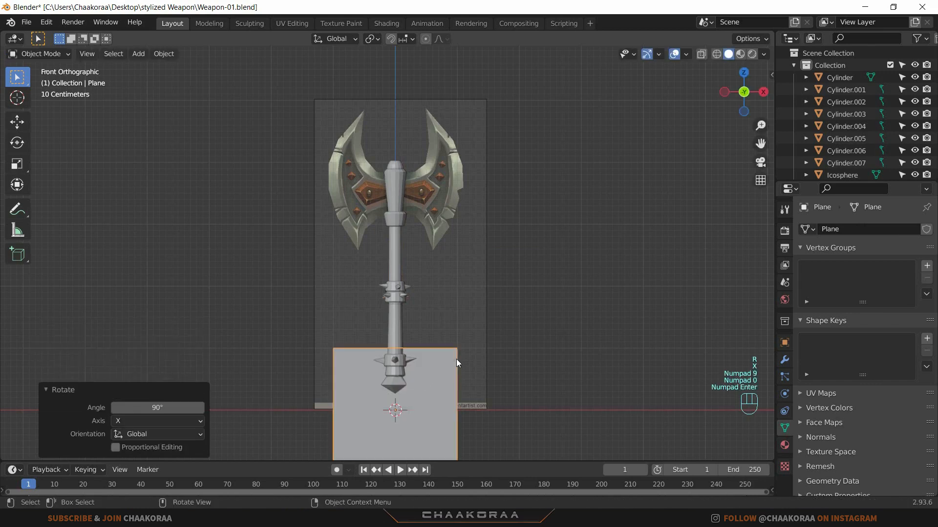
# Step: Move the plane about 3.46 m up along Z over the axe head and scale it to about 0.315
pyautogui.press('g')
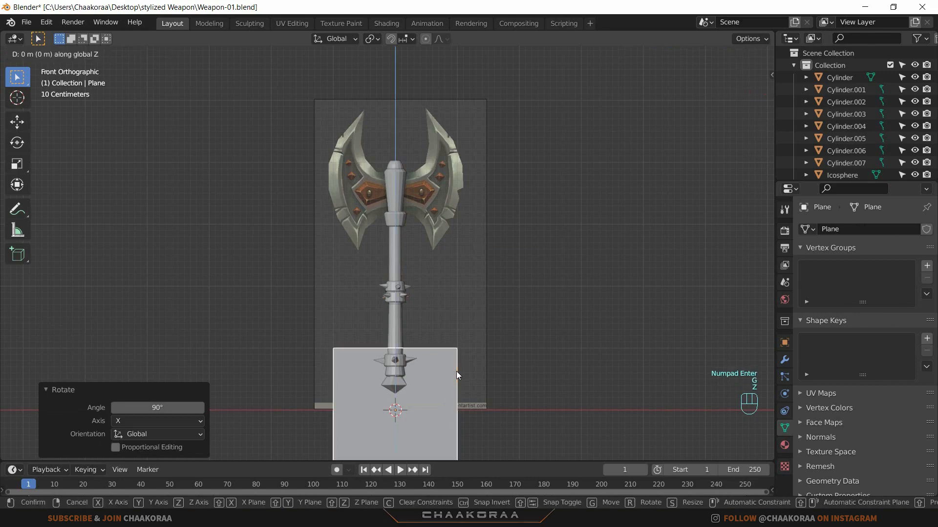
pyautogui.press('z')
pyautogui.click(442, 148)
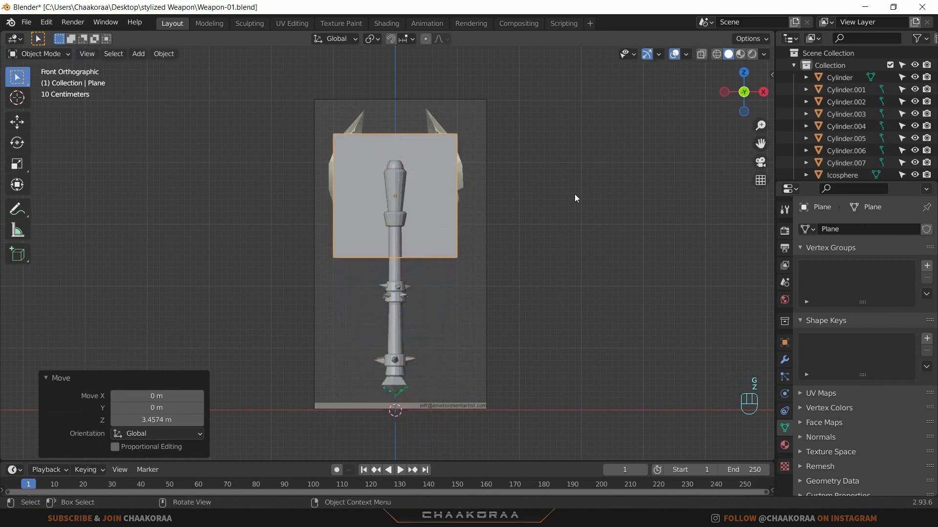
pyautogui.press('s')
pyautogui.click(454, 197)
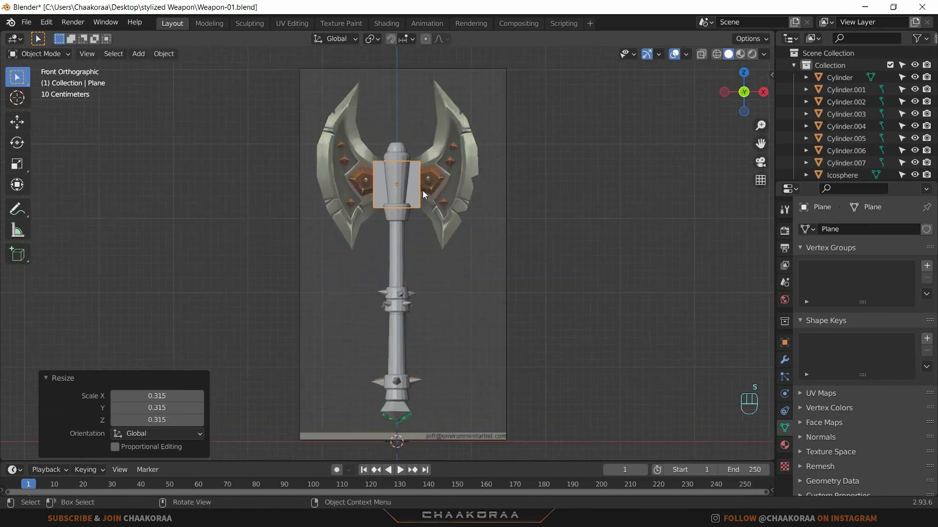
# Step: Scale the plane to about 0.73 and move it about 0.19 m along X and 0.14 m along Z
pyautogui.scroll(5, 423, 190)
pyautogui.keyDown('shift'); pyautogui.moveTo(482, 216); pyautogui.dragTo(447, 332, button='middle'); pyautogui.keyUp('shift')
pyautogui.press('s')
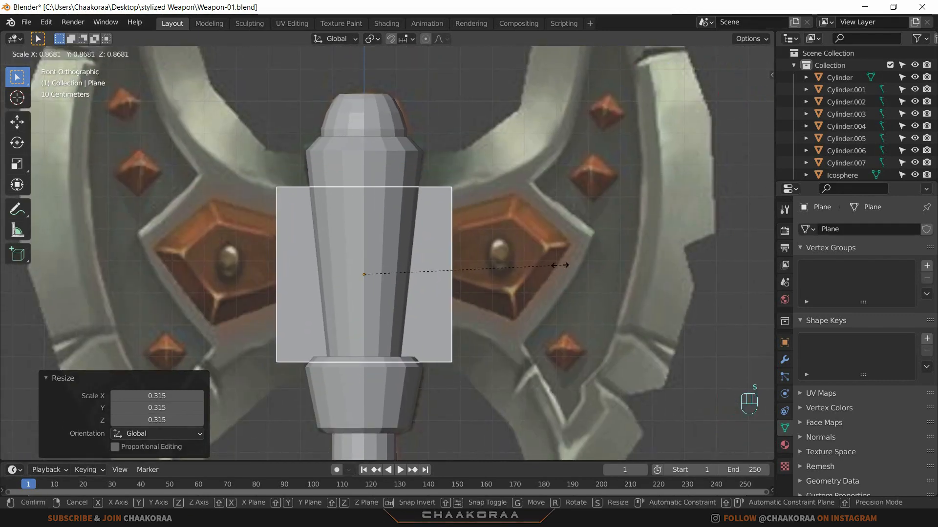
pyautogui.click(524, 279)
pyautogui.press('g')
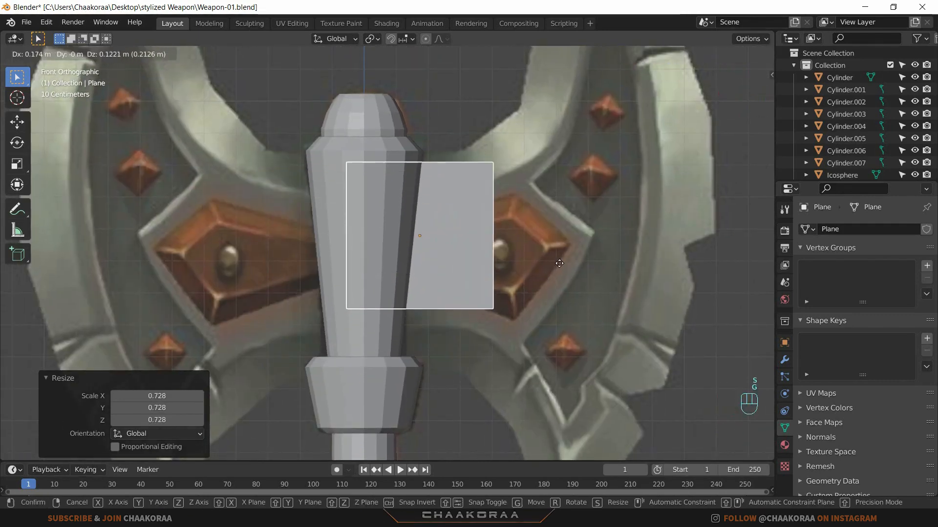
pyautogui.click(513, 264)
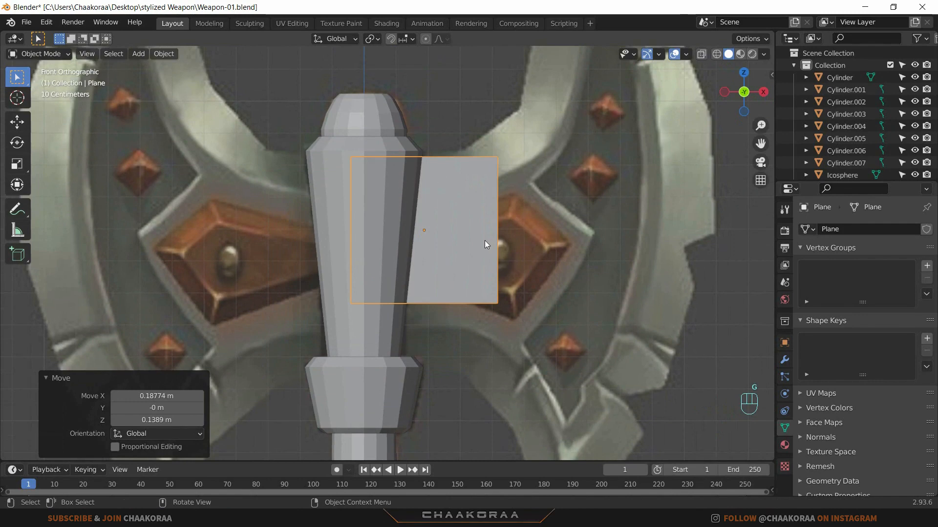
# Step: Edit the plane's mesh with X-ray on and move its left edge about 0.04 m along X onto the handle's centre line
pyautogui.press('Tab')
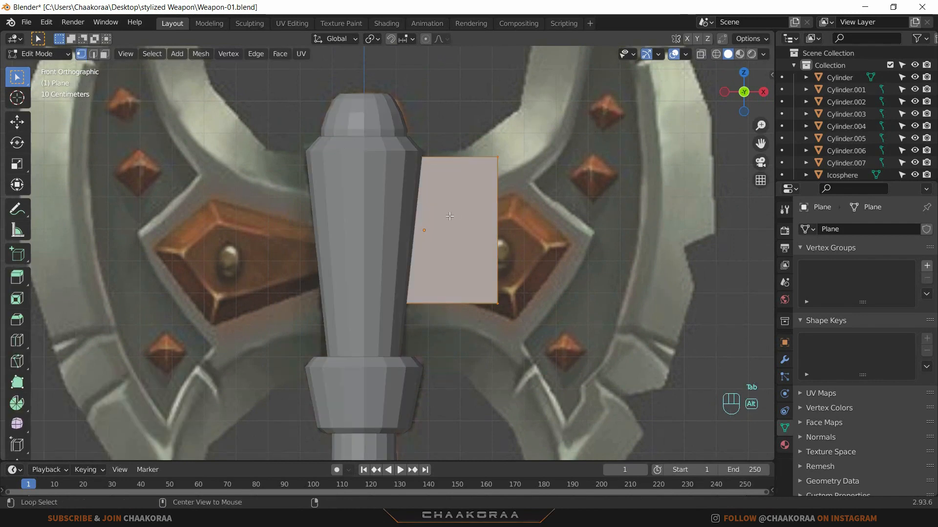
pyautogui.hotkey('alt', 'z')
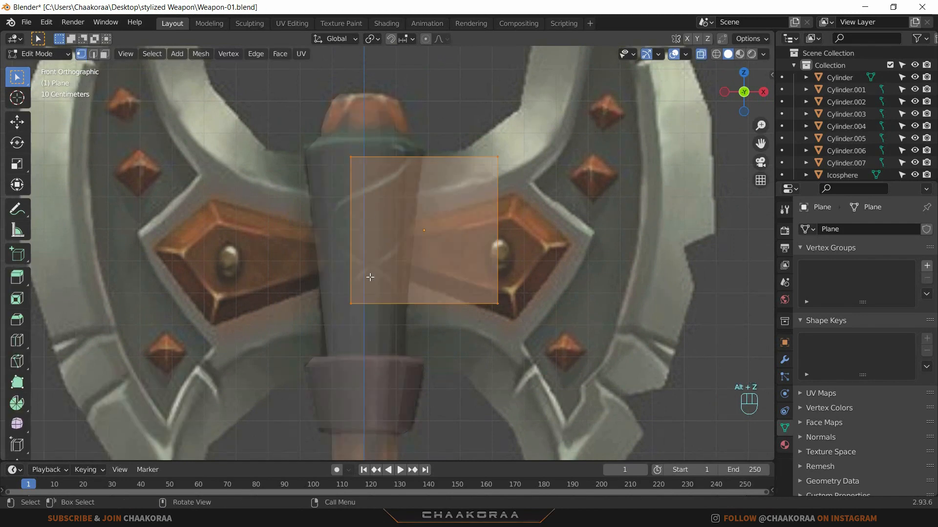
pyautogui.moveTo(387, 117); pyautogui.dragTo(326, 336)
pyautogui.press('g')
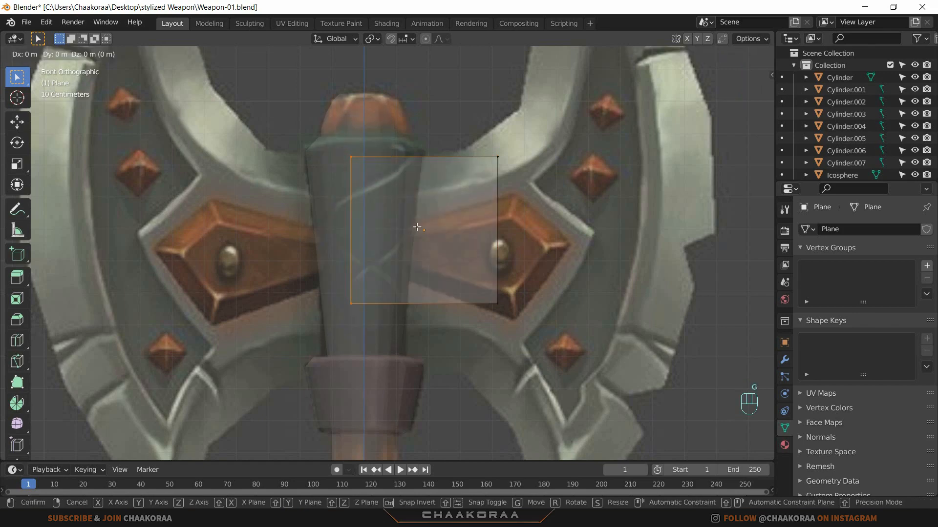
pyautogui.press('x')
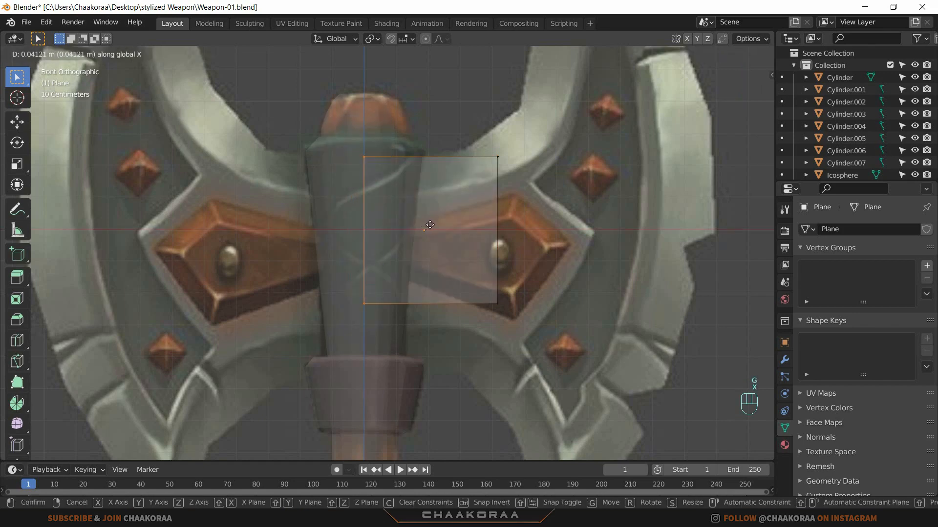
pyautogui.click(429, 225)
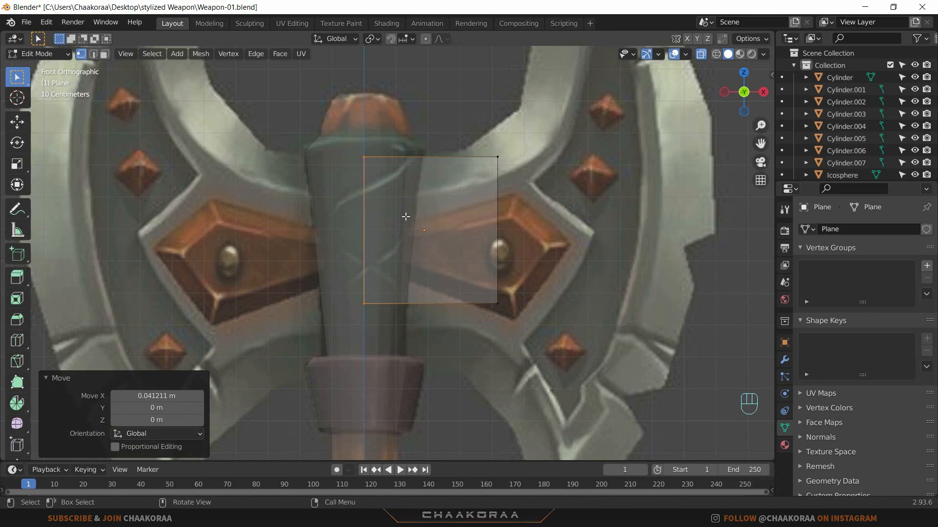
# Step: Move the plane's right edge inward along X to where the blade's upper outline starts curving up
pyautogui.moveTo(560, 114); pyautogui.dragTo(479, 332)
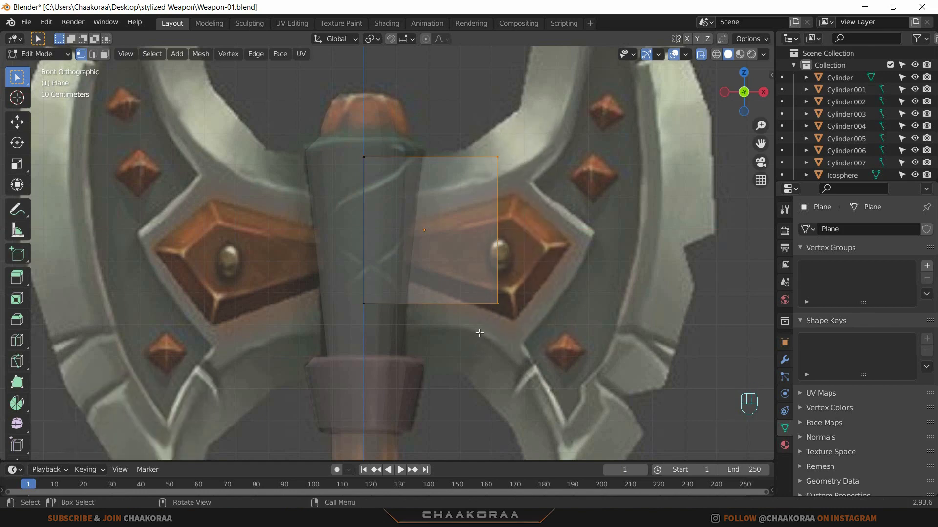
pyautogui.press('g')
pyautogui.press('x')
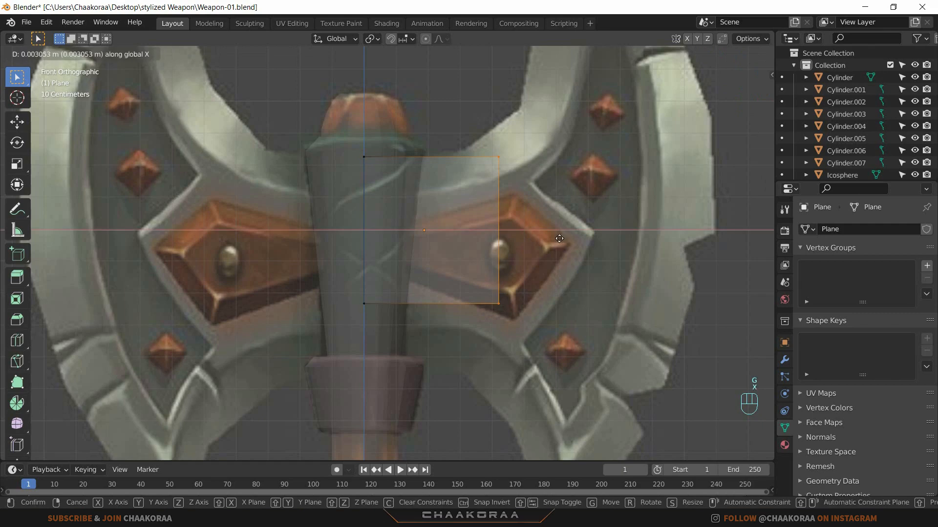
pyautogui.click(530, 236)
# Step: Raise the plane's upper-right vertex about 0.017 m along Z to meet the blade's upper outline
pyautogui.press('g')
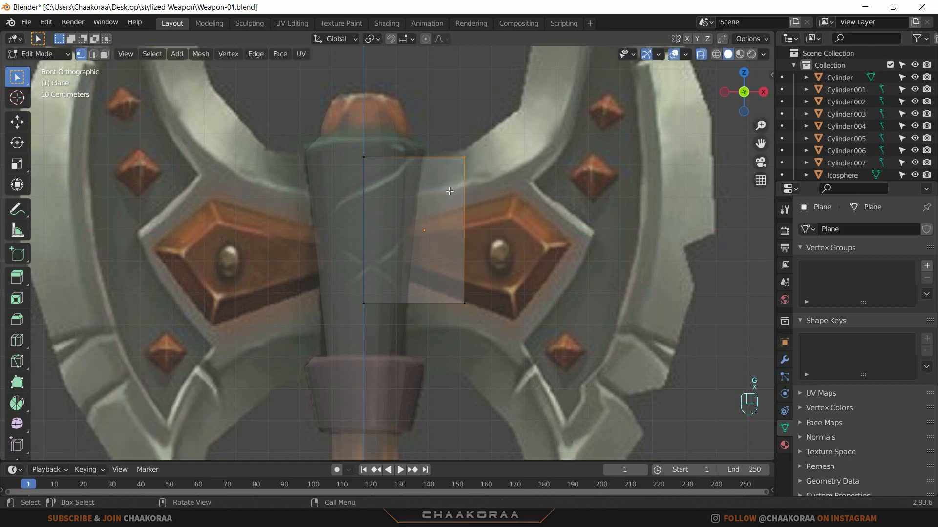
pyautogui.press('z')
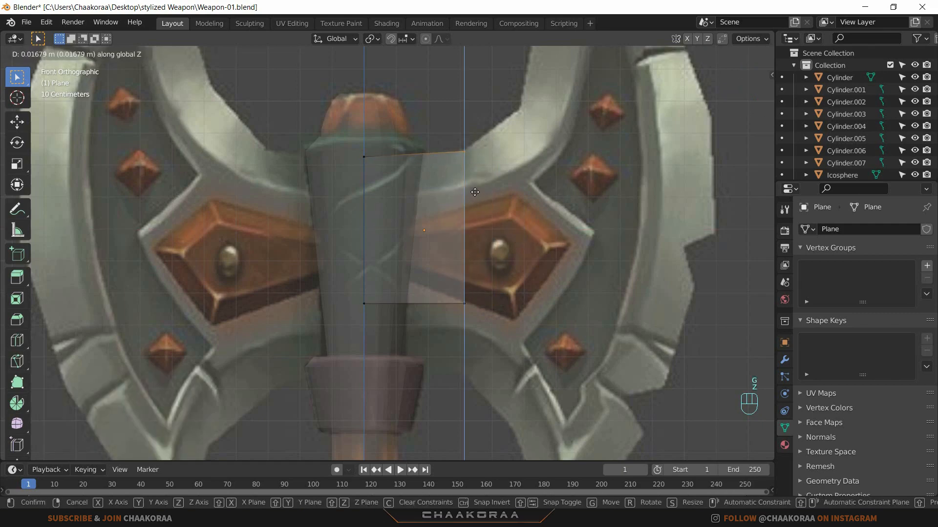
pyautogui.click(475, 192)
# Step: Move the plane's two bottom vertices about 0.21 m down along Z to the blade's lower outline near the handle collar
pyautogui.scroll(-6, 488, 242)
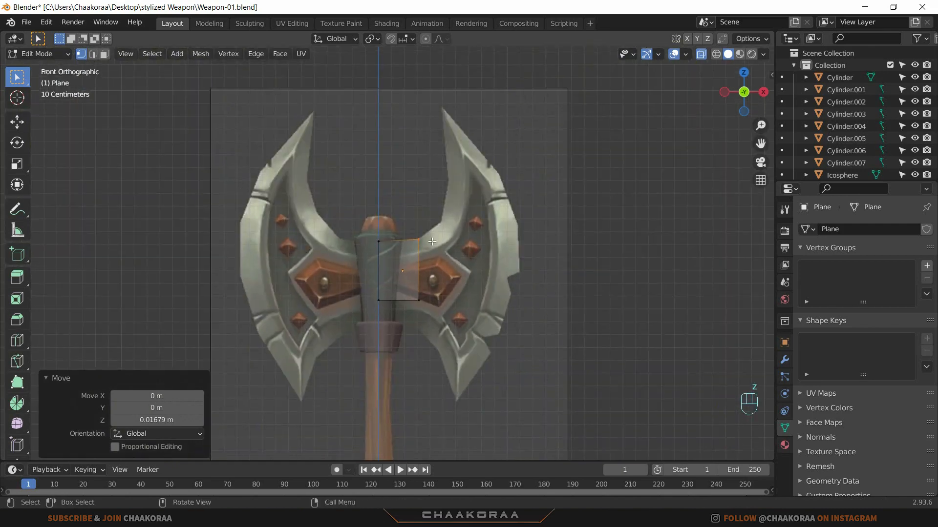
pyautogui.scroll(5, 454, 334)
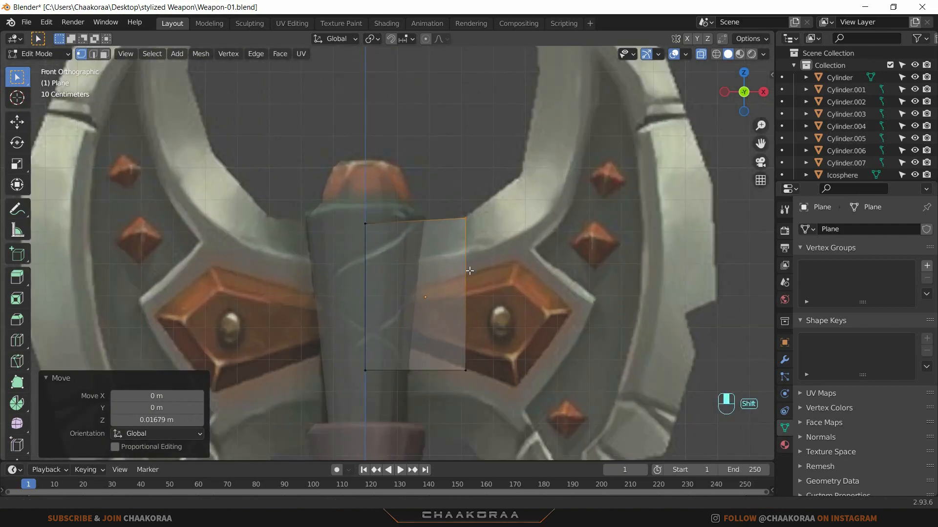
pyautogui.keyDown('shift'); pyautogui.moveTo(467, 270); pyautogui.dragTo(437, 181, button='middle'); pyautogui.keyUp('shift')
pyautogui.scroll(-3, 437, 181)
pyautogui.scroll(1, 488, 224)
pyautogui.keyDown('shift'); pyautogui.moveTo(506, 247); pyautogui.dragTo(463, 195, button='middle'); pyautogui.keyUp('shift')
pyautogui.scroll(2, 490, 245)
pyautogui.scroll(2, 461, 197)
pyautogui.moveTo(471, 150); pyautogui.dragTo(263, 234)
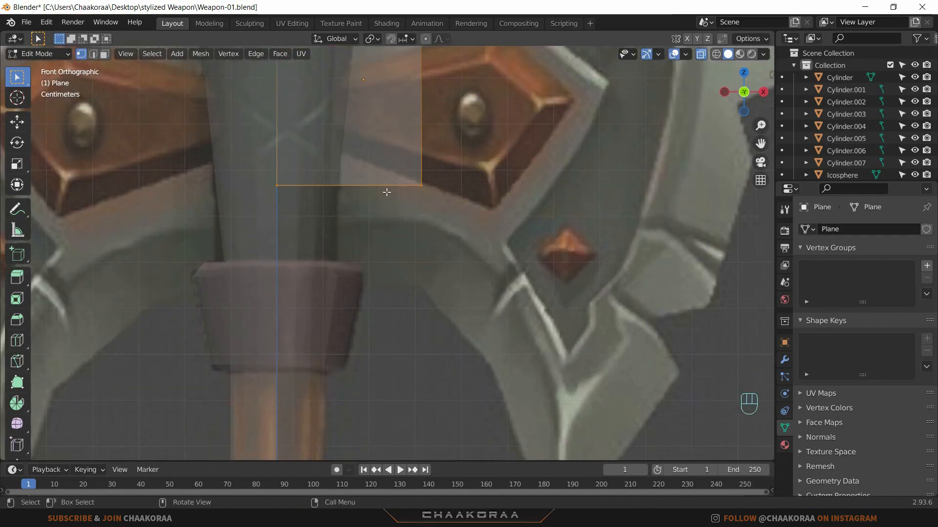
pyautogui.press('g')
pyautogui.press('z')
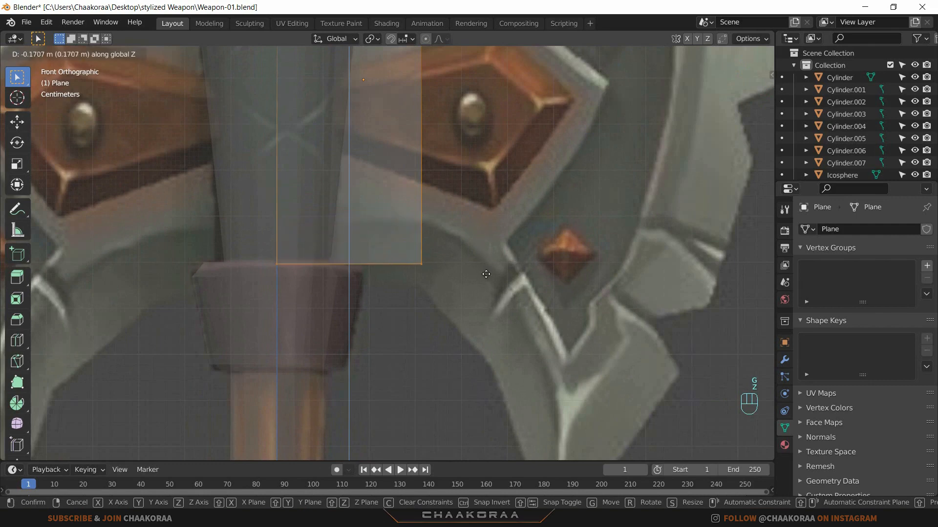
pyautogui.click(485, 287)
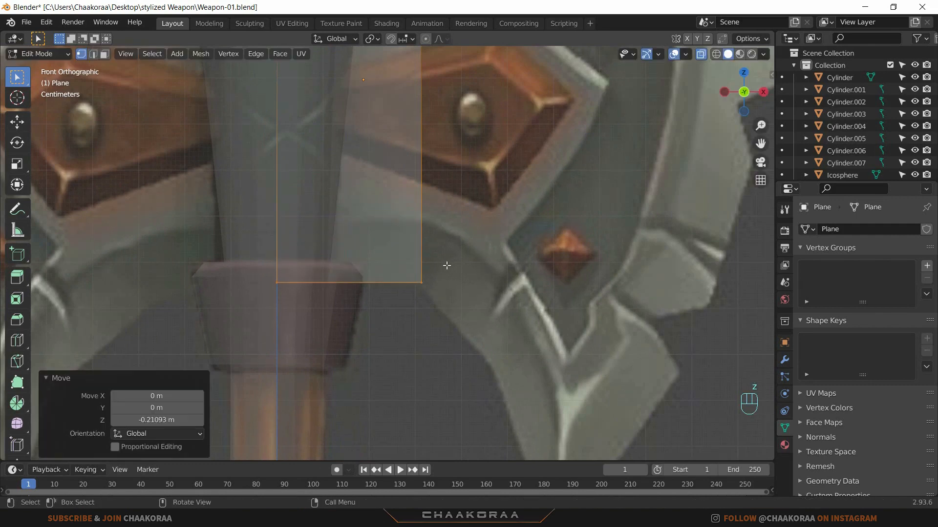
# Step: Nudge the plane's lower-right vertex about 0.005 m inward along X and 0.003 m down onto the blade's lower outline
pyautogui.moveTo(446, 265); pyautogui.dragTo(413, 301)
pyautogui.press('g')
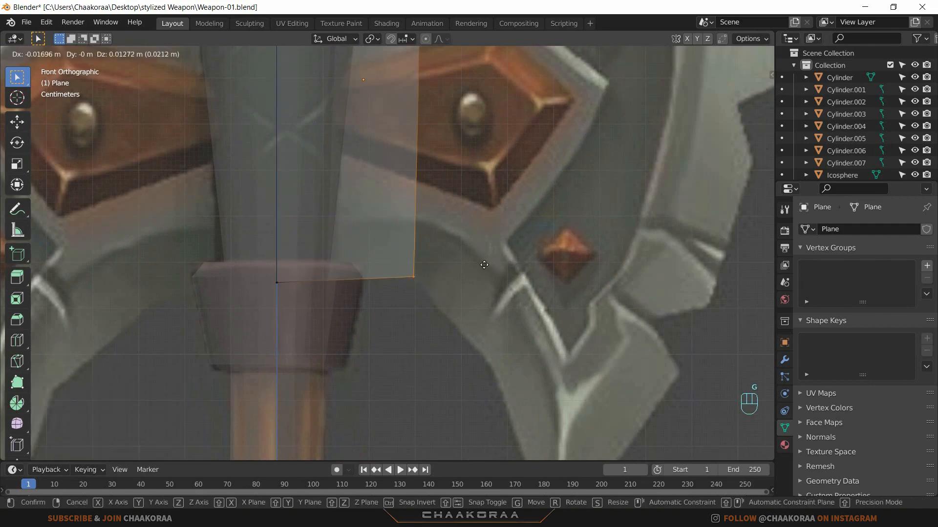
pyautogui.click(489, 272)
# Step: Extrude the plane's right edge about 0.18 m along X and 0.13 m up along Z, following the blade's upper outline
pyautogui.scroll(-4, 489, 272)
pyautogui.keyDown('shift'); pyautogui.moveTo(489, 272); pyautogui.dragTo(484, 334, button='middle'); pyautogui.keyUp('shift')
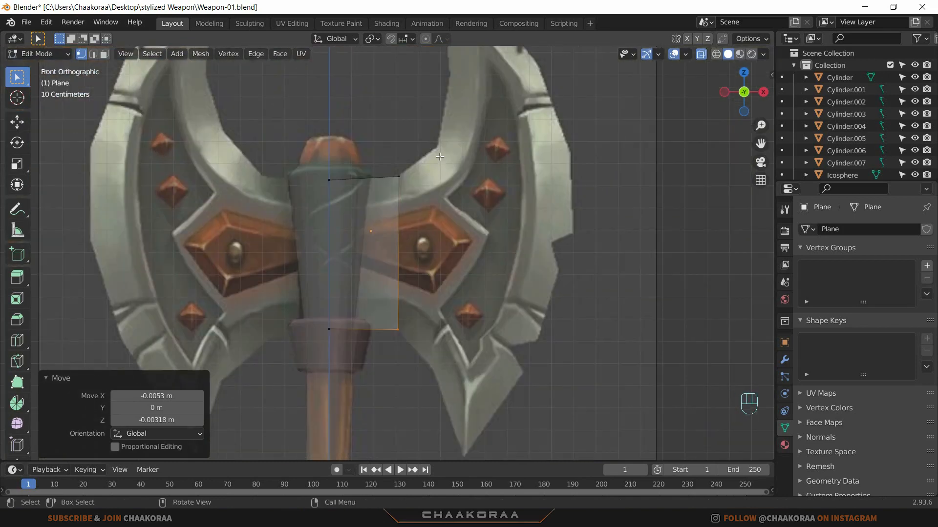
pyautogui.moveTo(440, 156); pyautogui.dragTo(386, 357)
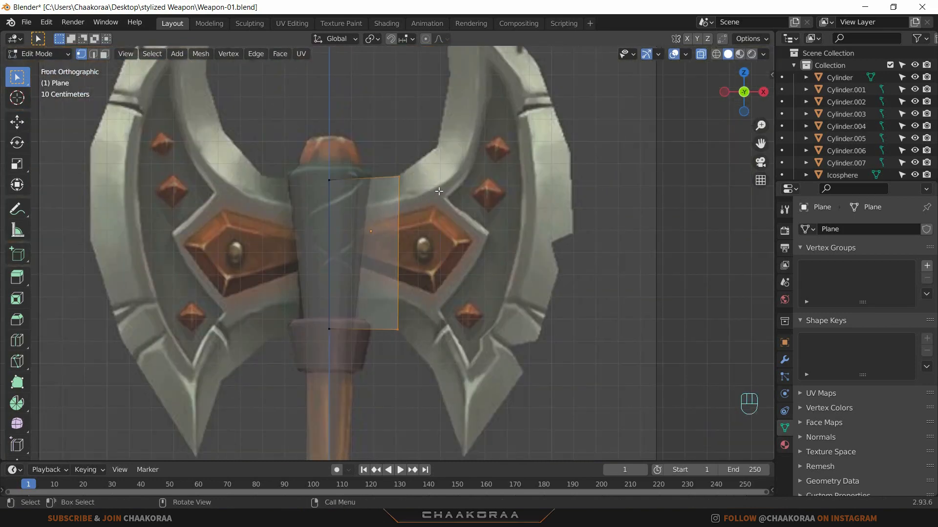
pyautogui.press('e')
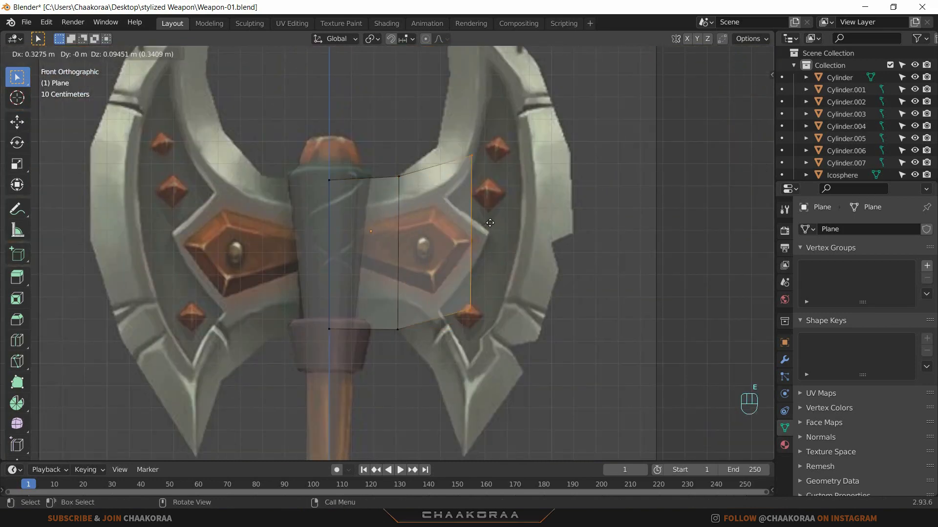
pyautogui.click(490, 198)
# Step: Move the extruded edge's bottom vertex down along Z to the blade's lower outline, where the lower spike begins
pyautogui.keyDown('shift'); pyautogui.moveTo(470, 272); pyautogui.dragTo(474, 184, button='middle'); pyautogui.keyUp('shift')
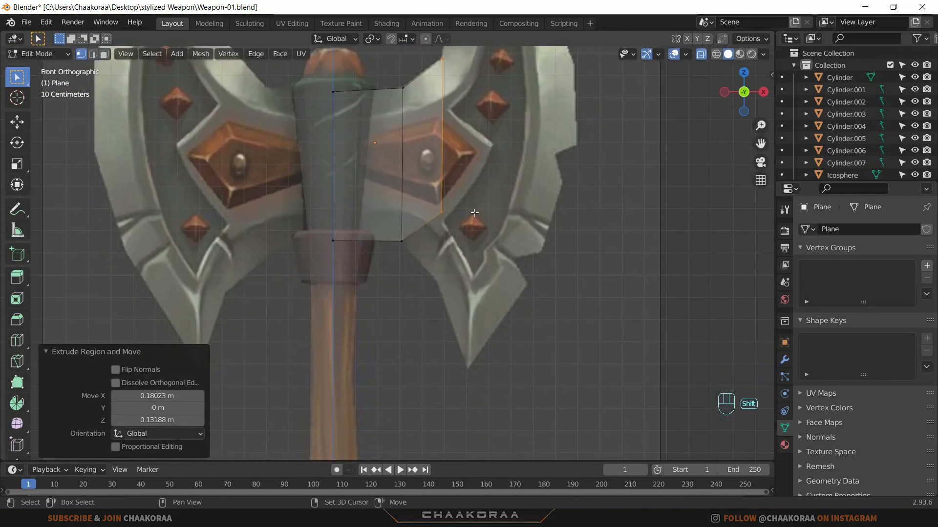
pyautogui.press('g')
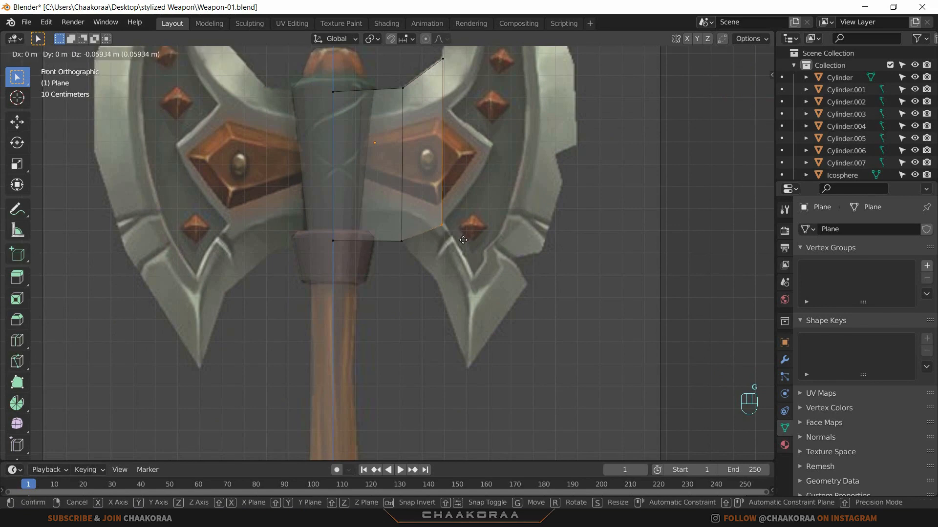
pyautogui.click(460, 290)
# Step: Nudge the extruded edge's top vertex about -0.003 m along X and 0.006 m along Z onto the blade's inner corner
pyautogui.scroll(1, 439, 274)
pyautogui.scroll(4, 409, 332)
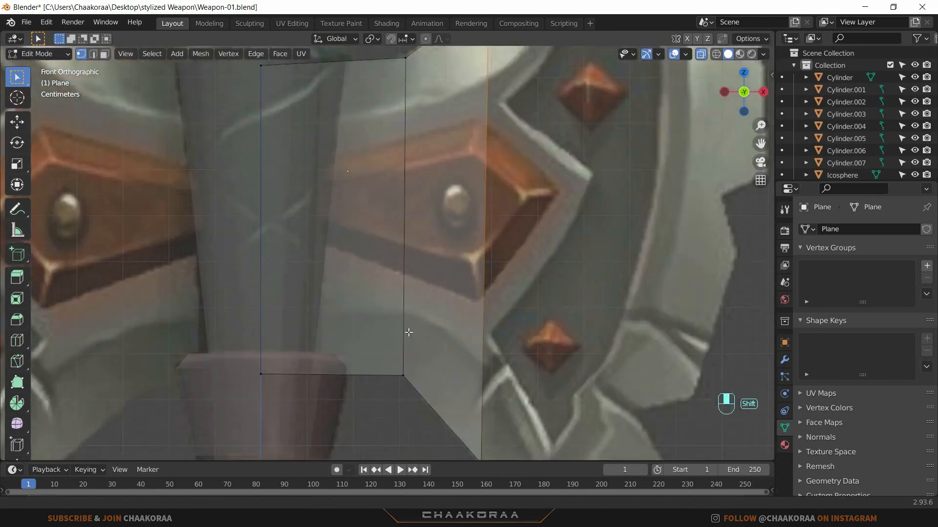
pyautogui.keyDown('shift'); pyautogui.moveTo(408, 332); pyautogui.dragTo(371, 488, button='middle'); pyautogui.keyUp('shift')
pyautogui.press('g')
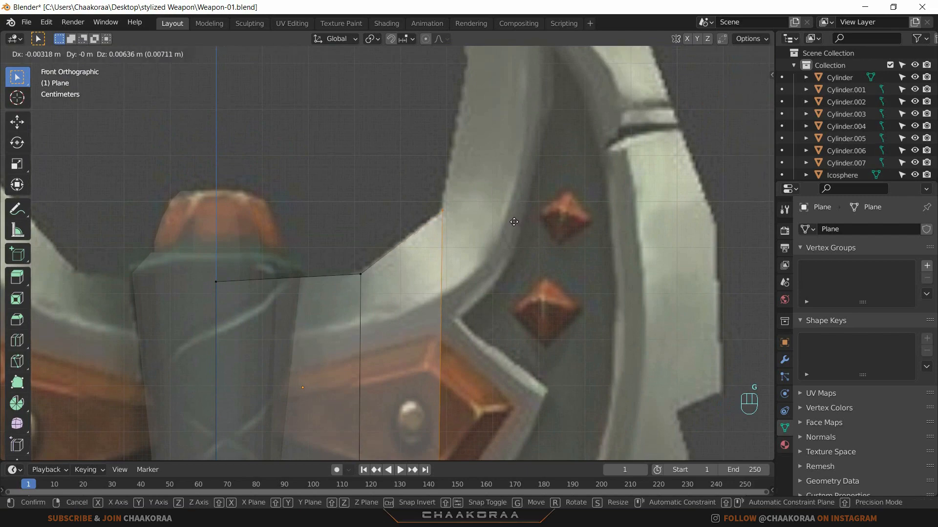
pyautogui.click(514, 222)
# Step: Extrude the whole outer edge sideways along X, about 0.59 m, to the blade's outer cutting edge
pyautogui.scroll(-4, 514, 221)
pyautogui.keyDown('shift'); pyautogui.moveTo(508, 337); pyautogui.dragTo(439, 339, button='middle'); pyautogui.keyUp('shift')
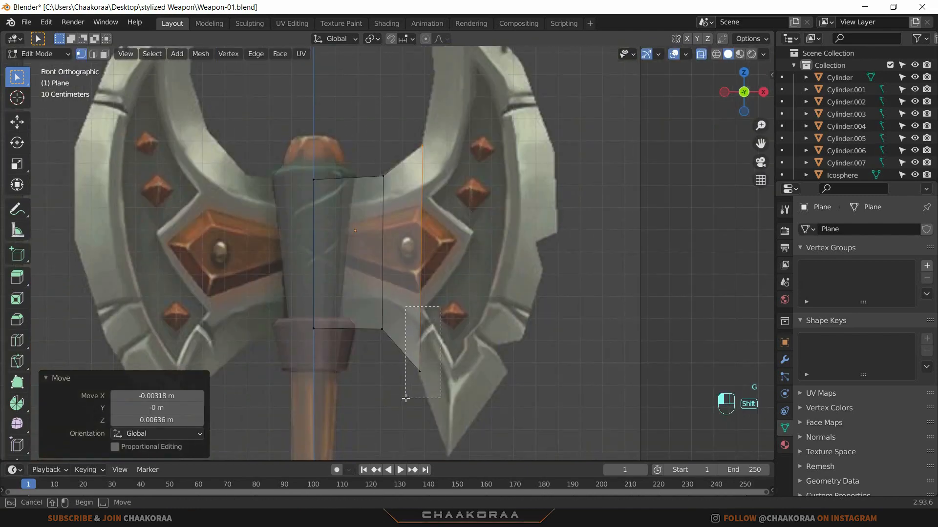
pyautogui.keyDown('shift'); pyautogui.moveTo(406, 398); pyautogui.dragTo(405, 398); pyautogui.keyUp('shift')
pyautogui.press('e')
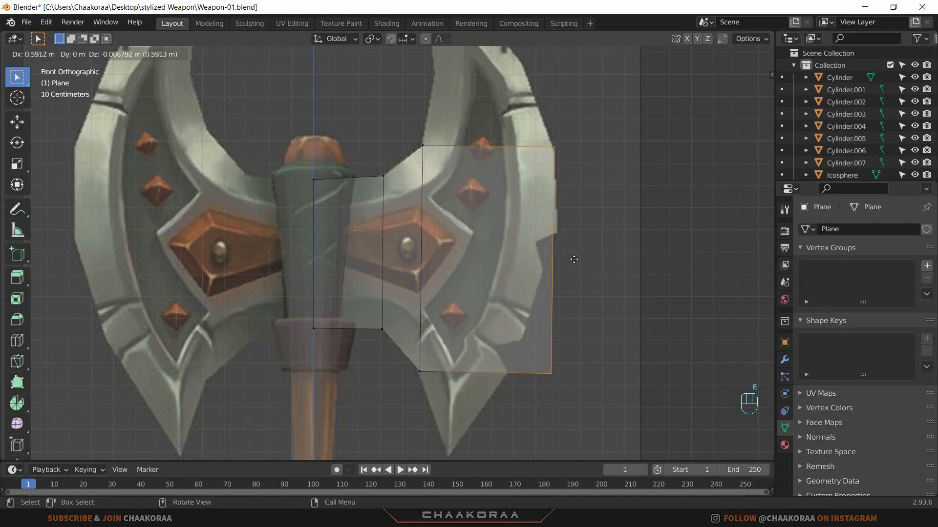
pyautogui.click(561, 276)
# Step: Move the new edge's lower vertex about 0.20 m inward along X and 0.01 m up to the blade's lower outer outline
pyautogui.keyDown('shift'); pyautogui.moveTo(561, 276); pyautogui.dragTo(543, 238, button='middle'); pyautogui.keyUp('shift')
pyautogui.keyDown('shift'); pyautogui.moveTo(559, 288); pyautogui.dragTo(513, 338); pyautogui.keyUp('shift')
pyautogui.press('g')
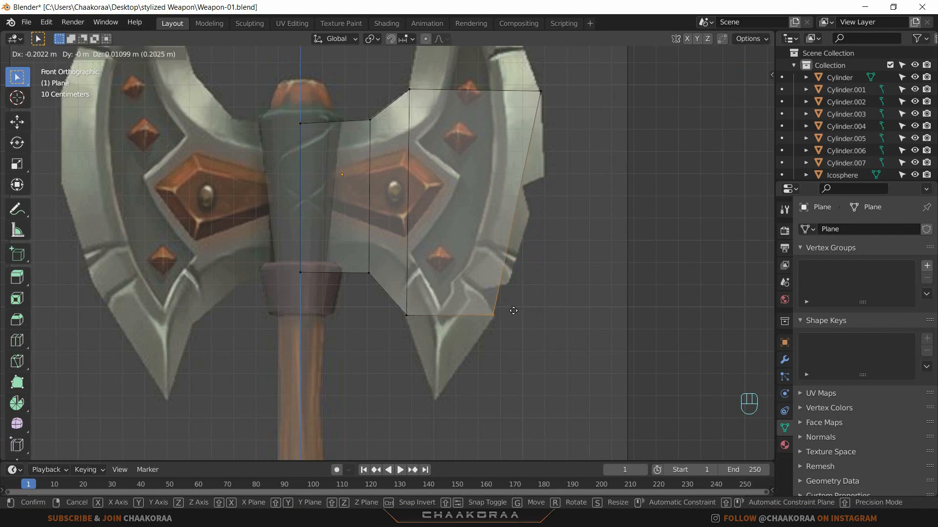
pyautogui.click(514, 311)
# Step: Nudge the outer section's upper-right vertex slightly inward along X onto the blade's outer outline
pyautogui.scroll(1, 522, 249)
pyautogui.scroll(2, 532, 191)
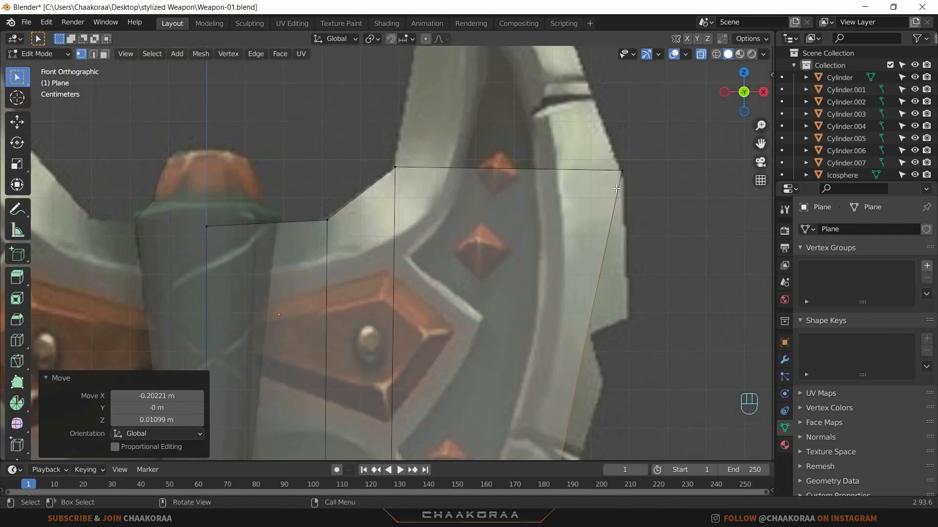
pyautogui.keyDown('shift'); pyautogui.click(635, 165); pyautogui.keyUp('shift')
pyautogui.press('g')
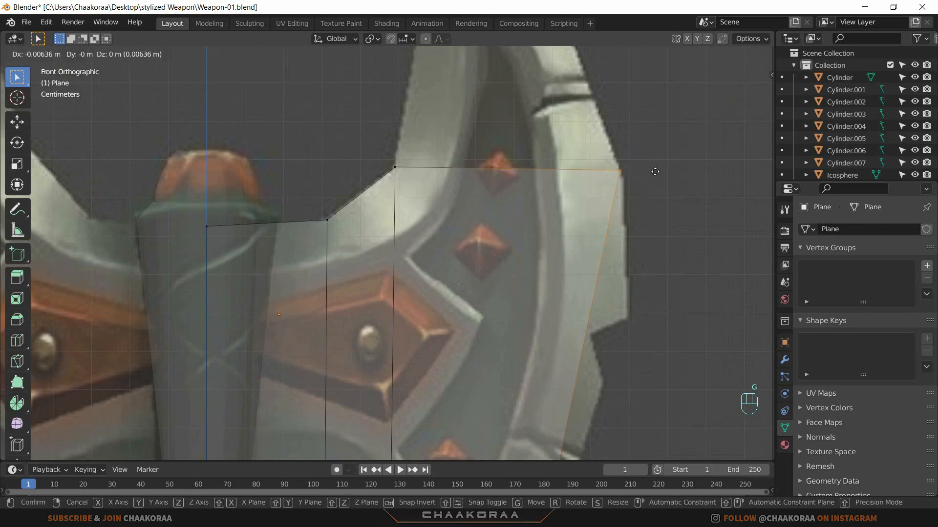
pyautogui.click(653, 170)
# Step: Extrude the outer section's top edge about 0.06 m along X and 0.32 m up along Z, following the upper horn's inner outline
pyautogui.moveTo(650, 141); pyautogui.dragTo(391, 246)
pyautogui.keyDown('shift'); pyautogui.moveTo(523, 161); pyautogui.dragTo(525, 348, button='middle'); pyautogui.keyUp('shift')
pyautogui.press('e')
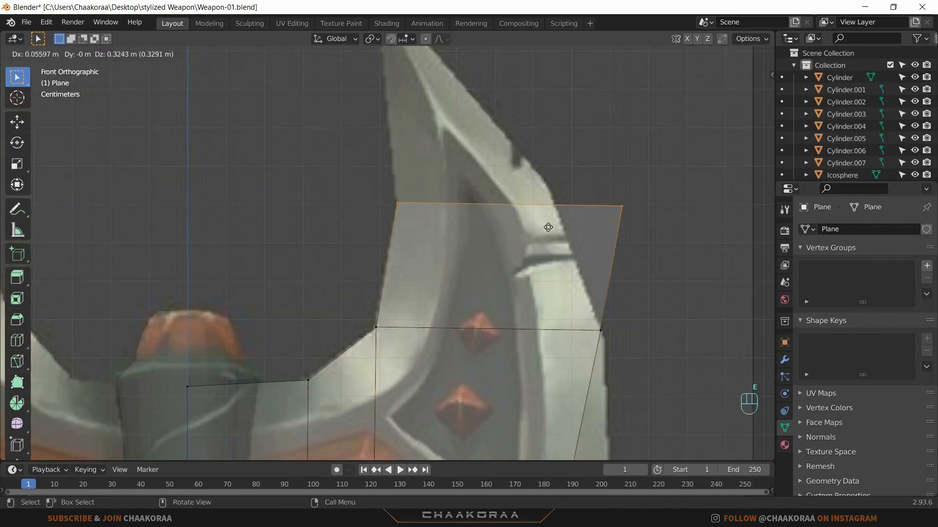
pyautogui.click(548, 228)
# Step: Move the extruded edge's outer vertex about 0.17 m inward along X and 0.006 m up to the horn's outer outline
pyautogui.moveTo(651, 184); pyautogui.dragTo(609, 266)
pyautogui.press('g')
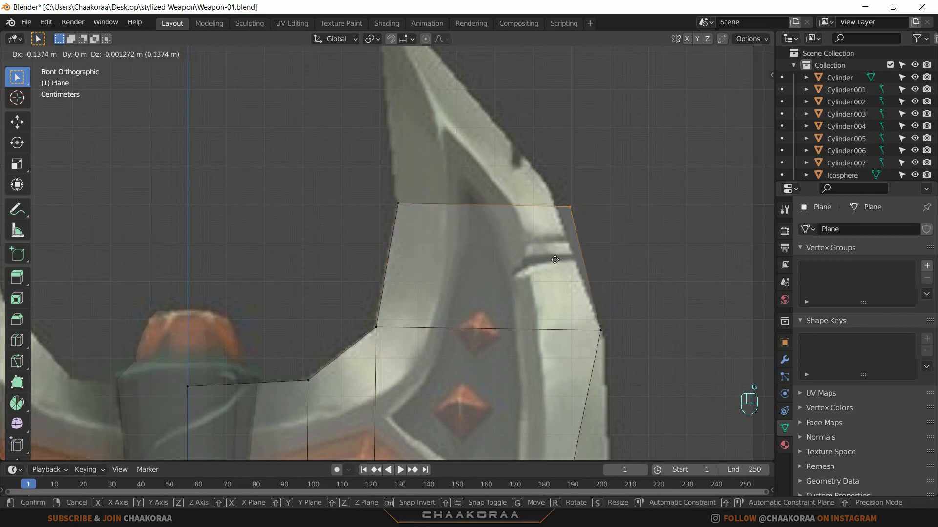
pyautogui.click(546, 258)
# Step: Extrude the horn's top edge about -0.05 m along X and 0.56 m up along Z to the horn's tip
pyautogui.keyDown('shift'); pyautogui.moveTo(505, 228); pyautogui.dragTo(527, 274, button='middle'); pyautogui.keyUp('shift')
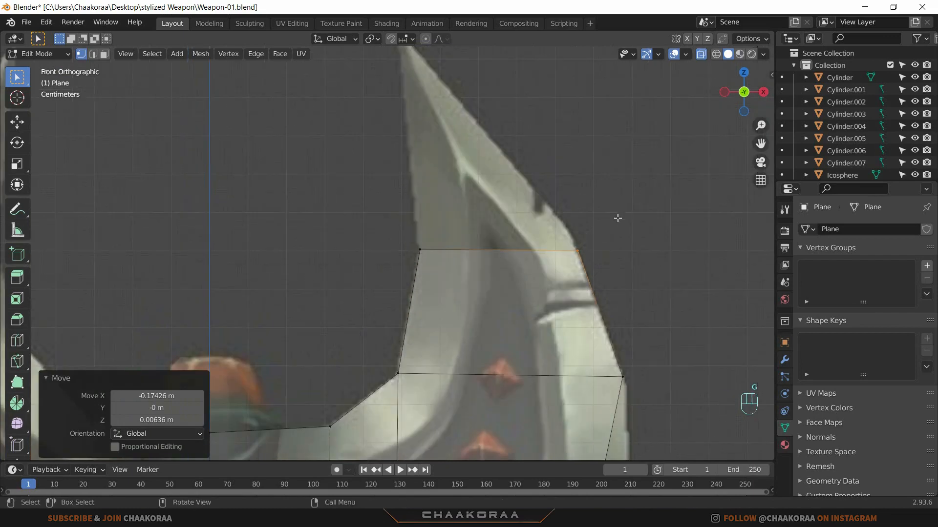
pyautogui.moveTo(623, 211); pyautogui.dragTo(382, 289)
pyautogui.keyDown('shift'); pyautogui.moveTo(512, 198); pyautogui.dragTo(513, 279, button='middle'); pyautogui.keyUp('shift')
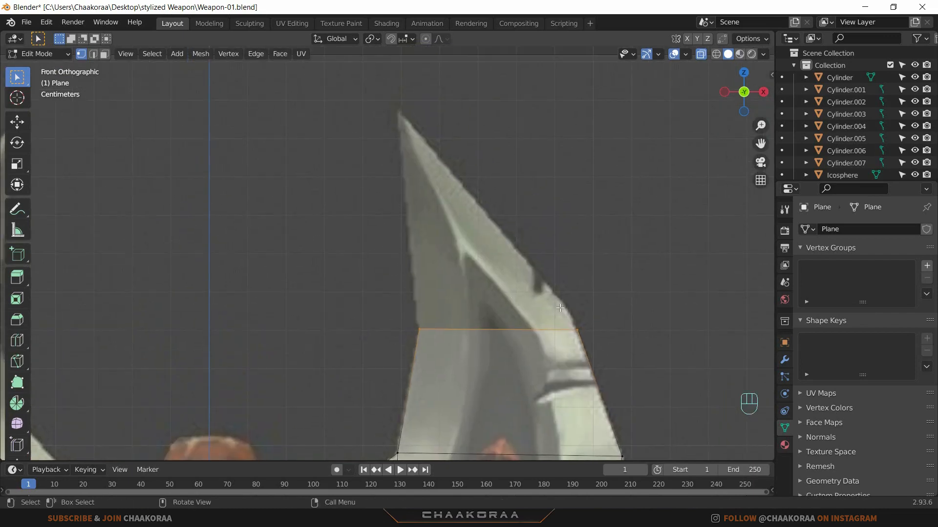
pyautogui.press('e')
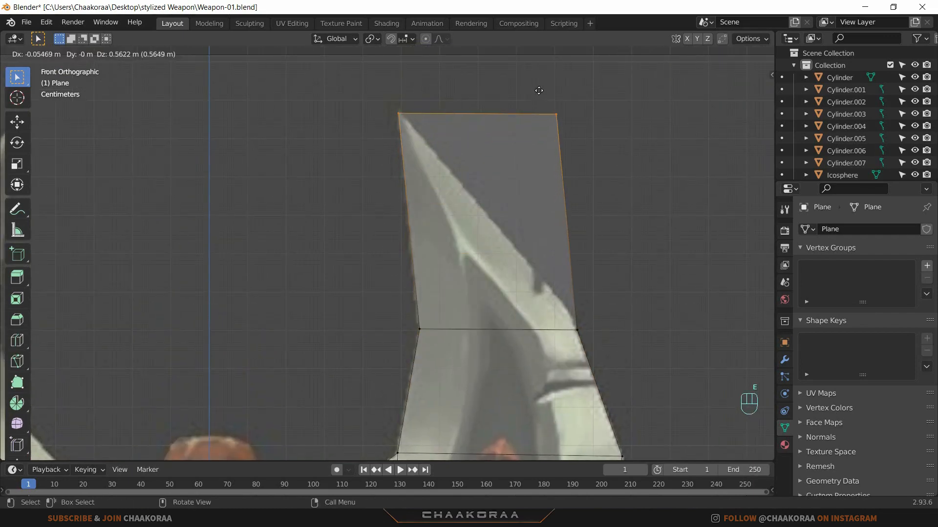
pyautogui.click(539, 91)
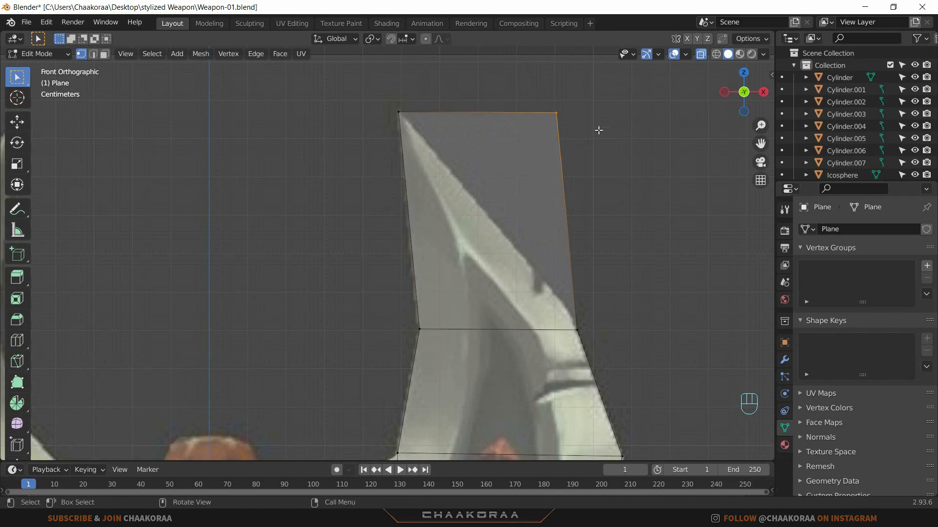
# Step: Move the tip section's outer vertex about -0.20 m in X and -0.25 m in Z, and the one below -0.024 m and 0.045 m, onto the outline
pyautogui.press('g')
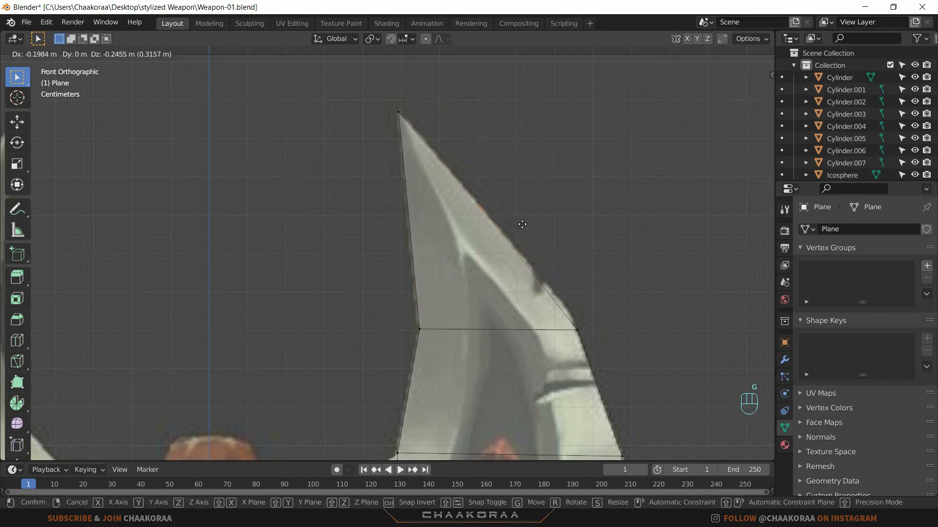
pyautogui.click(522, 224)
pyautogui.click(576, 330)
pyautogui.press('g')
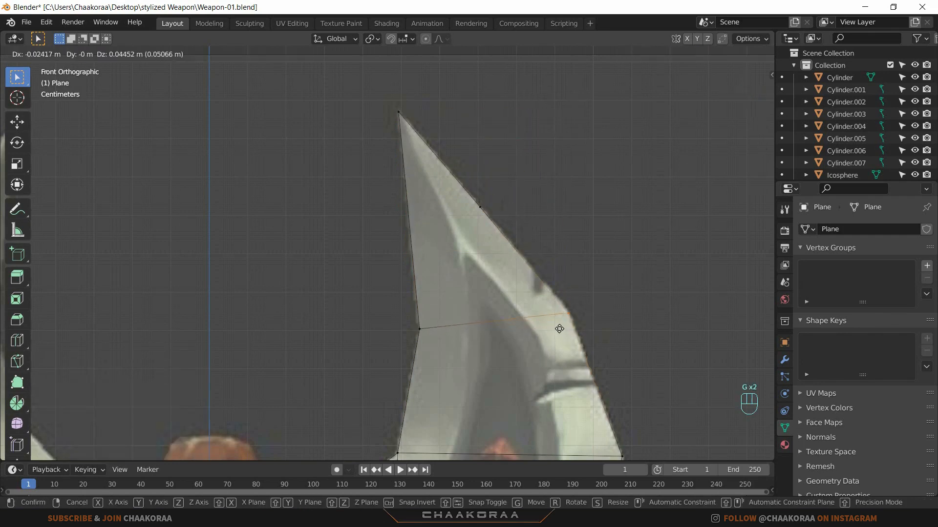
pyautogui.click(559, 329)
# Step: Extrude the blade section's bottom edge about 0.126 m along X and 0.384 m down along Z to the lower spike's tip
pyautogui.scroll(-2, 559, 329)
pyautogui.keyDown('shift'); pyautogui.moveTo(559, 328); pyautogui.dragTo(551, 104, button='middle'); pyautogui.keyUp('shift')
pyautogui.keyDown('shift'); pyautogui.moveTo(531, 294); pyautogui.dragTo(576, 144, button='middle'); pyautogui.keyUp('shift')
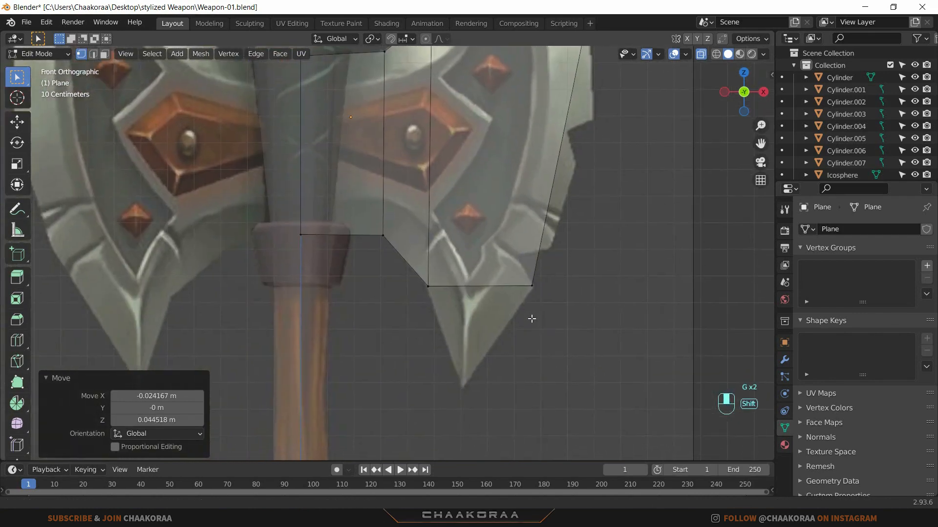
pyautogui.scroll(2, 532, 319)
pyautogui.moveTo(626, 269); pyautogui.dragTo(427, 342)
pyautogui.keyDown('shift'); pyautogui.moveTo(644, 292); pyautogui.dragTo(632, 216, button='middle'); pyautogui.keyUp('shift')
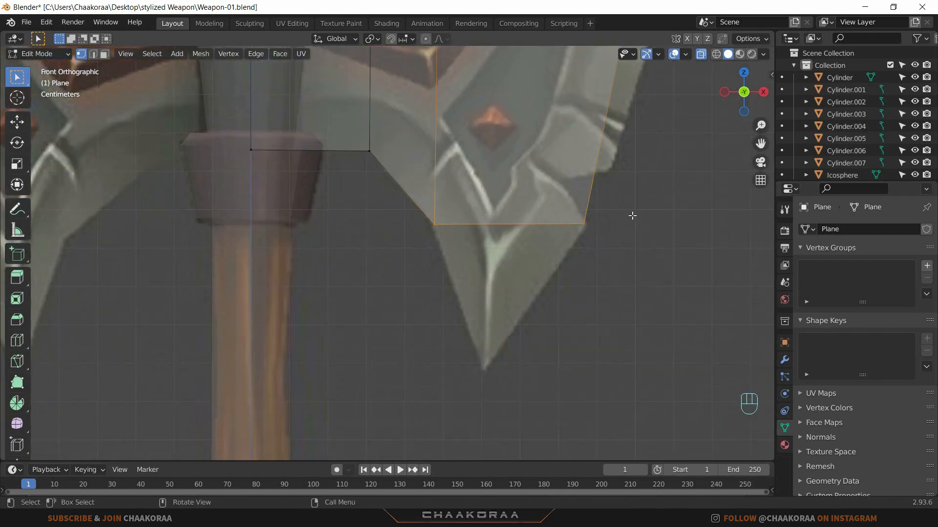
pyautogui.press('e')
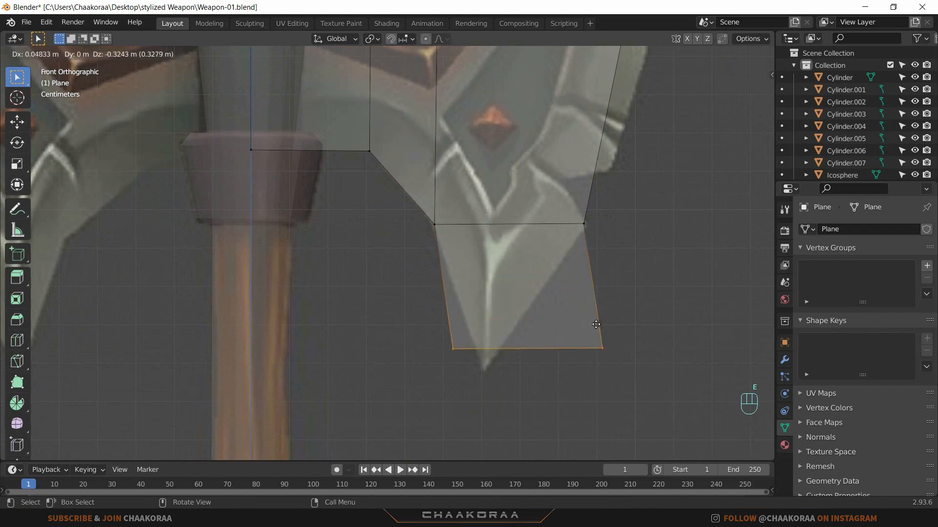
pyautogui.click(623, 390)
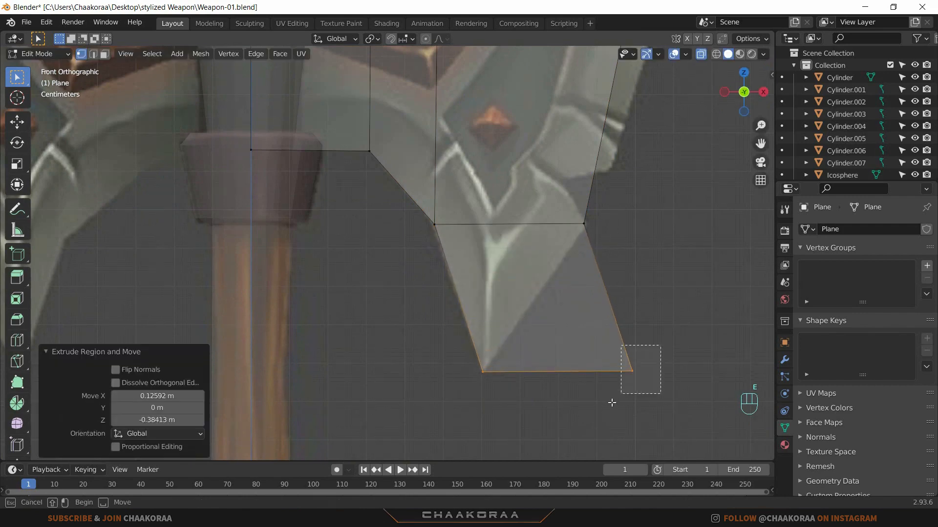
# Step: Move the lower spike's outer vertex about 0.225 m inward along X and 0.23 m up along Z onto the spike's outer outline
pyautogui.click(637, 383)
pyautogui.press('g')
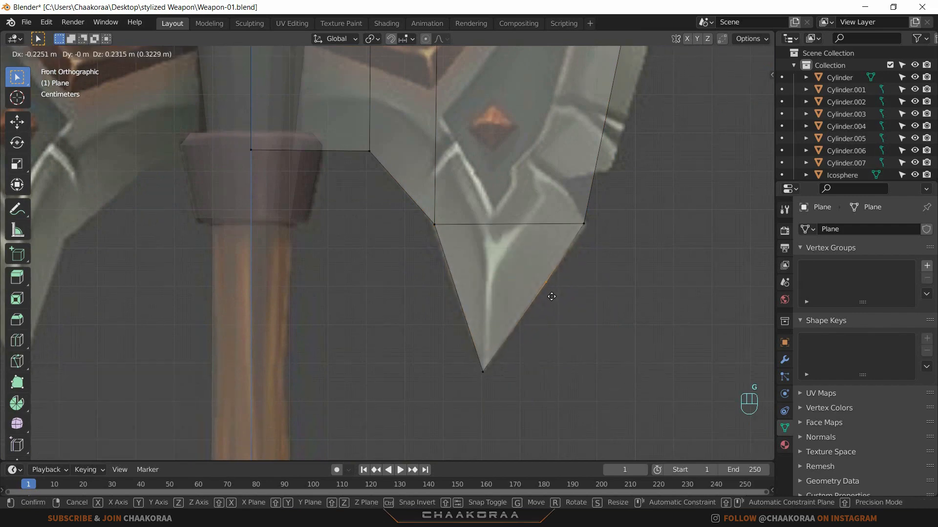
pyautogui.click(551, 297)
# Step: Add a centred horizontal loop cut across the blade and move its outer vertex about 0.125 m along X and 0.124 m up to the notch
pyautogui.scroll(-5, 537, 293)
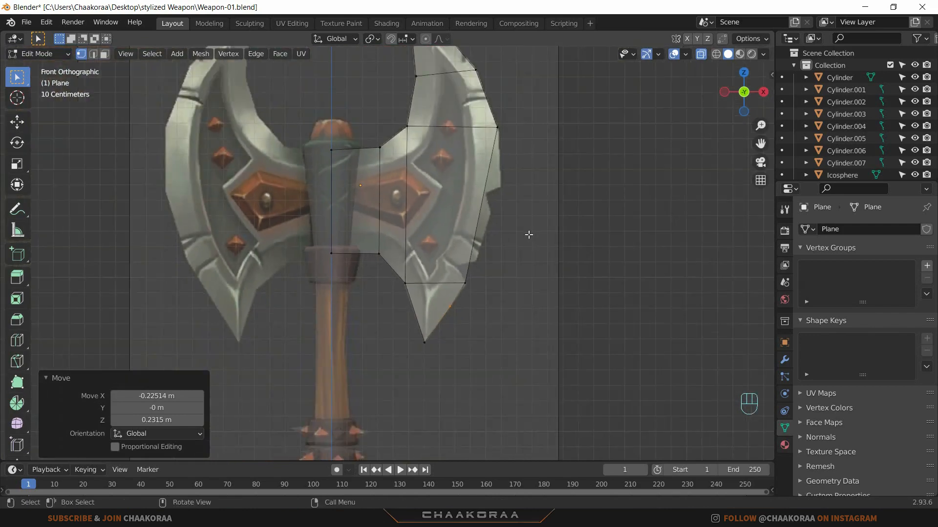
pyautogui.scroll(4, 510, 326)
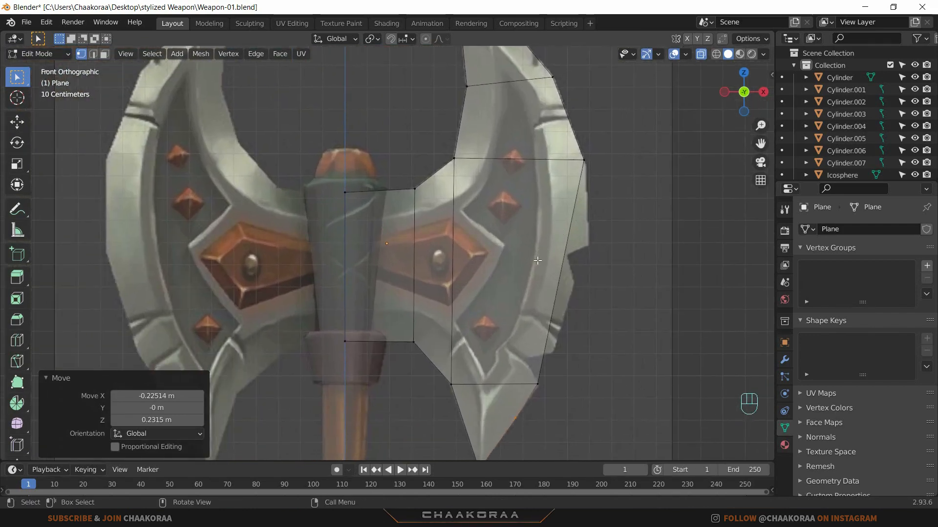
pyautogui.press('ctrl')
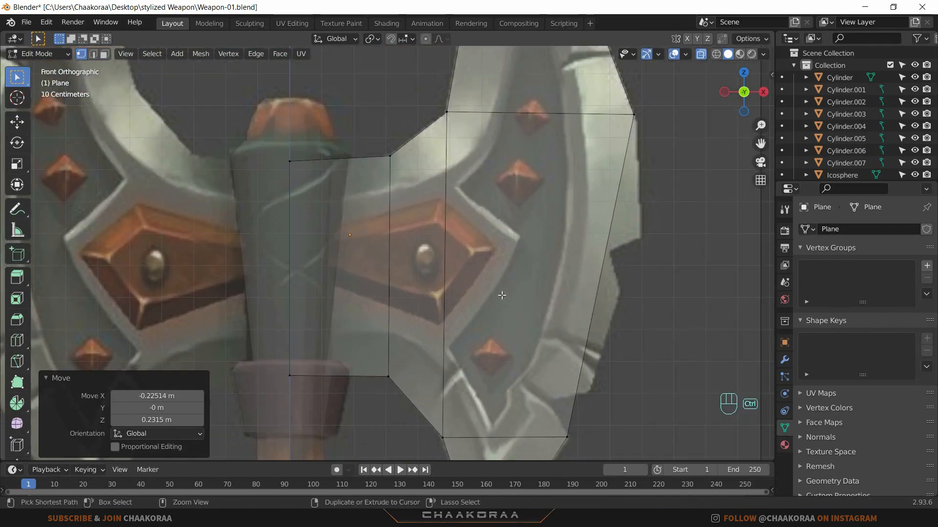
pyautogui.hotkey('ctrl', 'r')
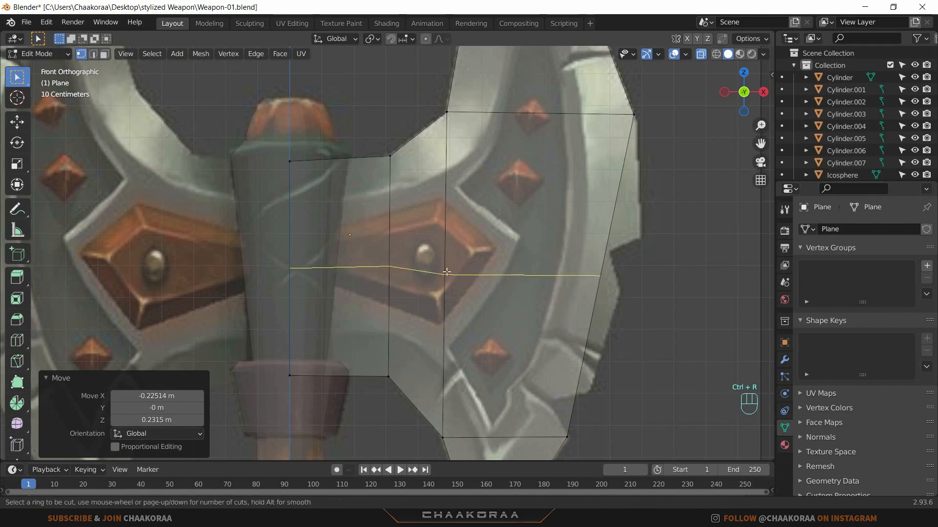
pyautogui.click(447, 272)
pyautogui.rightClick(625, 179)
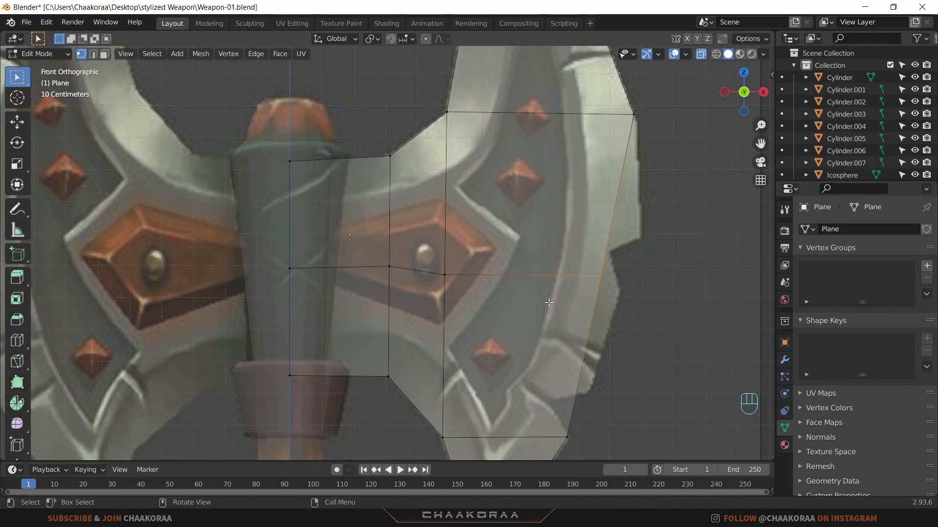
pyautogui.press('g')
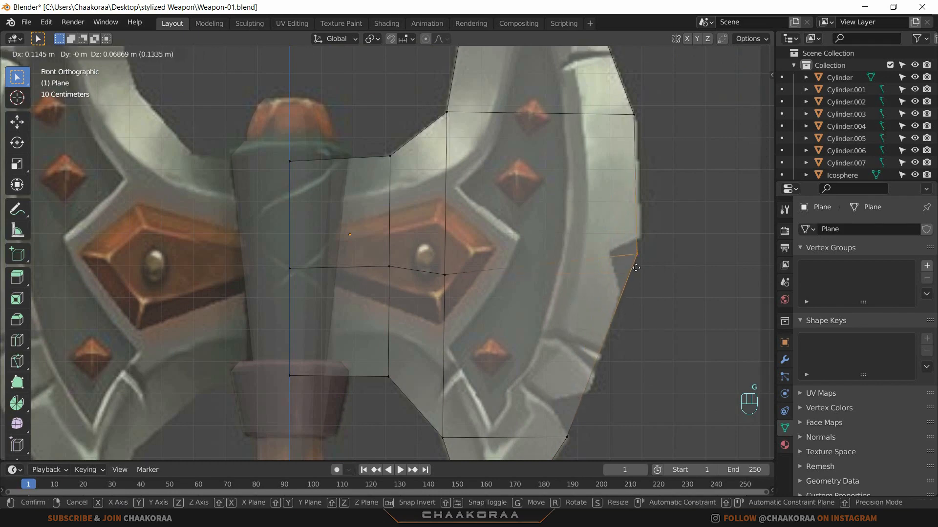
pyautogui.click(637, 259)
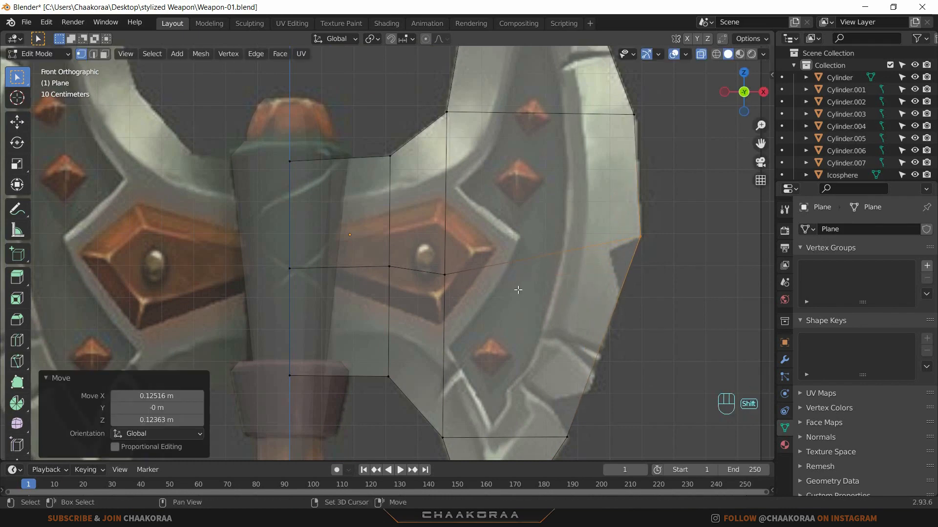
# Step: Raise the loop cut's two middle vertices along Z towards the height of the outer notch vertex
pyautogui.keyDown('shift'); pyautogui.moveTo(520, 289); pyautogui.dragTo(585, 288, button='middle'); pyautogui.keyUp('shift')
pyautogui.moveTo(533, 261); pyautogui.dragTo(441, 305)
pyautogui.hotkey('ctrl', 'z')
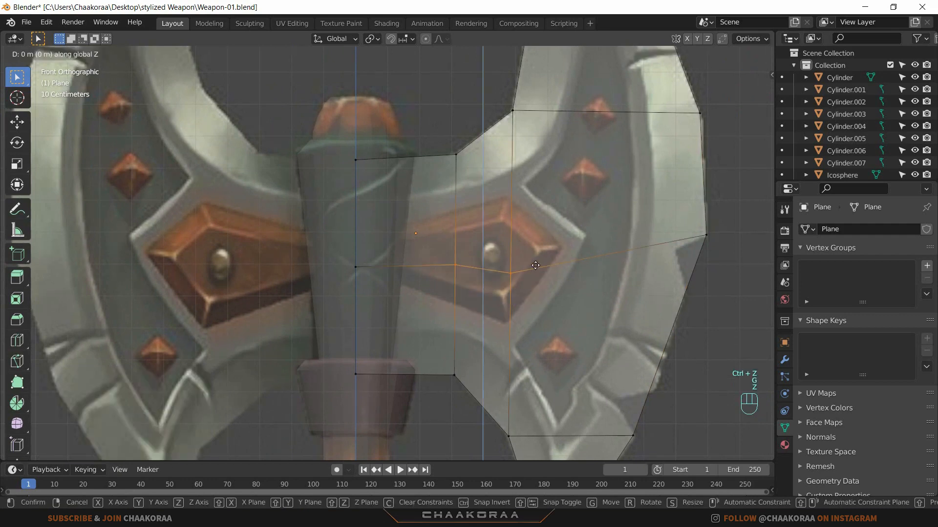
pyautogui.press('z')
pyautogui.click(518, 253)
# Step: Align the loop cut's remaining middle vertex with the notch along Z, and raise its innermost vertex about 0.049 m along Z
pyautogui.press('g')
pyautogui.press('z')
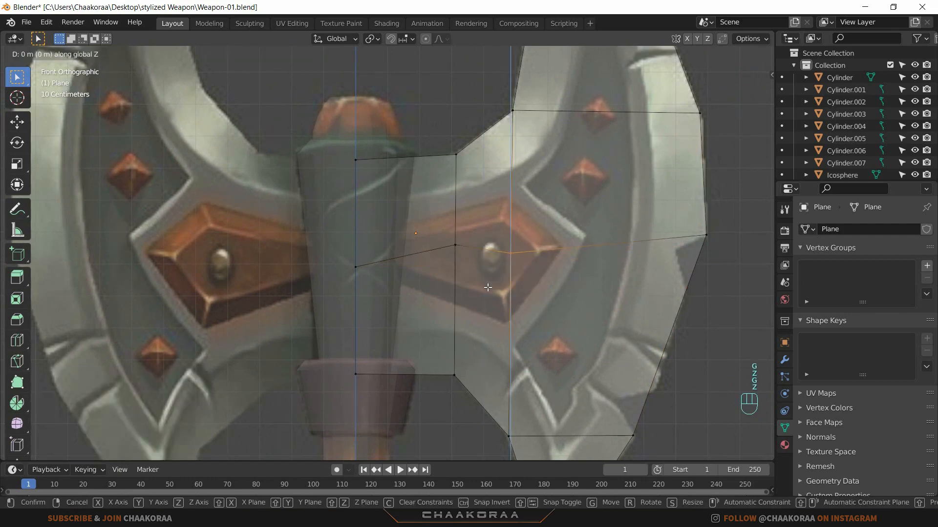
pyautogui.click(487, 277)
pyautogui.moveTo(389, 240); pyautogui.dragTo(308, 311)
pyautogui.press('g')
pyautogui.press('z')
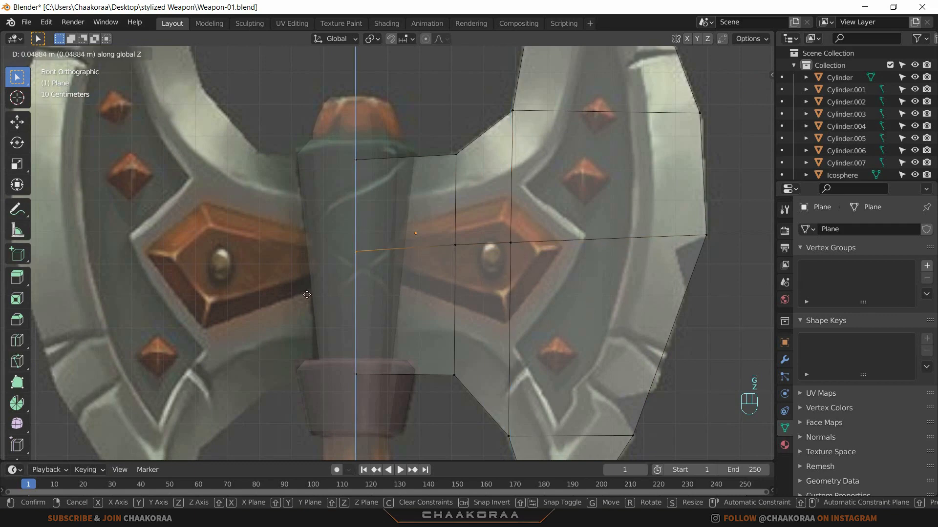
pyautogui.click(307, 294)
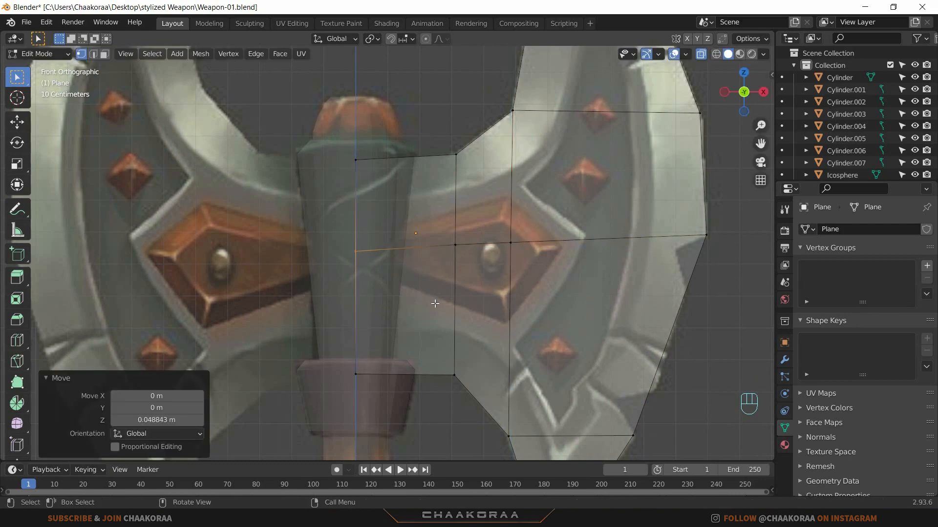
pyautogui.scroll(-4, 435, 303)
pyautogui.scroll(2, 548, 273)
pyautogui.keyDown('shift'); pyautogui.moveTo(567, 225); pyautogui.dragTo(547, 274, button='middle'); pyautogui.keyUp('shift')
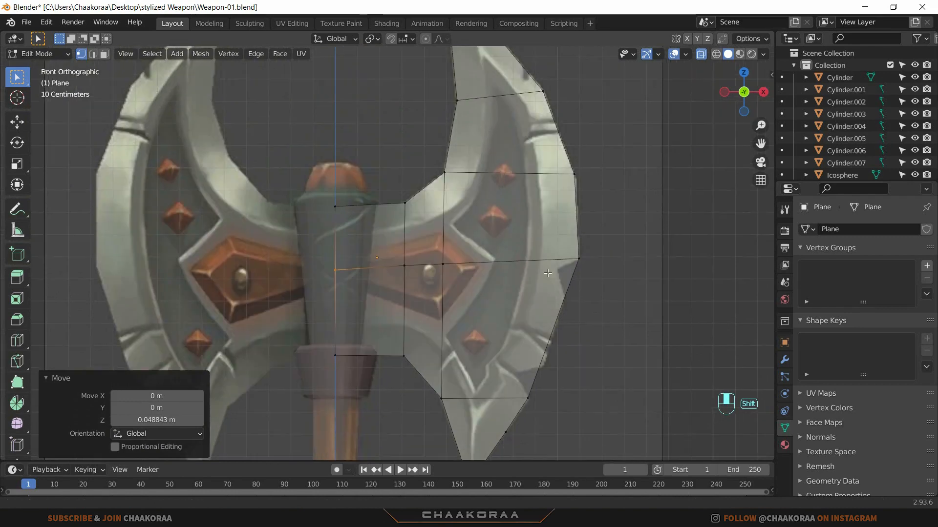
pyautogui.scroll(-3, 547, 274)
# Step: Return to Object Mode and add a Mirror modifier on the X axis to the blade plane
pyautogui.press('Tab')
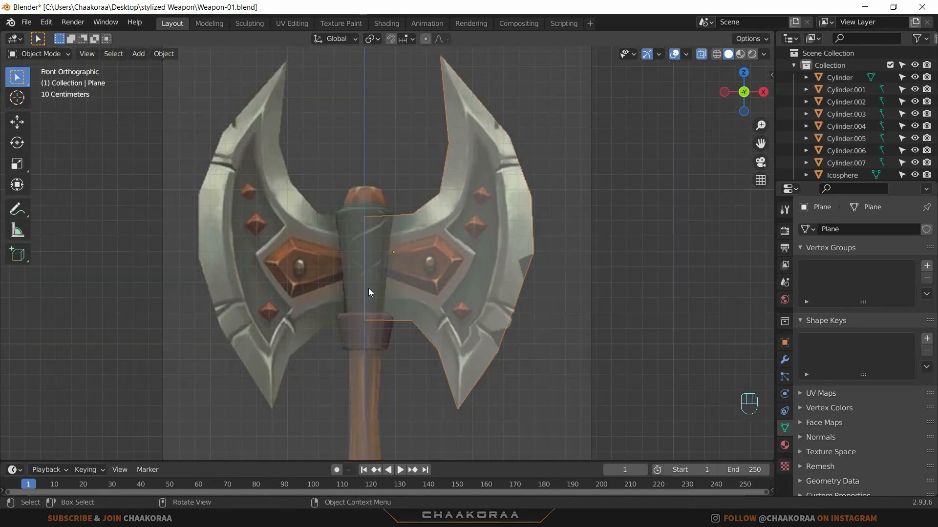
pyautogui.click(786, 361)
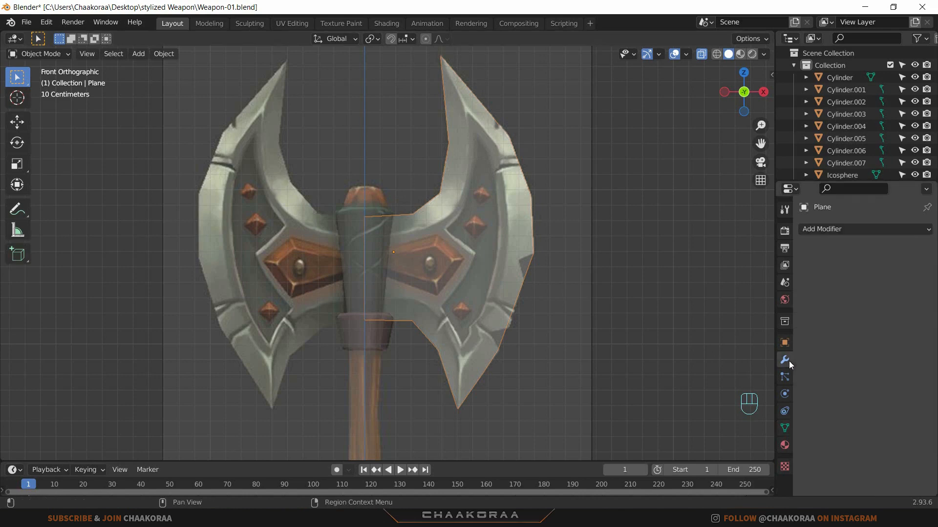
pyautogui.click(827, 228)
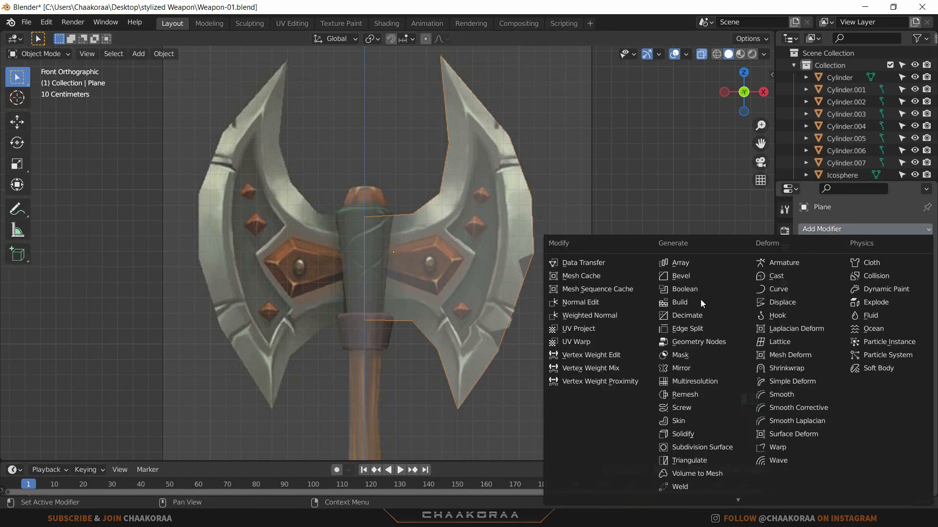
pyautogui.click(696, 369)
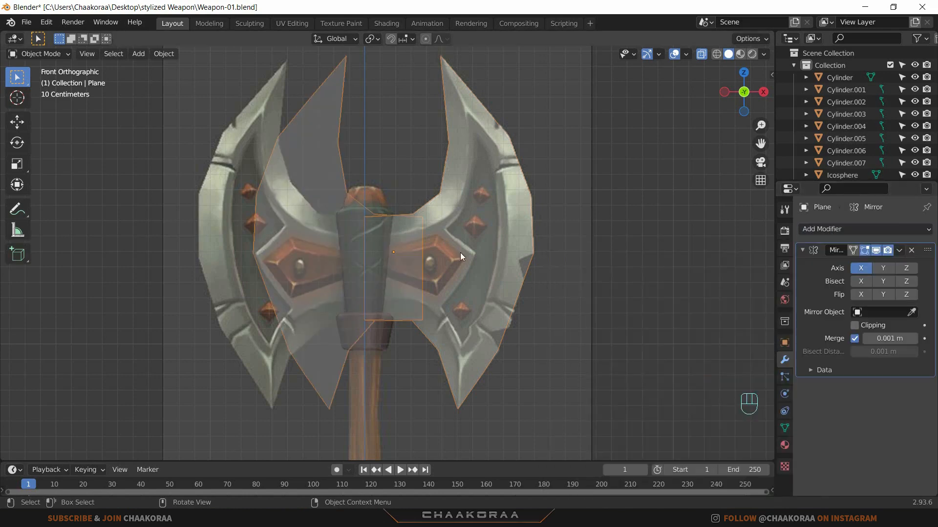
# Step: Examine the mirrored blade against the handle and reference image, switching X-ray off and back on
pyautogui.scroll(3, 434, 251)
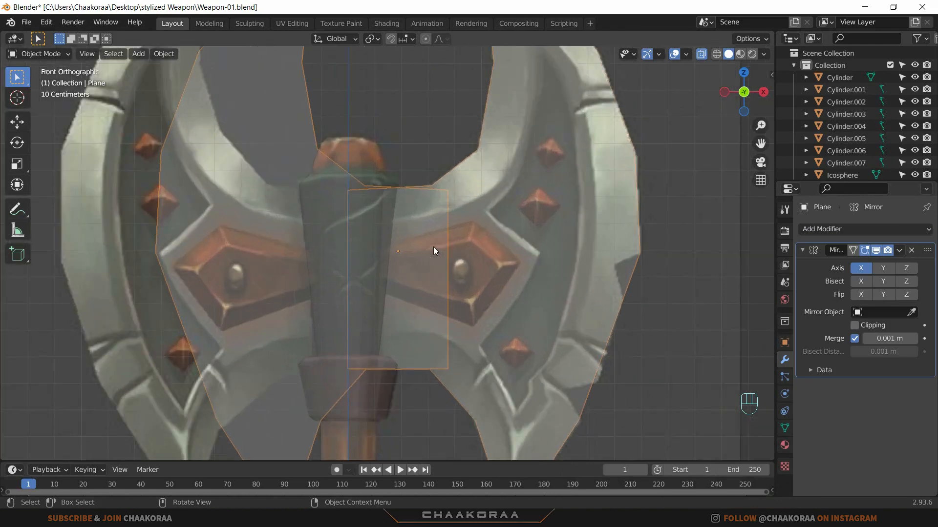
pyautogui.hotkey('alt', 'z')
pyautogui.scroll(-6, 432, 246)
pyautogui.scroll(4, 385, 227)
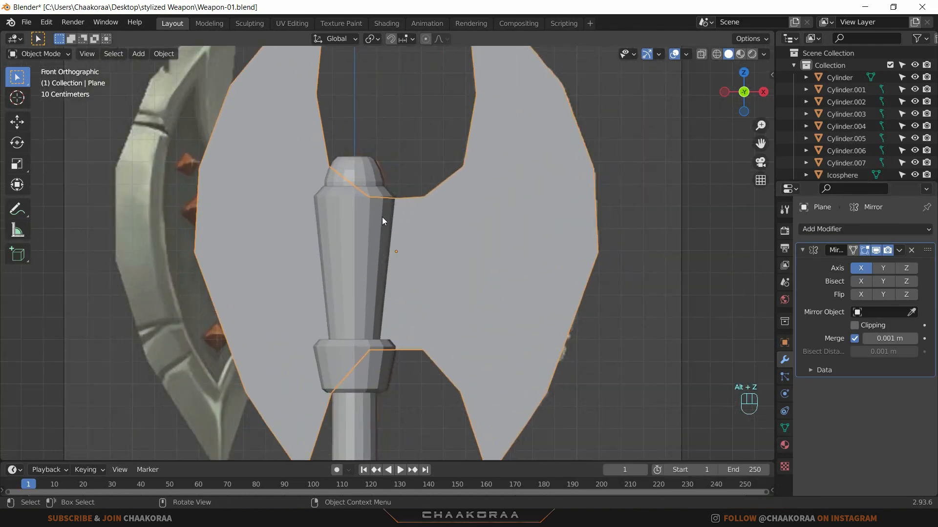
pyautogui.scroll(-3, 335, 229)
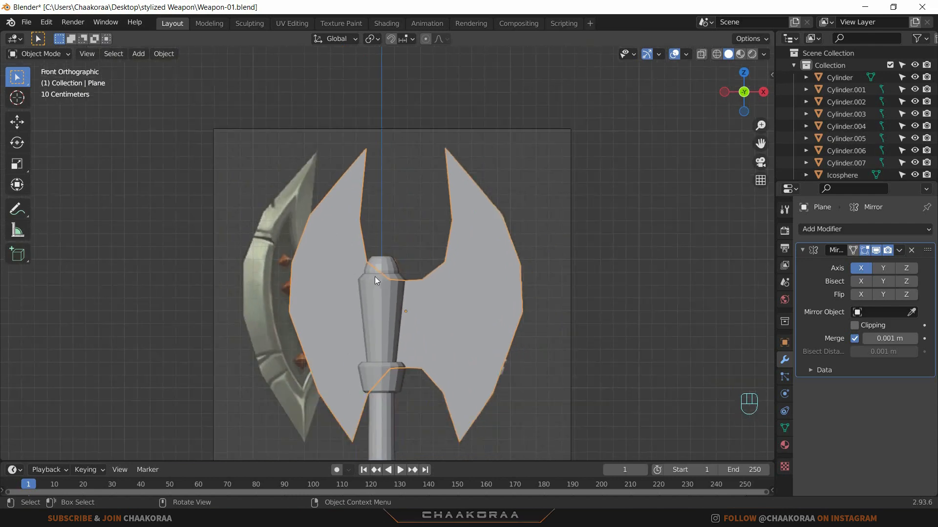
pyautogui.hotkey('alt', 'z')
pyautogui.scroll(5, 413, 286)
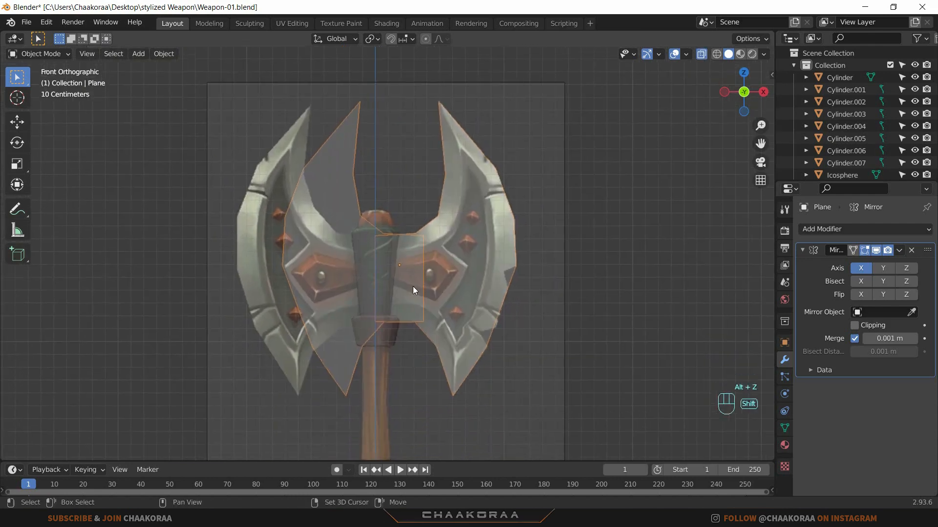
# Step: Turn off the Mirror modifier's X axis, toggling it to compare the blade with and without its mirrored copy
pyautogui.click(861, 270)
pyautogui.scroll(2, 438, 255)
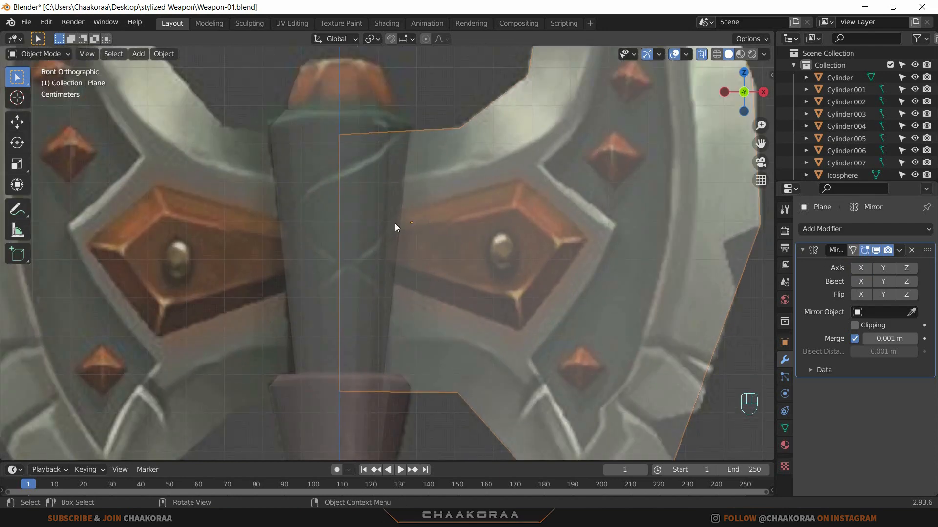
pyautogui.scroll(-3, 340, 221)
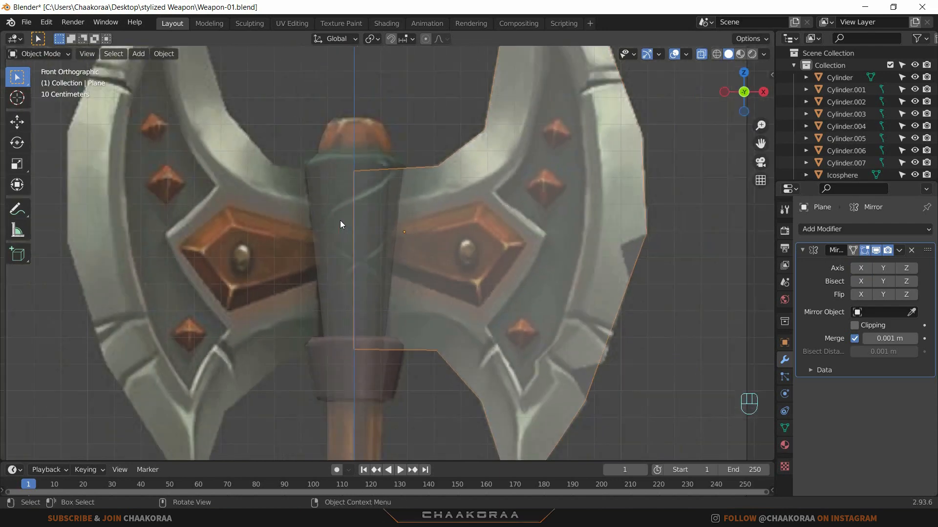
pyautogui.click(860, 270)
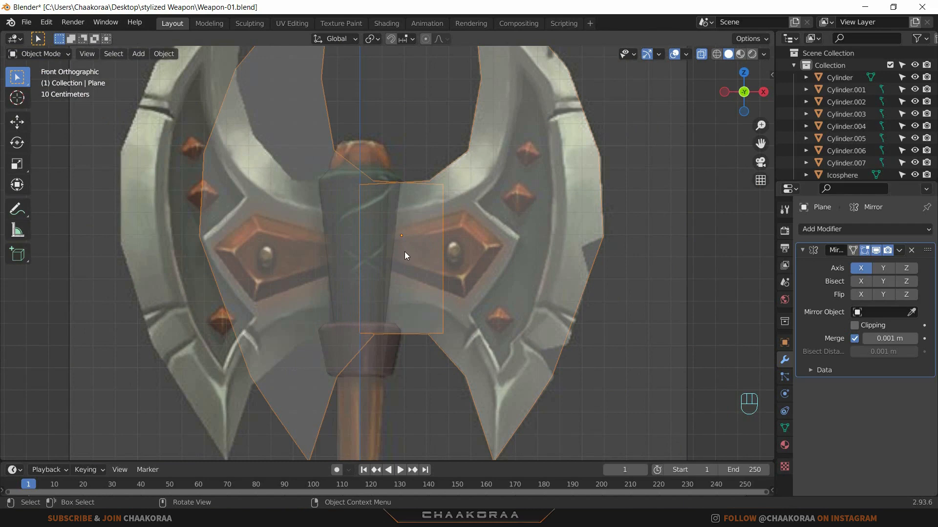
pyautogui.click(858, 269)
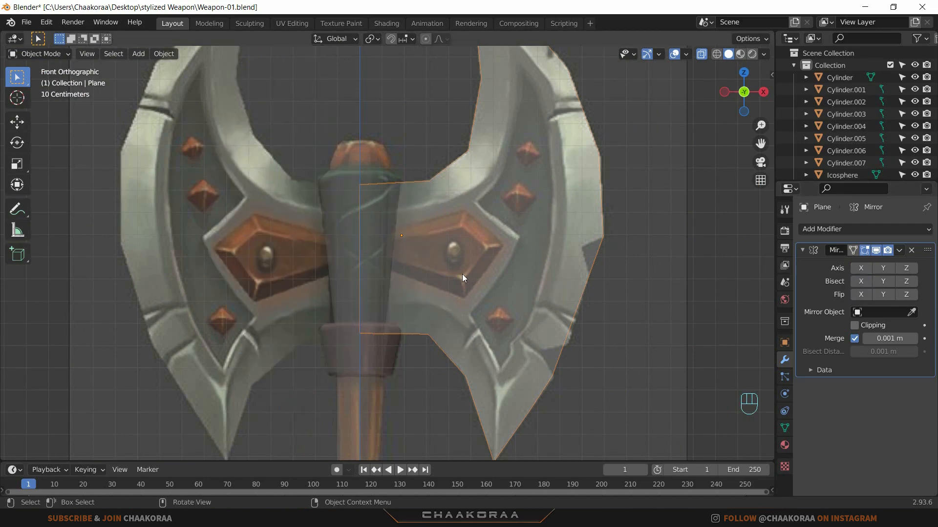
# Step: In Edit Mode, move all the blade geometry about 0.187 m along X so its inner edge meets the object's origin
pyautogui.press('Tab')
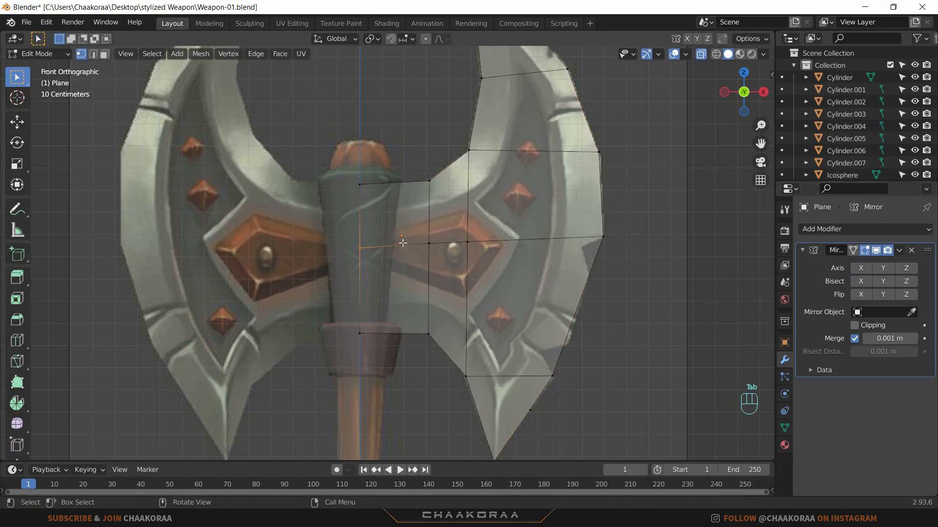
pyautogui.press('a')
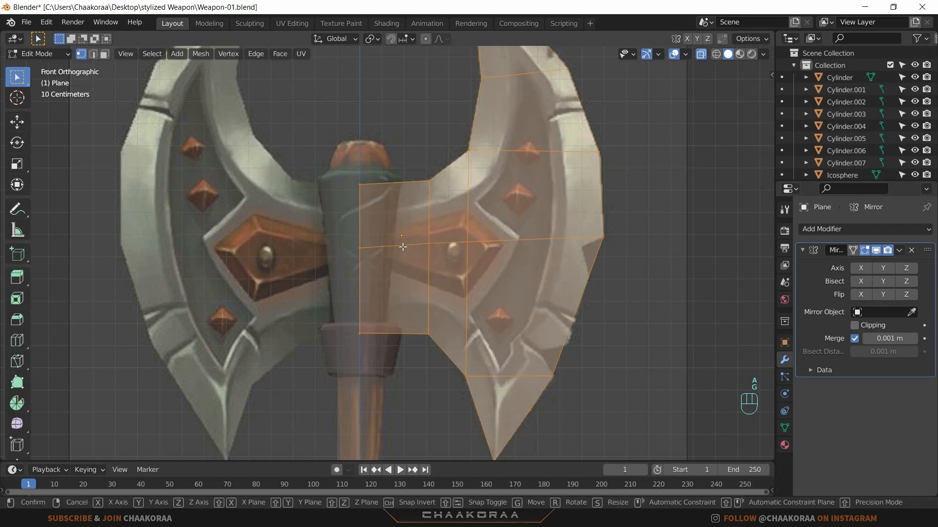
pyautogui.press('g')
pyautogui.press('x')
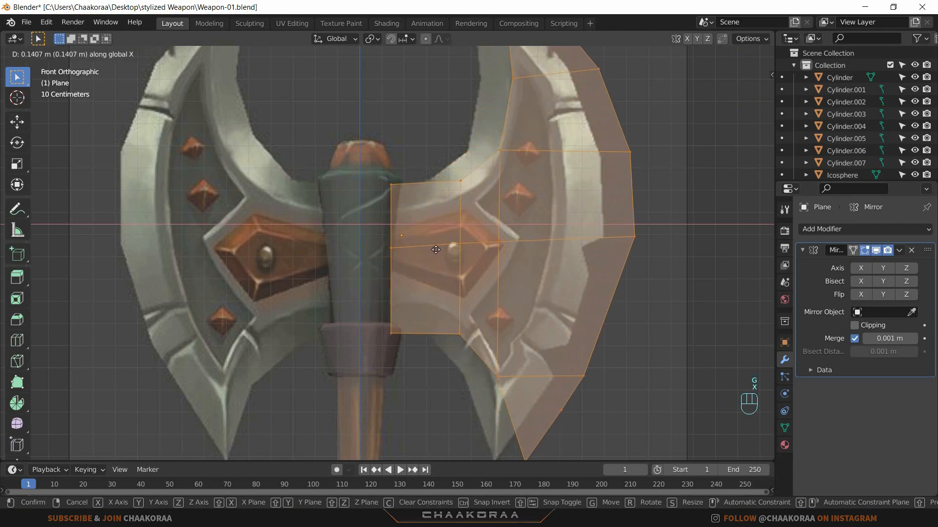
pyautogui.click(444, 250)
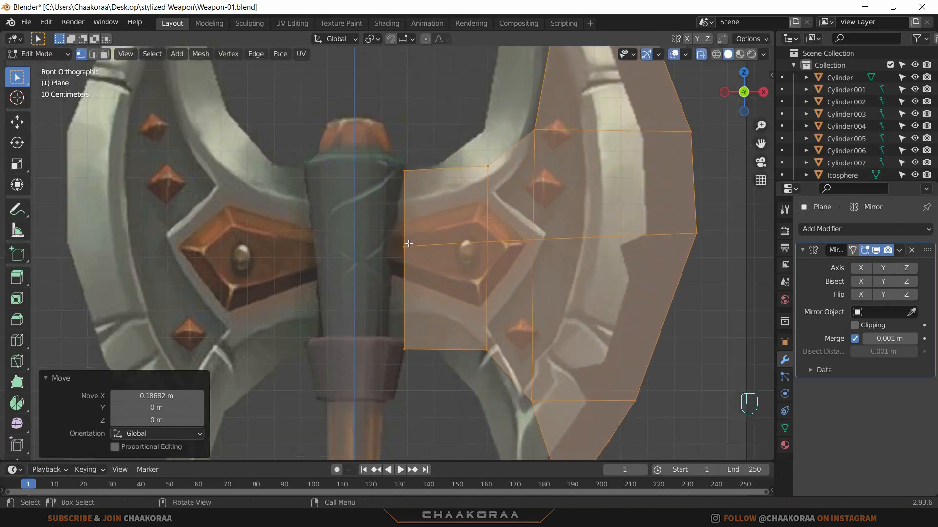
# Step: Fine-tune the blade geometry's inner edge on the origin, shifting it about 0.0018 m along X and about 0.0013 m back
pyautogui.scroll(5, 437, 240)
pyautogui.press('g')
pyautogui.press('x')
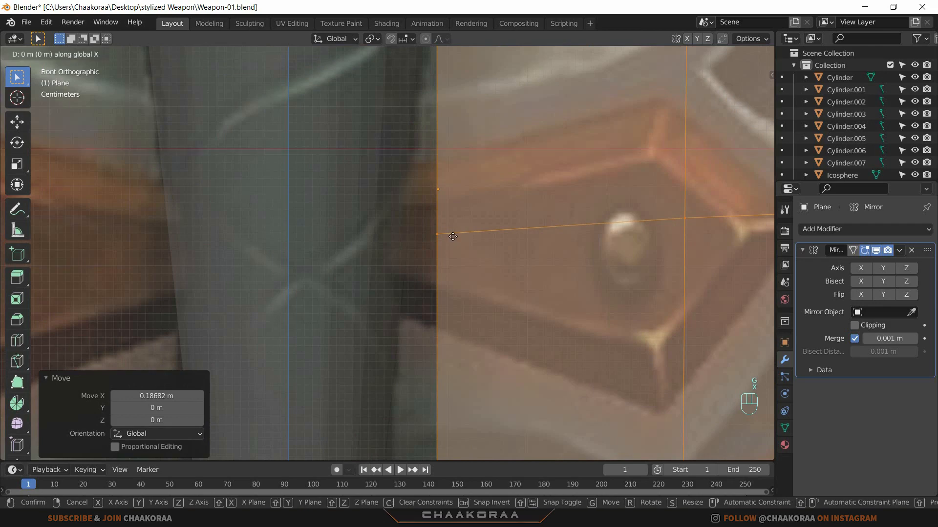
pyautogui.click(454, 237)
pyautogui.scroll(-4, 493, 222)
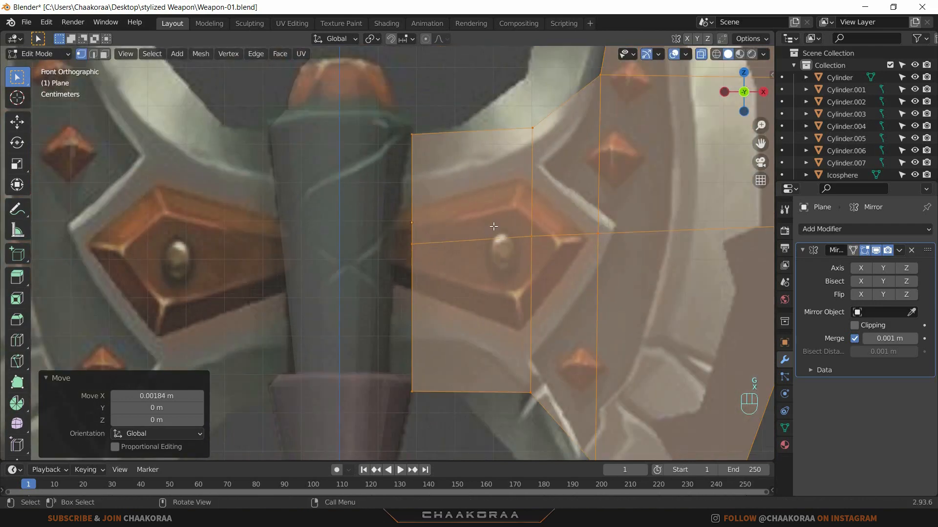
pyautogui.press('g')
pyautogui.press('x')
pyautogui.click(493, 229)
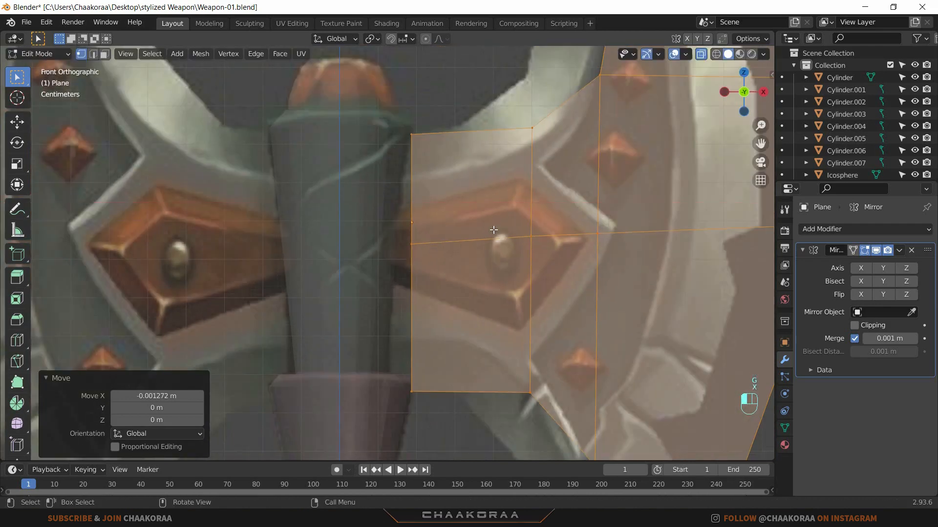
pyautogui.scroll(-4, 510, 231)
# Step: In Object Mode, move the blade object about -0.187 m along X so its origin sits on the handle's centre line
pyautogui.press('Tab')
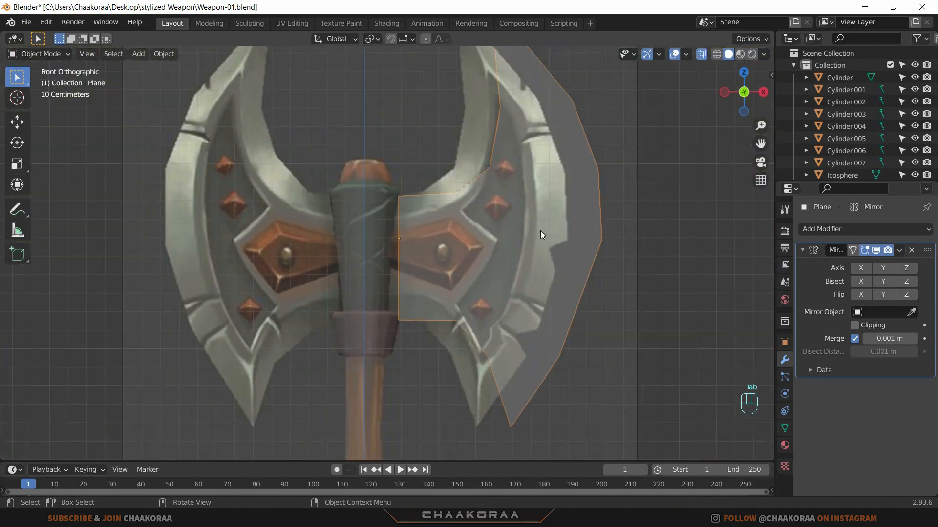
pyautogui.press('g')
pyautogui.press('x')
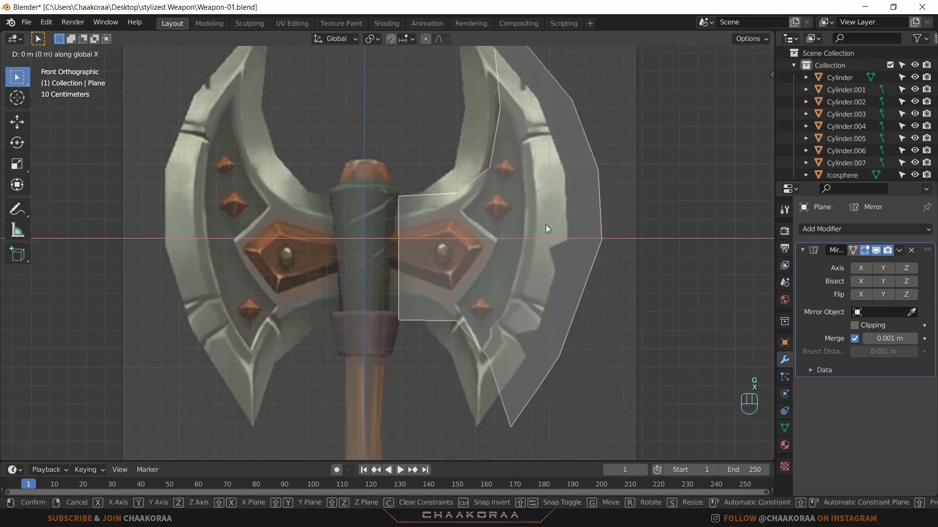
pyautogui.click(510, 237)
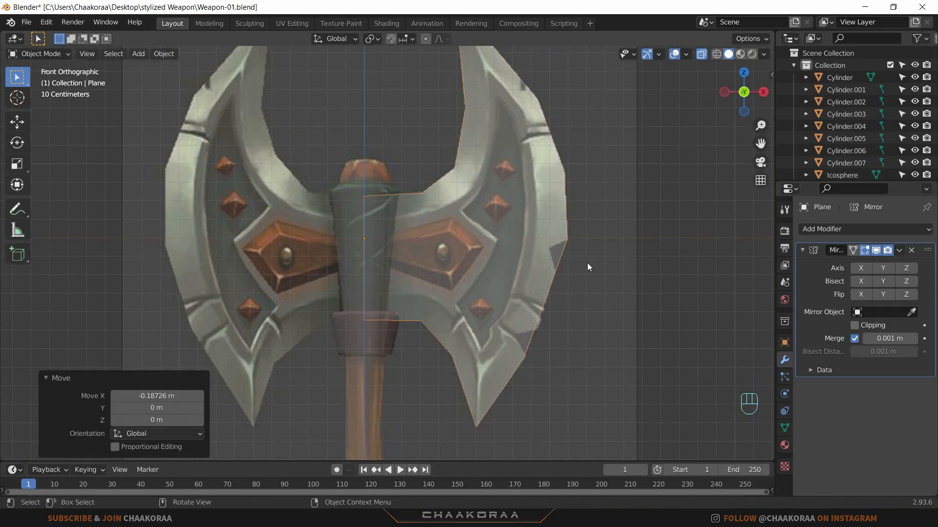
# Step: Turn the Mirror modifier's X axis back on and enable Clipping
pyautogui.click(861, 269)
pyautogui.scroll(8, 394, 233)
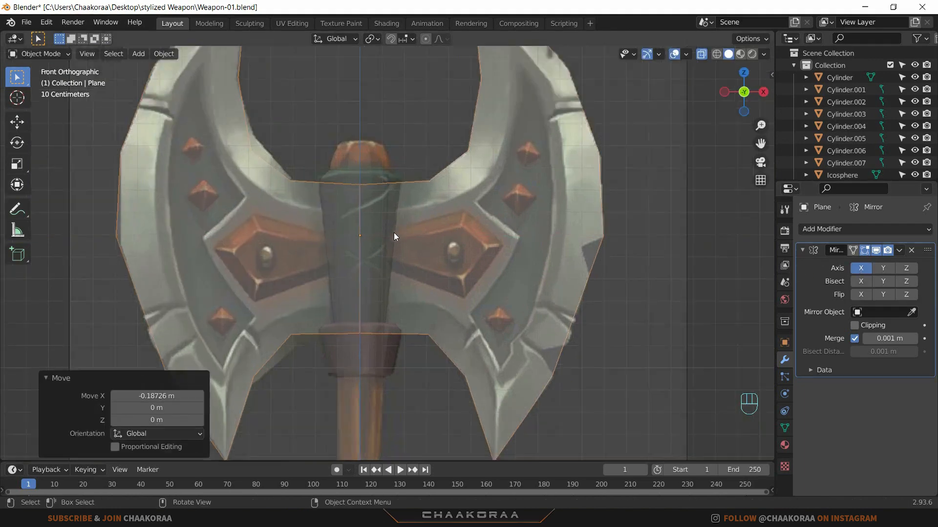
pyautogui.scroll(-5, 426, 300)
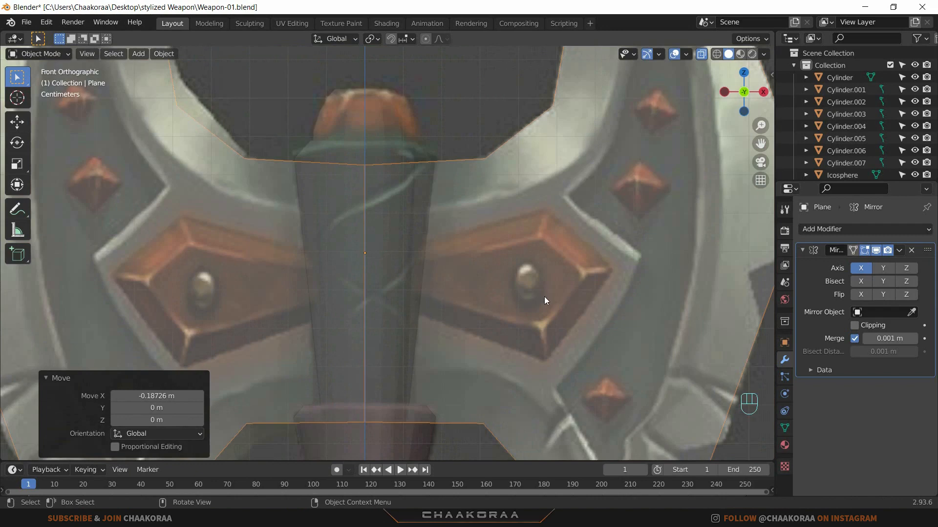
pyautogui.scroll(1, 546, 297)
pyautogui.click(854, 325)
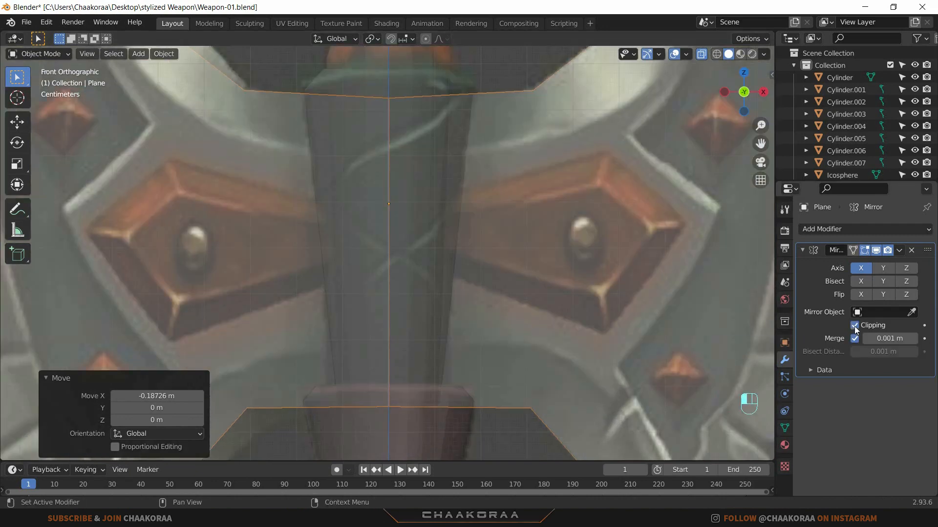
# Step: Try to move the blade's centre-line vertices along X with clipping on, and view the mirrored blades in perspective and from the front
pyautogui.press('Tab')
pyautogui.scroll(-6, 473, 235)
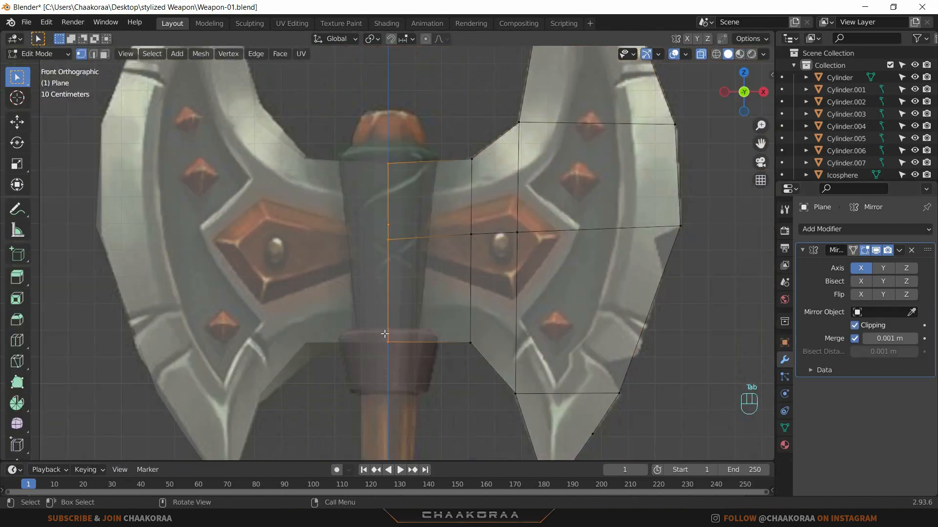
pyautogui.scroll(3, 435, 272)
pyautogui.press('g')
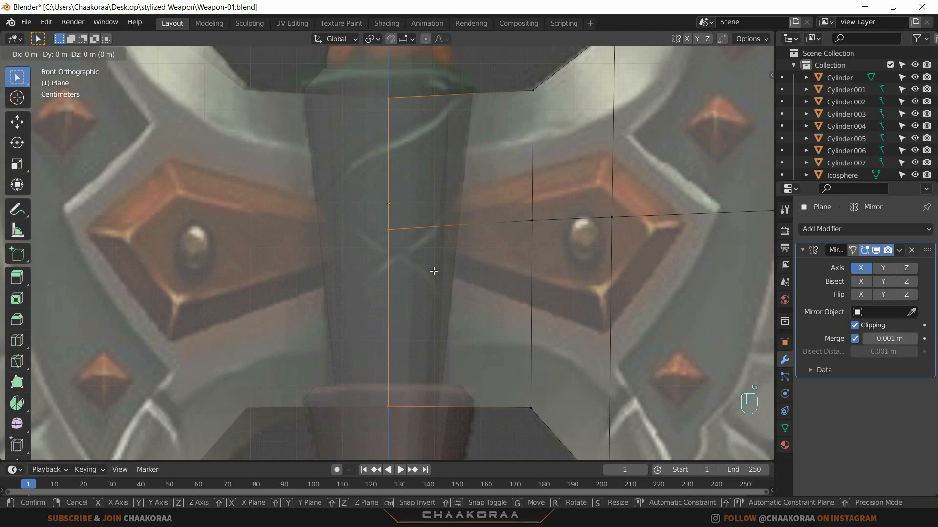
pyautogui.press('x')
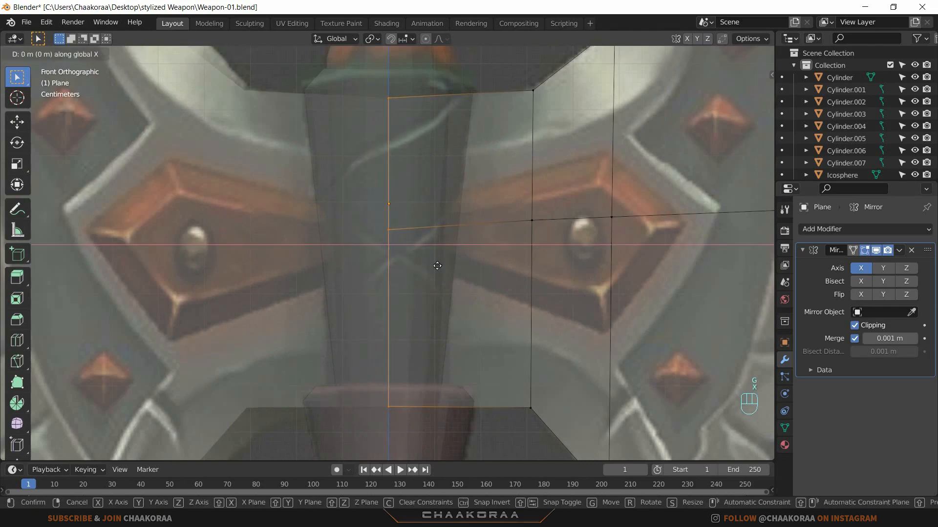
pyautogui.click(462, 261)
pyautogui.press('Tab')
pyautogui.scroll(-4, 429, 237)
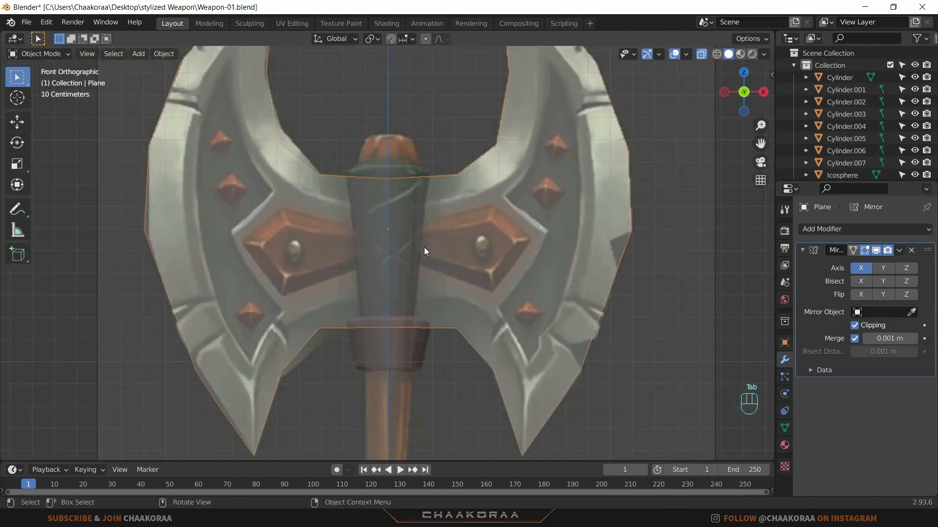
pyautogui.moveTo(424, 247); pyautogui.dragTo(485, 212, button='middle')
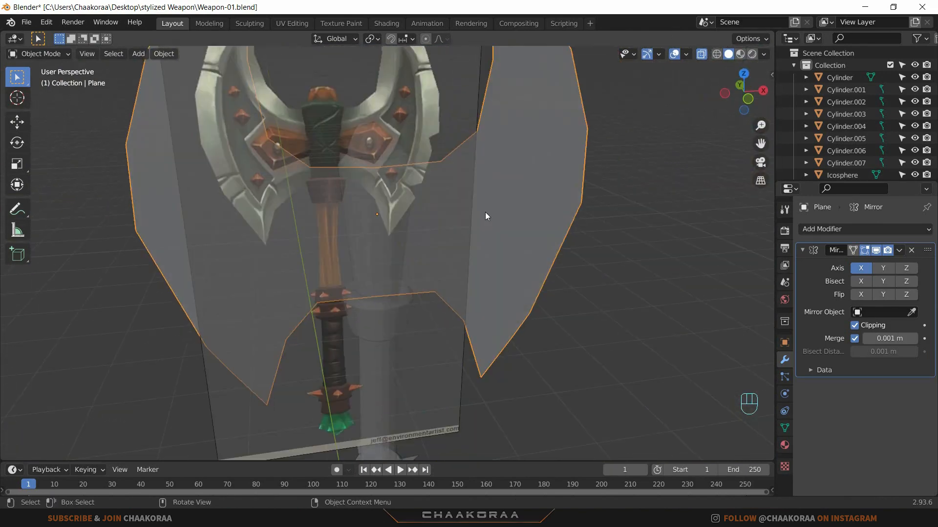
pyautogui.press('KP_1')
pyautogui.scroll(-2, 488, 213)
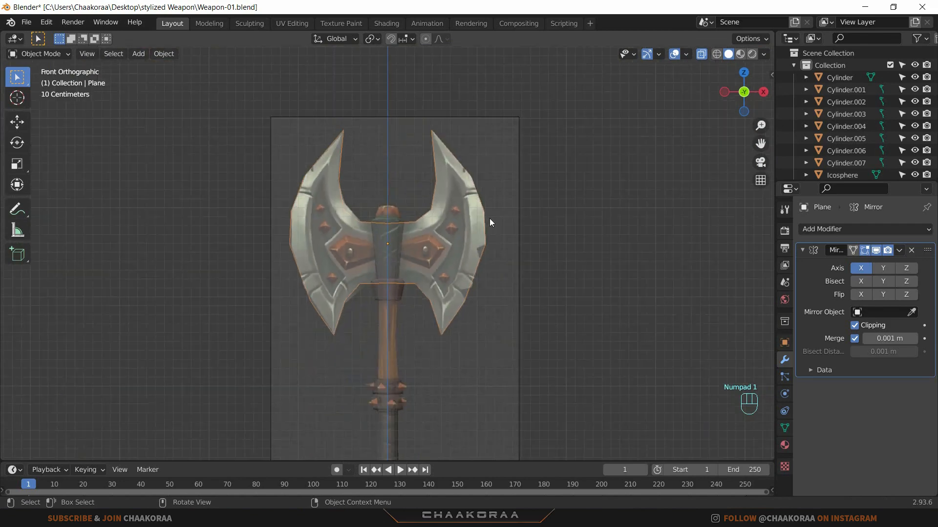
# Step: In Edit Mode, select all faces of the right blade and inset them to form a rim around its outline
pyautogui.scroll(1, 490, 218)
pyautogui.keyDown('shift'); pyautogui.moveTo(481, 230); pyautogui.dragTo(484, 262, button='middle'); pyautogui.keyUp('shift')
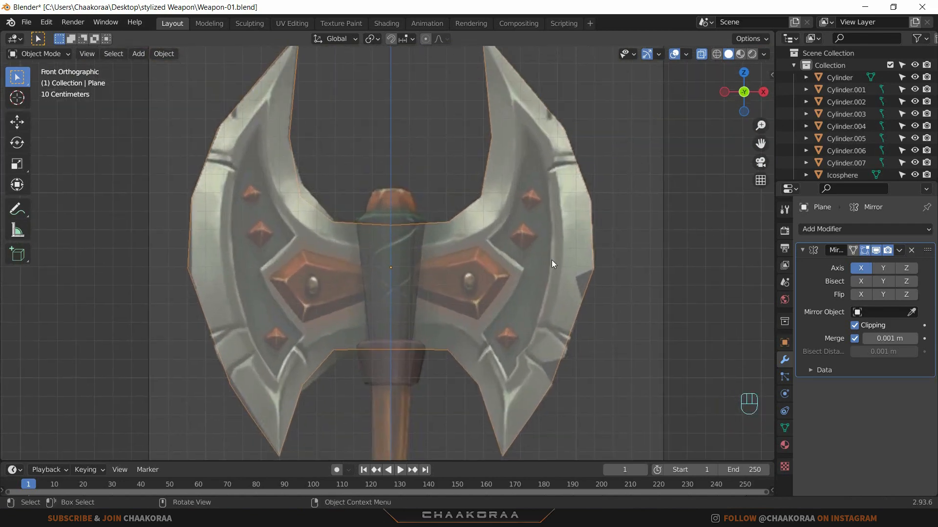
pyautogui.scroll(-3, 533, 323)
pyautogui.press('Tab')
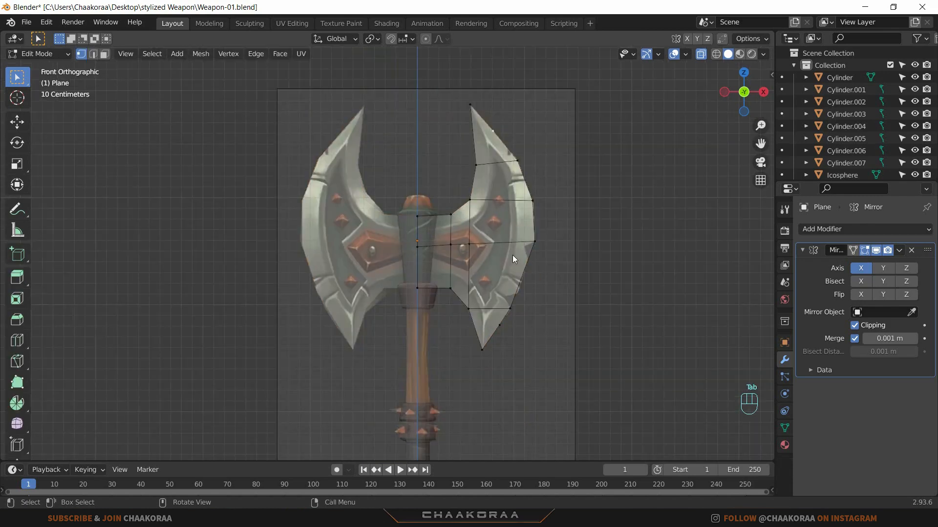
pyautogui.scroll(2, 510, 224)
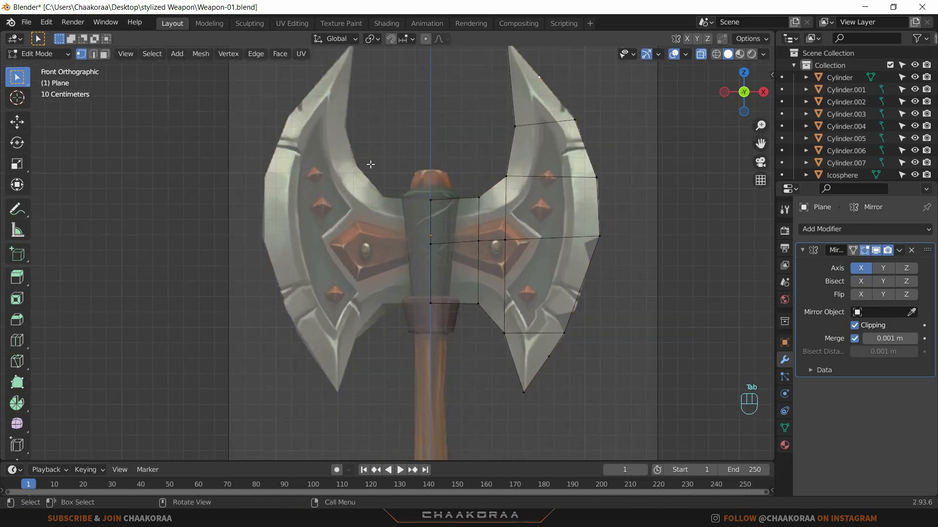
pyautogui.press('3')
pyautogui.keyDown('shift'); pyautogui.moveTo(474, 191); pyautogui.dragTo(416, 213, button='middle'); pyautogui.keyUp('shift')
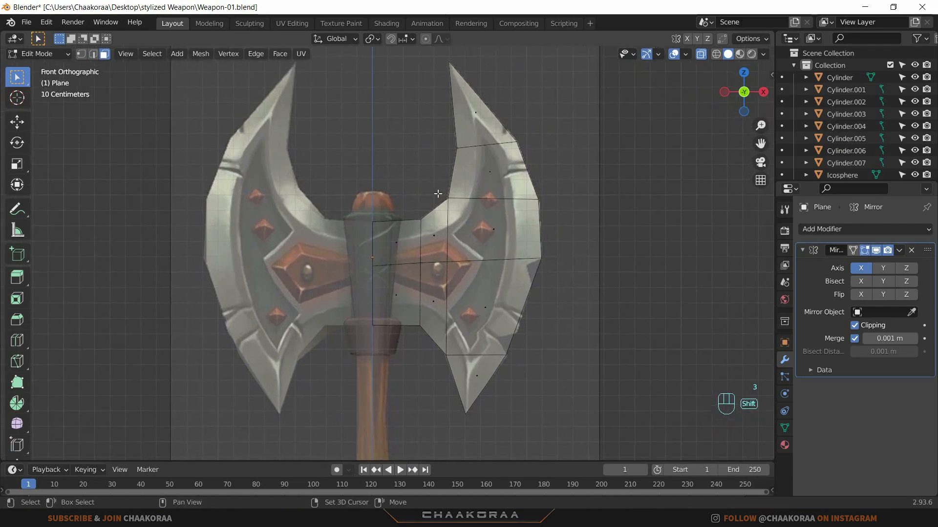
pyautogui.click(473, 123)
pyautogui.press('a')
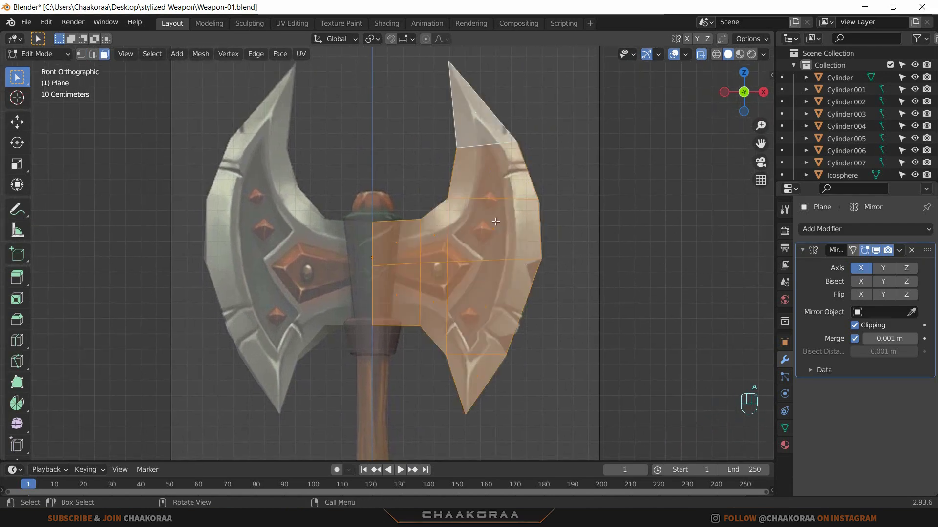
pyautogui.scroll(2, 506, 231)
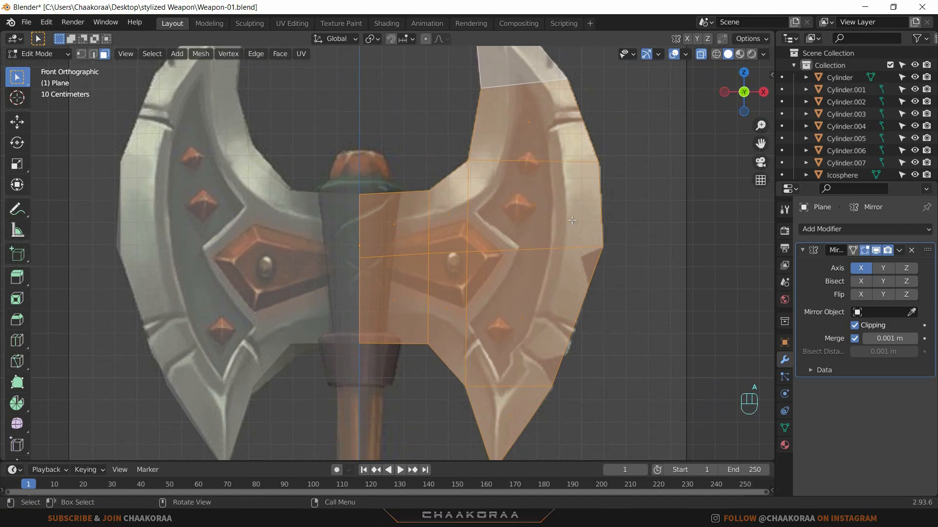
pyautogui.press('i')
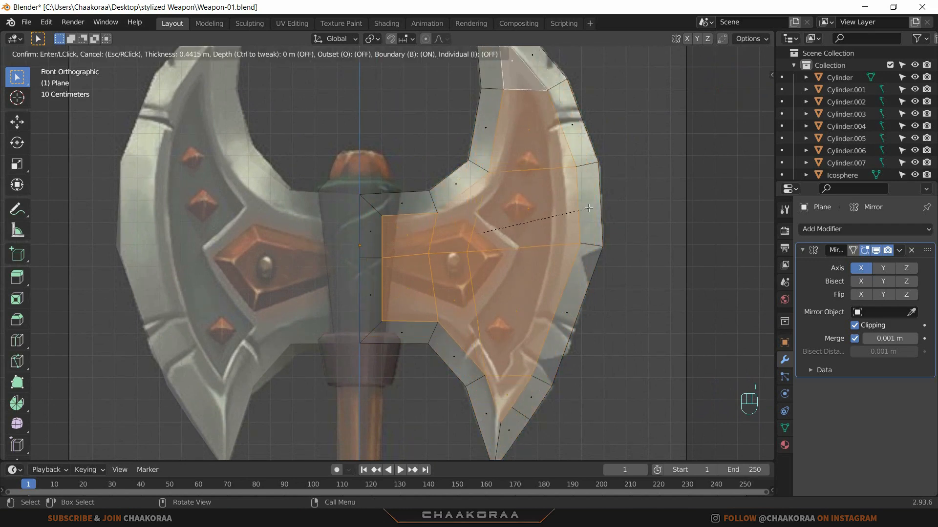
pyautogui.click(580, 209)
# Step: Move the inset's upper-tip vertices onto the reference blade's ridge line, shifting the outer bend vertex about 0.055 m along X and 0.012 m along Z
pyautogui.scroll(3, 547, 214)
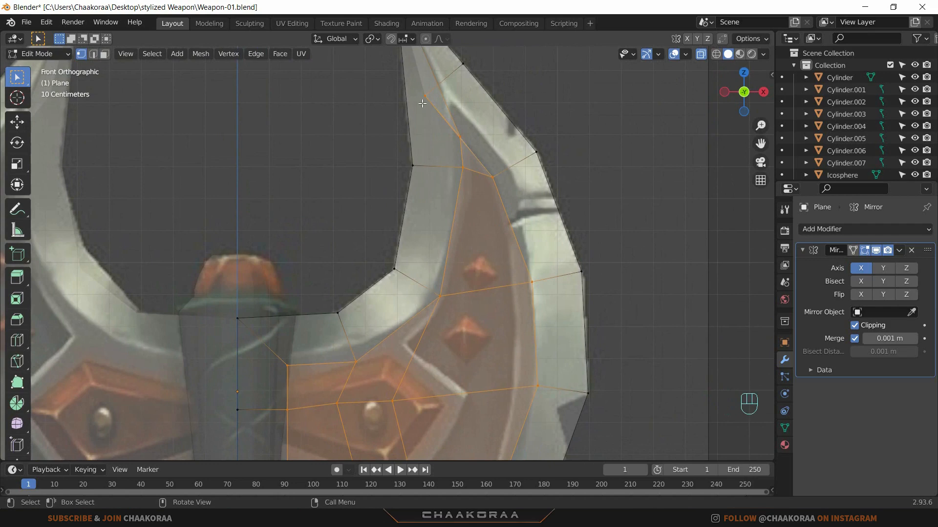
pyautogui.click(423, 104)
pyautogui.press('g')
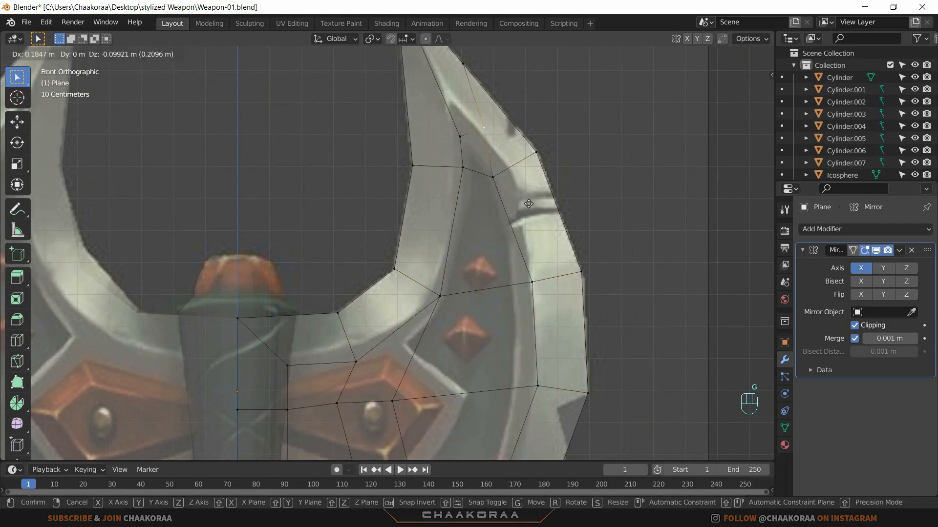
pyautogui.click(526, 213)
pyautogui.press('g')
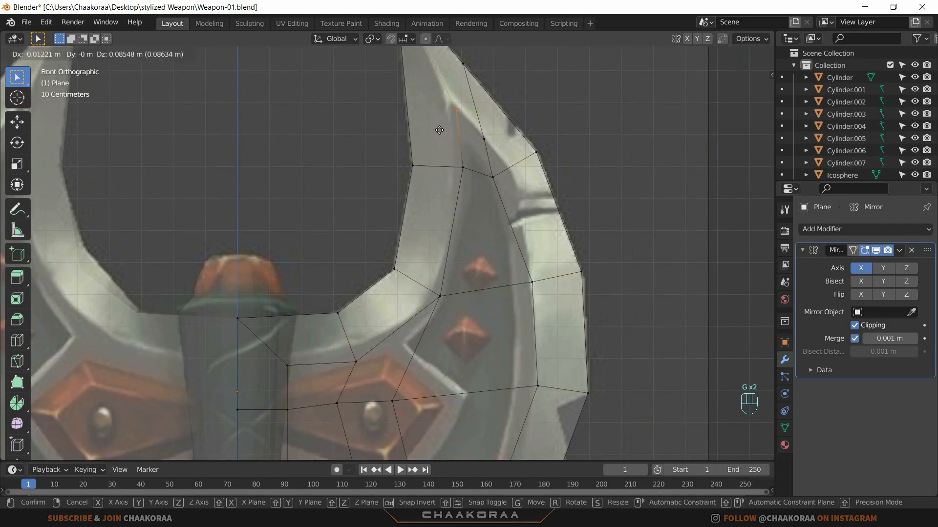
pyautogui.click(504, 176)
pyautogui.click(494, 179)
pyautogui.press('g')
pyautogui.click(510, 183)
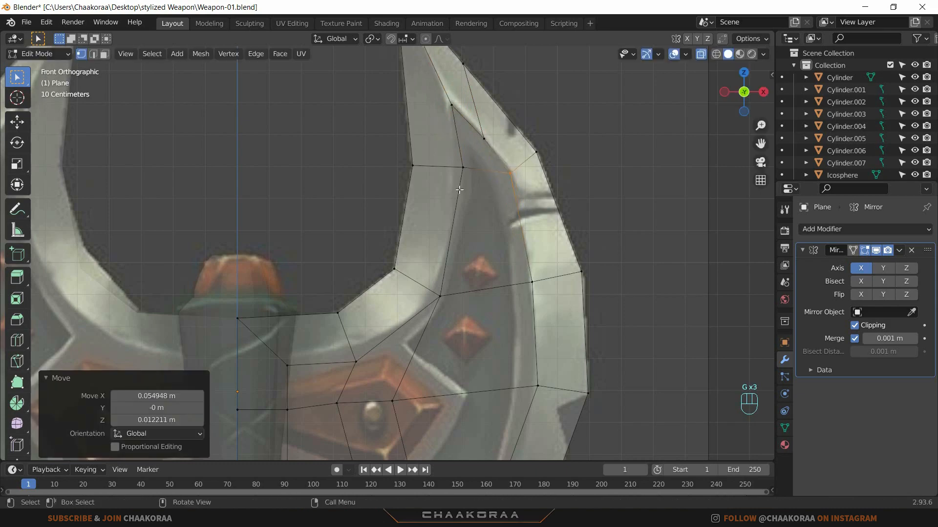
# Step: Adjust the inset vertices along the blade's upper concave edge to follow the reference's inner ridge
pyautogui.click(464, 169)
pyautogui.press('g')
pyautogui.click(461, 169)
pyautogui.keyDown('shift'); pyautogui.moveTo(497, 219); pyautogui.dragTo(526, 154, button='middle'); pyautogui.keyUp('shift')
pyautogui.click(469, 232)
pyautogui.press('g')
pyautogui.click(463, 226)
pyautogui.keyDown('shift'); pyautogui.moveTo(446, 272); pyautogui.dragTo(487, 223, button='middle'); pyautogui.keyUp('shift')
pyautogui.click(425, 248)
pyautogui.press('g')
pyautogui.click(425, 234)
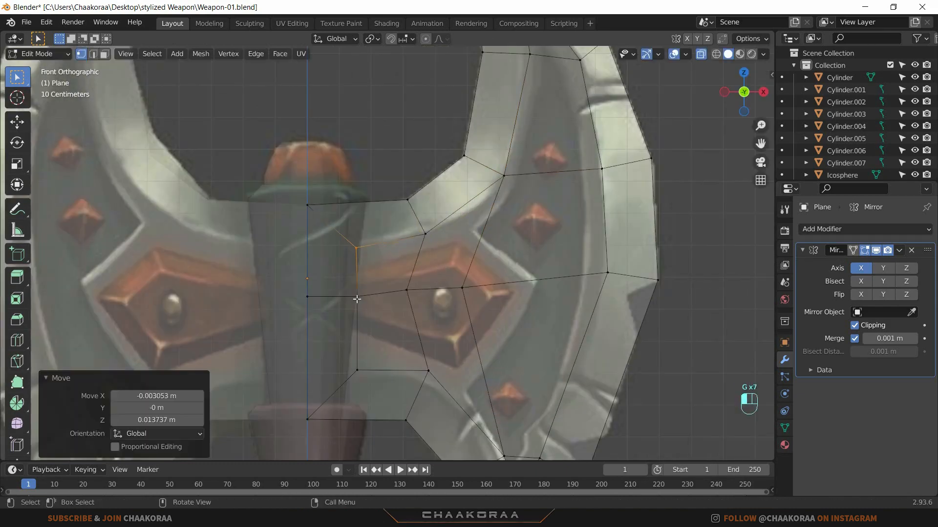
# Step: Move the upper and lower inset corner vertices beside the handle closer to the centre line
pyautogui.click(358, 249)
pyautogui.press('g')
pyautogui.click(341, 247)
pyautogui.moveTo(364, 369); pyautogui.dragTo(338, 387)
pyautogui.press('g')
pyautogui.click(316, 381)
# Step: Reposition the inset vertices along the blade's lower concave edge and lower tip to match the reference ridge
pyautogui.keyDown('shift'); pyautogui.moveTo(415, 363); pyautogui.dragTo(415, 272, button='middle'); pyautogui.keyUp('shift')
pyautogui.click(430, 277)
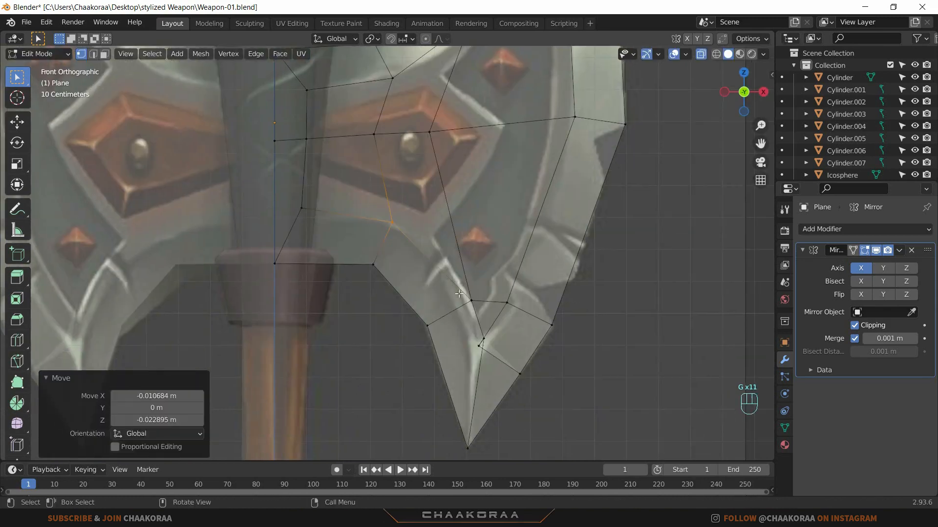
pyautogui.click(498, 356)
pyautogui.press('g')
pyautogui.click(481, 318)
pyautogui.click(484, 348)
pyautogui.press('g')
pyautogui.click(480, 348)
pyautogui.click(466, 305)
pyautogui.press('g')
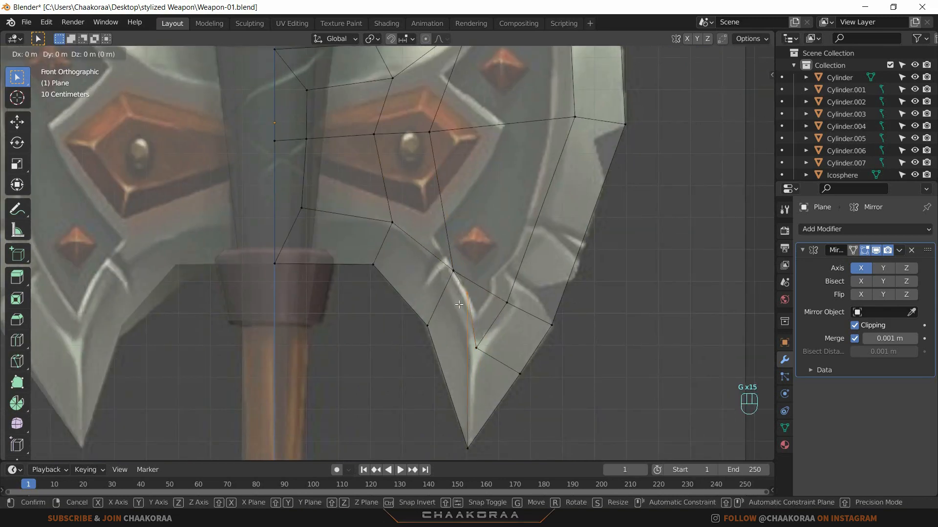
pyautogui.click(424, 268)
# Step: Nudge the inset vertex at the middle of the cutting edge onto the reference's bevel line
pyautogui.keyDown('shift'); pyautogui.moveTo(526, 146); pyautogui.dragTo(508, 241, button='middle'); pyautogui.keyUp('shift')
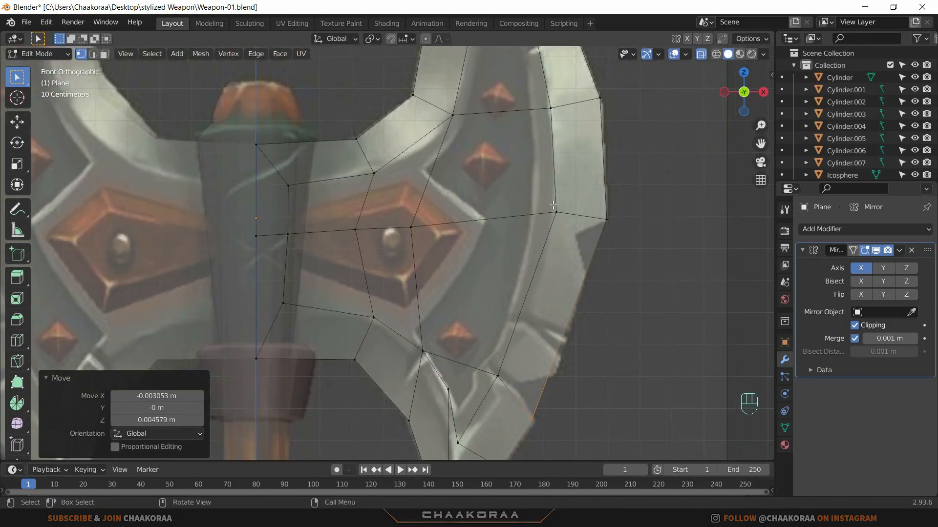
pyautogui.click(553, 213)
pyautogui.press('g')
pyautogui.click(536, 239)
# Step: Move the upper and middle inset vertices beside the handle about -0.04 m along X
pyautogui.keyDown('shift'); pyautogui.moveTo(371, 195); pyautogui.dragTo(473, 203, button='middle'); pyautogui.keyUp('shift')
pyautogui.moveTo(405, 184); pyautogui.dragTo(366, 255)
pyautogui.press('g')
pyautogui.click(378, 257)
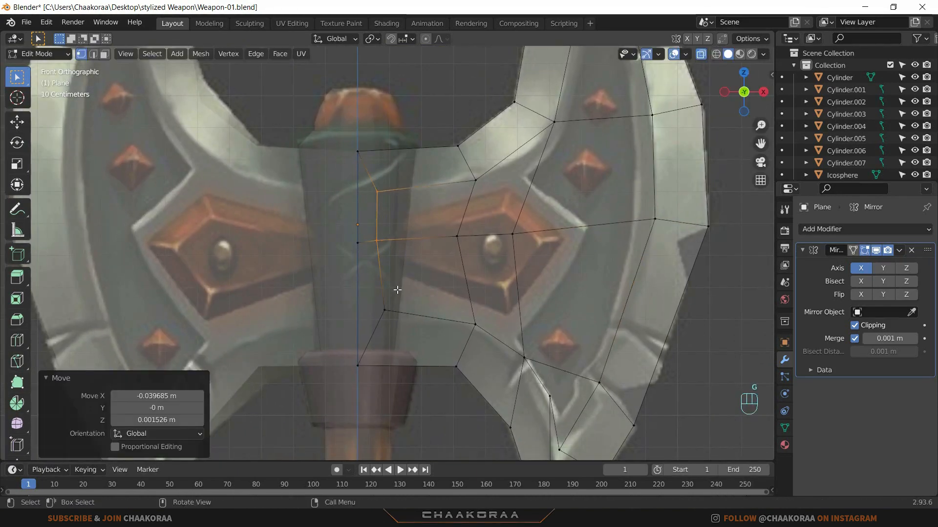
pyautogui.click(396, 288)
pyautogui.press('g')
pyautogui.click(378, 240)
pyautogui.press('g')
pyautogui.click(375, 196)
pyautogui.click(378, 301)
pyautogui.click(376, 246)
pyautogui.press('g')
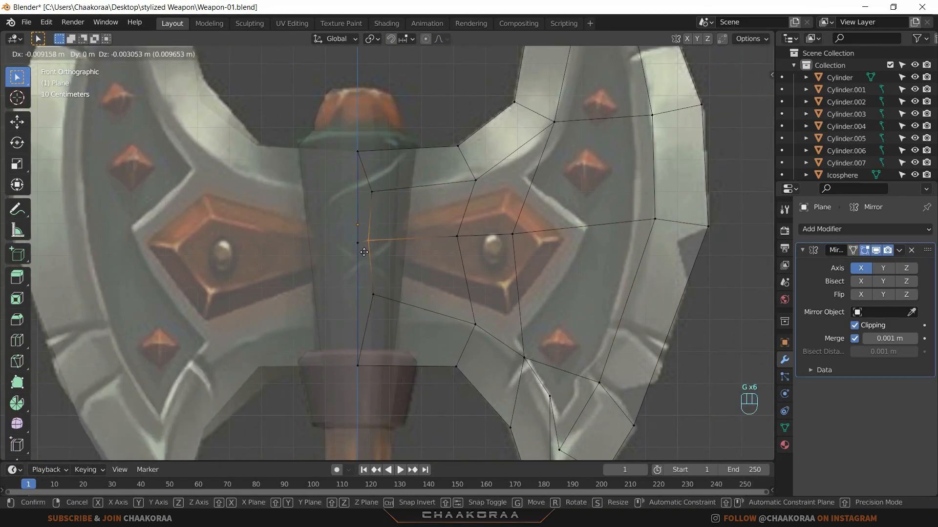
pyautogui.click(367, 248)
pyautogui.click(381, 294)
pyautogui.hotkey('ctrl', 'z')
pyautogui.hotkey('ctrl', 'z')
pyautogui.hotkey('ctrl', 'z')
pyautogui.hotkey('ctrl', 'z')
pyautogui.hotkey('ctrl', 'z')
pyautogui.hotkey('ctrl', 'z')
pyautogui.hotkey('ctrl', 'z')
pyautogui.hotkey('ctrl', 'z')
pyautogui.hotkey('ctrl', 'z')
pyautogui.hotkey('ctrl', 'z')
pyautogui.hotkey('ctrl', 'z')
# Step: Move the upper, middle and lower inset vertices beside the handle further towards the centre line so they line up inside it
pyautogui.press('g')
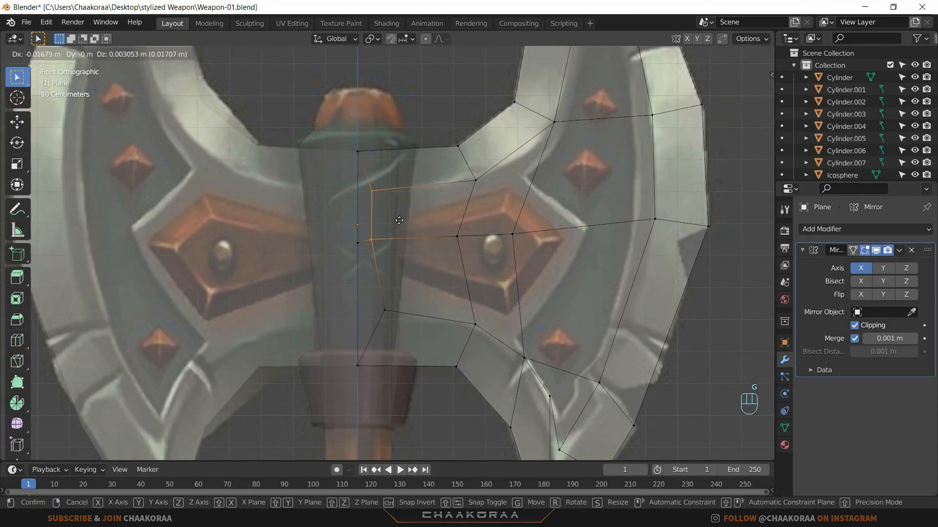
pyautogui.click(385, 267)
pyautogui.click(372, 316)
pyautogui.press('g')
pyautogui.click(352, 309)
# Step: Refine the inset vertices around the blade's lower tip so they follow the reference's ridge lines
pyautogui.scroll(-1, 430, 322)
pyautogui.keyDown('shift'); pyautogui.moveTo(441, 327); pyautogui.dragTo(373, 241, button='middle'); pyautogui.keyUp('shift')
pyautogui.scroll(2, 415, 249)
pyautogui.press('g')
pyautogui.click(452, 268)
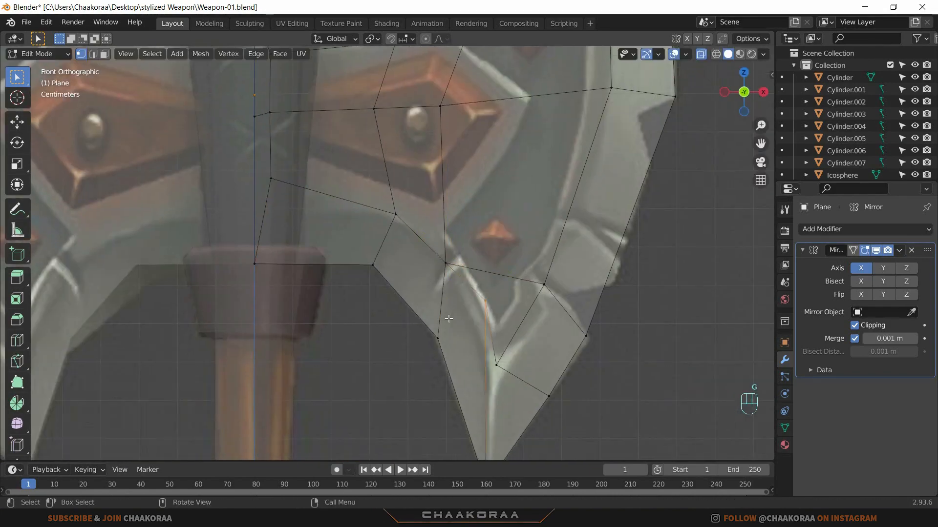
pyautogui.press('g')
pyautogui.click(488, 318)
pyautogui.press('g')
pyautogui.click(542, 285)
pyautogui.click(458, 316)
pyautogui.press('g')
pyautogui.click(455, 318)
# Step: Move the blade's inner inset faces about -0.066 m along Y to give the rim a bevel, and check the solid shape
pyautogui.scroll(-1, 464, 308)
pyautogui.keyDown('shift'); pyautogui.moveTo(524, 195); pyautogui.dragTo(519, 284, button='middle'); pyautogui.keyUp('shift')
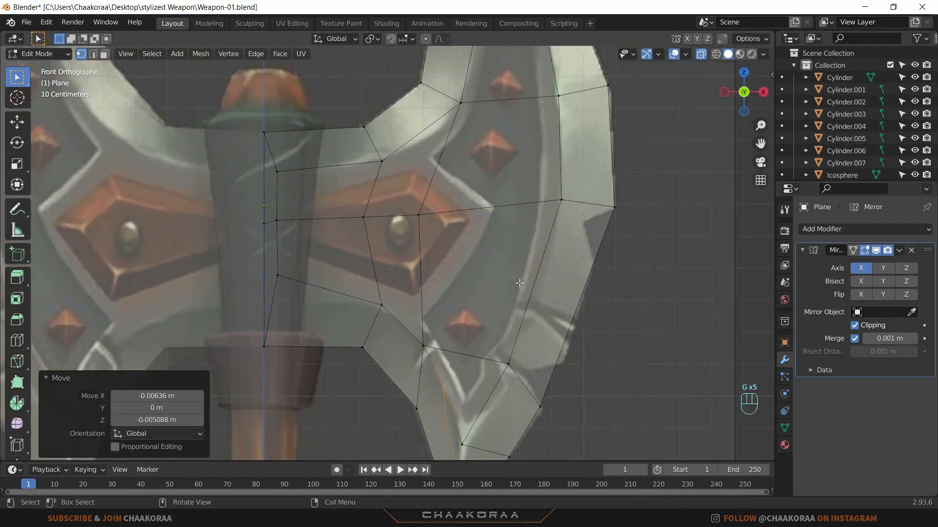
pyautogui.keyDown('shift'); pyautogui.moveTo(552, 177); pyautogui.dragTo(543, 228, button='middle'); pyautogui.keyUp('shift')
pyautogui.scroll(-1, 544, 228)
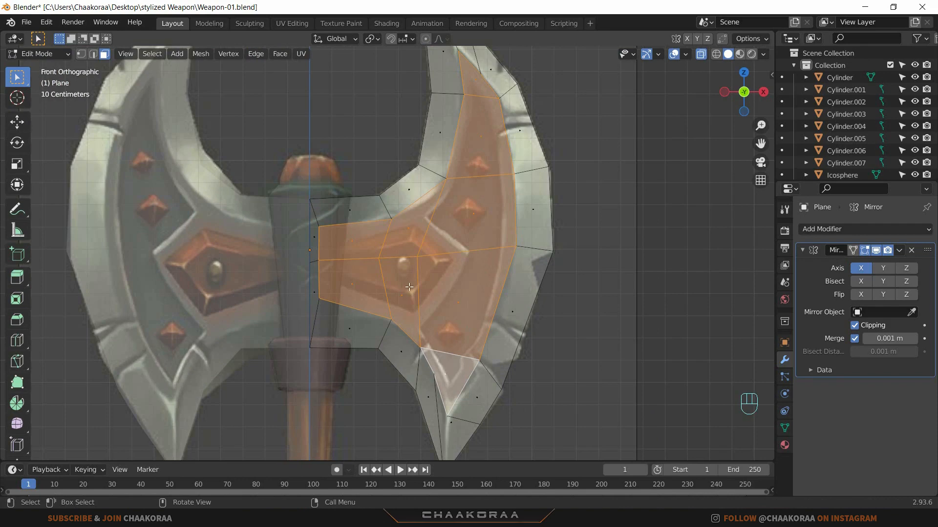
pyautogui.press('KP_3')
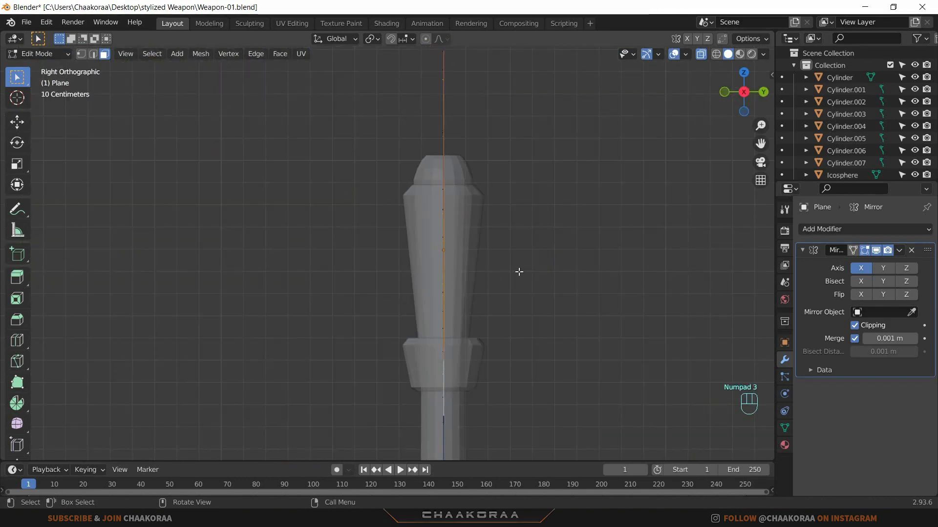
pyautogui.press('g')
pyautogui.press('y')
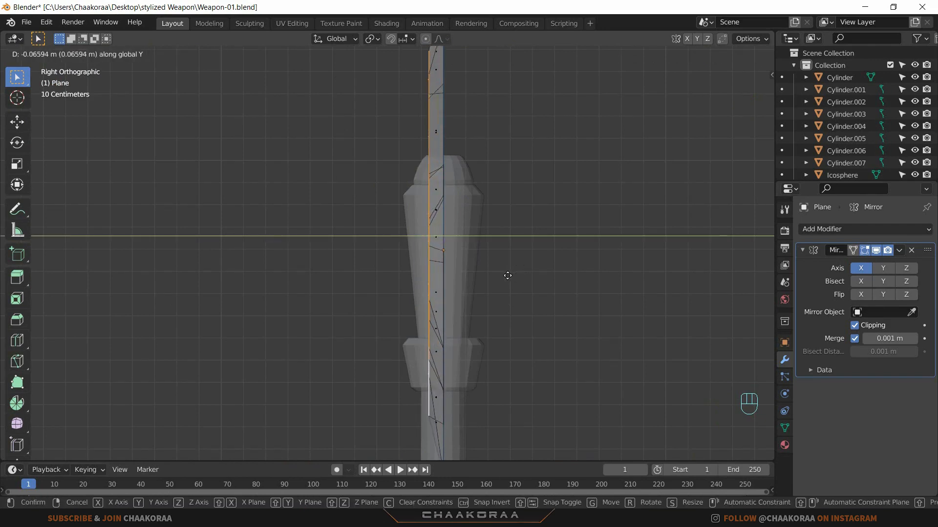
pyautogui.click(506, 274)
pyautogui.moveTo(467, 268); pyautogui.dragTo(337, 273, button='middle')
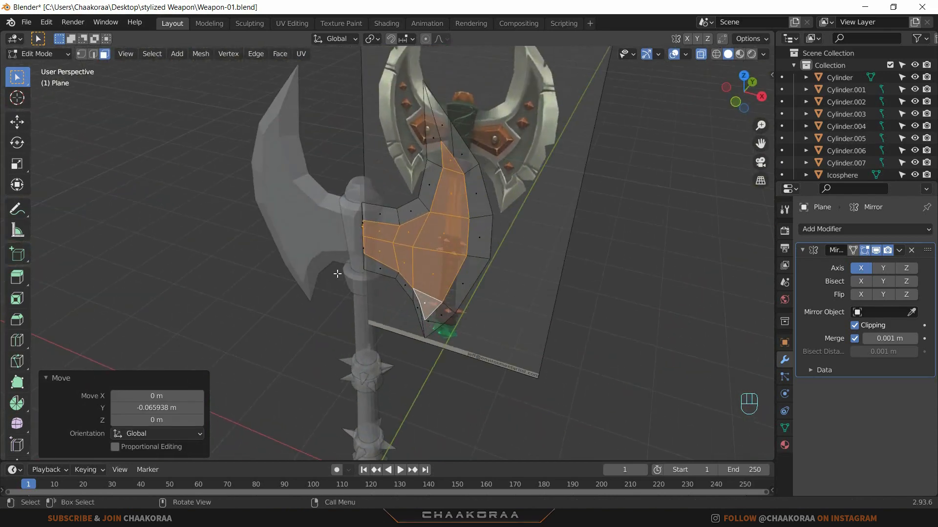
pyautogui.hotkey('alt', 'z')
pyautogui.moveTo(416, 251); pyautogui.dragTo(452, 328, button='middle')
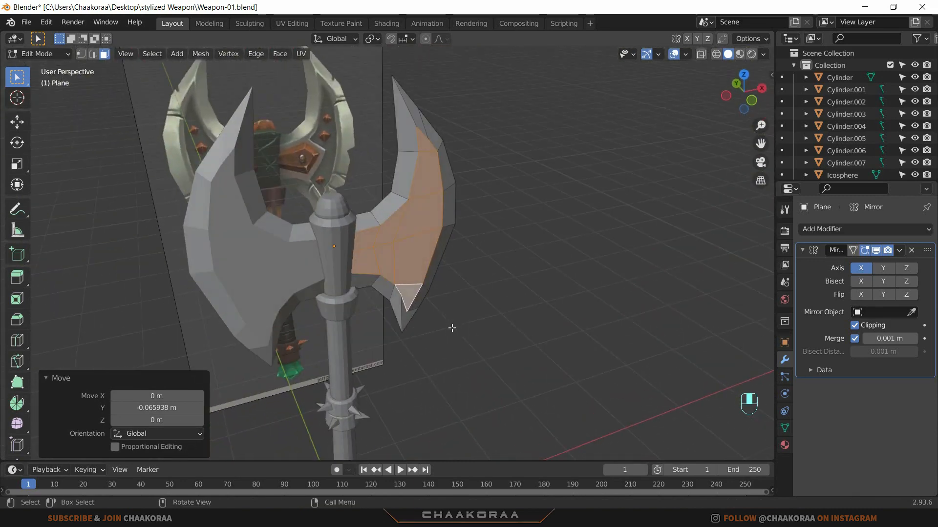
# Step: With the reference visible through the mesh in front view, inset the selected inner blade faces by about 0.2 m
pyautogui.press('KP_1')
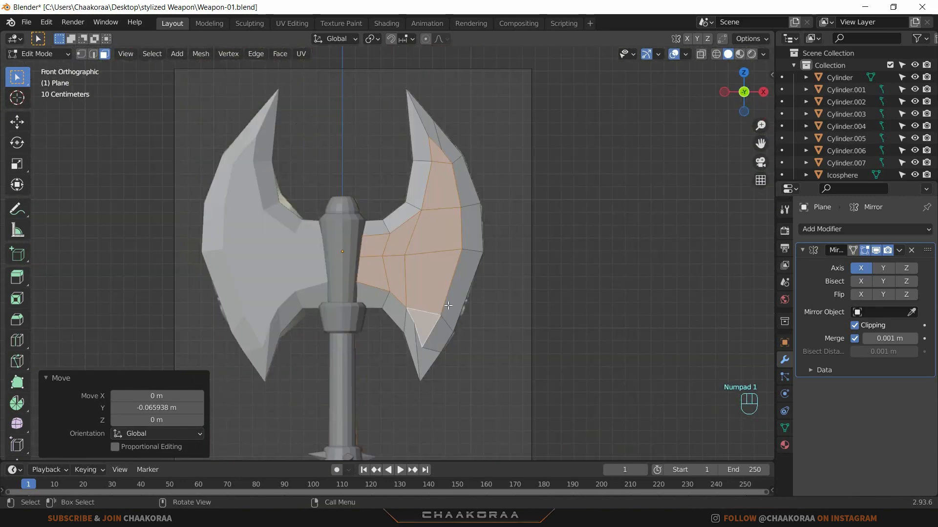
pyautogui.scroll(3, 448, 305)
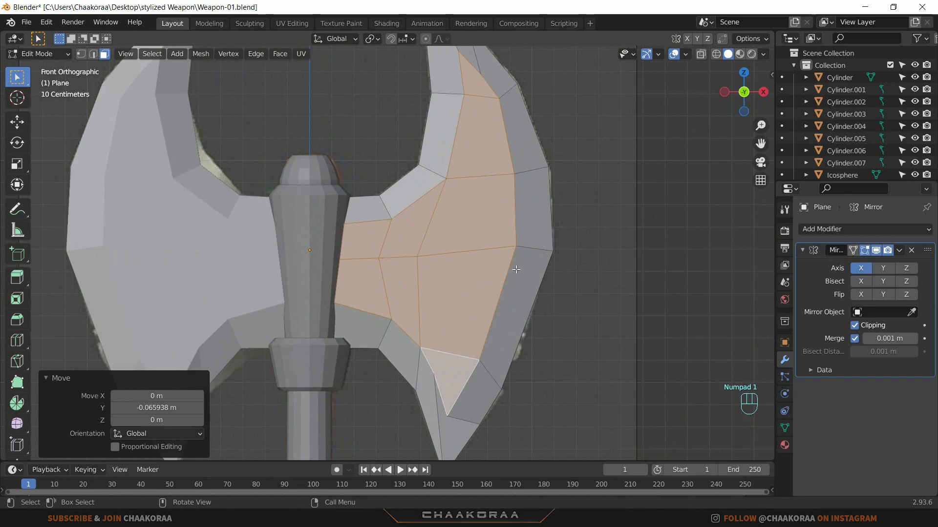
pyautogui.hotkey('alt', 'z')
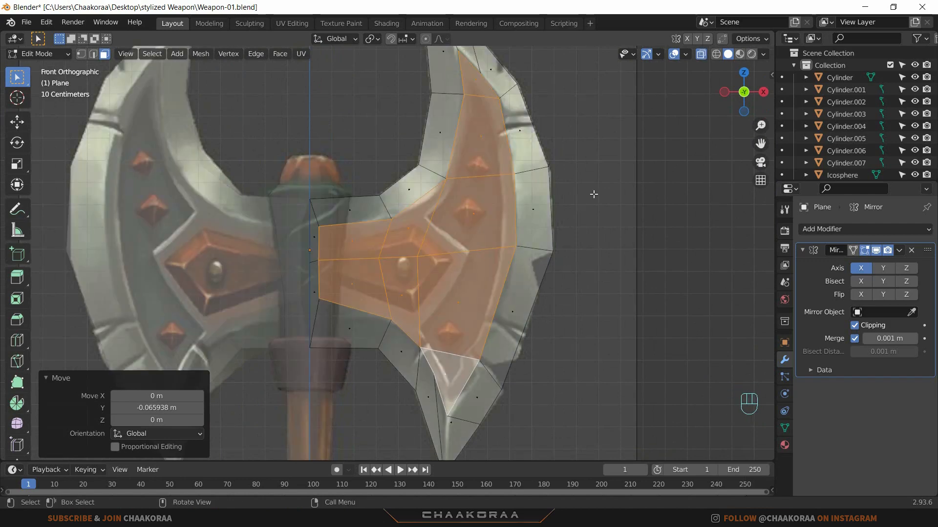
pyautogui.press('i')
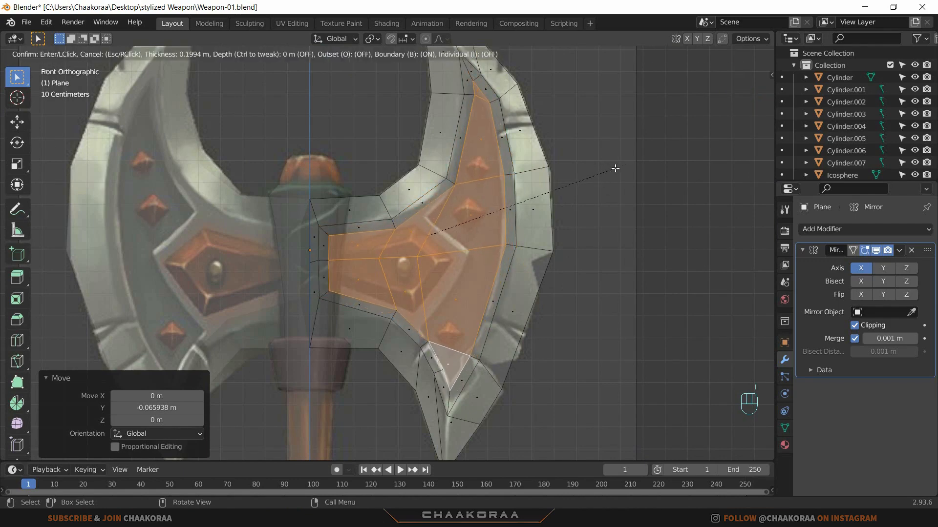
pyautogui.click(614, 168)
# Step: Move the central vertex of the inner panel outward to the point of the reference's light border around the orange ornament
pyautogui.scroll(2, 537, 264)
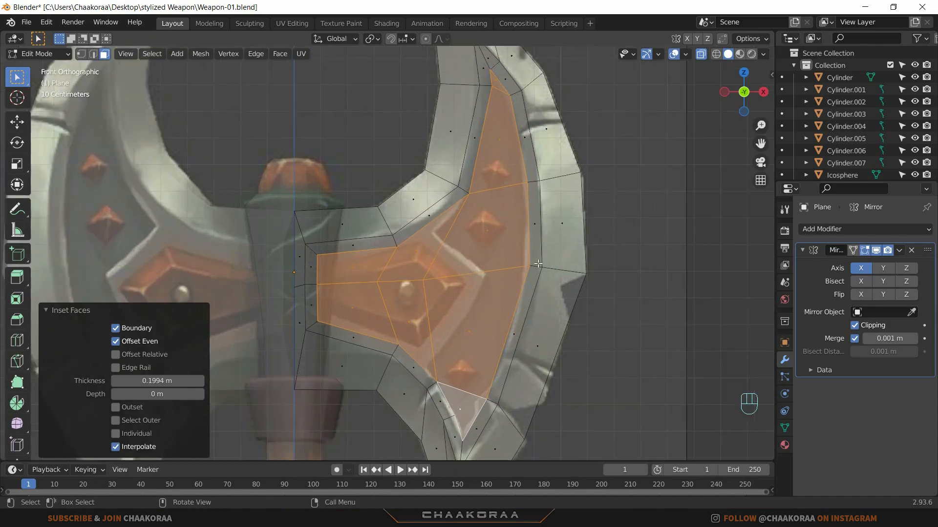
pyautogui.scroll(1, 538, 264)
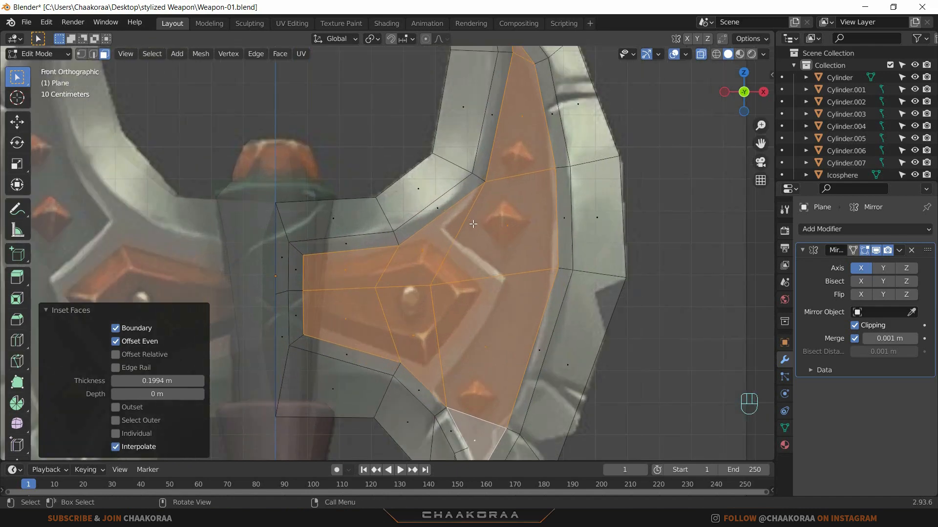
pyautogui.press('1')
pyautogui.keyDown('shift'); pyautogui.moveTo(480, 304); pyautogui.dragTo(482, 290, button='middle'); pyautogui.keyUp('shift')
pyautogui.click(457, 288)
pyautogui.press('g')
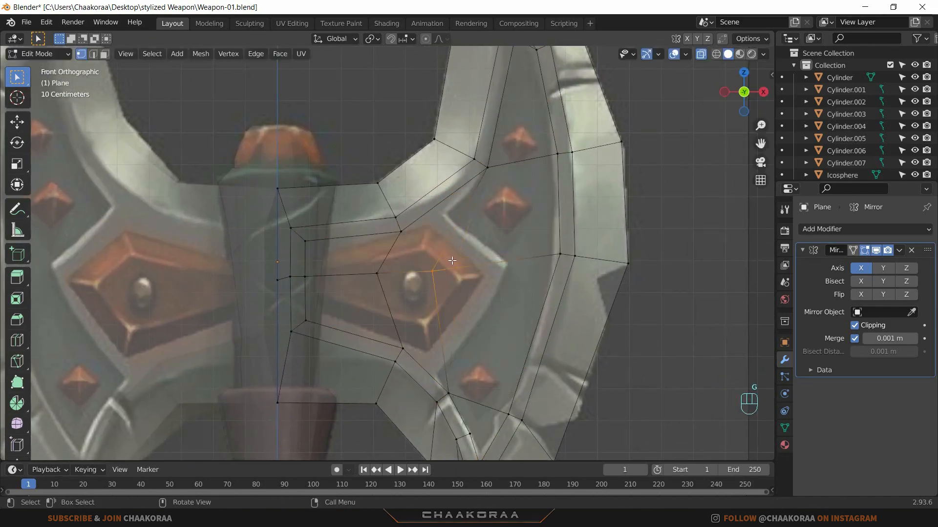
pyautogui.click(528, 254)
# Step: Nudge the second inset's middle and upper cutting-edge vertices inward to follow the reference panel's outer border
pyautogui.click(549, 269)
pyautogui.press('g')
pyautogui.click(544, 268)
pyautogui.click(555, 241)
pyautogui.press('g')
pyautogui.click(550, 242)
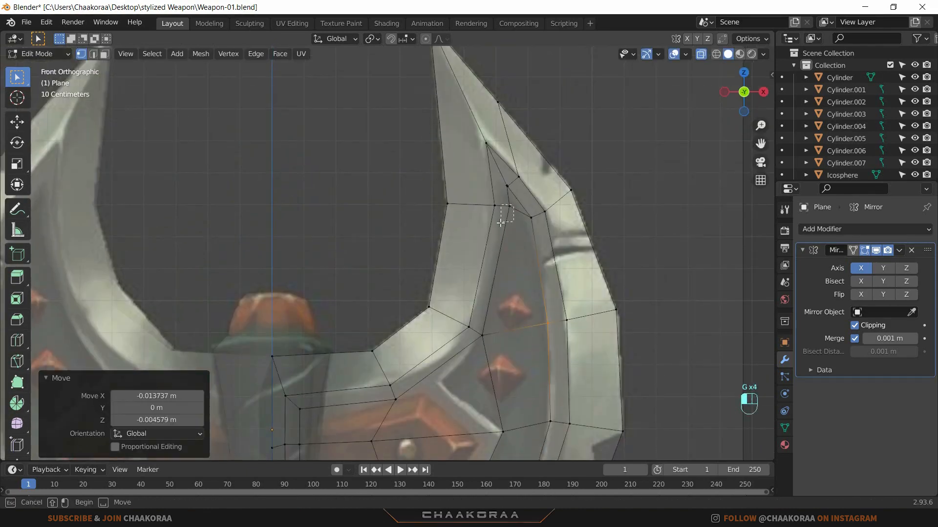
# Step: Lower the paired vertices on the upper inner curve, and move the panel vertex below them about -0.128 m in X and -0.147 m in Z
pyautogui.click(506, 212)
pyautogui.keyDown('shift'); pyautogui.click(490, 209); pyautogui.keyUp('shift')
pyautogui.press('g')
pyautogui.click(543, 295)
pyautogui.keyDown('shift'); pyautogui.moveTo(543, 297); pyautogui.dragTo(573, 188, button='middle'); pyautogui.keyUp('shift')
pyautogui.click(509, 229)
pyautogui.press('g')
pyautogui.click(468, 276)
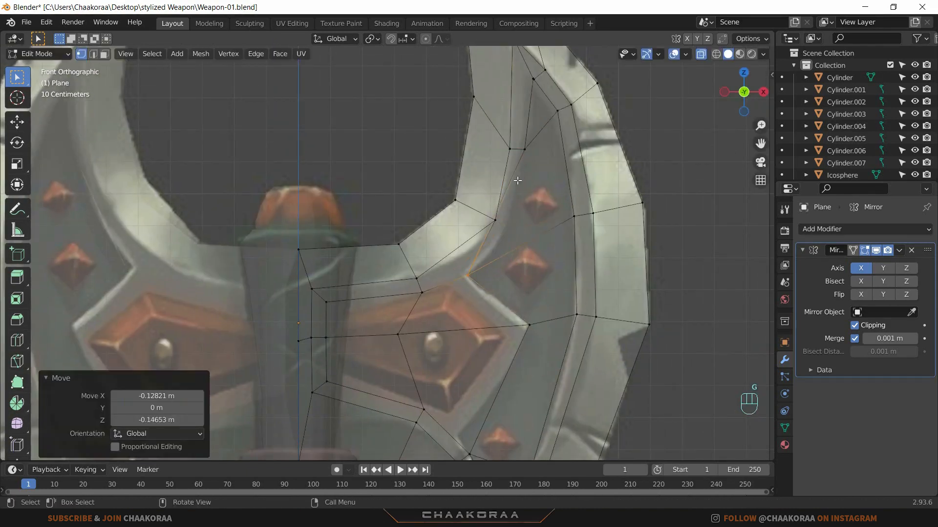
# Step: Lower the panel and ridge vertices on the upper inner curve, and move the adjacent outline vertex down about 0.023 m
pyautogui.click(524, 150)
pyautogui.press('g')
pyautogui.click(507, 225)
pyautogui.click(503, 154)
pyautogui.press('g')
pyautogui.click(498, 181)
pyautogui.click(472, 99)
pyautogui.press('g')
pyautogui.click(473, 106)
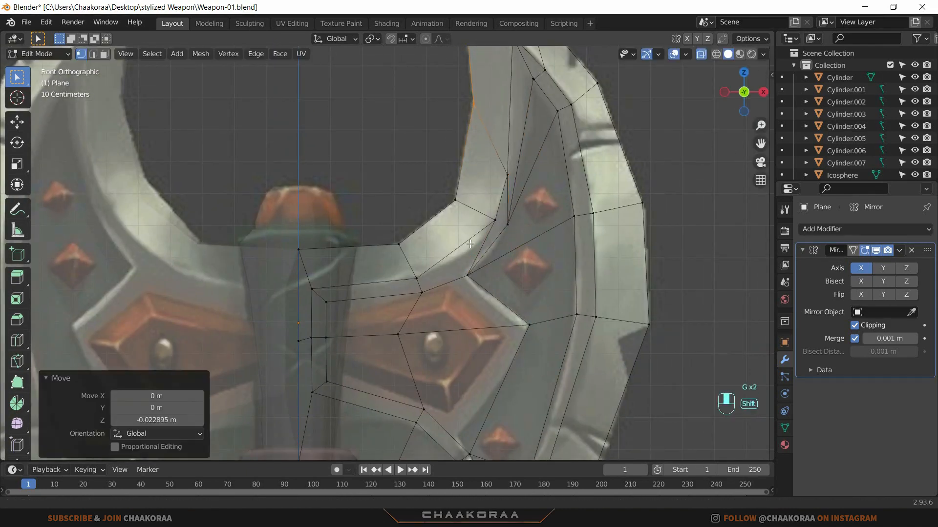
# Step: Nudge the inner panel's vertices near the blade's lower tip to follow the reference panel's lower border
pyautogui.keyDown('shift'); pyautogui.moveTo(569, 201); pyautogui.dragTo(558, 82, button='middle'); pyautogui.keyUp('shift')
pyautogui.click(516, 103)
pyautogui.click(539, 145)
pyautogui.click(541, 135)
pyautogui.press('g')
pyautogui.click(544, 135)
pyautogui.scroll(-3, 565, 207)
pyautogui.scroll(4, 559, 82)
pyautogui.click(486, 220)
pyautogui.press('g')
pyautogui.click(489, 206)
# Step: Refine the panel's lower inner edge vertices, and move the outer edge vertex about 0.034 m in X and 0.066 m in Z
pyautogui.keyDown('shift'); pyautogui.moveTo(509, 263); pyautogui.dragTo(502, 218, button='middle'); pyautogui.keyUp('shift')
pyautogui.click(501, 218)
pyautogui.press('g')
pyautogui.click(500, 216)
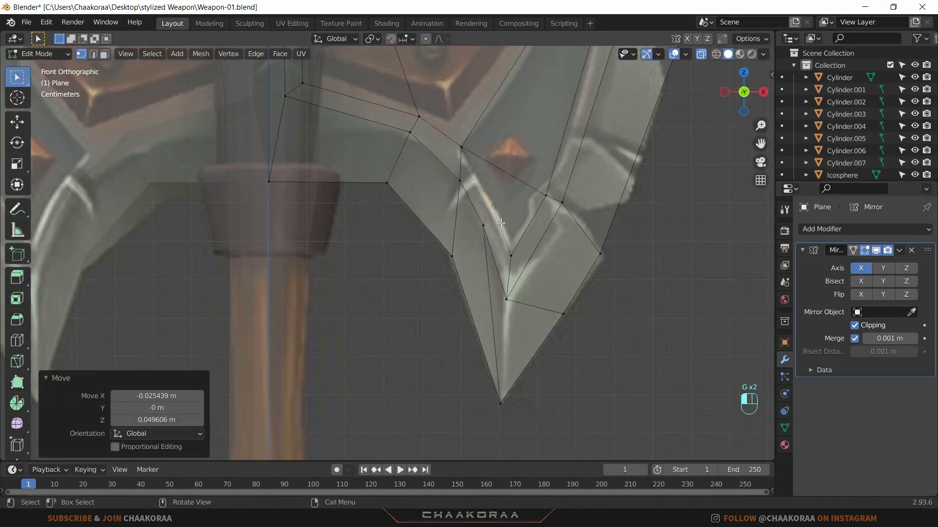
pyautogui.press('g')
pyautogui.click(497, 210)
pyautogui.moveTo(528, 213); pyautogui.dragTo(528, 214)
pyautogui.press('g')
pyautogui.click(541, 189)
# Step: Extrude the five faces of the crescent-shaped inner panel by -0.078 m along their normal
pyautogui.keyDown('shift'); pyautogui.moveTo(540, 190); pyautogui.dragTo(533, 281, button='middle'); pyautogui.keyUp('shift')
pyautogui.scroll(-2, 518, 195)
pyautogui.keyDown('shift'); pyautogui.moveTo(512, 127); pyautogui.dragTo(504, 256, button='middle'); pyautogui.keyUp('shift')
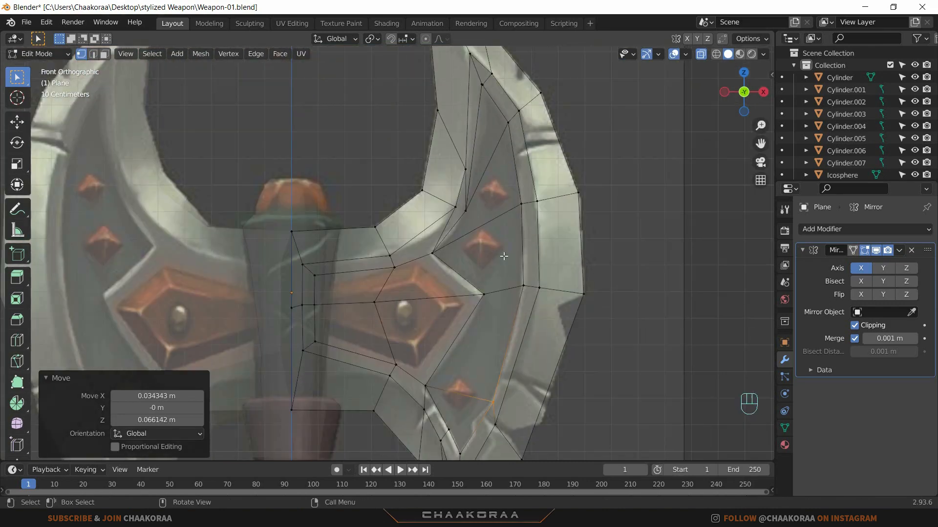
pyautogui.press('3')
pyautogui.click(490, 120)
pyautogui.keyDown('shift'); pyautogui.click(498, 194); pyautogui.keyUp('shift')
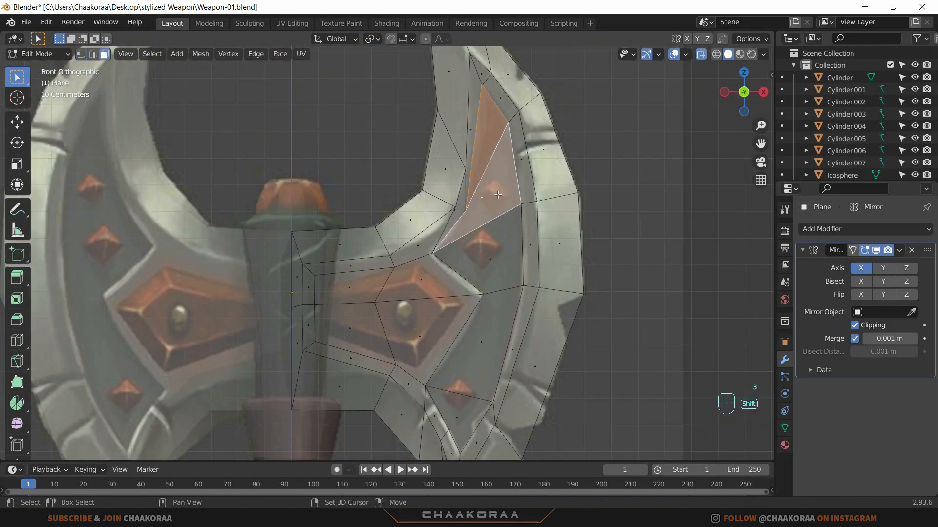
pyautogui.keyDown('shift'); pyautogui.click(504, 254); pyautogui.keyUp('shift')
pyautogui.keyDown('shift'); pyautogui.click(491, 333); pyautogui.keyUp('shift')
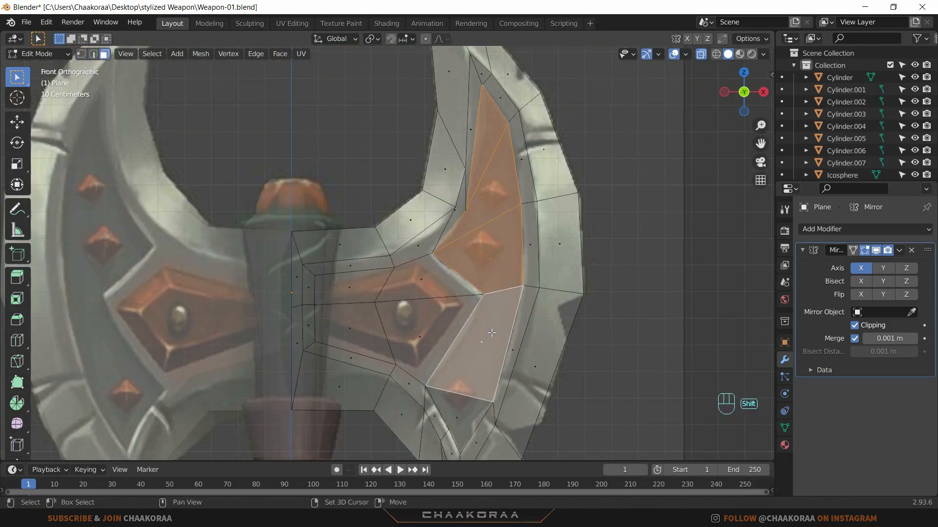
pyautogui.keyDown('shift'); pyautogui.click(472, 416); pyautogui.keyUp('shift')
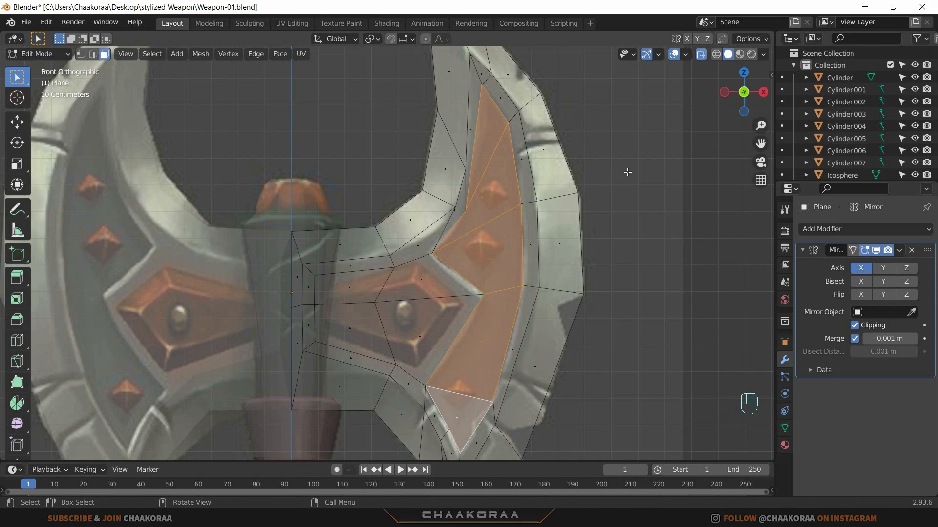
pyautogui.moveTo(559, 236); pyautogui.dragTo(515, 291, button='middle')
pyautogui.press('e')
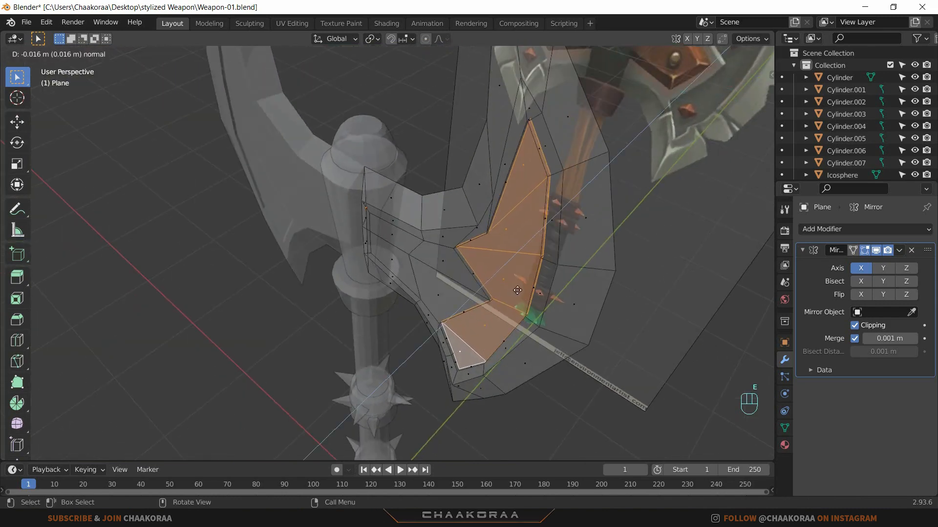
pyautogui.click(530, 282)
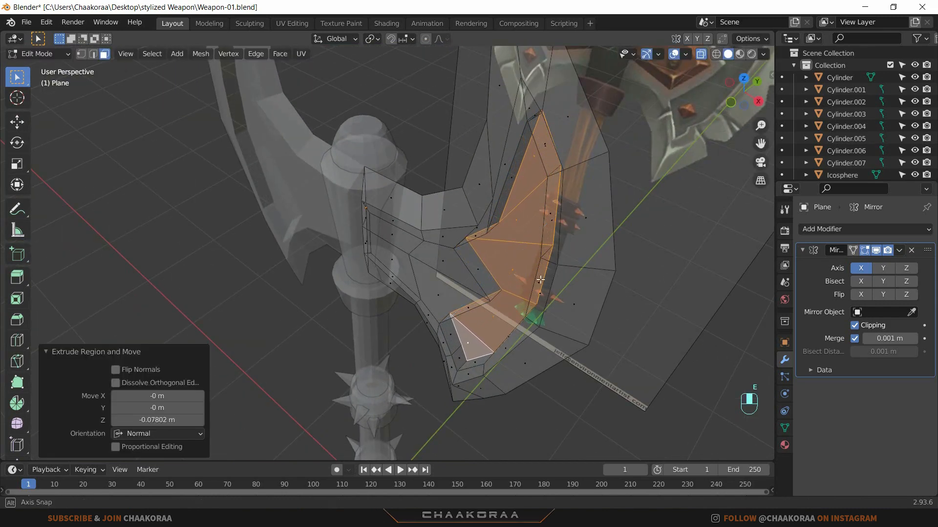
# Step: Scale the extruded crescent faces to 0.845 in front view, and move them about 0.013 m in X and 0.018 m in Z
pyautogui.moveTo(529, 282); pyautogui.dragTo(548, 276, button='middle')
pyautogui.press('KP_1')
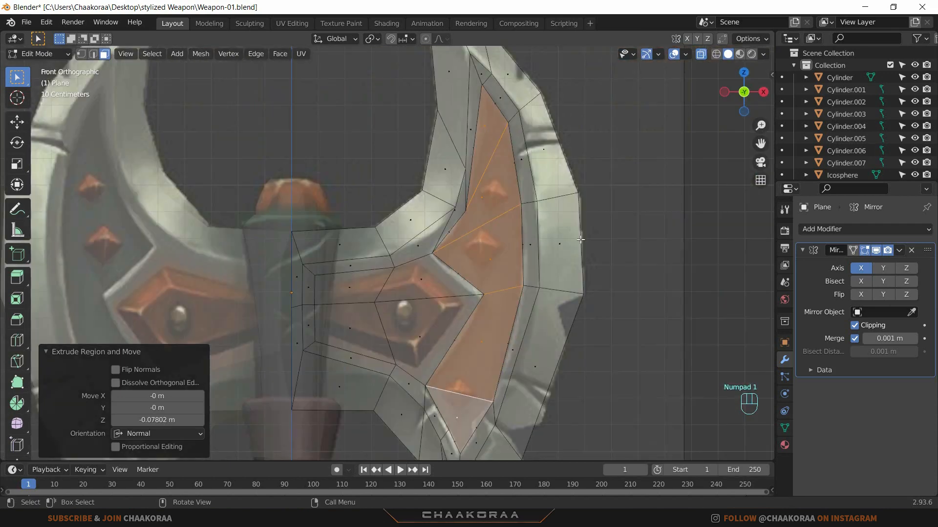
pyautogui.press('s')
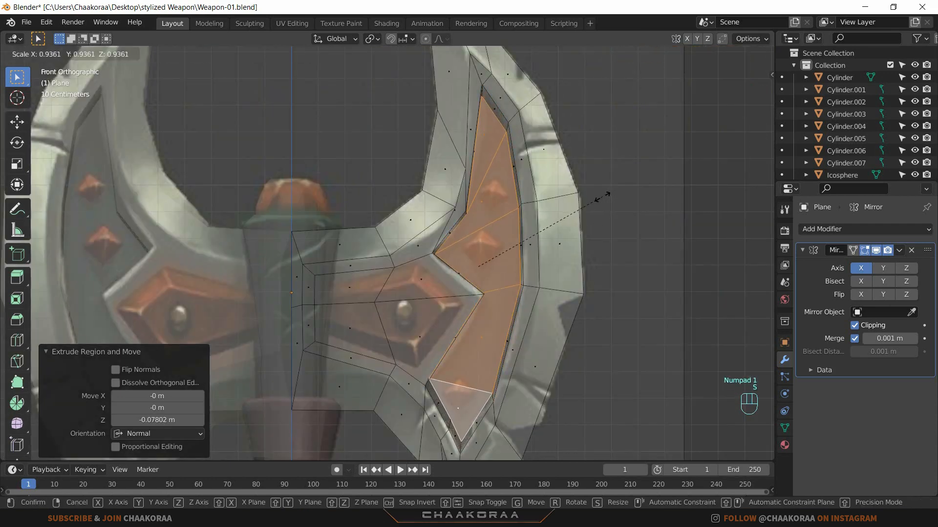
pyautogui.click(591, 204)
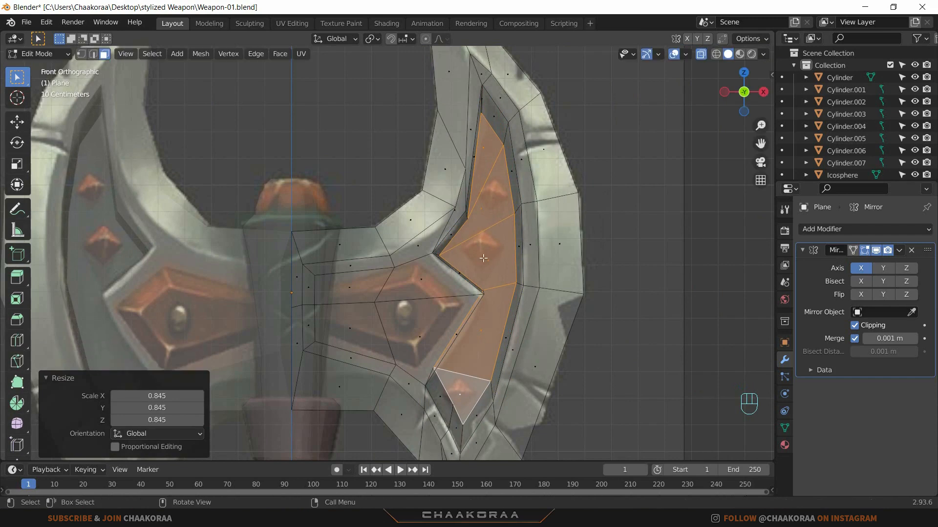
pyautogui.press('g')
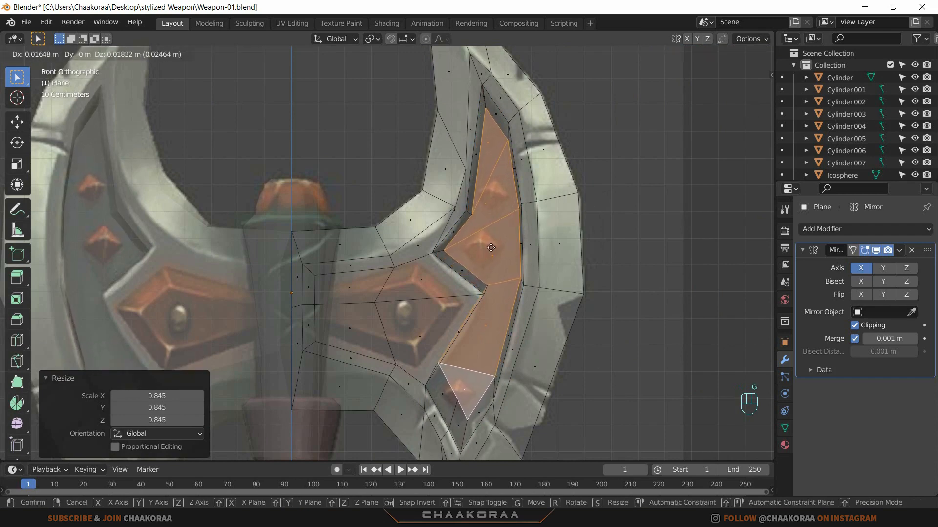
pyautogui.click(490, 247)
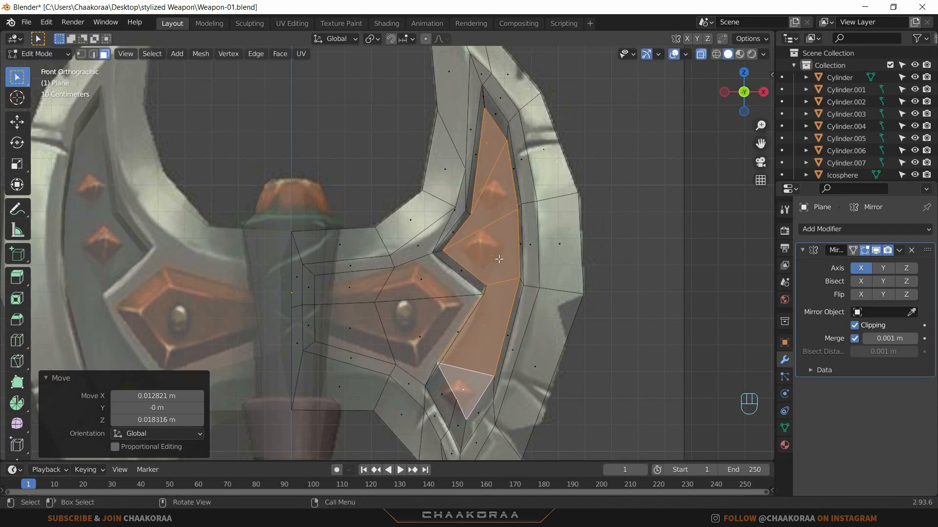
# Step: Turn off X-ray display and scale the recessed crescent faces to 0.965
pyautogui.hotkey('alt', 'z')
pyautogui.moveTo(489, 248); pyautogui.dragTo(574, 226, button='middle')
pyautogui.press('s')
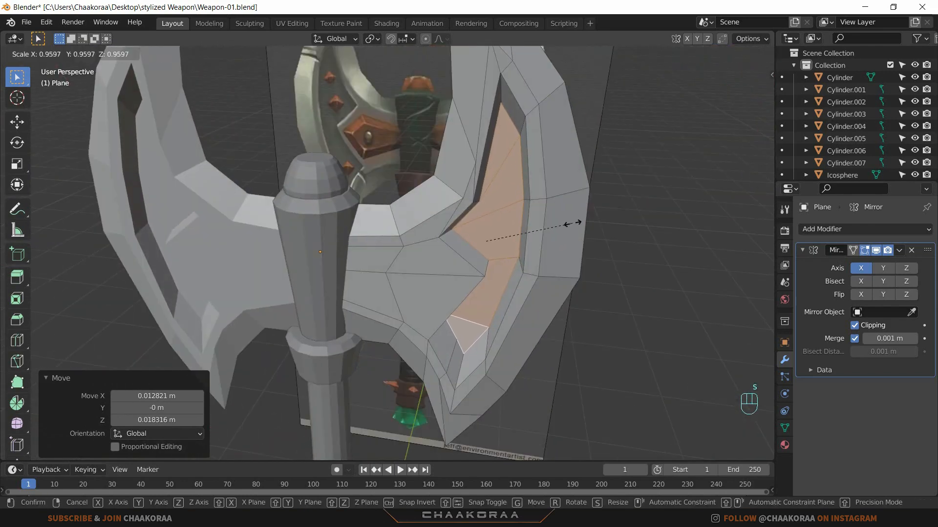
pyautogui.click(573, 223)
pyautogui.press('KP_1')
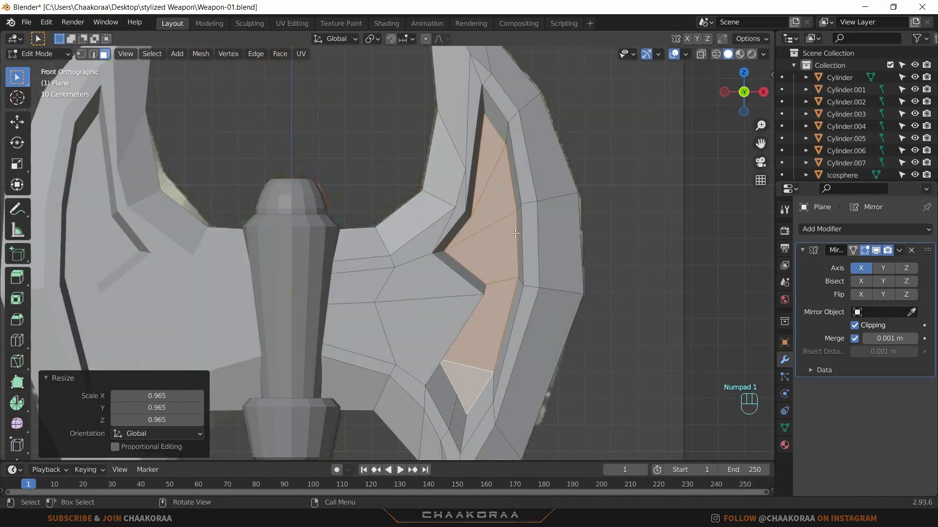
# Step: Move the recess floor's two vertices beside the ornament's upper corner and point outward and slightly down, with X-ray display on
pyautogui.moveTo(514, 233); pyautogui.dragTo(497, 340, button='middle')
pyautogui.press('1')
pyautogui.hotkey('alt', 'z')
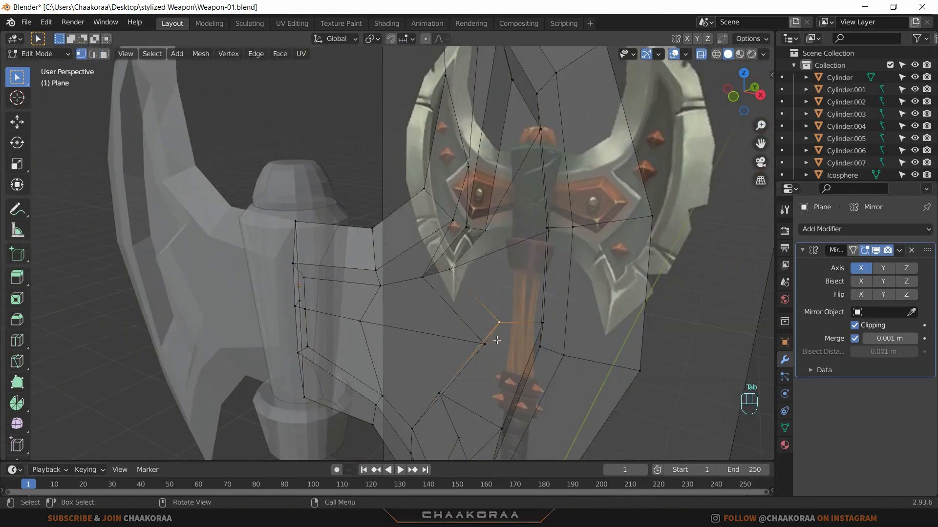
pyautogui.moveTo(508, 292); pyautogui.dragTo(546, 289, button='middle')
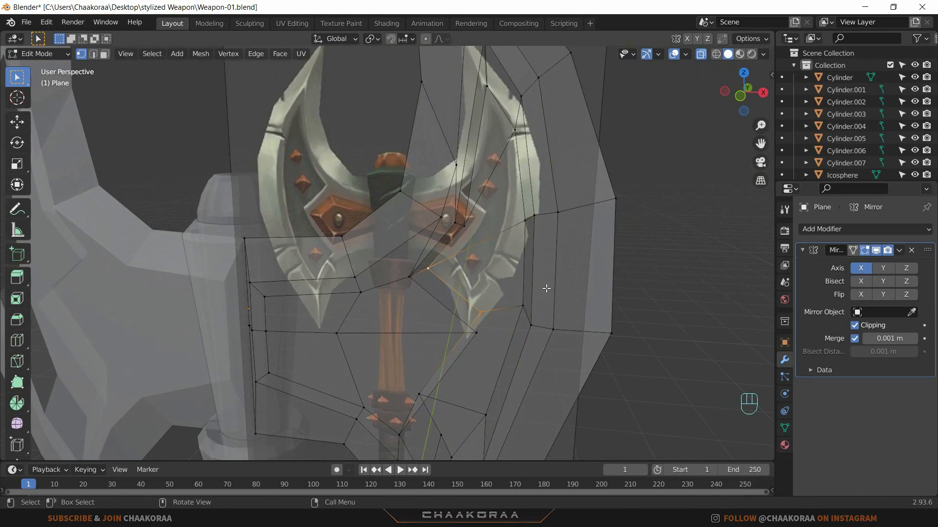
pyautogui.press('KP_1')
pyautogui.keyDown('shift'); pyautogui.moveTo(502, 348); pyautogui.dragTo(489, 268, button='middle'); pyautogui.keyUp('shift')
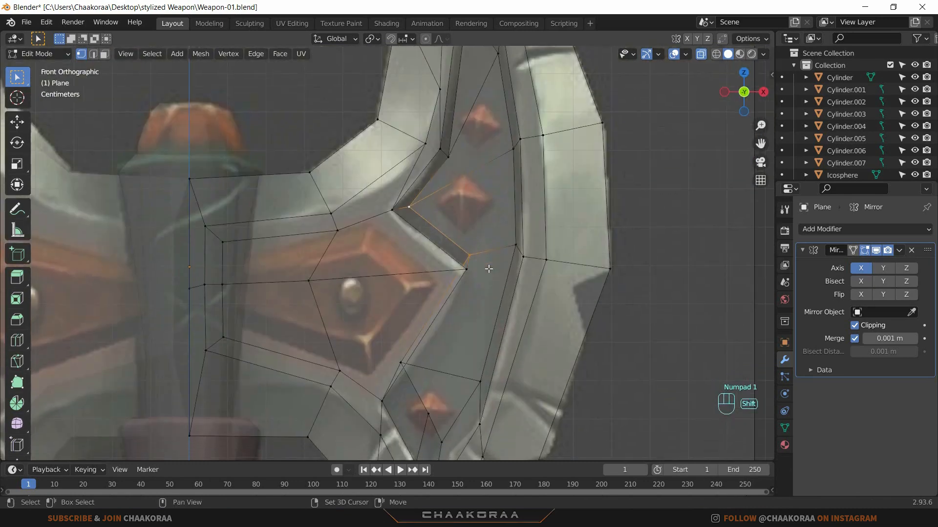
pyautogui.press('g')
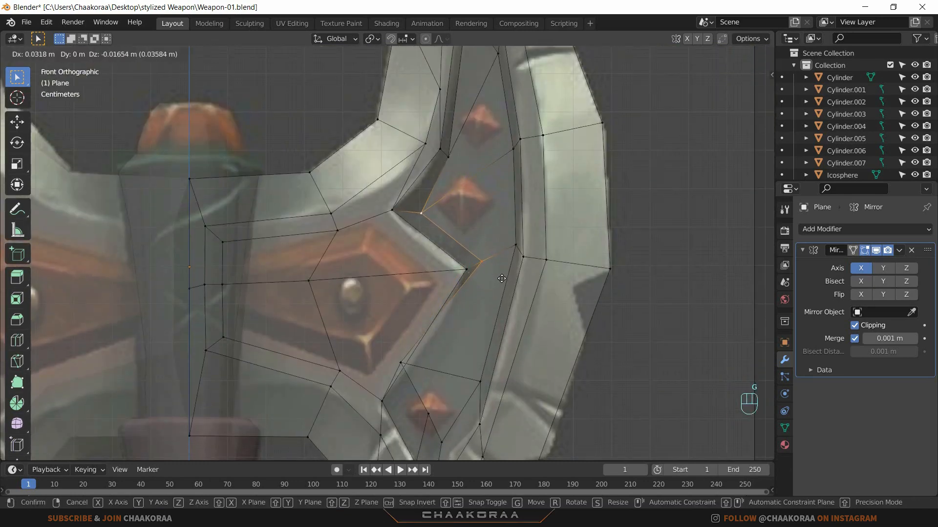
pyautogui.click(502, 279)
# Step: Move the recess floor's lower inner corner vertex about 0.018 m in X and -0.048 m in Z, with X-ray display off
pyautogui.moveTo(420, 394); pyautogui.dragTo(395, 394, button='middle')
pyautogui.hotkey('alt', 'z')
pyautogui.moveTo(455, 366); pyautogui.dragTo(421, 326, button='middle')
pyautogui.click(437, 356)
pyautogui.keyDown('shift'); pyautogui.moveTo(425, 327); pyautogui.dragTo(582, 317, button='middle'); pyautogui.keyUp('shift')
pyautogui.press('KP_1')
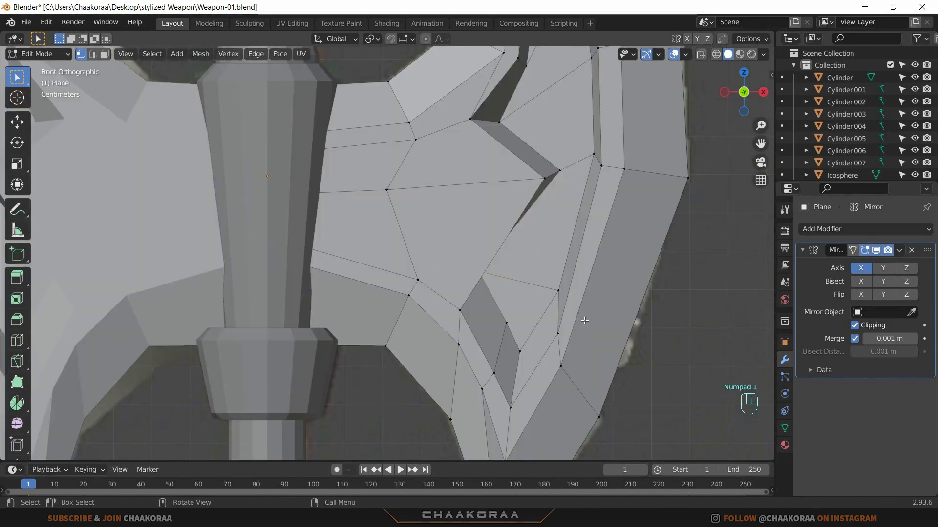
pyautogui.press('g')
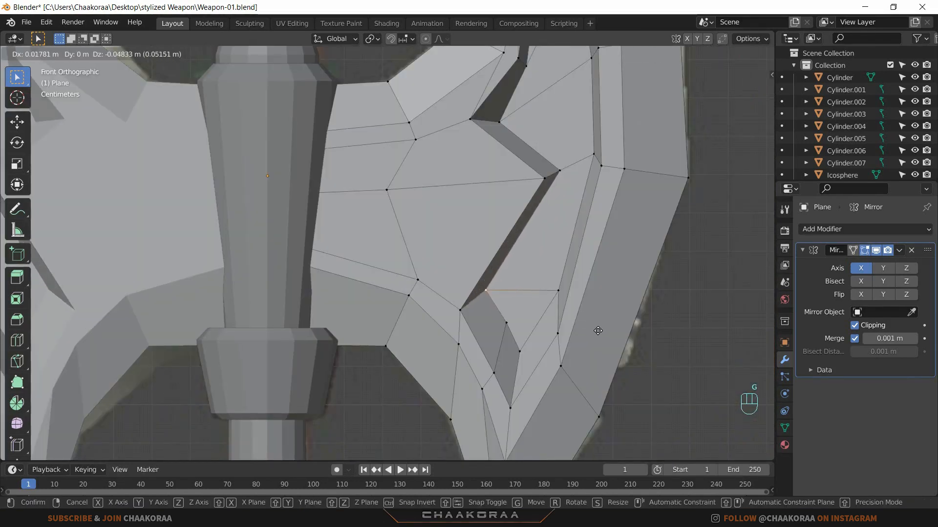
pyautogui.click(597, 330)
# Step: Reposition the recess floor's lower corner and tip vertices toward the rim, and move the lower outer vertex about -0.025 m in Z
pyautogui.moveTo(506, 331); pyautogui.dragTo(495, 339)
pyautogui.moveTo(475, 303); pyautogui.dragTo(475, 303)
pyautogui.press('g')
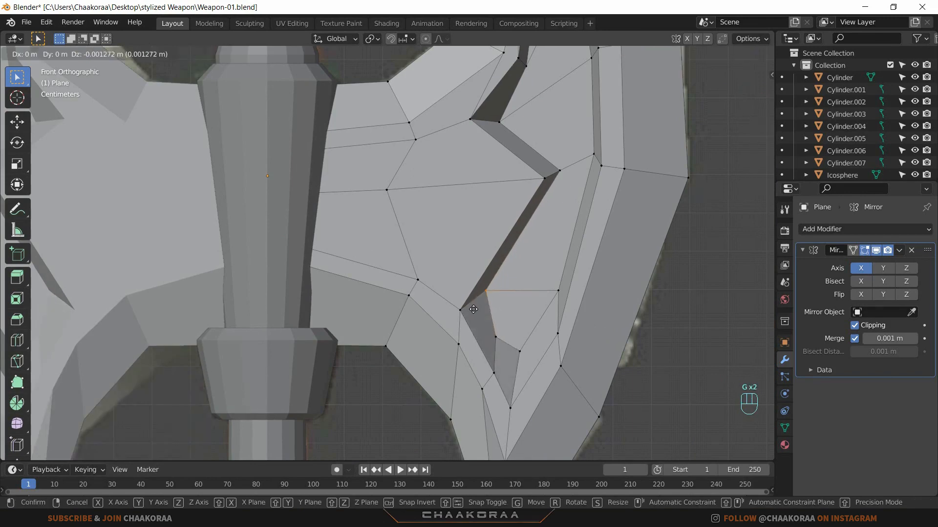
pyautogui.click(464, 318)
pyautogui.click(515, 367)
pyautogui.press('g')
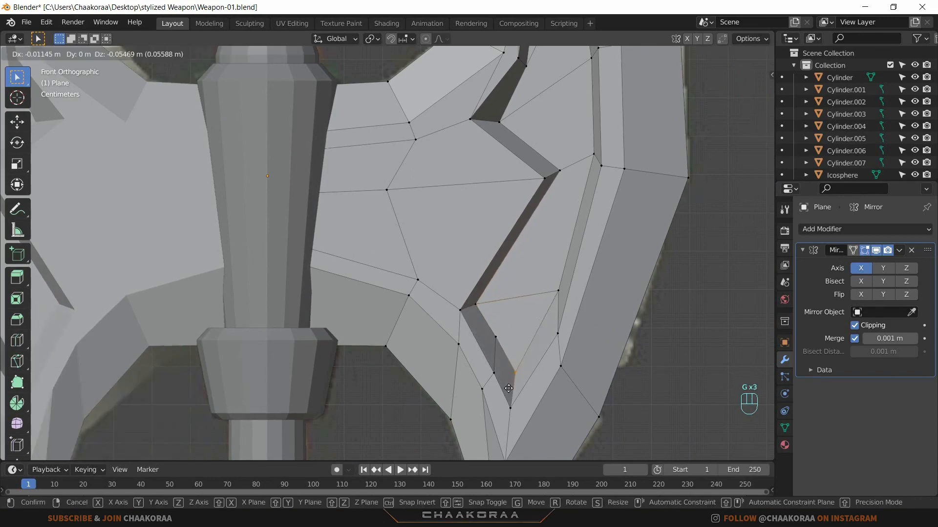
pyautogui.click(510, 390)
pyautogui.click(550, 305)
pyautogui.press('g')
pyautogui.click(545, 326)
# Step: Adjust the recess floor's middle outer vertex and upper inner-curve vertex to even out the bevel along the rim
pyautogui.click(601, 145)
pyautogui.scroll(-4, 601, 154)
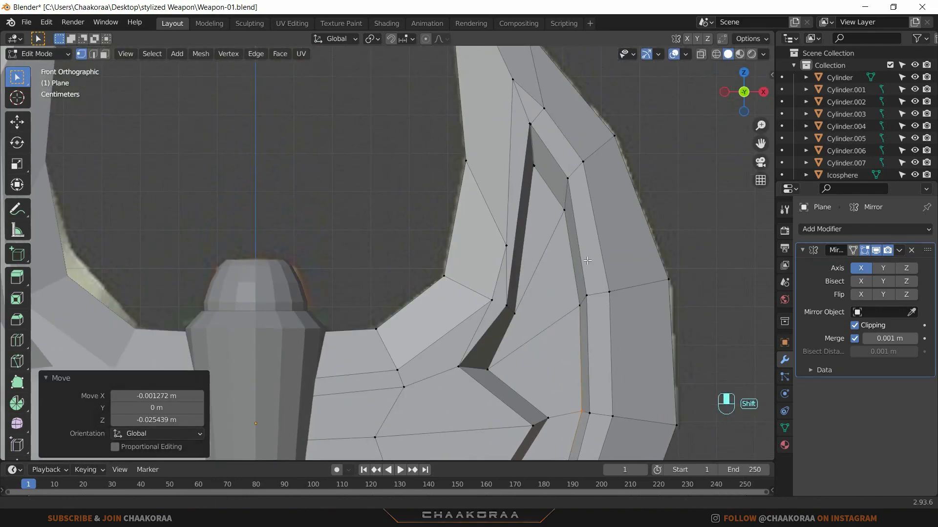
pyautogui.press('g')
pyautogui.click(556, 210)
pyautogui.press('g')
pyautogui.click(508, 285)
pyautogui.moveTo(488, 296); pyautogui.dragTo(500, 312)
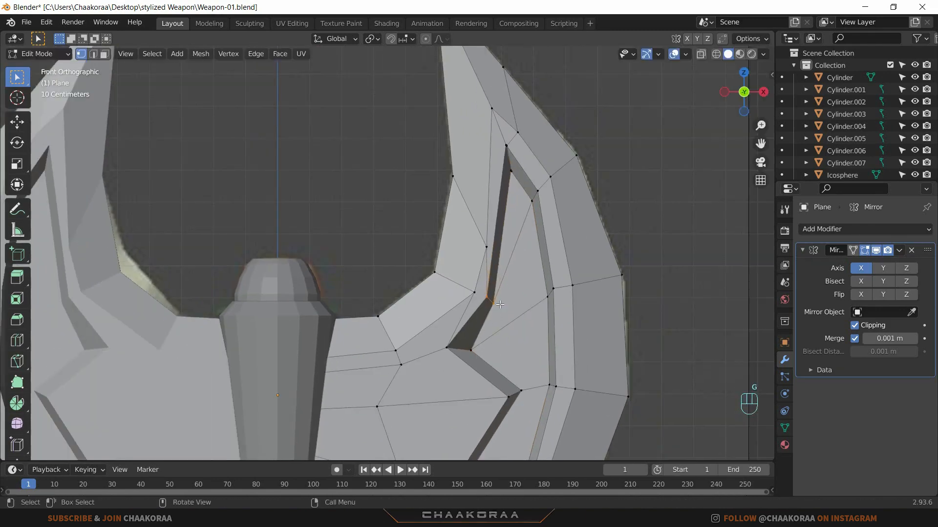
pyautogui.press('g')
pyautogui.click(503, 309)
# Step: Lower the recess floor's top vertices, and move the outer vertex below them about -0.012 m in X and 0.012 m in Z
pyautogui.press('g')
pyautogui.click(519, 187)
pyautogui.moveTo(505, 163); pyautogui.dragTo(538, 210)
pyautogui.press('g')
pyautogui.moveTo(550, 301); pyautogui.dragTo(552, 303)
pyautogui.press('g')
pyautogui.click(548, 299)
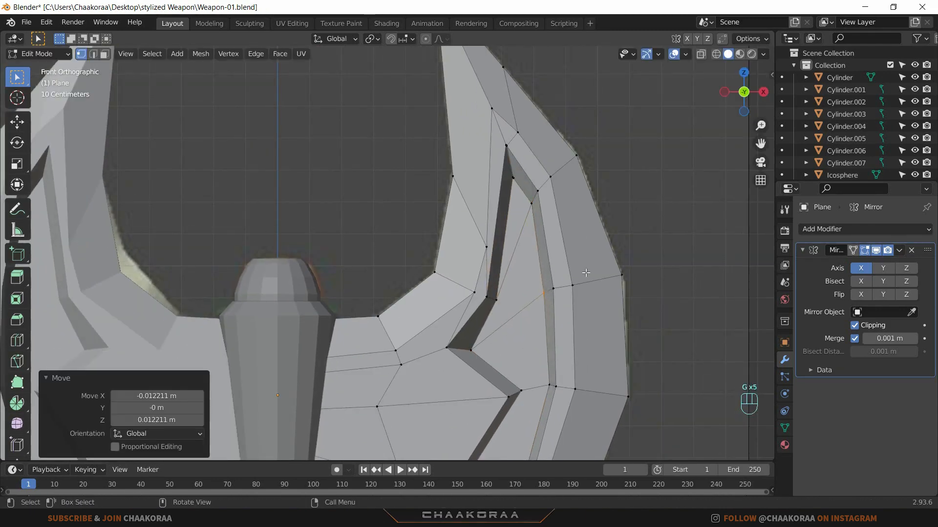
# Step: Move the recess floor's lower inner corner vertex about 0.012 m in X and -0.006 m in Z, and inspect the blade
pyautogui.keyDown('shift'); pyautogui.moveTo(529, 382); pyautogui.dragTo(526, 287, button='middle'); pyautogui.keyUp('shift')
pyautogui.moveTo(526, 288); pyautogui.dragTo(512, 313)
pyautogui.press('g')
pyautogui.click(513, 316)
pyautogui.click(468, 418)
pyautogui.keyDown('shift'); pyautogui.moveTo(468, 418); pyautogui.dragTo(394, 346, button='middle'); pyautogui.keyUp('shift')
pyautogui.scroll(-2, 467, 322)
pyautogui.hotkey('alt', 'z')
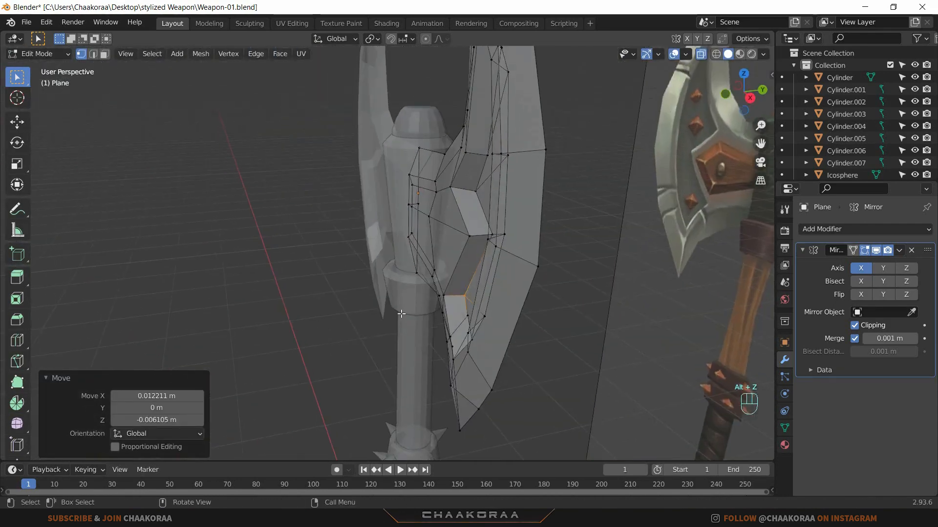
pyautogui.hotkey('alt', 'z')
pyautogui.moveTo(468, 313); pyautogui.dragTo(516, 298, button='middle')
pyautogui.press('KP_1')
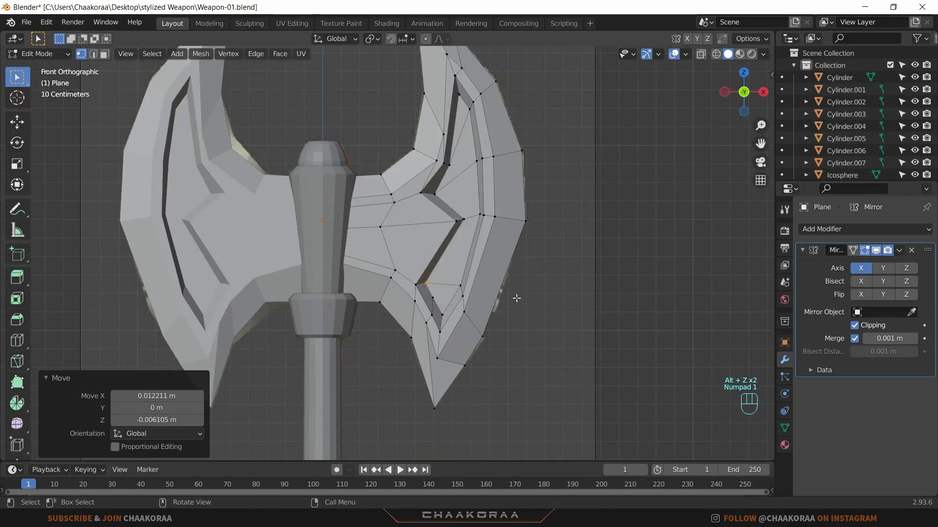
# Step: Inset the four blade faces covering the reference's orange ornament, using X-ray display
pyautogui.hotkey('alt', 'z')
pyautogui.scroll(5, 401, 265)
pyautogui.scroll(1, 490, 298)
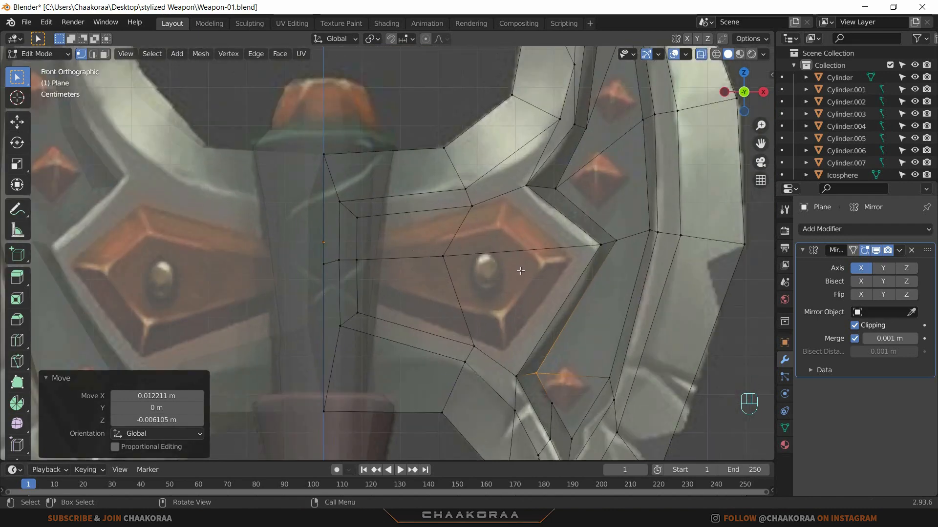
pyautogui.press('3')
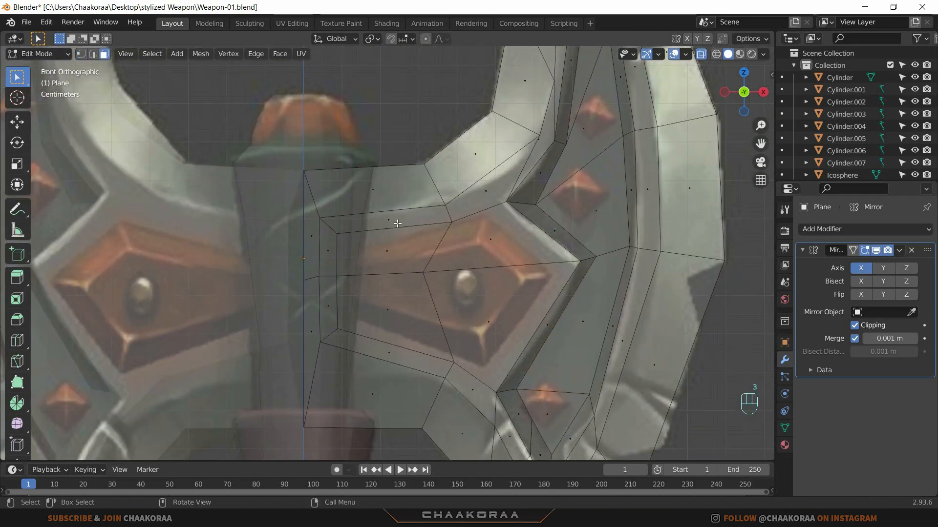
pyautogui.click(382, 250)
pyautogui.keyDown('shift'); pyautogui.click(386, 310); pyautogui.keyUp('shift')
pyautogui.keyDown('shift'); pyautogui.click(488, 239); pyautogui.keyUp('shift')
pyautogui.keyDown('shift'); pyautogui.click(544, 285); pyautogui.keyUp('shift')
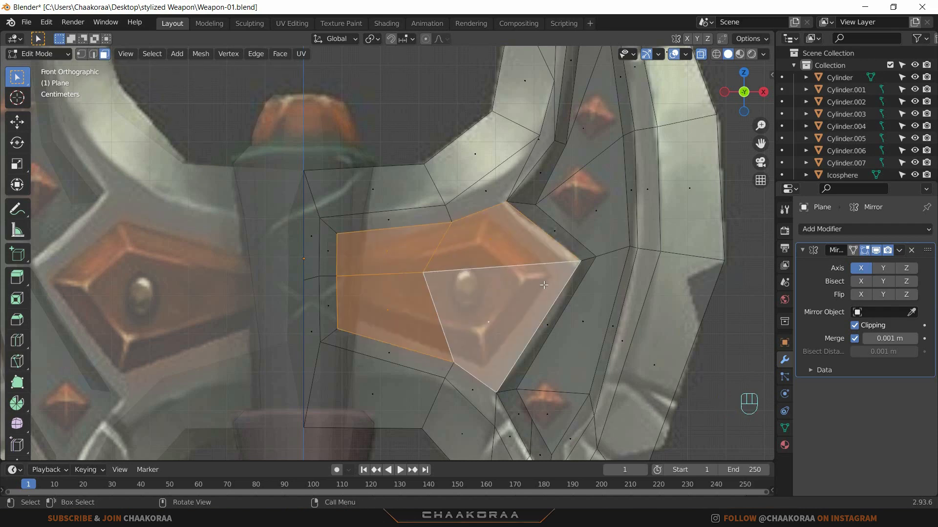
pyautogui.press('i')
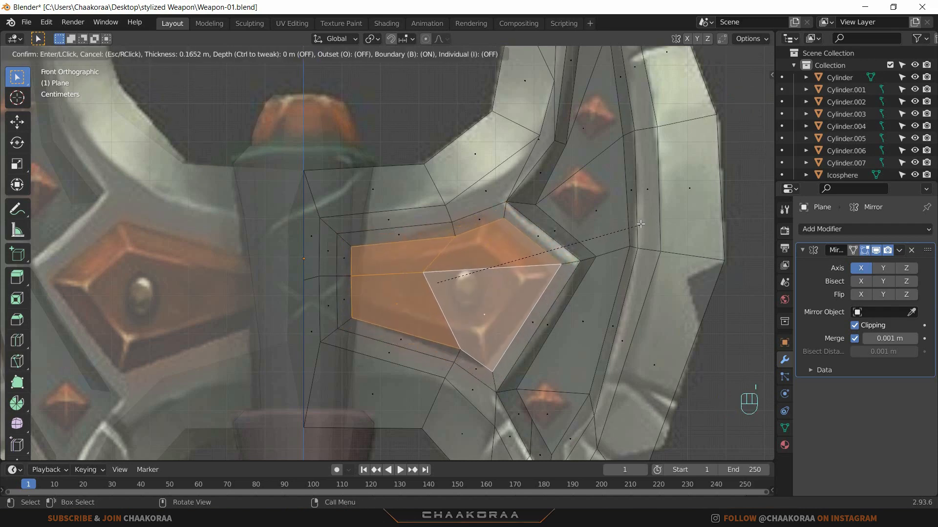
pyautogui.click(506, 222)
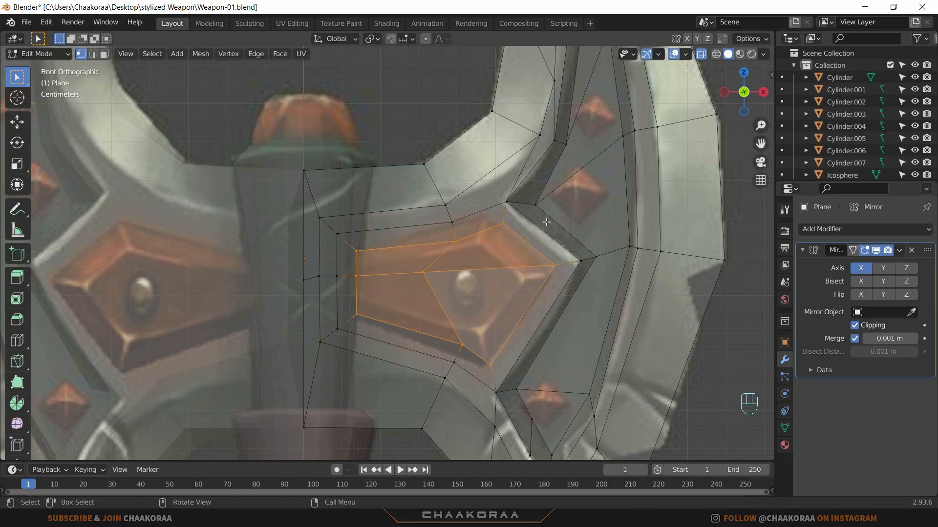
# Step: Move the inset ornament faces about -0.027 m in X and -0.004 m in Z, and lower their outer point vertex
pyautogui.press('g')
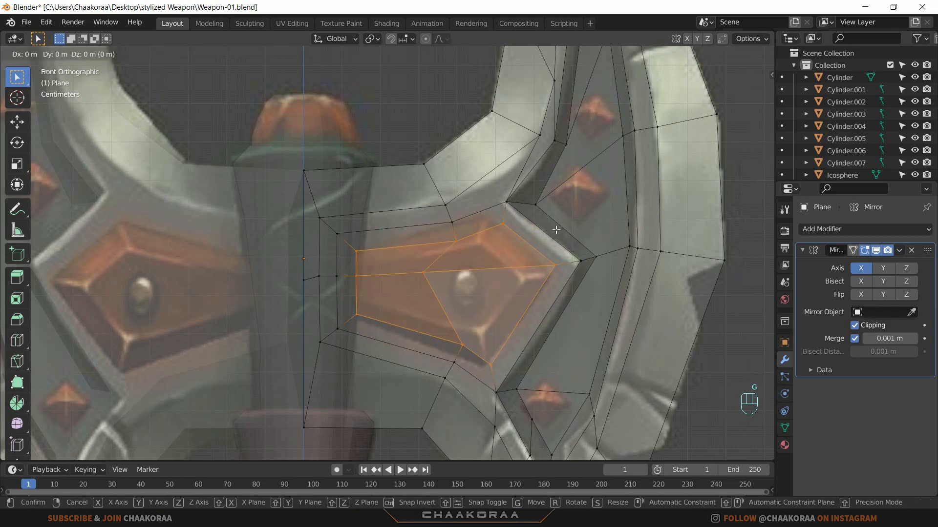
pyautogui.click(545, 233)
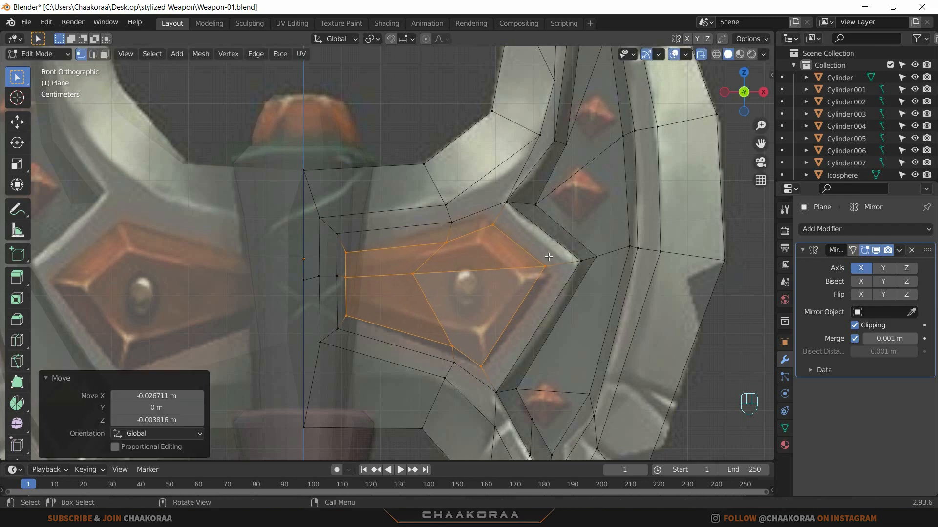
pyautogui.click(546, 266)
pyautogui.press('g')
pyautogui.click(550, 275)
# Step: Move the ornament inset's lower middle vertex slightly toward the handle, and raise the rim's upper middle vertex above the inset
pyautogui.click(454, 346)
pyautogui.press('g')
pyautogui.click(441, 345)
pyautogui.click(452, 221)
pyautogui.press('g')
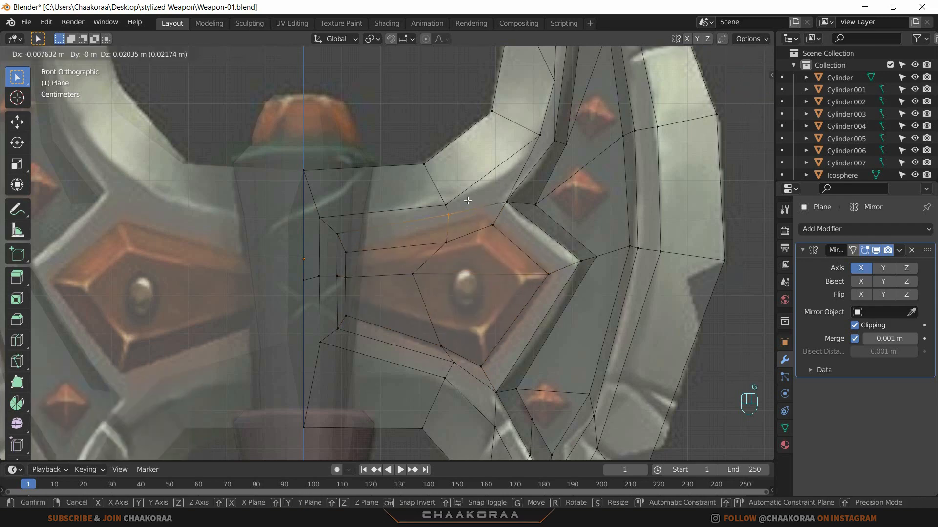
pyautogui.click(450, 214)
# Step: Shift the ornament inset's upper point vertex up and inward, and raise its upper middle vertex to match the reference outline
pyautogui.click(492, 225)
pyautogui.press('g')
pyautogui.click(484, 215)
pyautogui.moveTo(454, 243); pyautogui.dragTo(432, 260)
pyautogui.press('g')
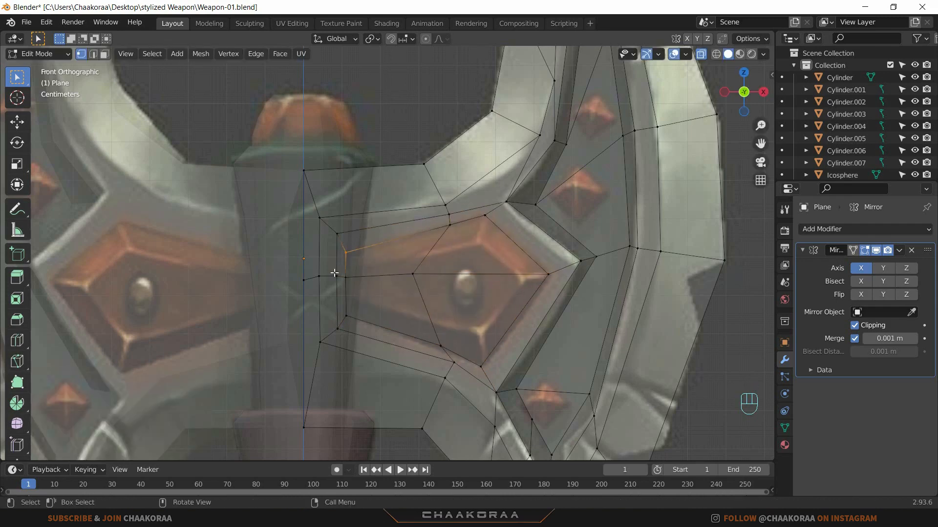
# Step: Adjust the ornament inset's upper inner corner, and shift the vertices at its handle end slightly toward the handle
pyautogui.press('g')
pyautogui.click(399, 246)
pyautogui.moveTo(338, 243); pyautogui.dragTo(379, 322)
pyautogui.press('g')
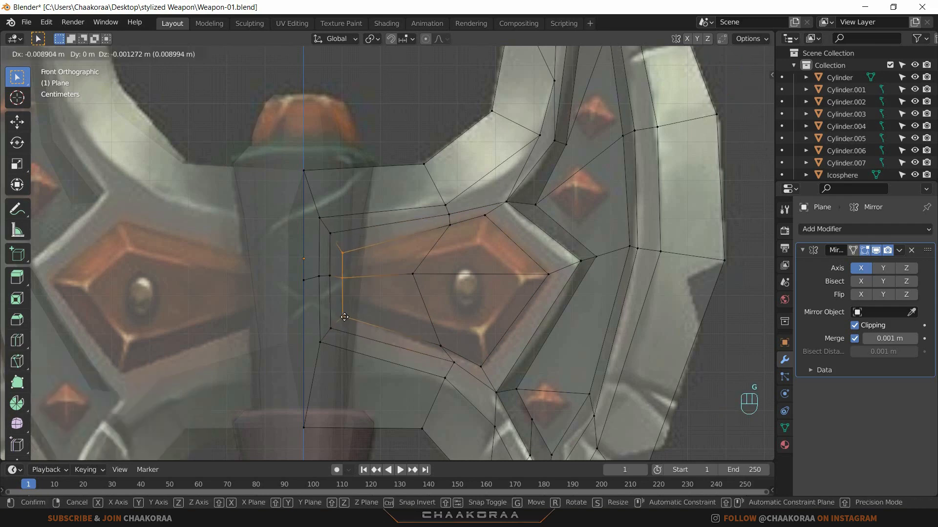
pyautogui.click(373, 320)
pyautogui.click(342, 254)
pyautogui.click(413, 274)
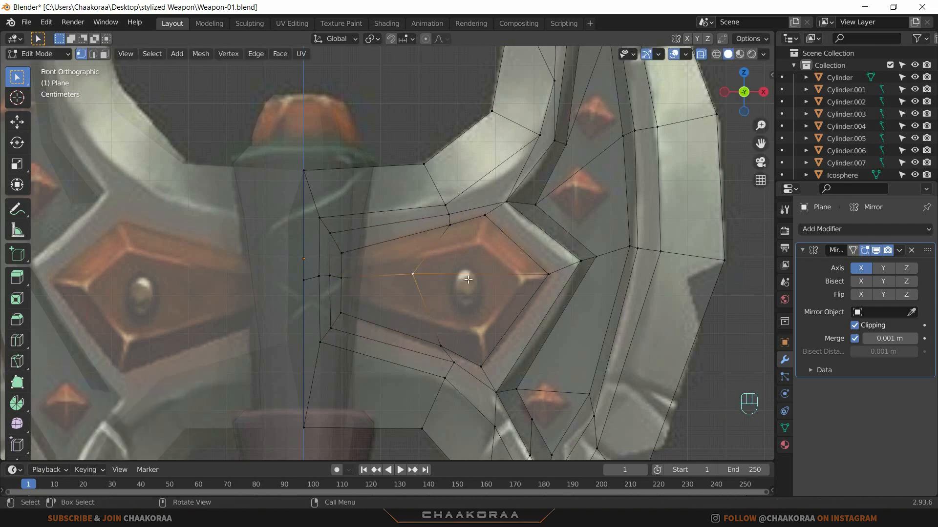
# Step: Inset the four ornament faces together with a thickness of about 0.276 m
pyautogui.click(475, 247)
pyautogui.keyDown('shift'); pyautogui.click(386, 255); pyautogui.keyUp('shift')
pyautogui.keyDown('shift'); pyautogui.click(388, 302); pyautogui.keyUp('shift')
pyautogui.keyDown('shift'); pyautogui.click(468, 310); pyautogui.keyUp('shift')
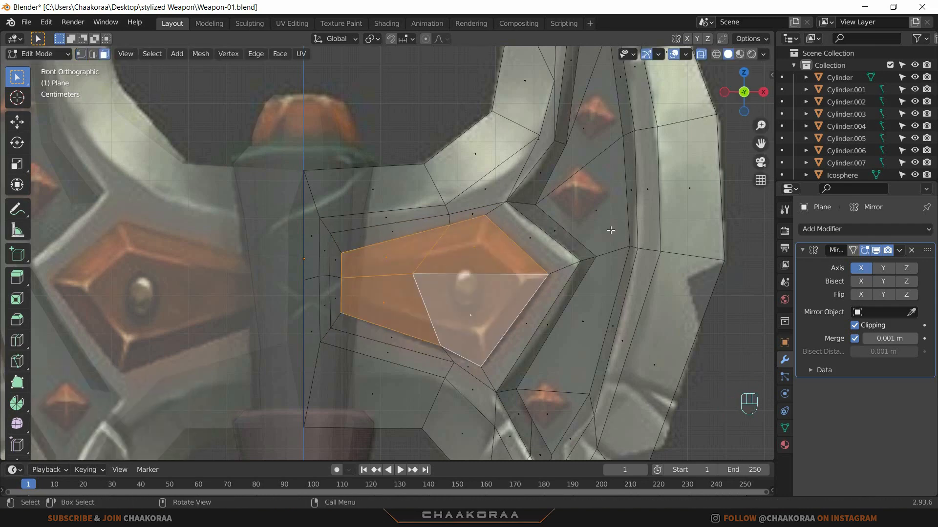
pyautogui.press('i')
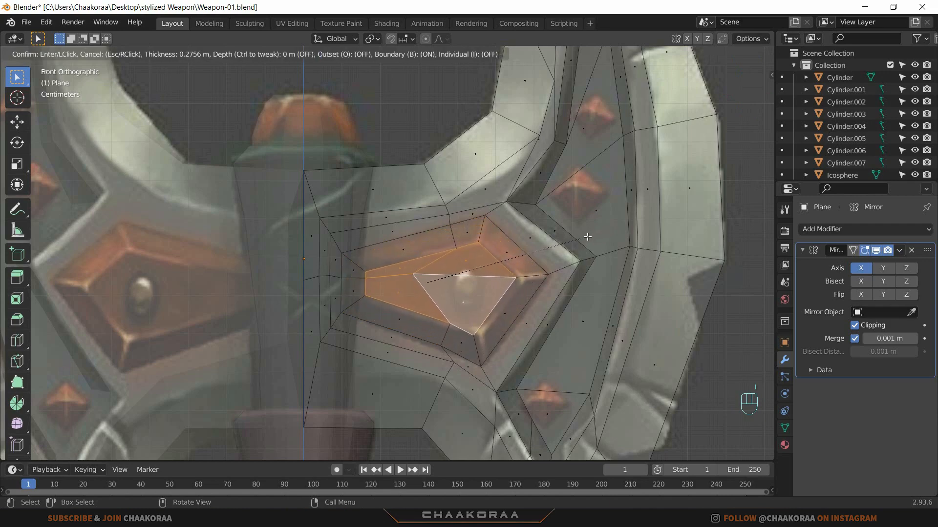
pyautogui.click(587, 237)
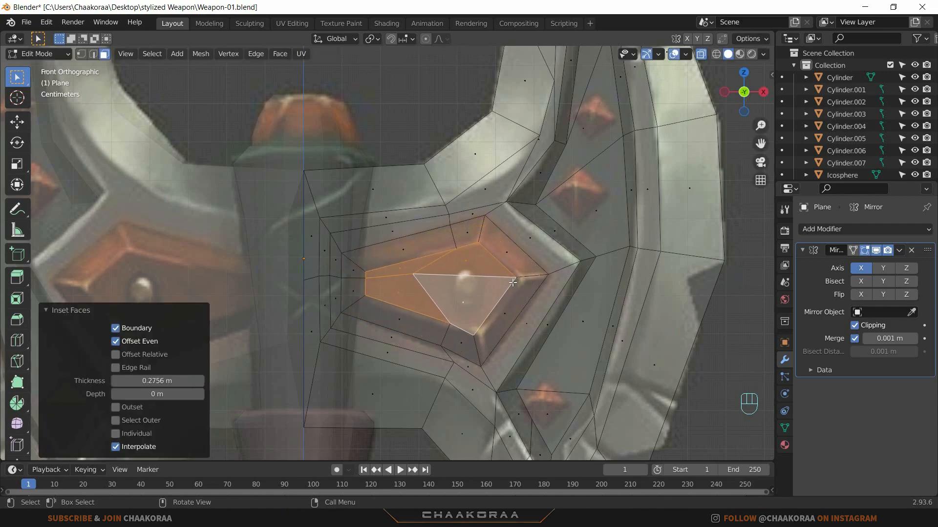
# Step: Move the inset ornament faces outward about -0.04 m along Y, and inspect the raised ornament without X-ray display
pyautogui.moveTo(512, 283); pyautogui.dragTo(548, 287, button='middle')
pyautogui.press('g')
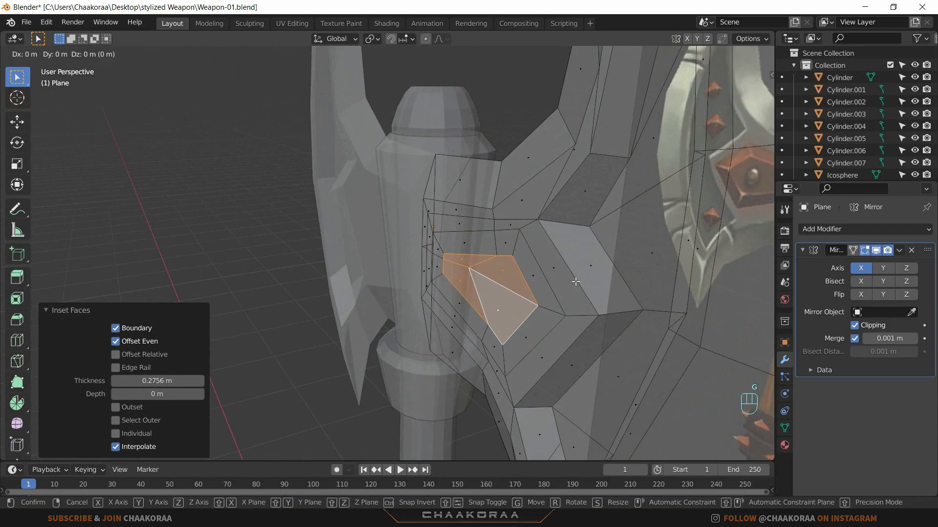
pyautogui.press('y')
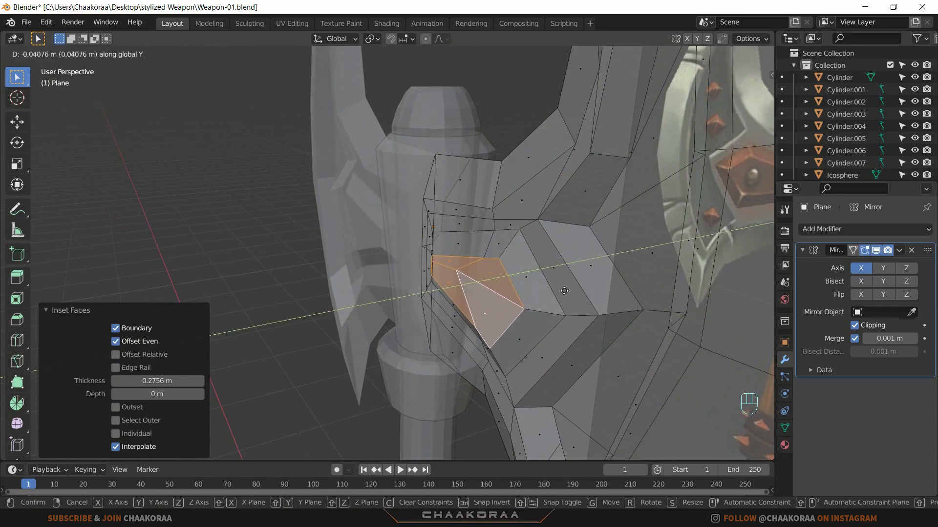
pyautogui.click(562, 292)
pyautogui.moveTo(562, 291)
pyautogui.mouseDown(button='middle')
pyautogui.moveTo(579, 274)
pyautogui.moveTo(482, 268)
pyautogui.moveTo(558, 265)
pyautogui.moveTo(570, 291)
pyautogui.mouseUp(button='middle')
pyautogui.hotkey('alt', 'z')
pyautogui.press('Tab')
pyautogui.scroll(-5, 575, 287)
pyautogui.scroll(3, 497, 191)
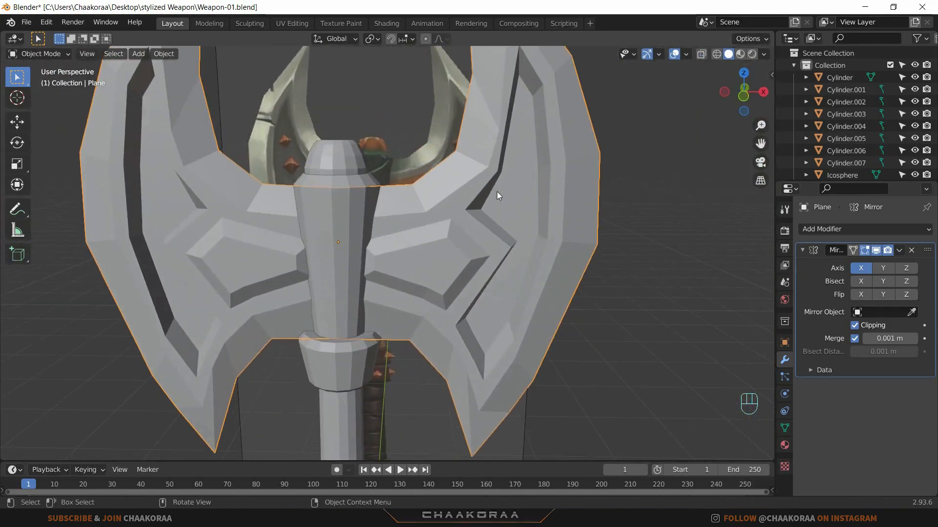
# Step: Raise the inner ridge vertex beside the crescent recess, and move the ridge vertex below it about 0.003 m in X and 0.013 m in Z
pyautogui.keyDown('shift'); pyautogui.moveTo(496, 191); pyautogui.dragTo(496, 274, button='middle'); pyautogui.keyUp('shift')
pyautogui.press('KP_1')
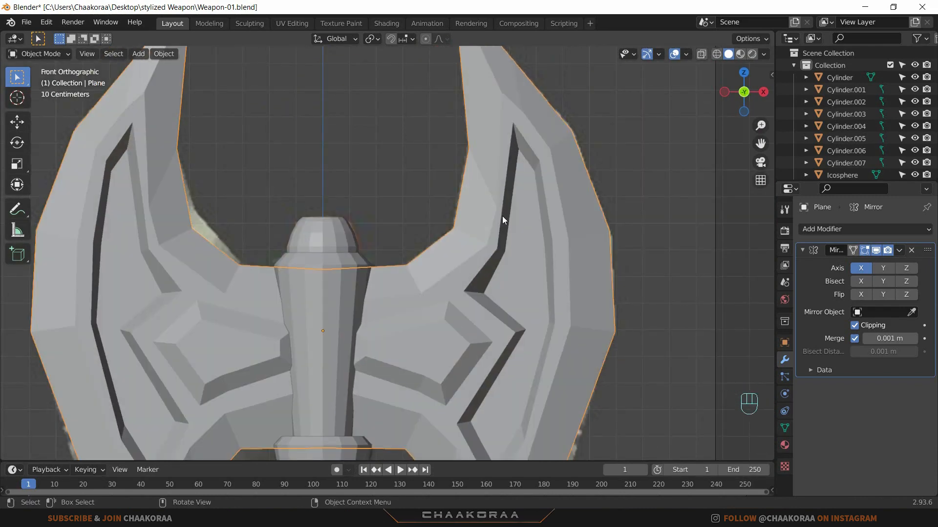
pyautogui.press('Tab')
pyautogui.keyDown('shift'); pyautogui.moveTo(507, 249); pyautogui.dragTo(507, 263, button='middle'); pyautogui.keyUp('shift')
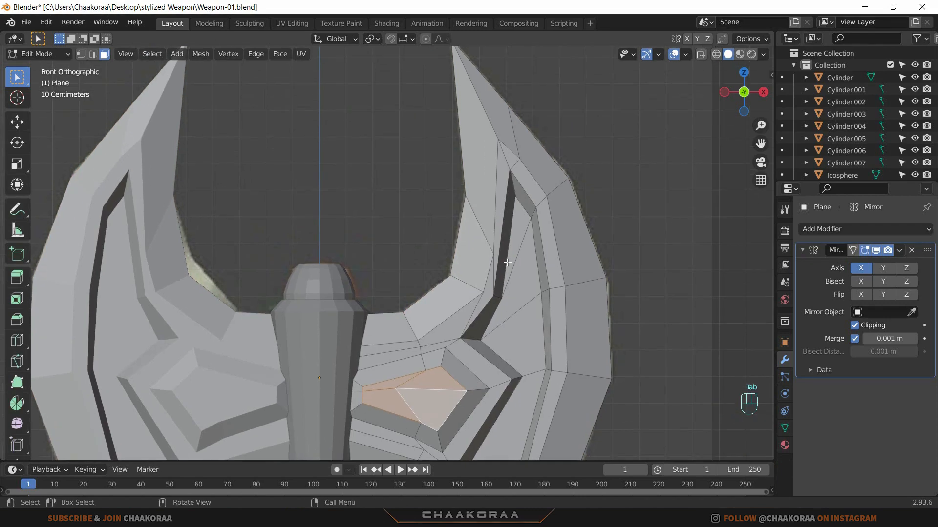
pyautogui.hotkey('alt', 'z')
pyautogui.scroll(4, 507, 262)
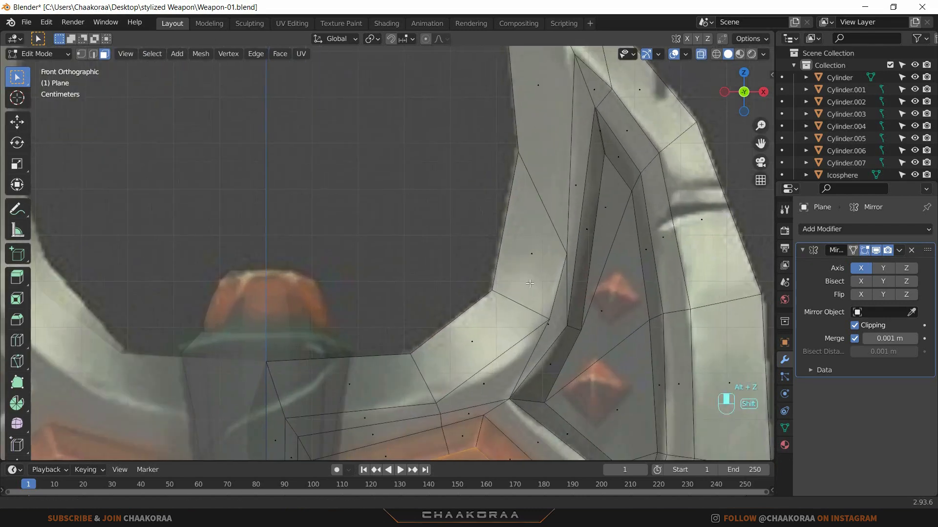
pyautogui.keyDown('shift'); pyautogui.moveTo(540, 358); pyautogui.dragTo(518, 295, button='middle'); pyautogui.keyUp('shift')
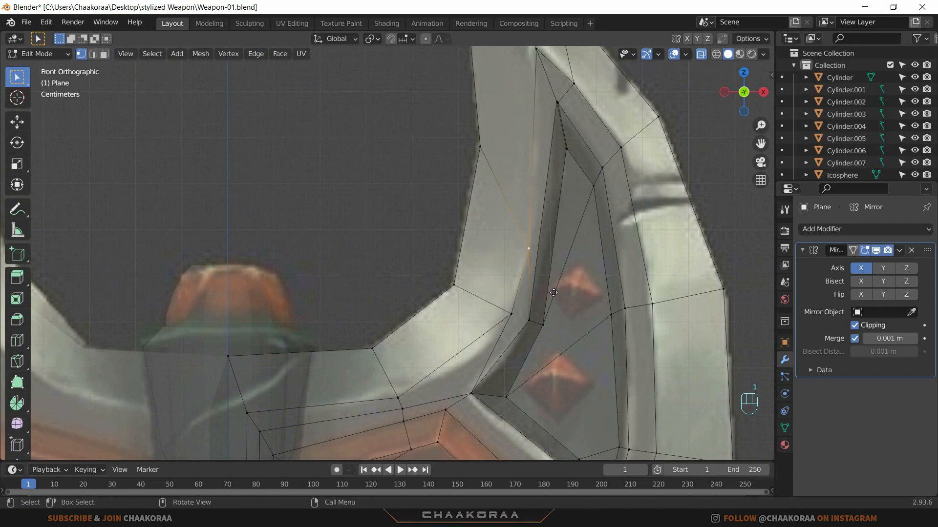
pyautogui.press('g')
pyautogui.click(560, 229)
pyautogui.keyDown('shift'); pyautogui.moveTo(554, 317); pyautogui.dragTo(553, 268, button='middle'); pyautogui.keyUp('shift')
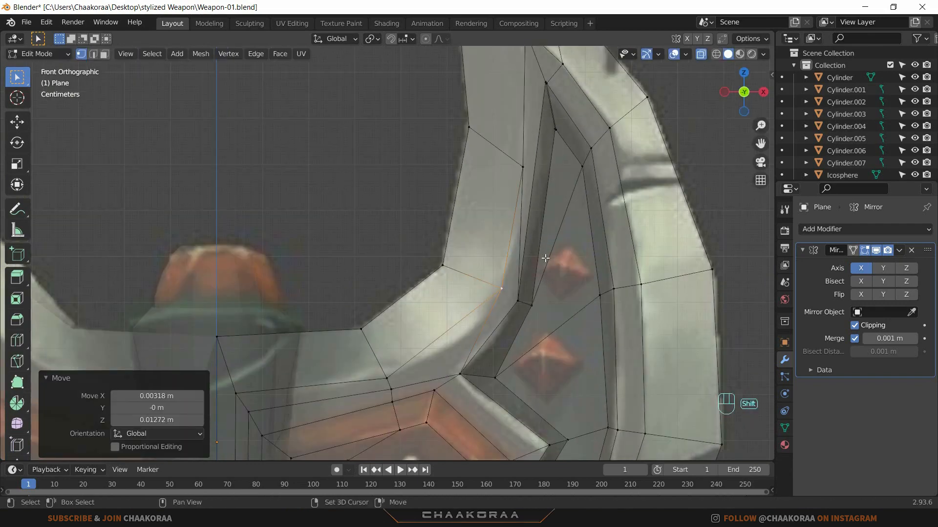
pyautogui.keyDown('shift'); pyautogui.moveTo(545, 258); pyautogui.dragTo(501, 209, button='middle'); pyautogui.keyUp('shift')
pyautogui.hotkey('alt', 'z')
pyautogui.scroll(-1, 546, 294)
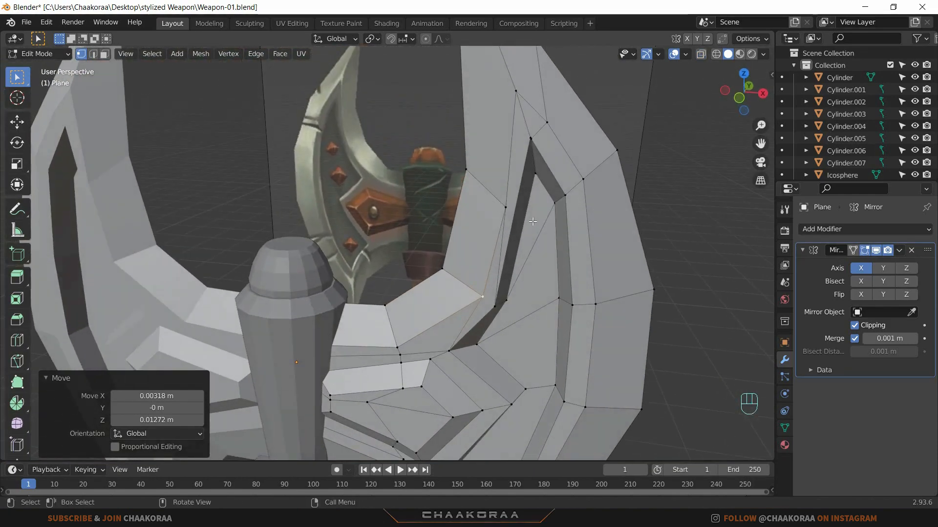
# Step: Move the upper inner ridge vertex about -0.023 m in X, adjust the ridge vertex below it, and inspect the blade
pyautogui.moveTo(540, 236); pyautogui.dragTo(530, 259, button='middle')
pyautogui.press('KP_1')
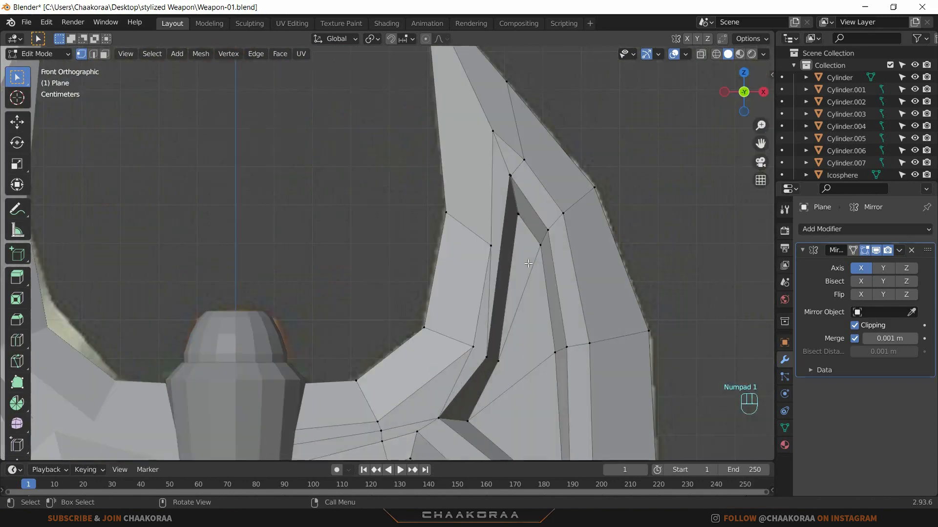
pyautogui.hotkey('alt', 'z')
pyautogui.press('g')
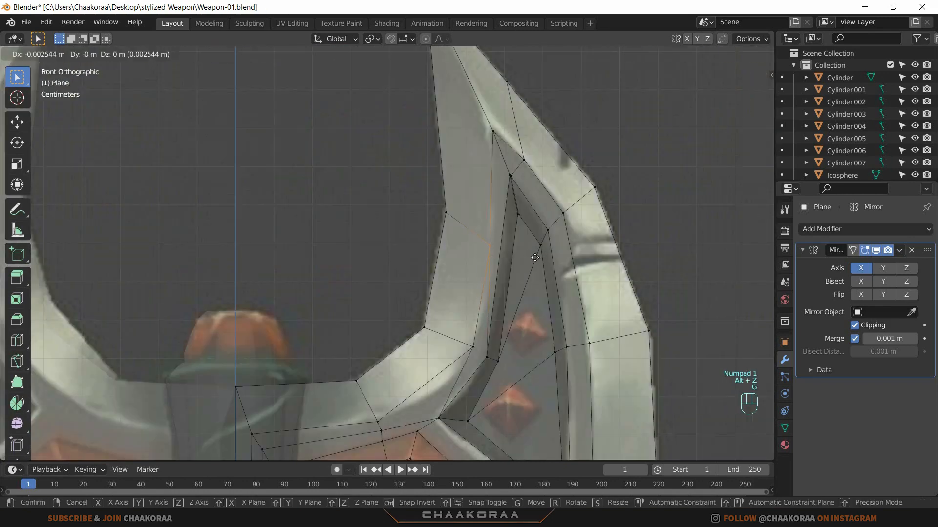
pyautogui.click(532, 257)
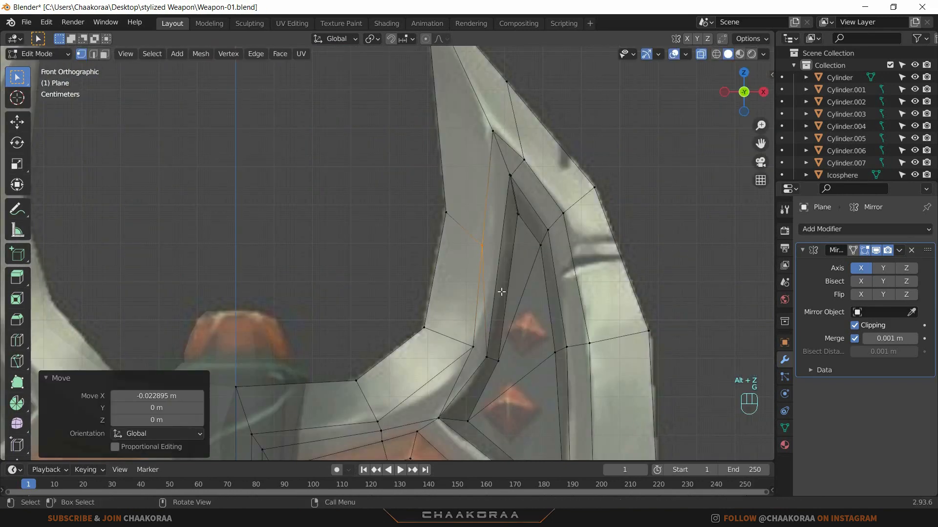
pyautogui.press('g')
pyautogui.click(471, 353)
pyautogui.hotkey('alt', 'z')
pyautogui.moveTo(471, 353); pyautogui.dragTo(532, 246, button='middle')
pyautogui.press('Tab')
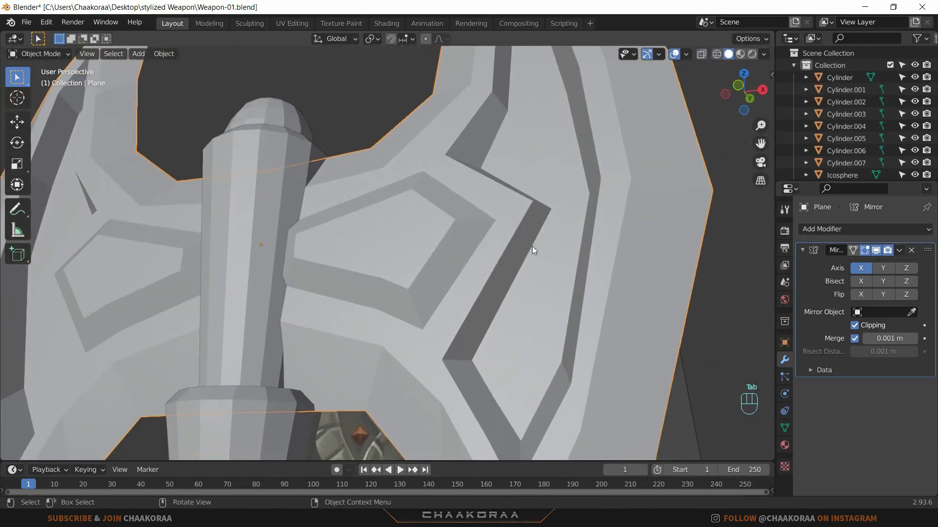
pyautogui.scroll(-3, 528, 274)
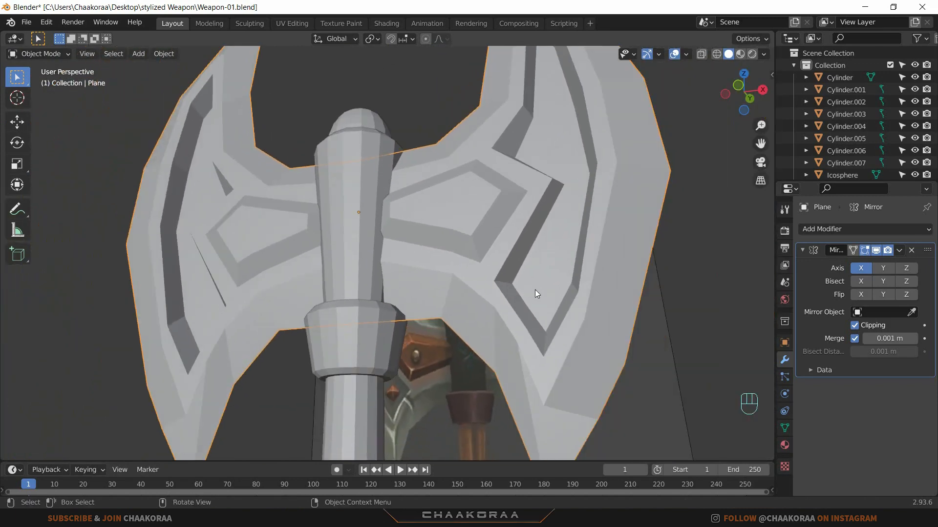
pyautogui.moveTo(535, 289); pyautogui.dragTo(515, 304, button='middle')
pyautogui.scroll(-2, 478, 276)
# Step: Move the outer ridge vertex above the blade's lower tip outward and up in front view
pyautogui.press('Tab')
pyautogui.scroll(5, 478, 285)
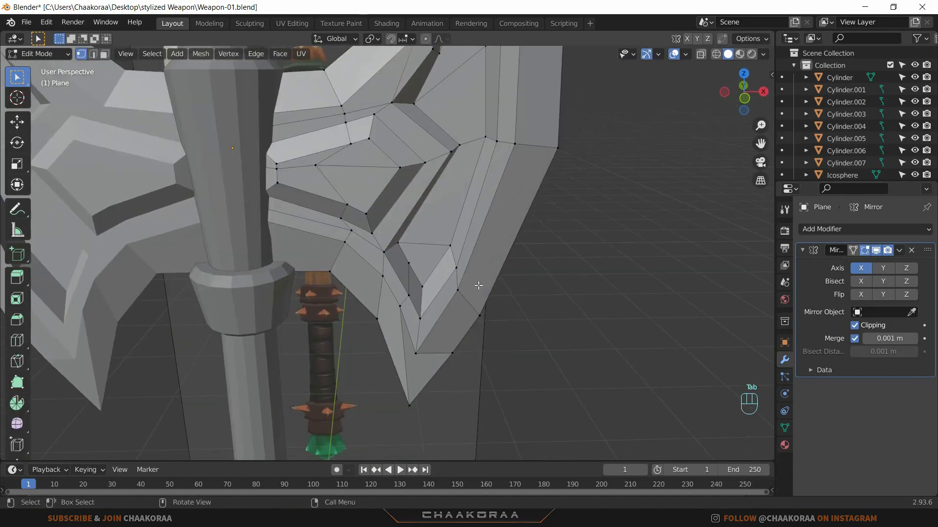
pyautogui.press('KP_1')
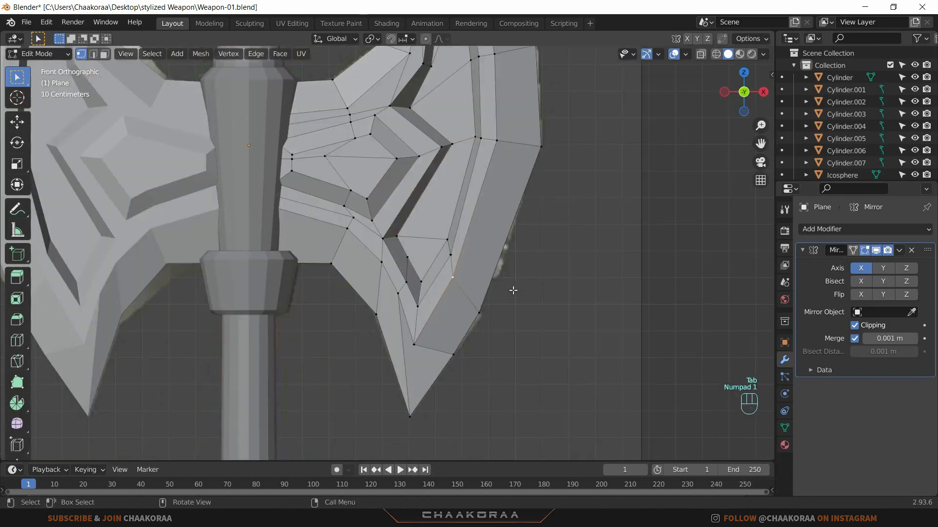
pyautogui.scroll(3, 513, 290)
pyautogui.press('g')
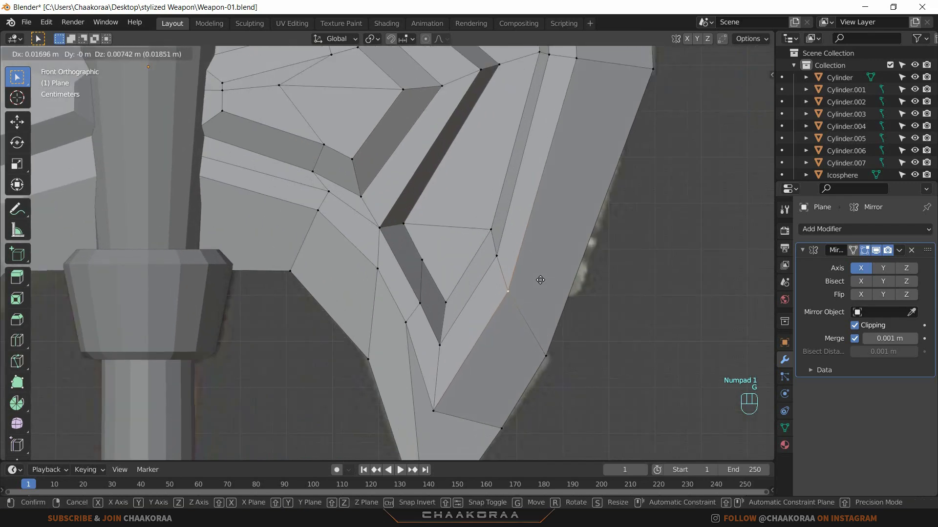
pyautogui.click(534, 262)
# Step: Nudge the outer ridge vertex at the blade's widest point outward, and move the lower ridge vertex about 0.012 m in X and 0.01 m in Z
pyautogui.keyDown('shift'); pyautogui.moveTo(534, 262); pyautogui.dragTo(498, 210, button='middle'); pyautogui.keyUp('shift')
pyautogui.press('g')
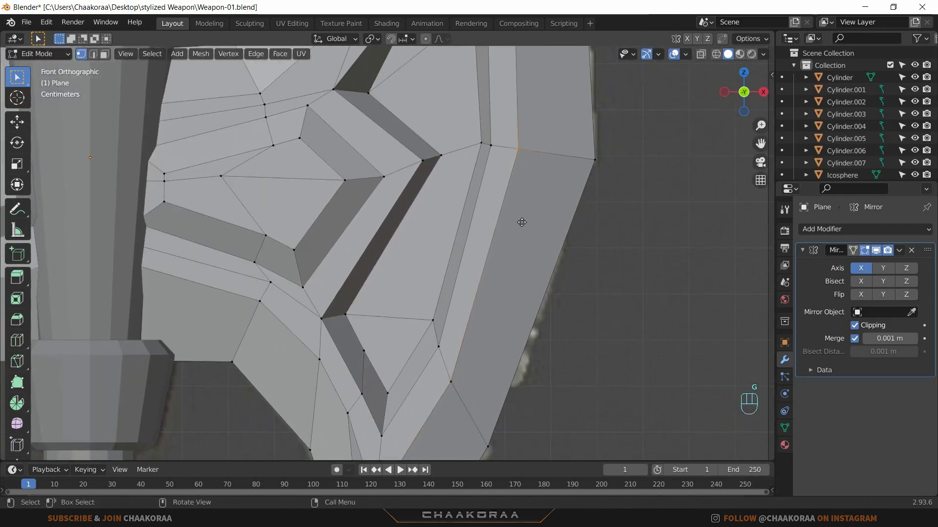
pyautogui.click(525, 222)
pyautogui.moveTo(467, 367); pyautogui.dragTo(448, 404)
pyautogui.press('g')
pyautogui.click(453, 398)
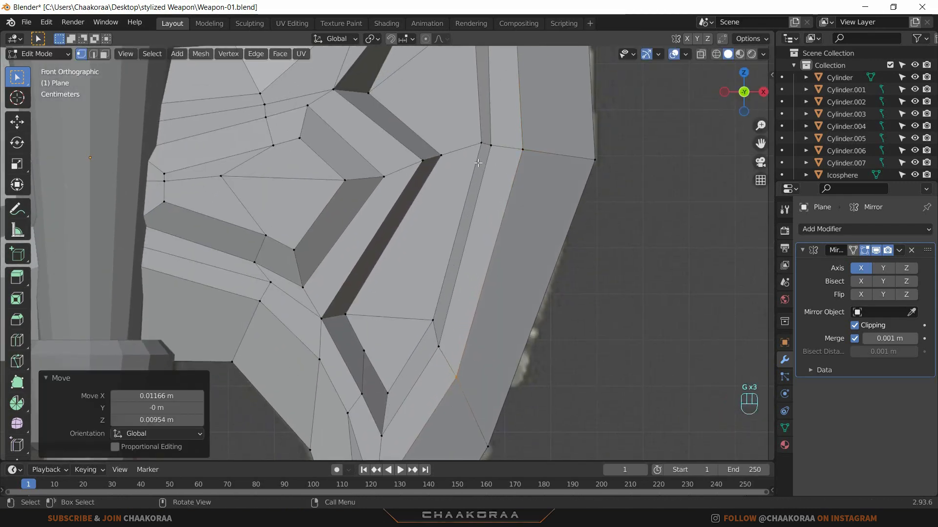
# Step: Move the recess floor's outer vertex at the blade's widest point about -0.01 m in X and -0.001 m in Z, and inspect the blade
pyautogui.click(482, 142)
pyautogui.press('g')
pyautogui.click(472, 151)
pyautogui.keyDown('shift'); pyautogui.moveTo(471, 151); pyautogui.dragTo(463, 306, button='middle'); pyautogui.keyUp('shift')
pyautogui.scroll(-3, 473, 274)
pyautogui.keyDown('shift'); pyautogui.moveTo(483, 253); pyautogui.dragTo(439, 318, button='middle'); pyautogui.keyUp('shift')
pyautogui.hotkey('alt', 'z')
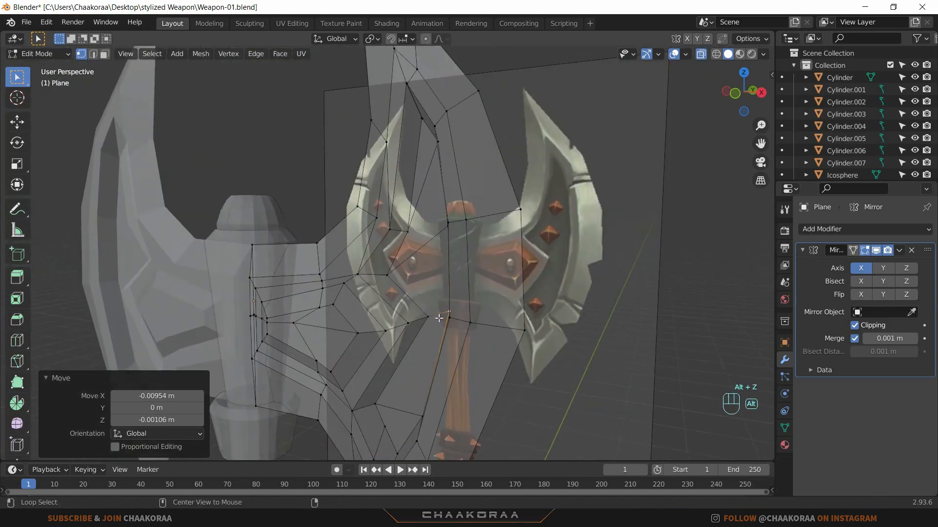
pyautogui.hotkey('alt', 'z')
pyautogui.scroll(-4, 439, 318)
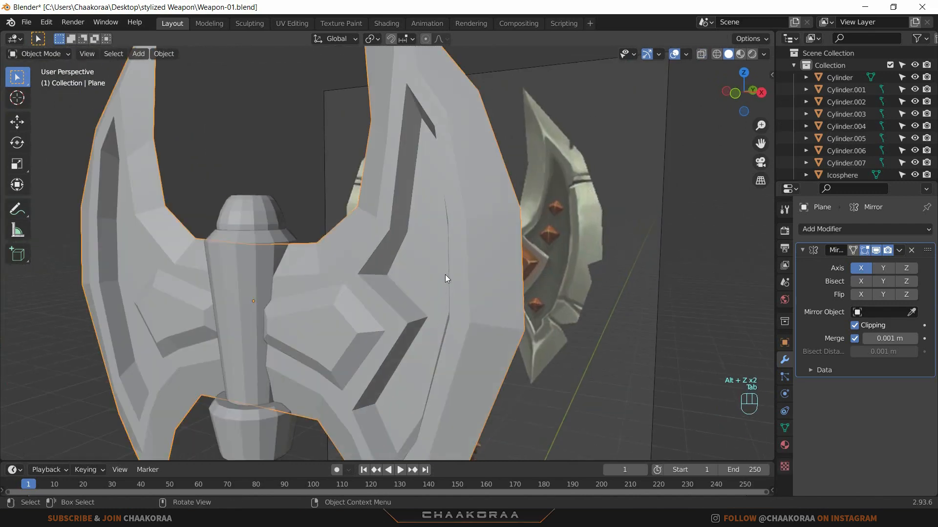
pyautogui.press('Tab')
pyautogui.moveTo(444, 275); pyautogui.dragTo(442, 146, button='middle')
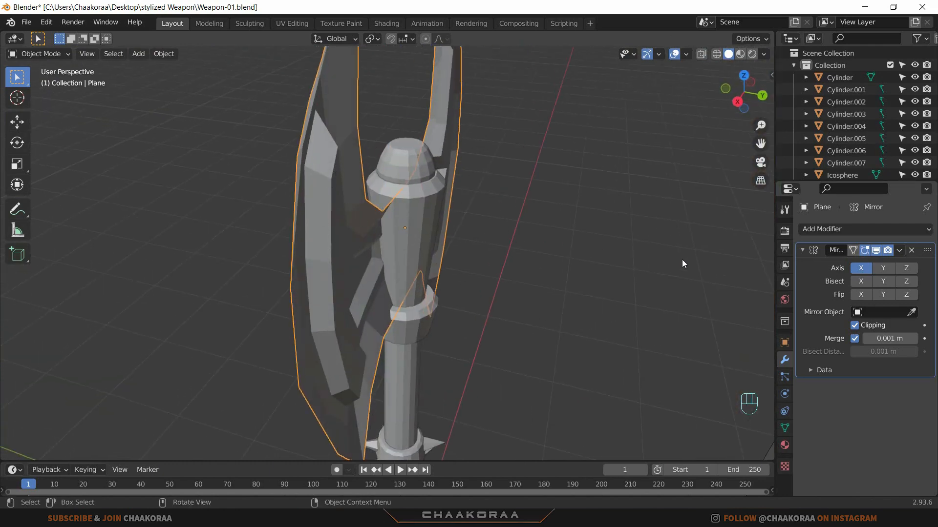
# Step: Enable the Z axis in the blade's Mirror modifier, and examine the result from several angles
pyautogui.click(906, 269)
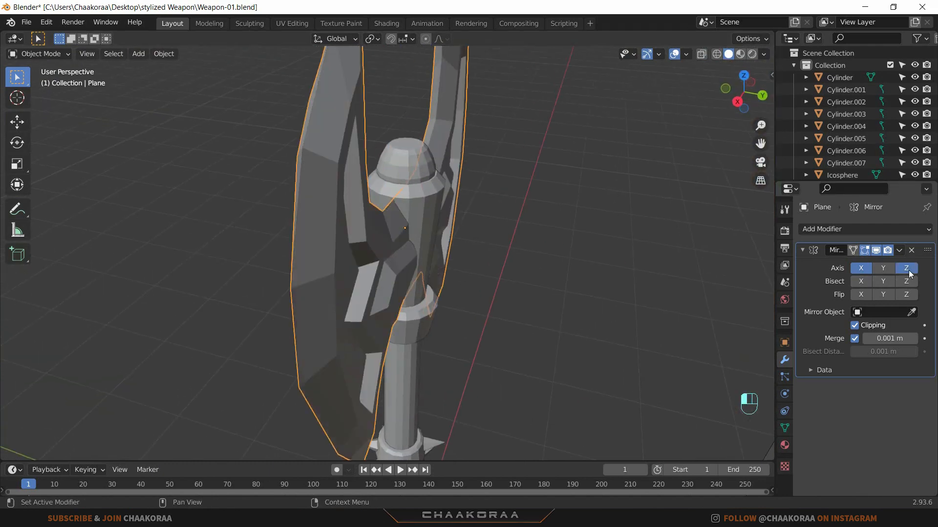
pyautogui.moveTo(527, 218); pyautogui.dragTo(501, 249, button='middle')
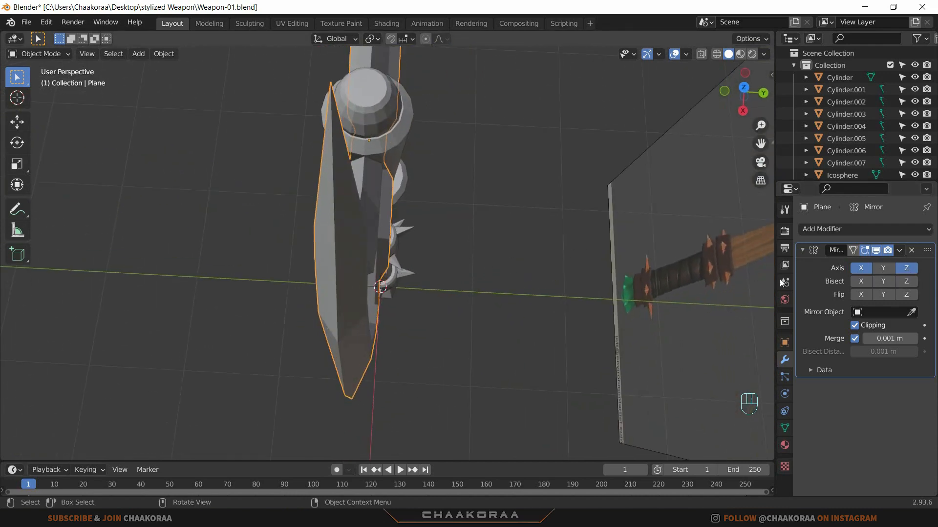
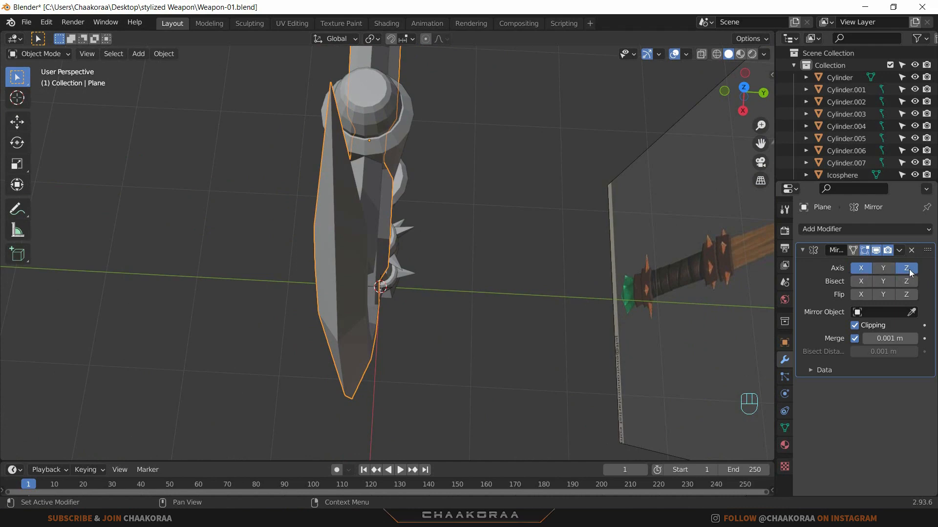
pyautogui.moveTo(473, 230); pyautogui.dragTo(391, 230, button='middle')
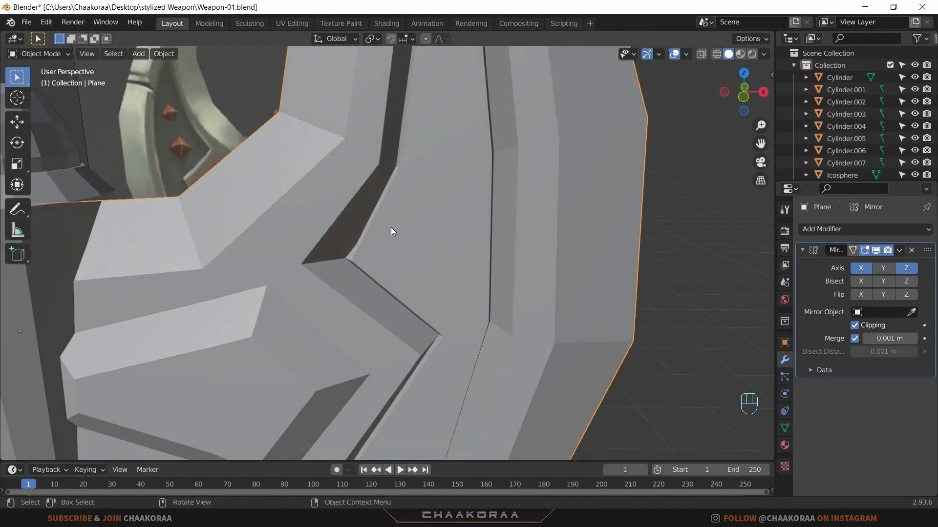
# Step: In side view, move the blade's protruding rear vertices along Y to align with its other back vertices, and return to object mode
pyautogui.press('Tab')
pyautogui.hotkey('alt', 'z')
pyautogui.moveTo(402, 264); pyautogui.dragTo(360, 259, button='middle')
pyautogui.scroll(-2, 371, 277)
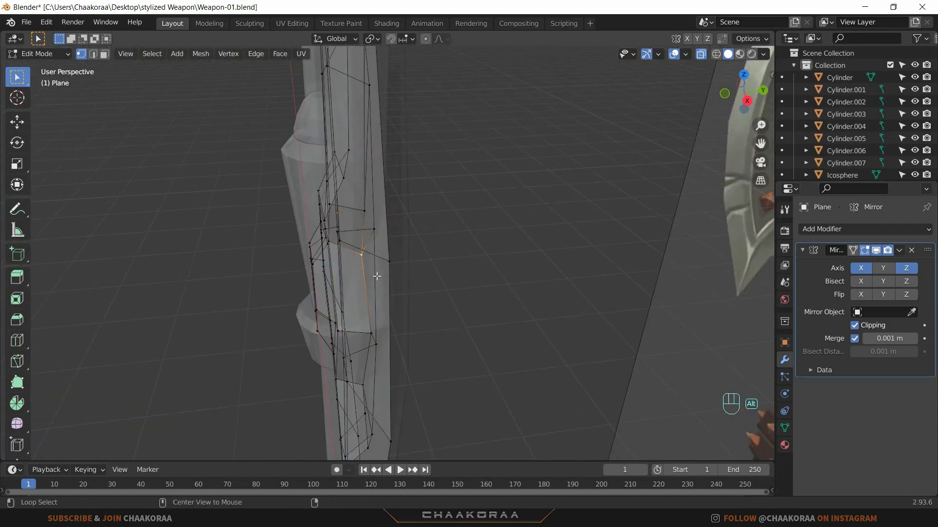
pyautogui.press('KP_3')
pyautogui.scroll(-2, 385, 278)
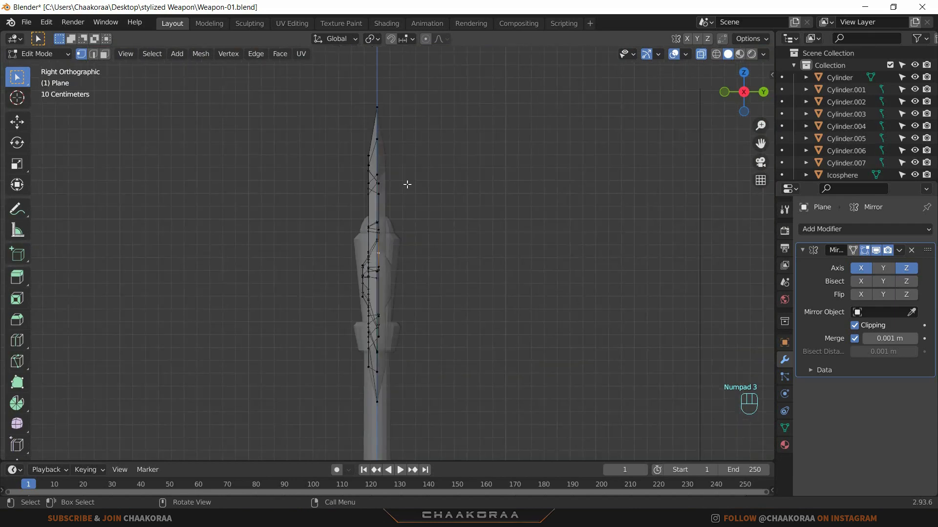
pyautogui.moveTo(401, 329); pyautogui.dragTo(379, 366)
pyautogui.scroll(5, 386, 337)
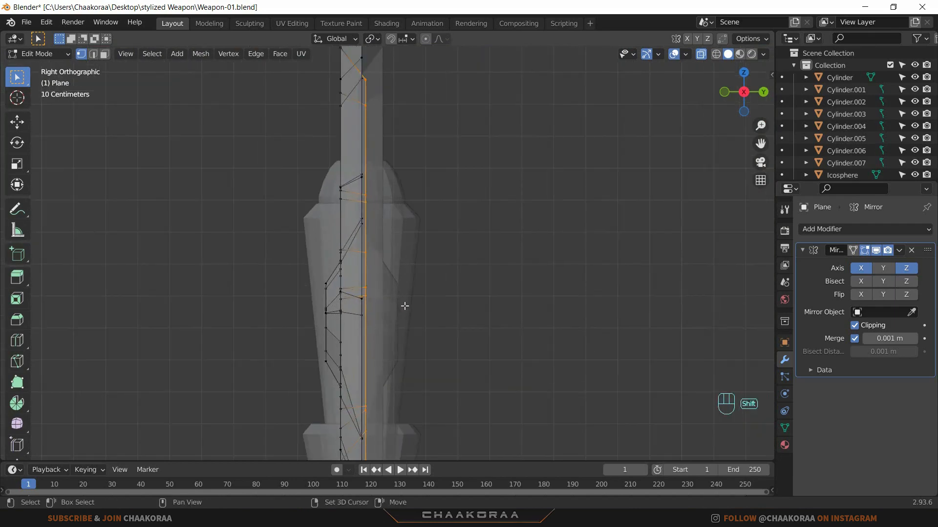
pyautogui.keyDown('shift'); pyautogui.moveTo(405, 306); pyautogui.dragTo(427, 277, button='middle'); pyautogui.keyUp('shift')
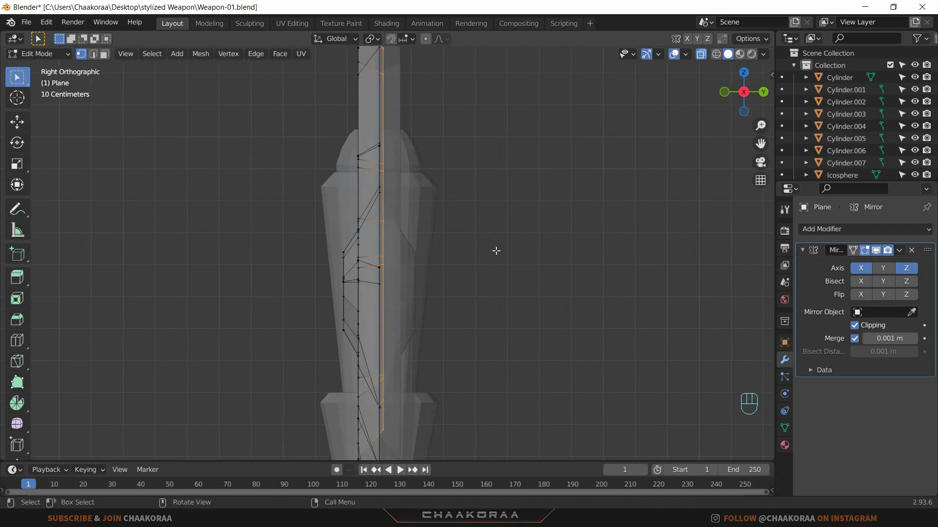
pyautogui.press('g')
pyautogui.press('y')
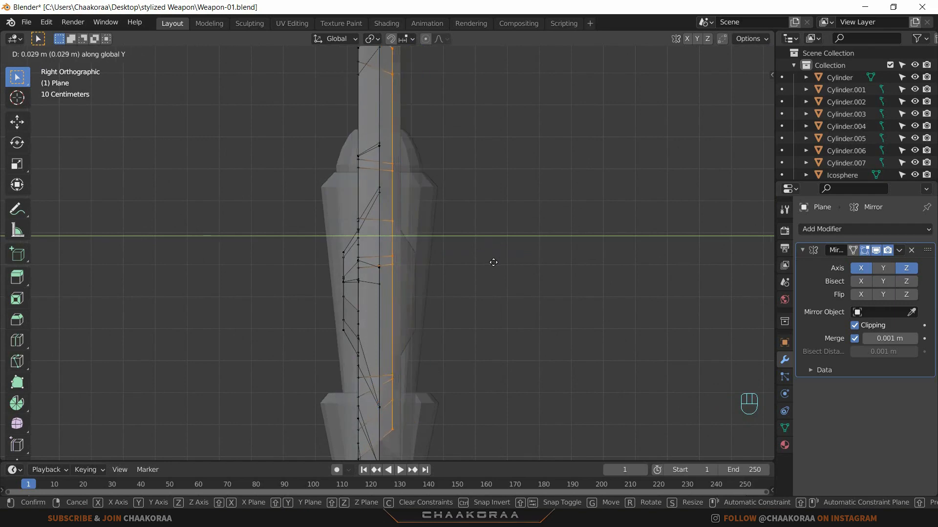
pyautogui.click(482, 263)
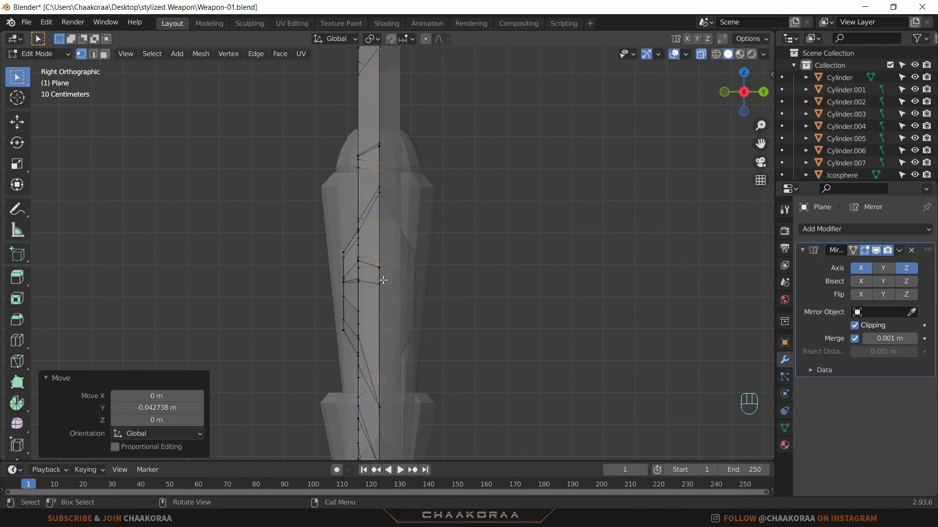
pyautogui.moveTo(406, 265); pyautogui.dragTo(518, 278, button='middle')
pyautogui.hotkey('alt', 'z')
pyautogui.moveTo(518, 278); pyautogui.dragTo(395, 298, button='middle')
pyautogui.press('Tab')
pyautogui.moveTo(414, 298); pyautogui.dragTo(402, 257, button='middle')
pyautogui.scroll(-1, 402, 257)
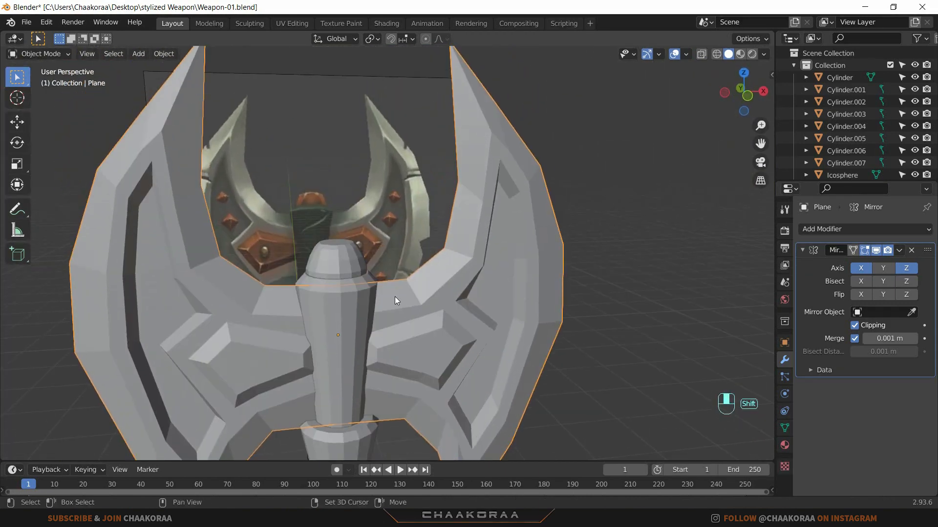
# Step: Duplicate the front spike on the handle's upper spiked collar and raise the copy about 1.55 m along Z to the axe head
pyautogui.moveTo(392, 213); pyautogui.dragTo(406, 259, button='middle')
pyautogui.keyDown('shift'); pyautogui.moveTo(448, 388); pyautogui.dragTo(437, 288, button='middle'); pyautogui.keyUp('shift')
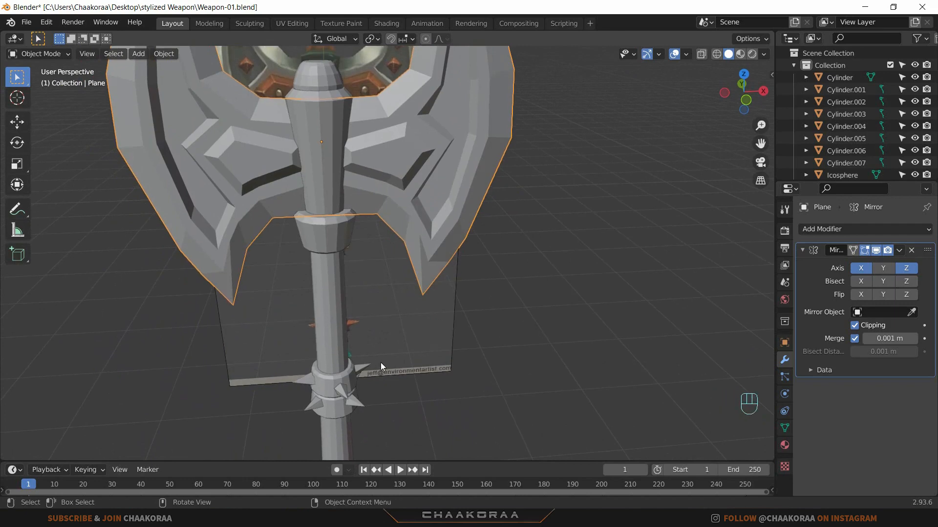
pyautogui.click(340, 390)
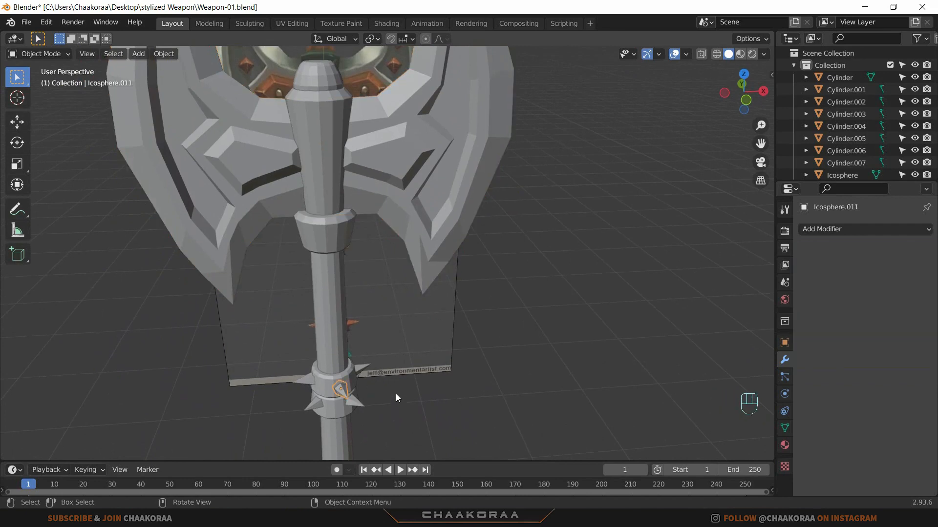
pyautogui.hotkey('shift', 'd')
pyautogui.press('z')
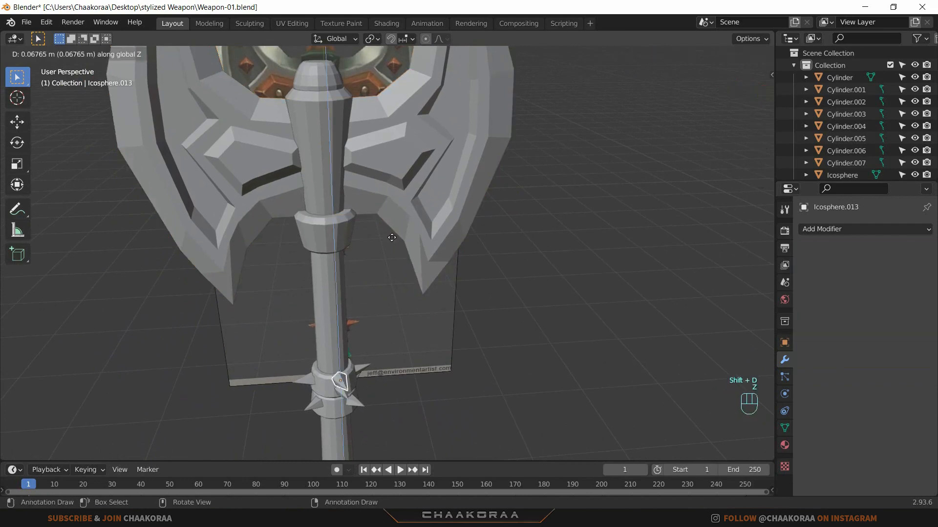
pyautogui.click(363, 167)
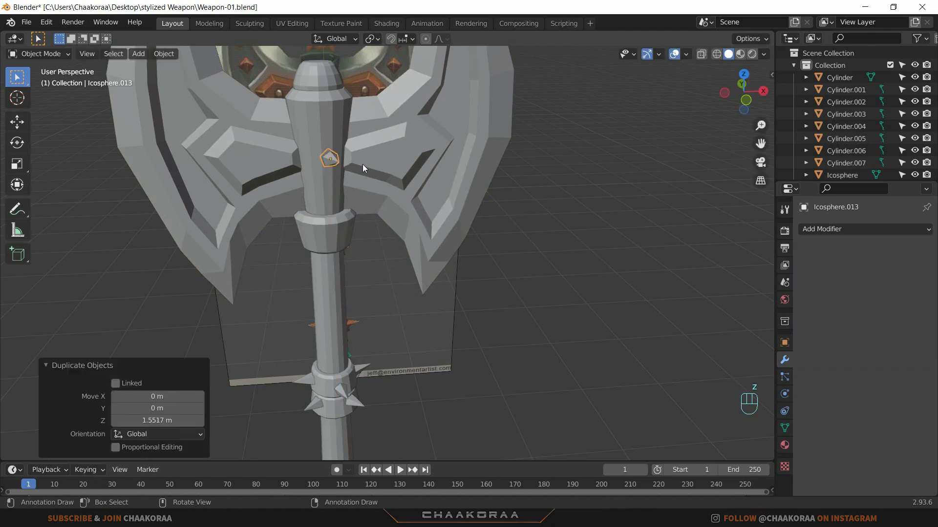
# Step: Clear the copied spike's rotation and rotate it -90° about the global X axis
pyautogui.hotkey('alt', 'r')
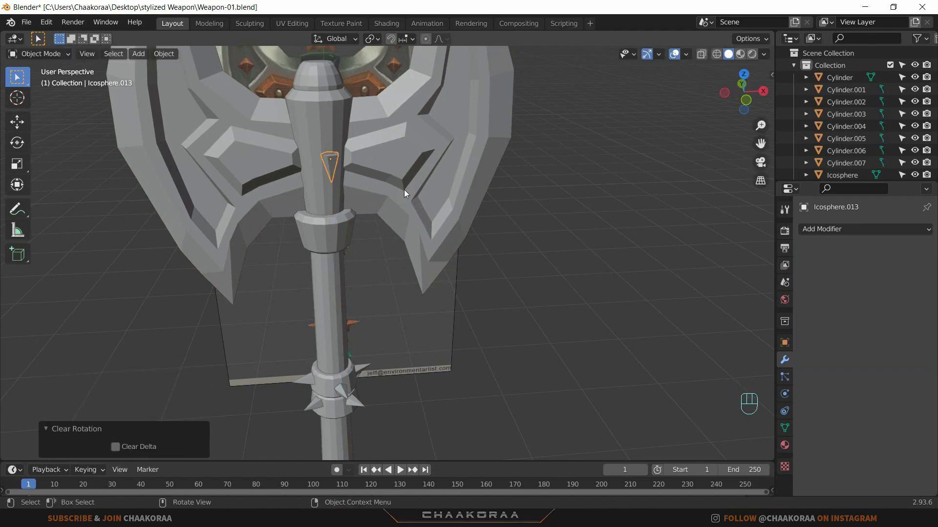
pyautogui.press('r')
pyautogui.write('x')
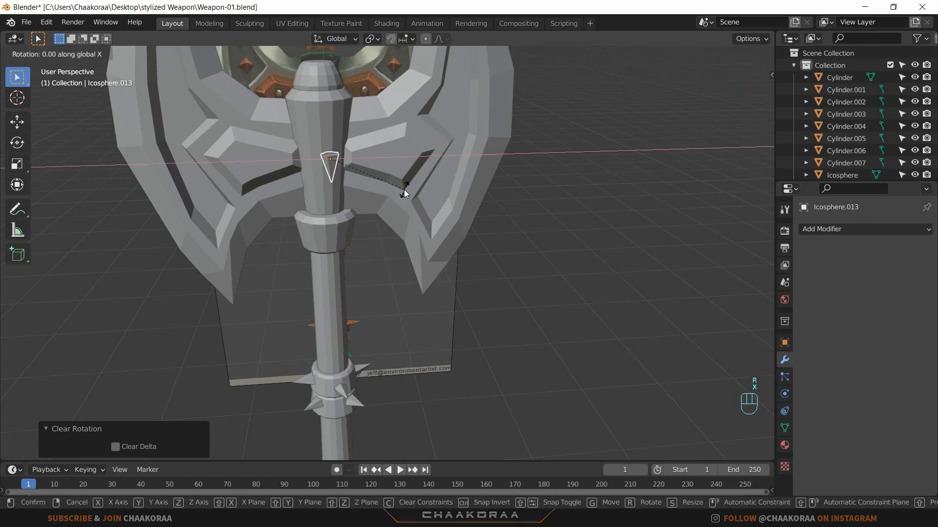
pyautogui.write('90')
pyautogui.press('KP_Subtract')
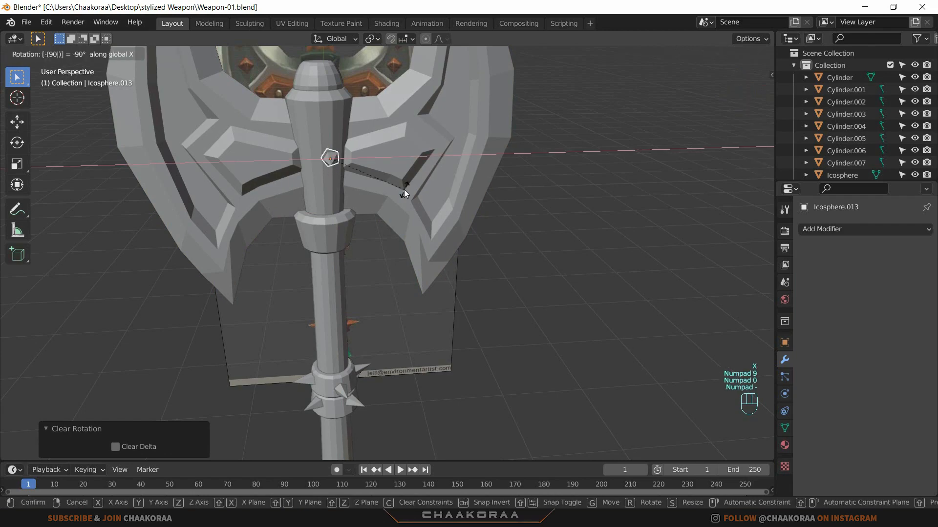
pyautogui.press('KP_Enter')
pyautogui.moveTo(396, 169); pyautogui.dragTo(282, 184, button='middle')
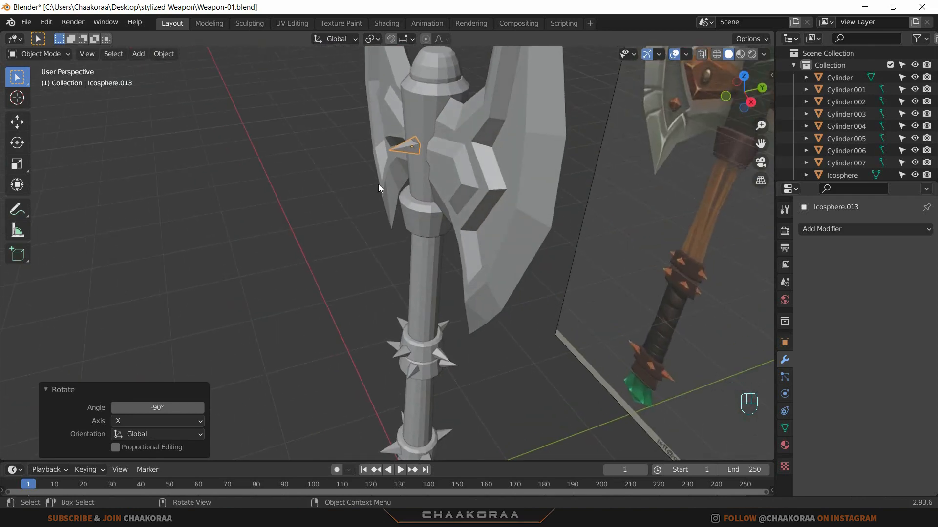
# Step: In front view, move the spike about 0.585 m in X and -0.31 m in Z onto the reference's lower stud on the +X side
pyautogui.press('KP_1')
pyautogui.scroll(4, 386, 175)
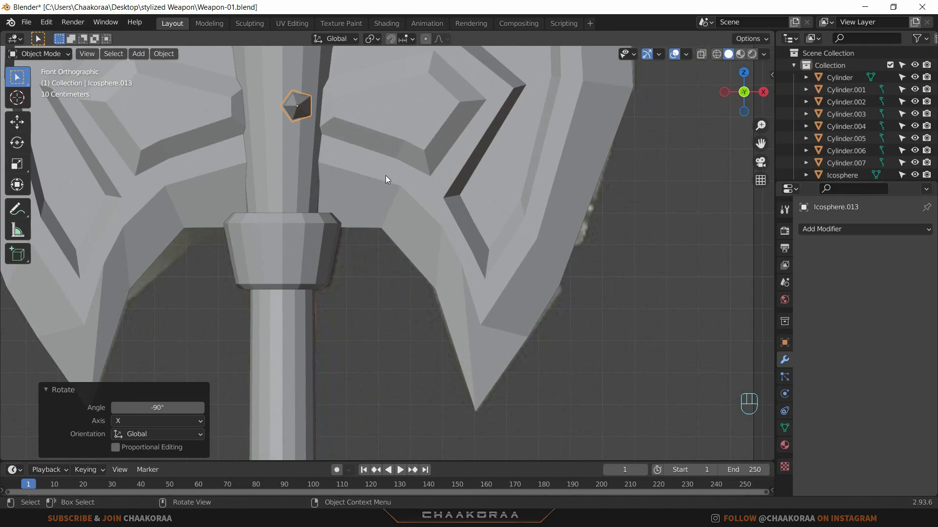
pyautogui.keyDown('shift'); pyautogui.moveTo(385, 175); pyautogui.dragTo(397, 209, button='middle'); pyautogui.keyUp('shift')
pyautogui.hotkey('alt', 'z')
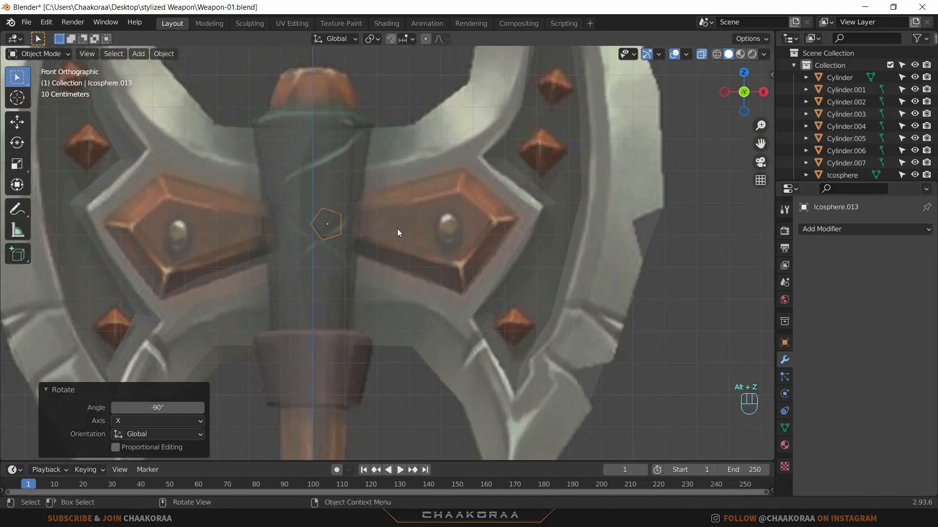
pyautogui.press('g')
pyautogui.click(585, 329)
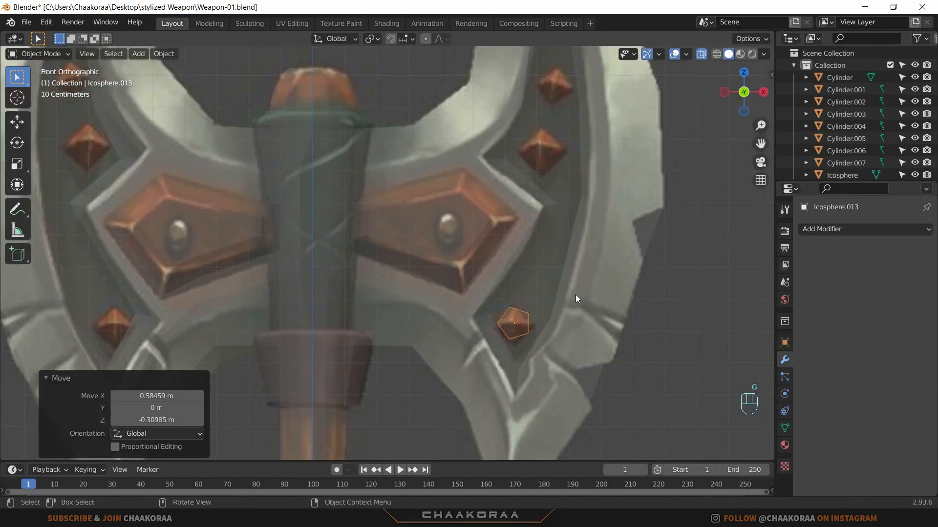
# Step: Rotate the lower stud spike about -34.4° in front view and scale it to 0.826 to fit the reference stud
pyautogui.press('r')
pyautogui.click(543, 318)
pyautogui.keyDown('shift'); pyautogui.moveTo(542, 318); pyautogui.dragTo(524, 380, button='middle'); pyautogui.keyUp('shift')
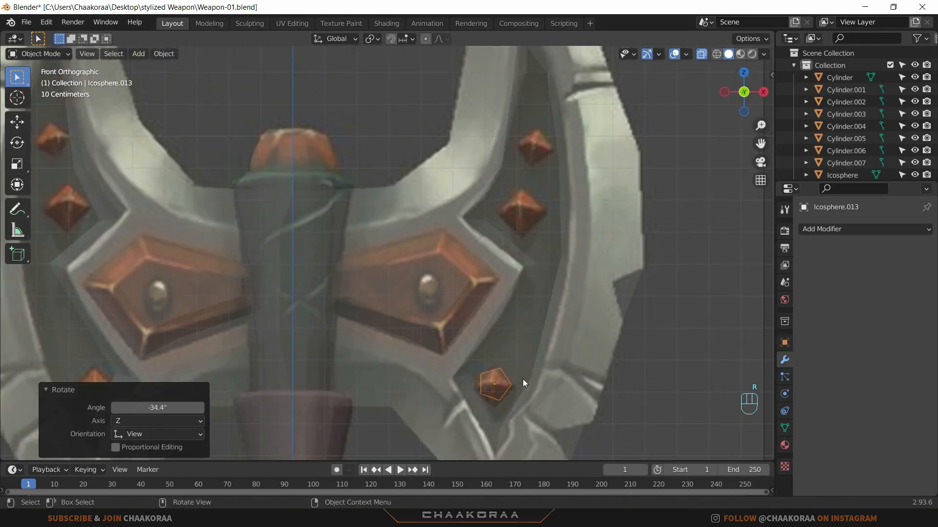
pyautogui.press('s')
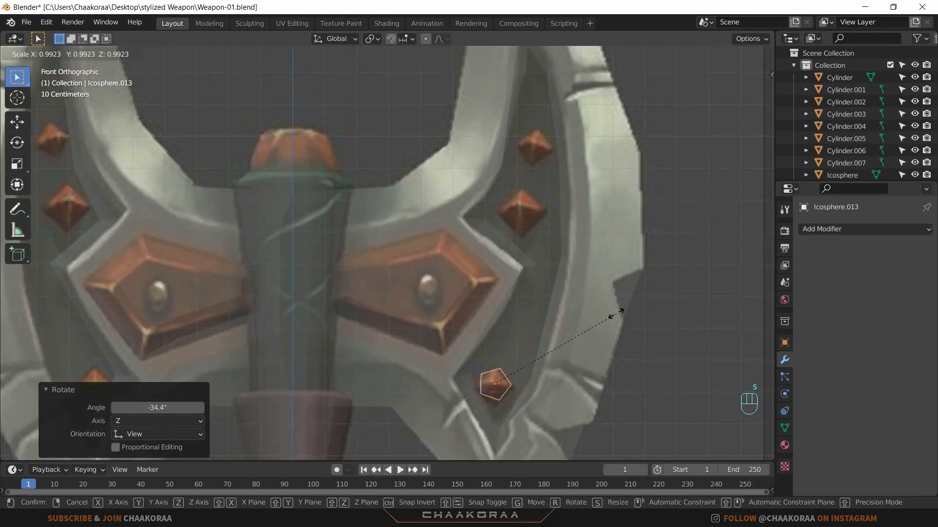
pyautogui.click(543, 347)
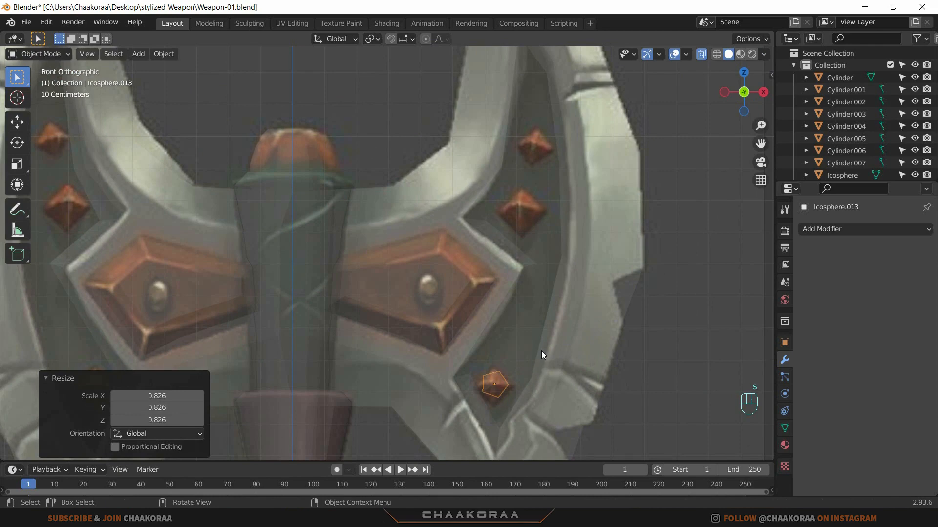
# Step: Duplicate the spike onto the reference's uppermost stud, about 0.125 m in X and 0.743 m in Z away, rotate it, and scale it to 0.929
pyautogui.hotkey('shift', 'd')
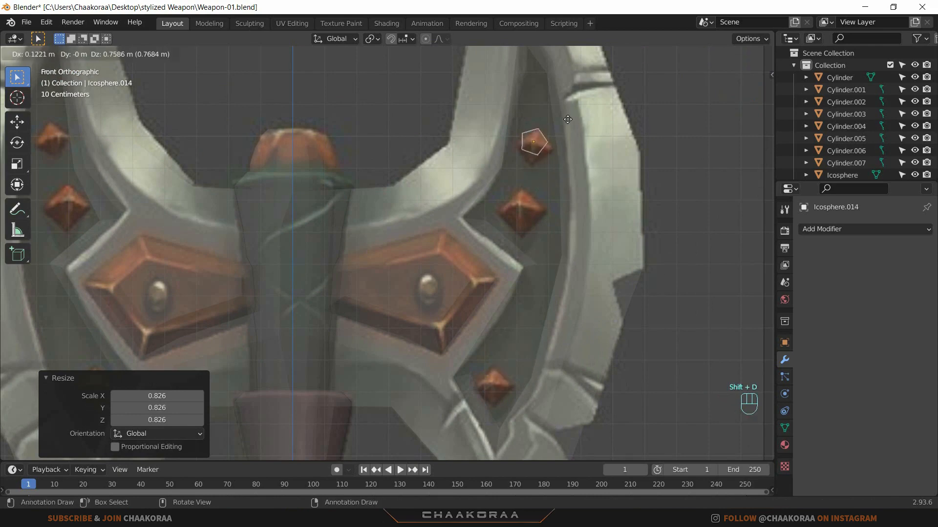
pyautogui.click(573, 124)
pyautogui.press('r')
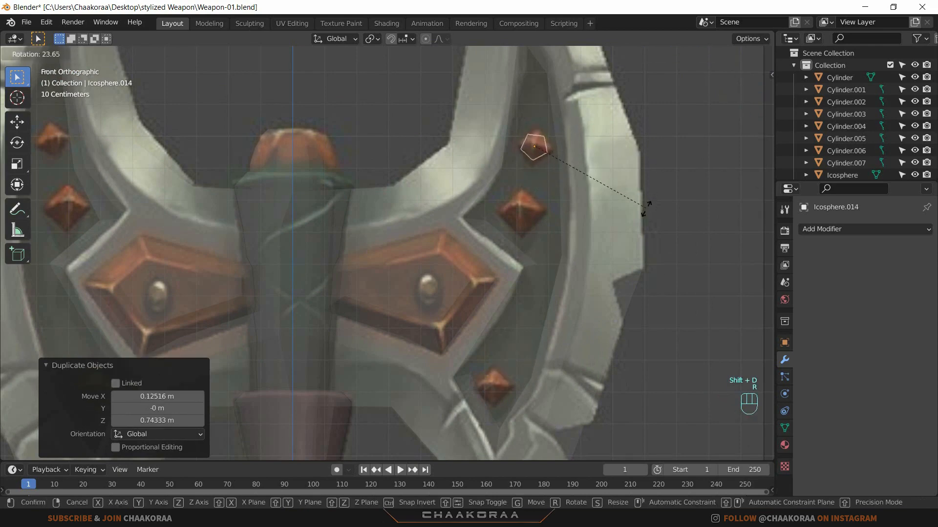
pyautogui.click(630, 226)
pyautogui.press('s')
pyautogui.click(654, 193)
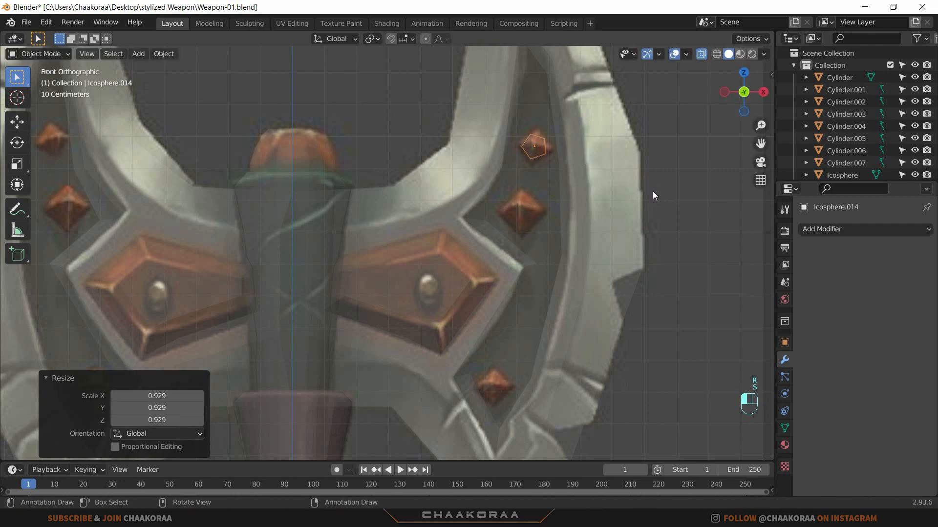
# Step: Duplicate the upper spike onto the middle stud, about -0.047 m in X and -0.211 m in Z away, scale it to 1.66, and rotate it about -39.3°
pyautogui.hotkey('shift', 'd')
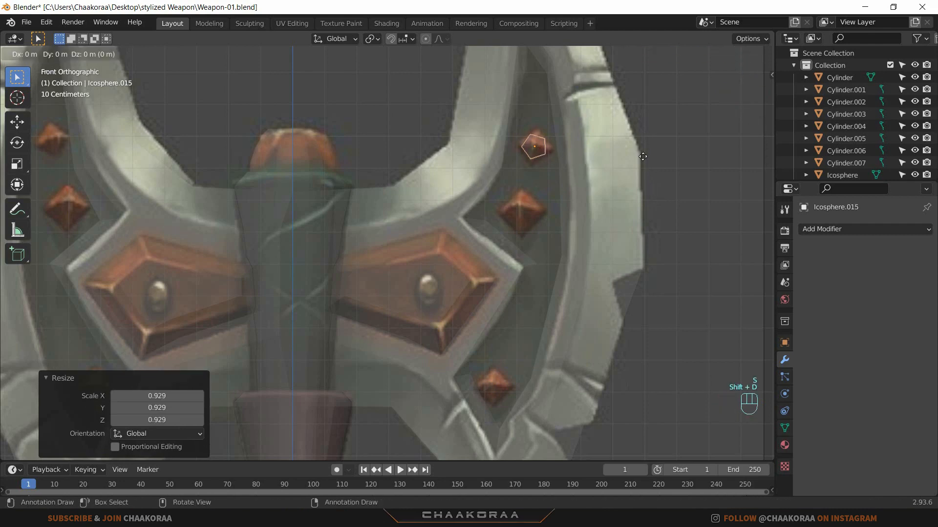
pyautogui.click(629, 199)
pyautogui.press('s')
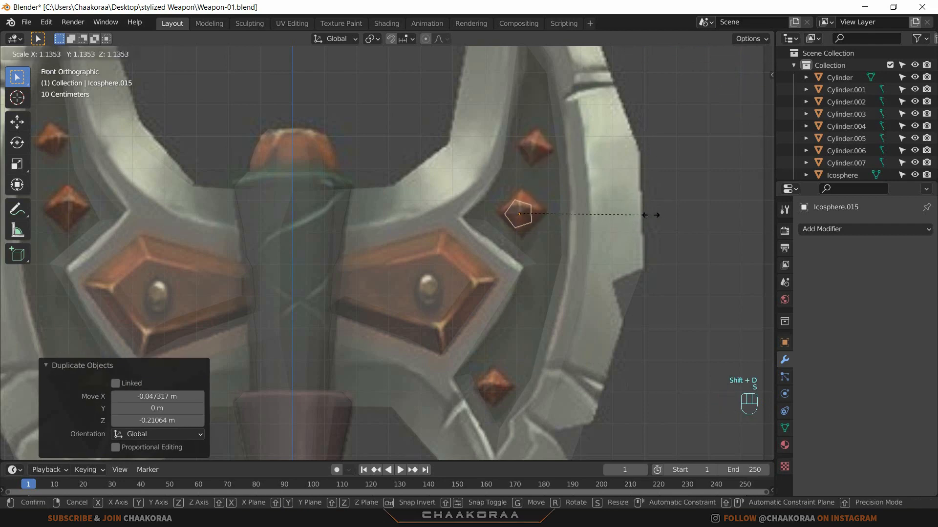
pyautogui.click(708, 184)
pyautogui.press('r')
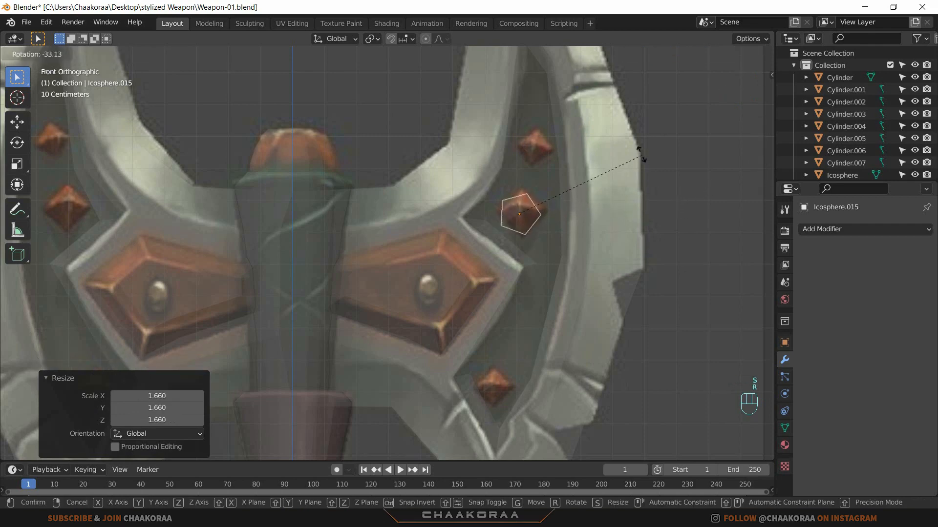
pyautogui.click(608, 192)
# Step: Select the three stud spikes and move them together about 0.093 m along Y toward the blade
pyautogui.moveTo(609, 193); pyautogui.dragTo(538, 206, button='middle')
pyautogui.scroll(-2, 493, 250)
pyautogui.hotkey('alt', 'z')
pyautogui.hotkey('alt', 'z')
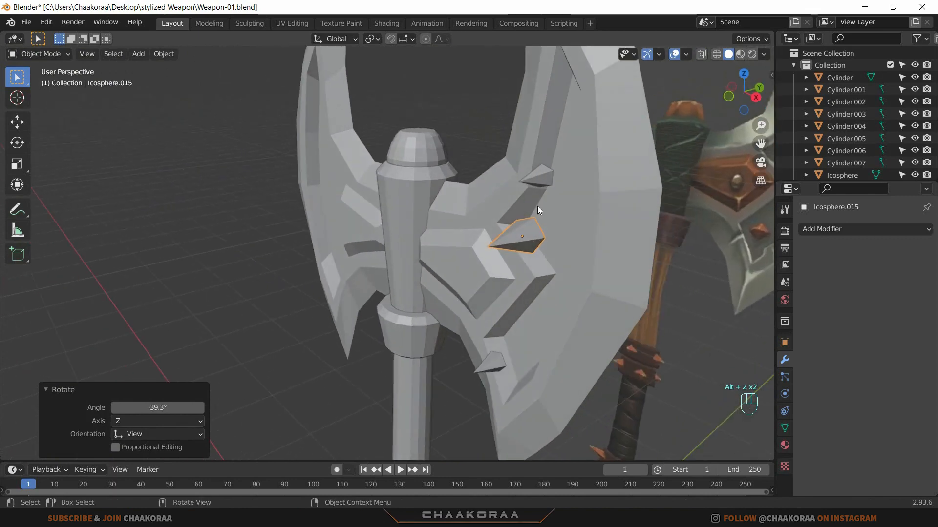
pyautogui.keyDown('shift'); pyautogui.click(529, 222); pyautogui.keyUp('shift')
pyautogui.keyDown('shift'); pyautogui.click(495, 362); pyautogui.keyUp('shift')
pyautogui.moveTo(495, 361); pyautogui.dragTo(496, 263, button='middle')
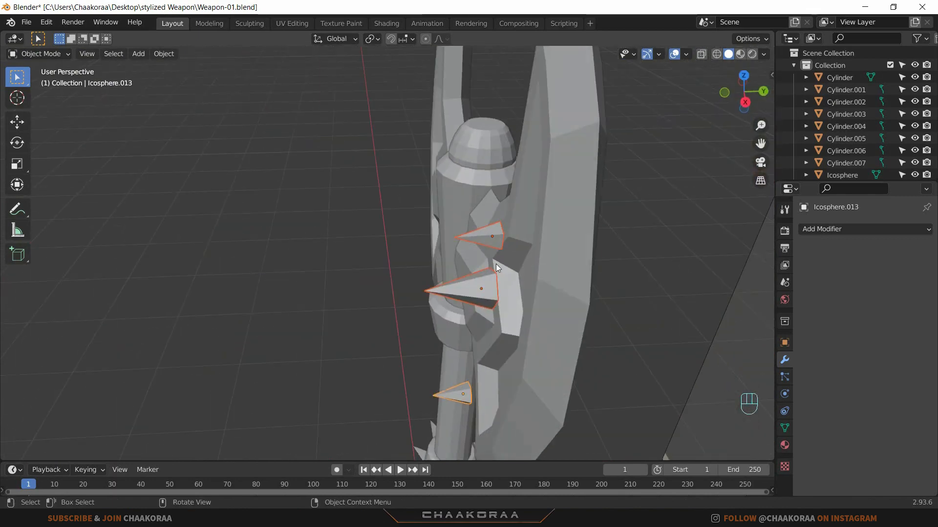
pyautogui.press('g')
pyautogui.press('y')
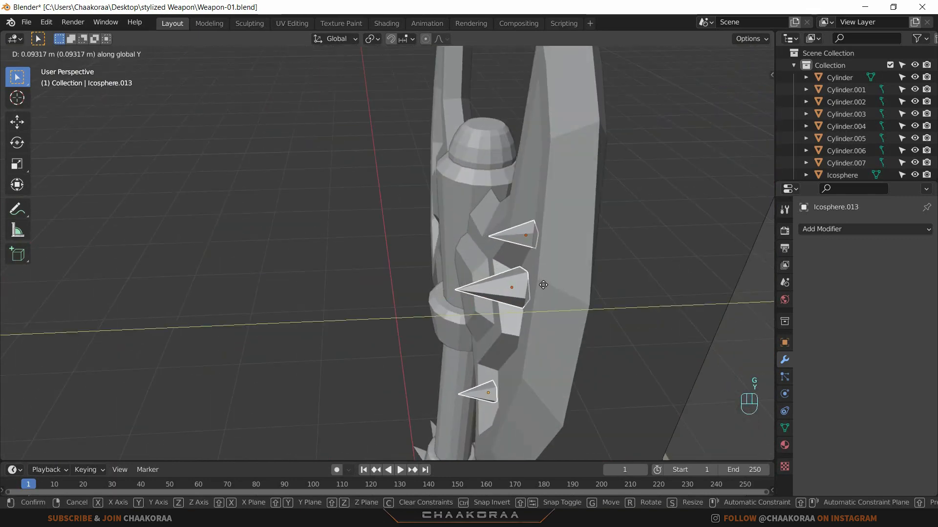
pyautogui.click(573, 291)
# Step: Sink the three spikes about 0.035 m further along Y into the blade recess, and inspect their placement
pyautogui.moveTo(572, 290); pyautogui.dragTo(528, 329, button='middle')
pyautogui.press('g')
pyautogui.press('y')
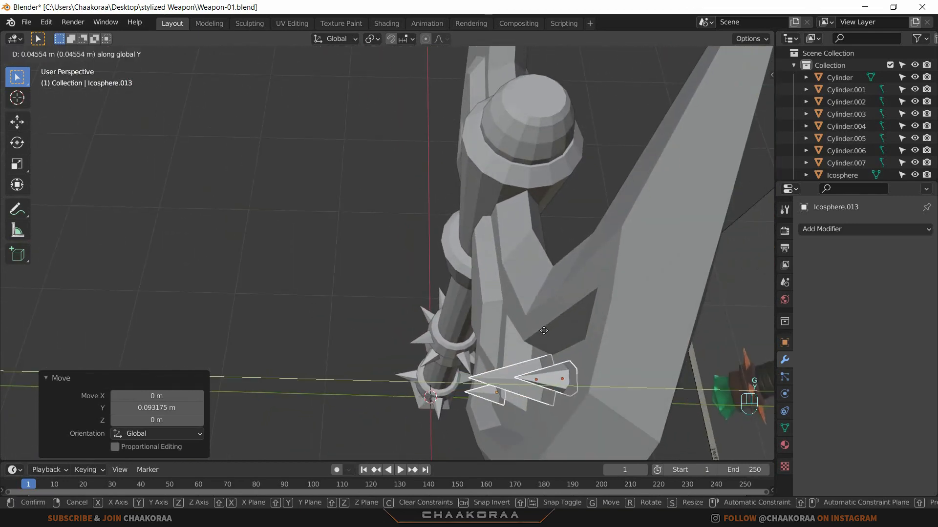
pyautogui.click(540, 332)
pyautogui.moveTo(540, 332); pyautogui.dragTo(494, 269, button='middle')
pyautogui.scroll(-3, 495, 268)
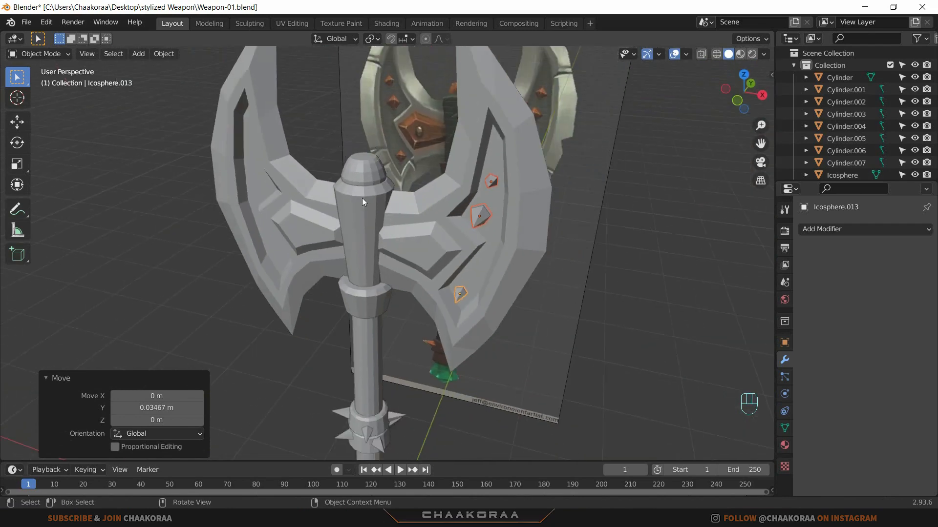
# Step: Add a Mirror modifier to the middle stud spike, using the handle's upper cylinder as the mirror object
pyautogui.moveTo(411, 193); pyautogui.dragTo(530, 260, button='middle')
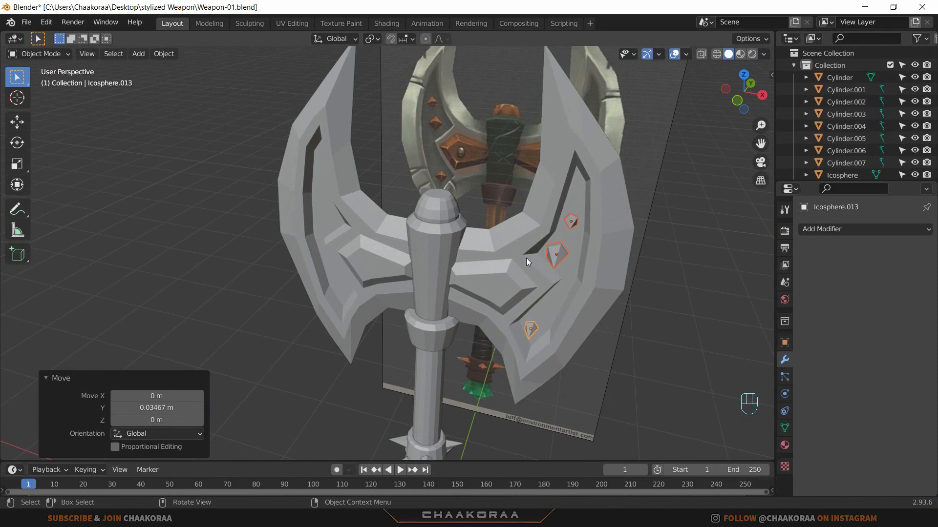
pyautogui.press('shift')
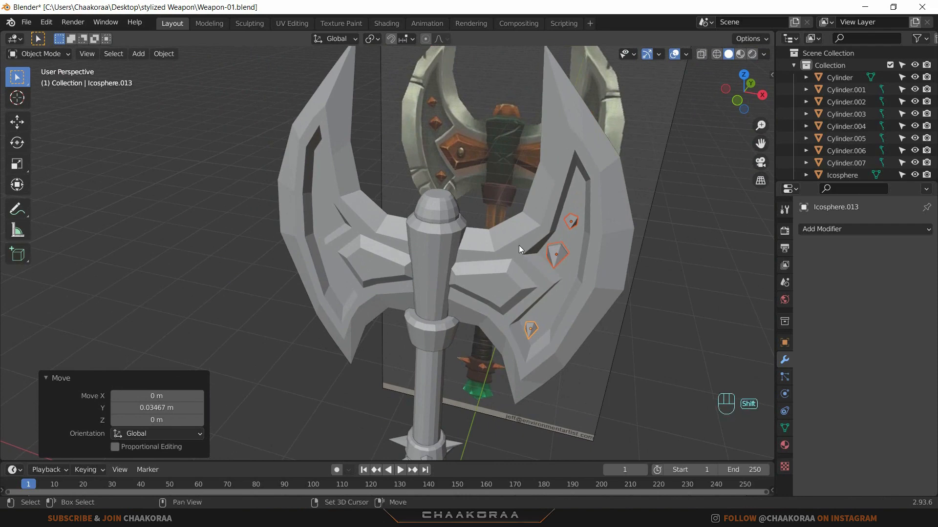
pyautogui.click(519, 246)
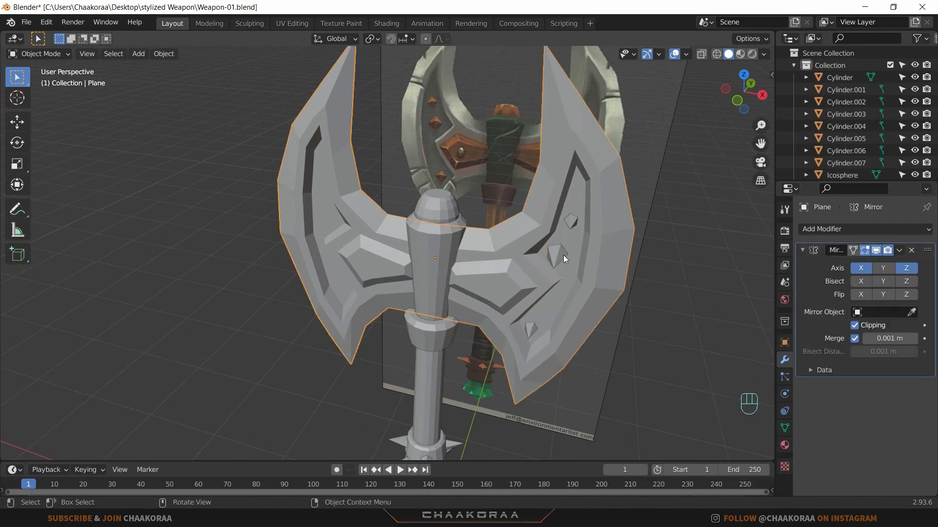
pyautogui.click(563, 255)
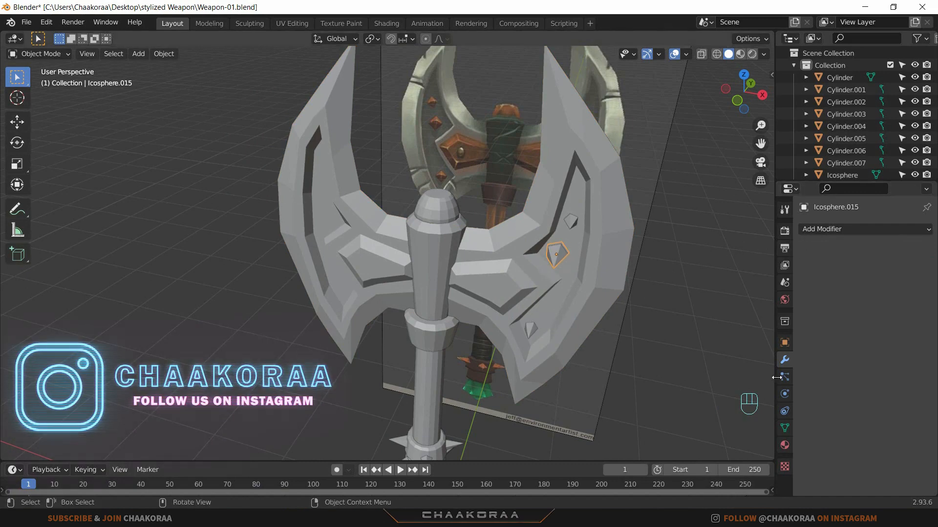
pyautogui.click(849, 229)
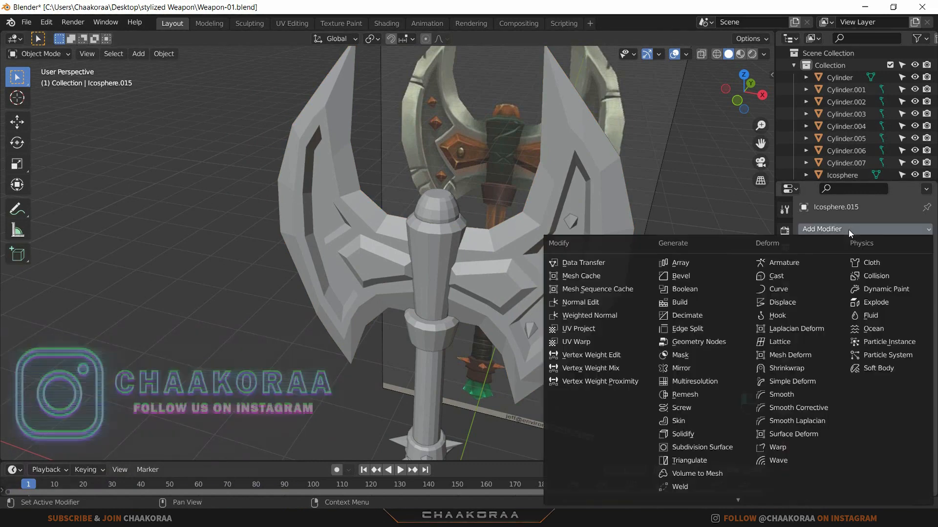
pyautogui.click(688, 368)
pyautogui.click(912, 312)
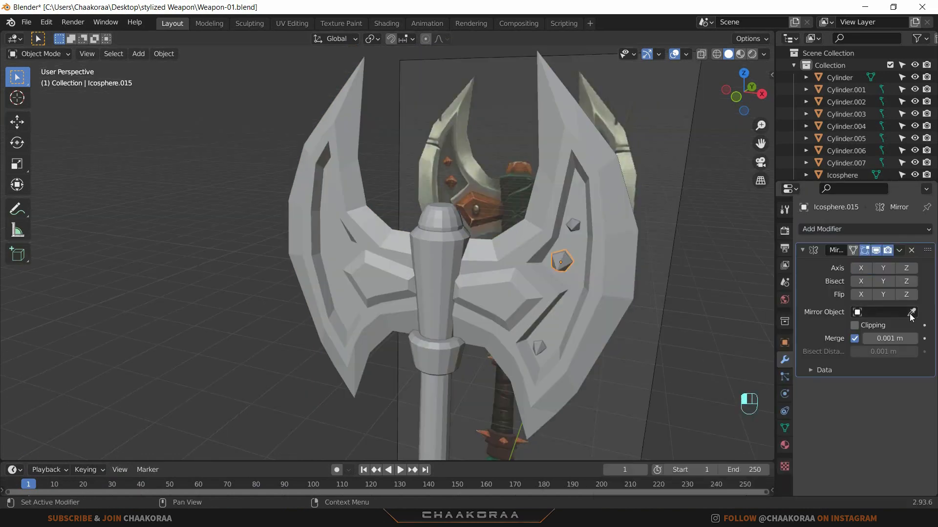
pyautogui.click(440, 257)
# Step: Enable the X and Y axes in the middle spike's Mirror modifier
pyautogui.moveTo(580, 255); pyautogui.dragTo(562, 273, button='middle')
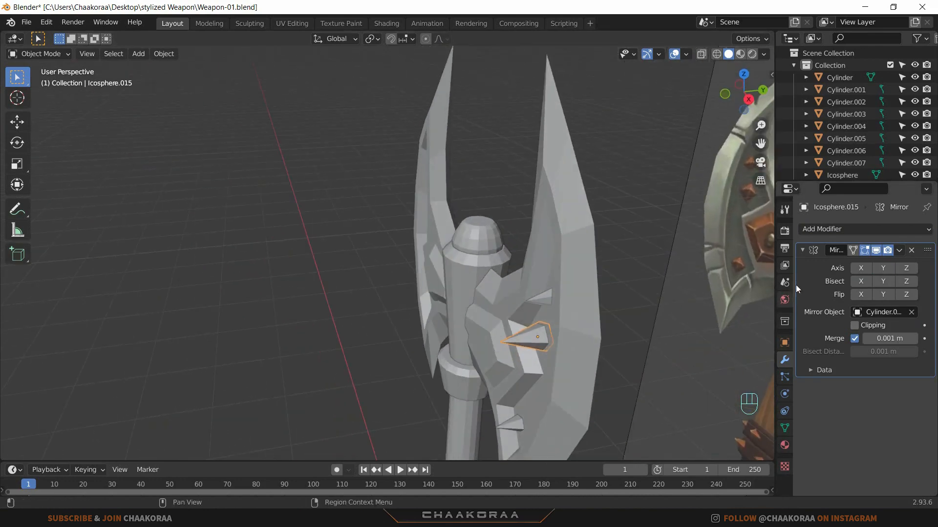
pyautogui.click(860, 269)
pyautogui.moveTo(605, 338); pyautogui.dragTo(703, 300, button='middle')
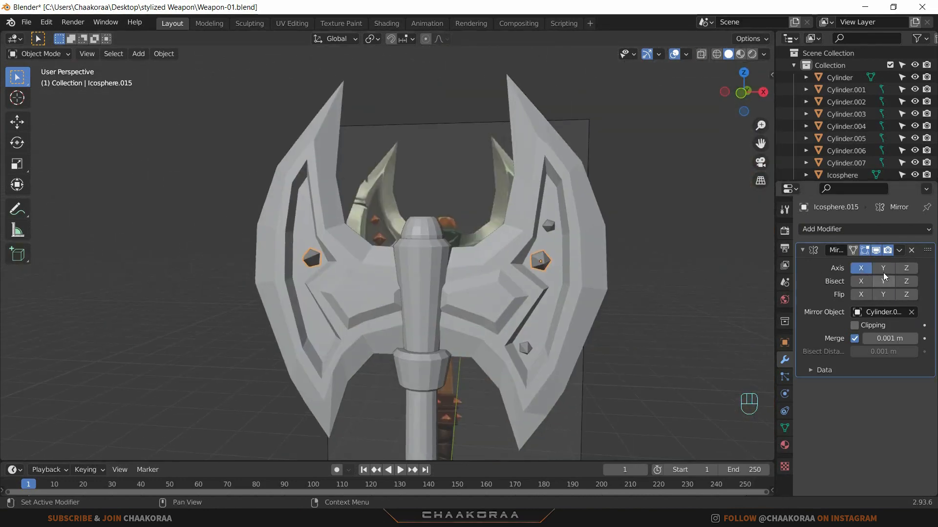
pyautogui.click(882, 273)
# Step: Fine-tune the middle spike's depth in the blade along Y, about -0.021 m outward, then about 0.002 m back
pyautogui.moveTo(566, 283); pyautogui.dragTo(692, 314, button='middle')
pyautogui.scroll(3, 513, 325)
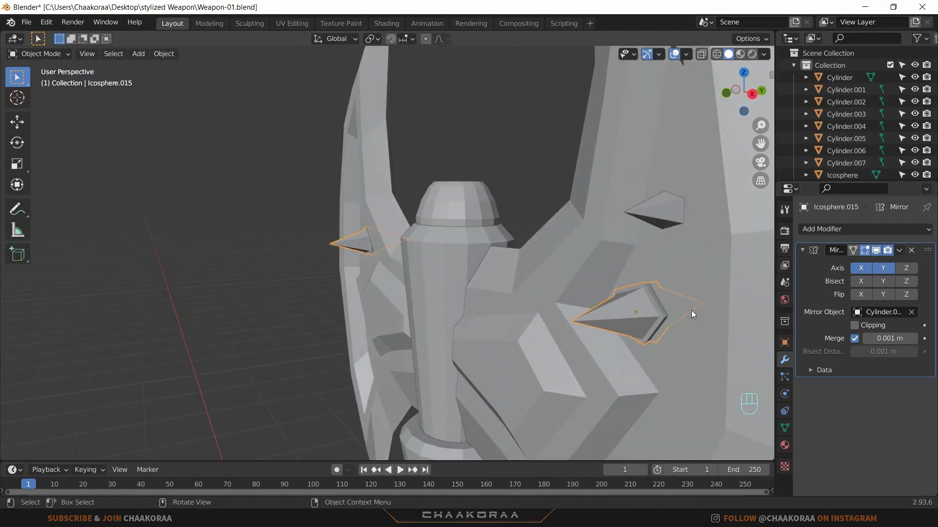
pyautogui.press('g')
pyautogui.press('y')
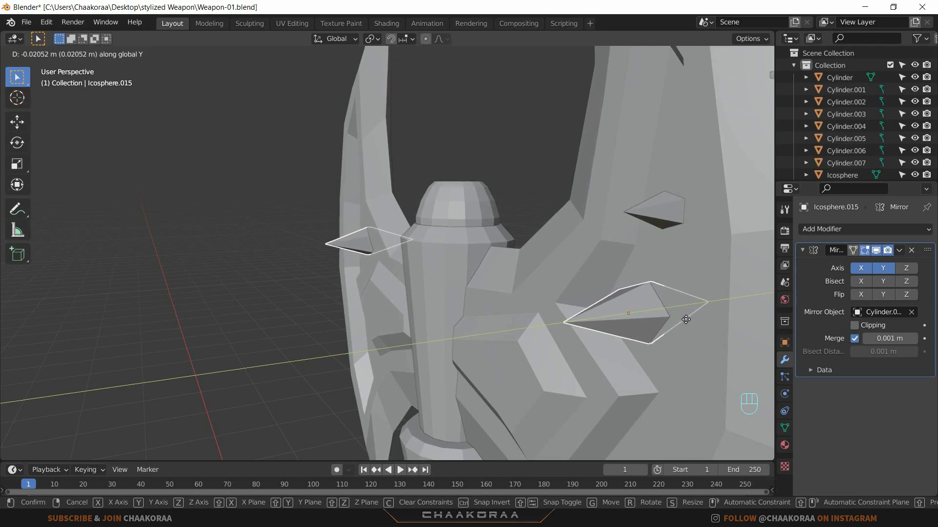
pyautogui.click(686, 320)
pyautogui.scroll(2, 688, 321)
pyautogui.keyDown('shift'); pyautogui.moveTo(687, 321); pyautogui.dragTo(528, 295, button='middle'); pyautogui.keyUp('shift')
pyautogui.press('g')
pyautogui.press('y')
pyautogui.click(634, 288)
# Step: Copy the middle spike's Mirror modifier to the upper and lower stud spikes
pyautogui.scroll(-5, 550, 318)
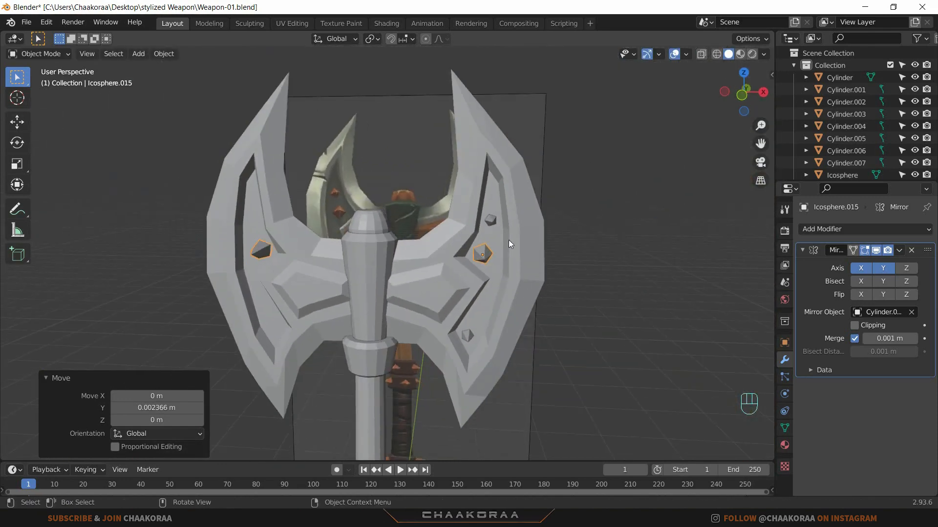
pyautogui.click(491, 221)
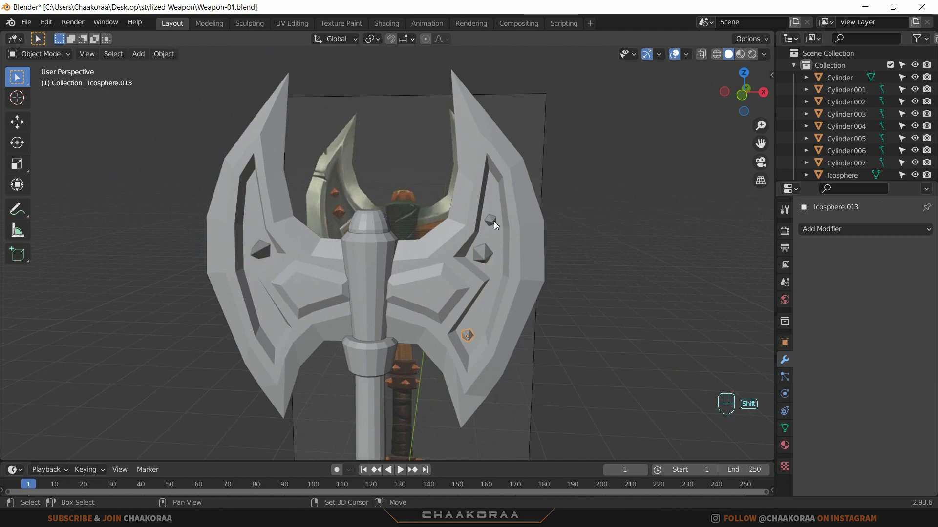
pyautogui.keyDown('shift'); pyautogui.click(484, 254); pyautogui.keyUp('shift')
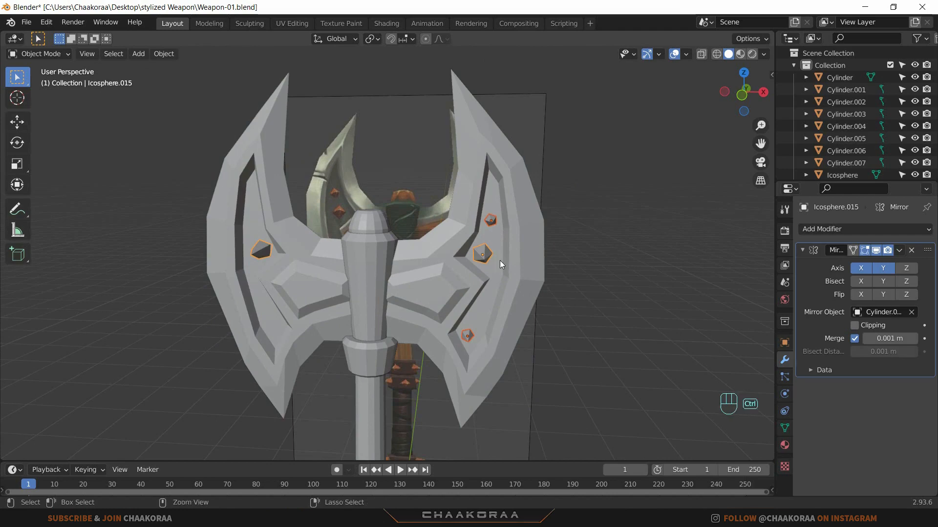
pyautogui.hotkey('ctrl', 'l')
pyautogui.click(483, 364)
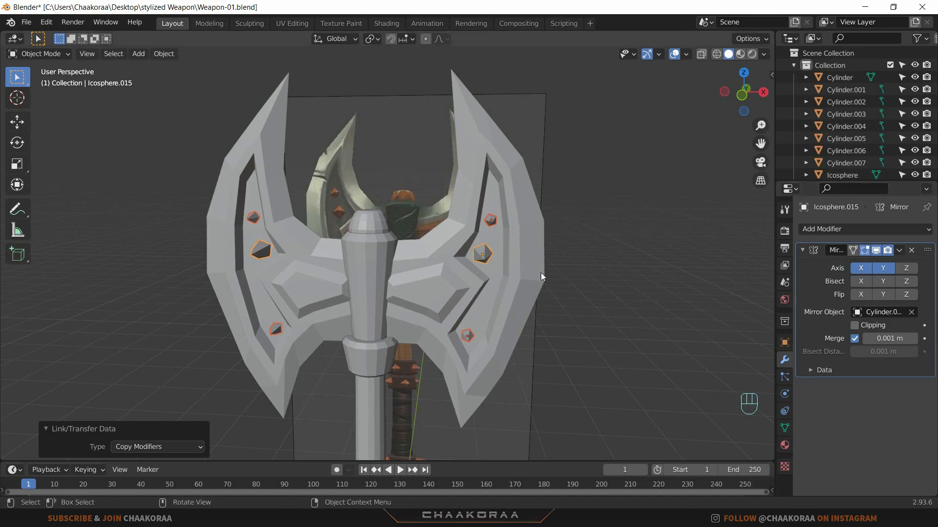
pyautogui.click(588, 331)
# Step: Add a UV sphere with 16 segments and 12 rings
pyautogui.moveTo(428, 277); pyautogui.dragTo(441, 209, button='middle')
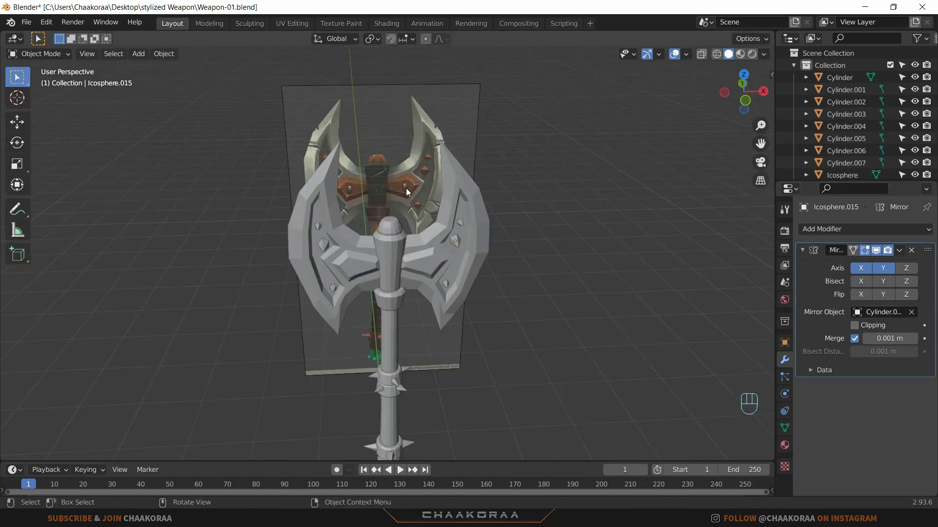
pyautogui.hotkey('shift', 'a')
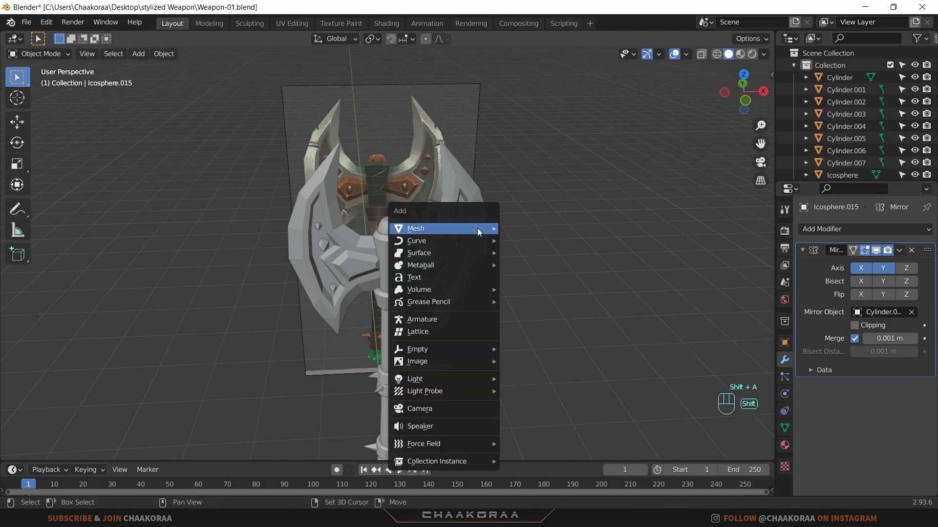
pyautogui.moveTo(477, 228)
pyautogui.click(549, 268)
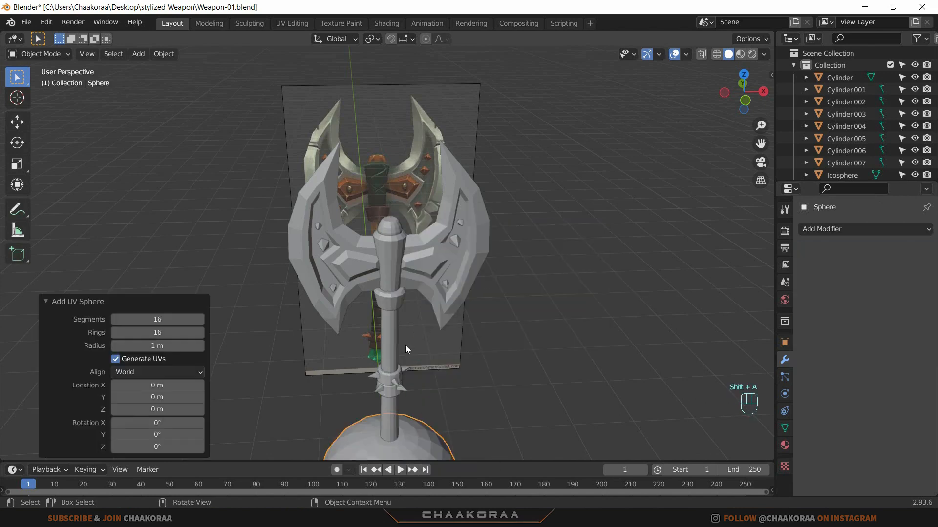
pyautogui.keyDown('shift'); pyautogui.moveTo(405, 345); pyautogui.dragTo(384, 205, button='middle'); pyautogui.keyUp('shift')
pyautogui.click(157, 320)
pyautogui.write('16')
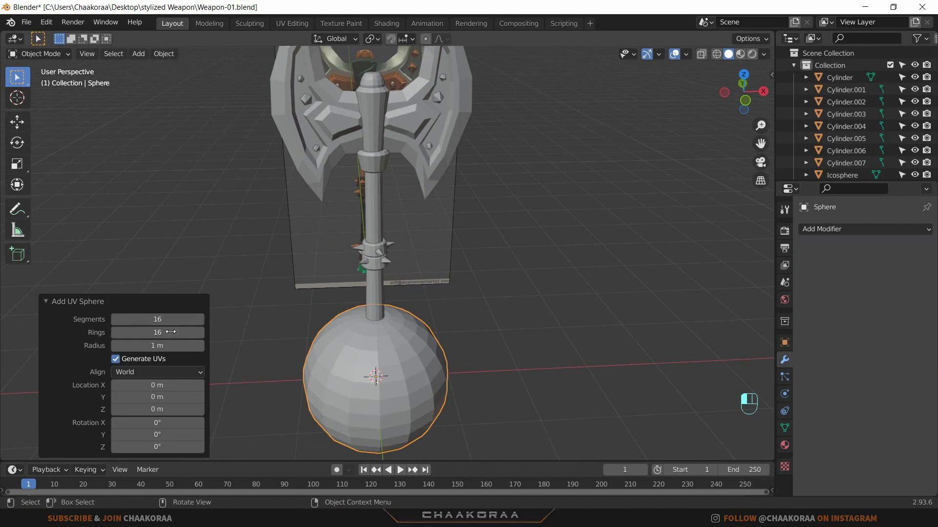
pyautogui.press('Tab')
pyautogui.write('12')
pyautogui.press('Return')
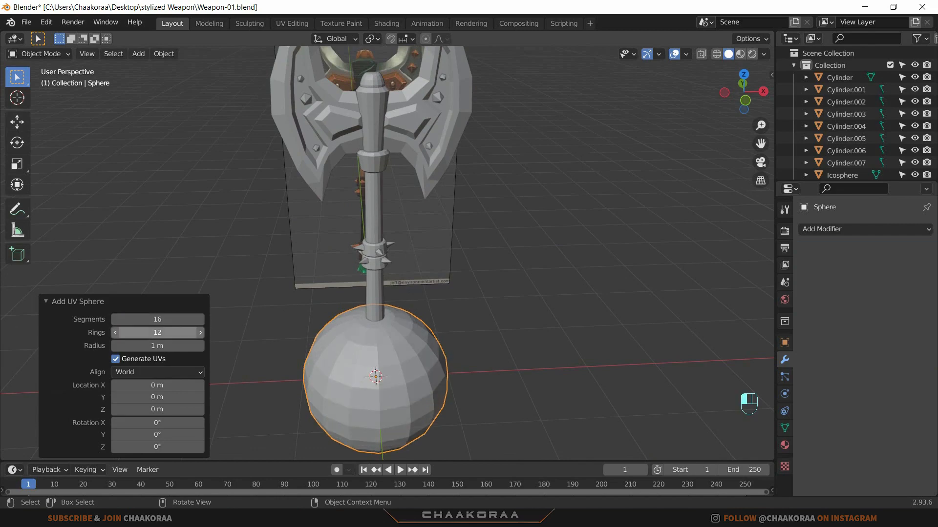
# Step: Scale the sphere's mesh down to 0.499 in Edit Mode
pyautogui.press('Tab')
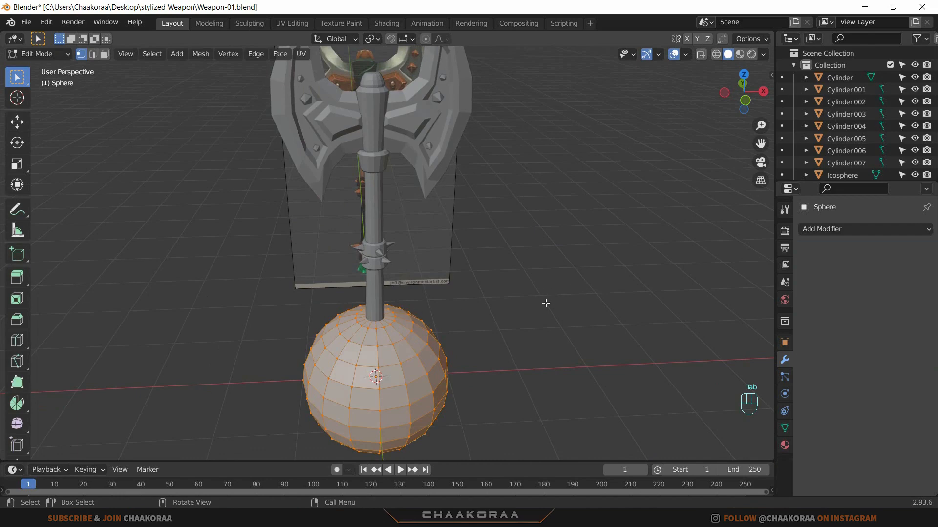
pyautogui.press('s')
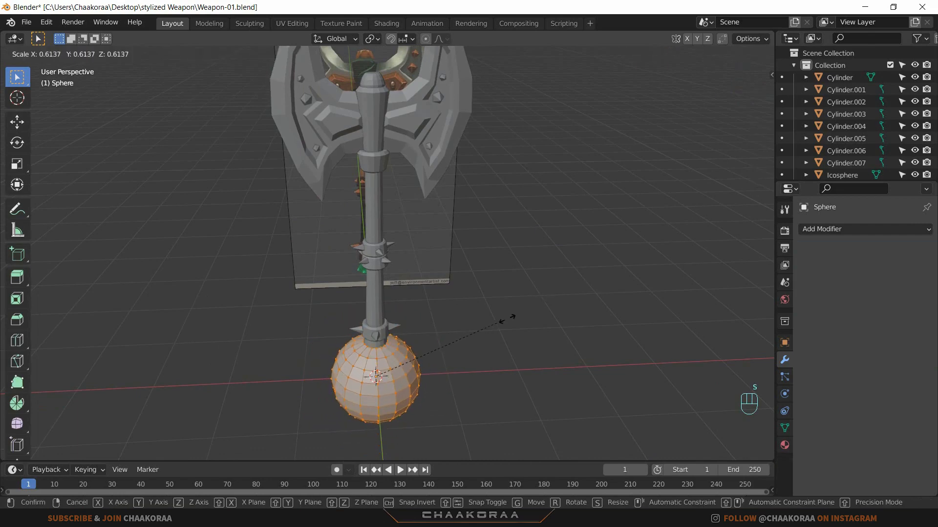
pyautogui.click(471, 335)
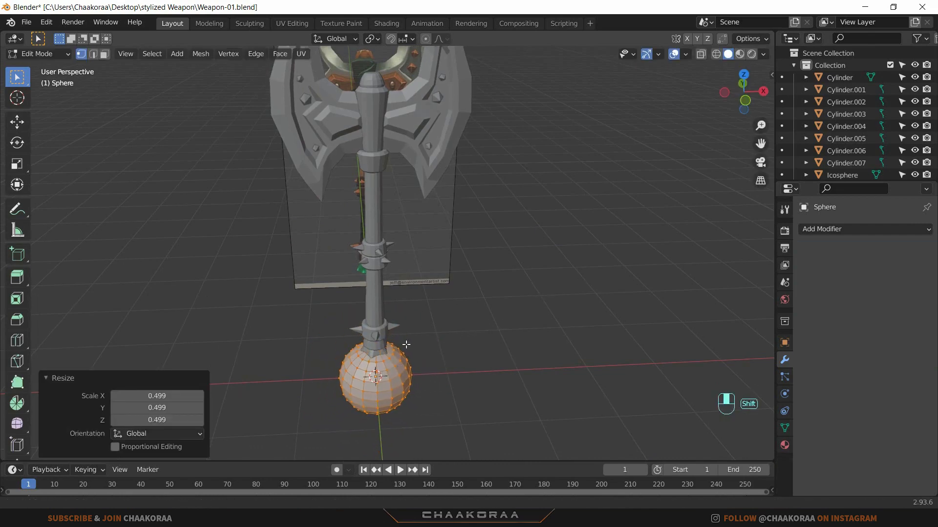
pyautogui.keyDown('shift'); pyautogui.moveTo(416, 358); pyautogui.dragTo(405, 304, button='middle'); pyautogui.keyUp('shift')
pyautogui.press('Tab')
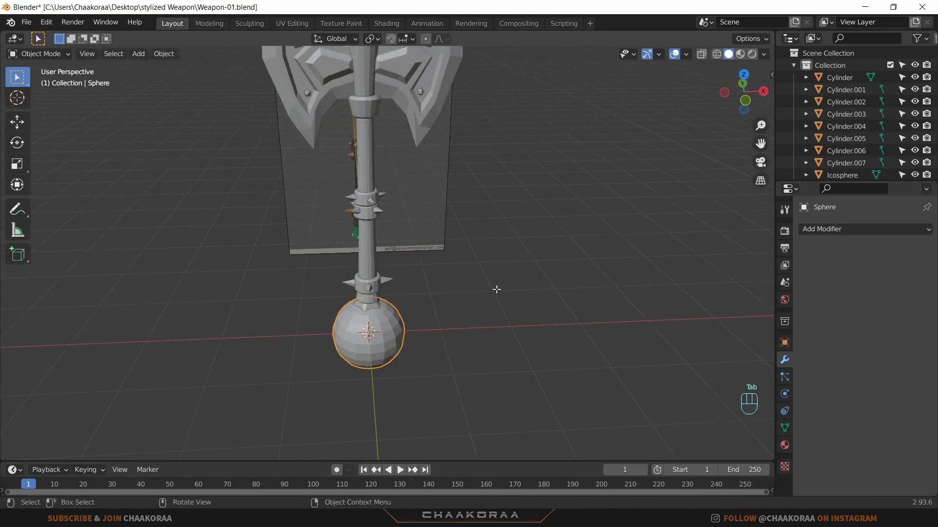
# Step: Move the sphere up along Z to the collar below the axe head
pyautogui.press('g')
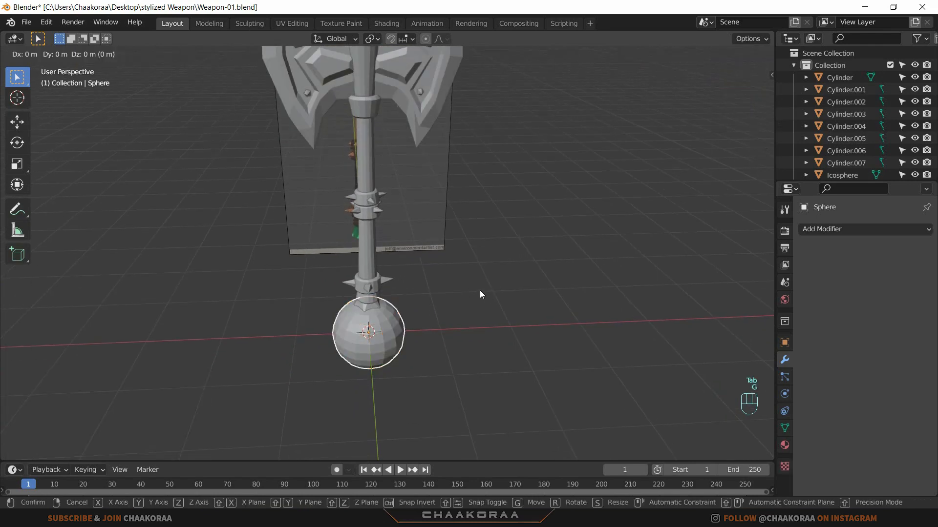
pyautogui.press('z')
pyautogui.click(485, 59)
pyautogui.keyDown('shift'); pyautogui.moveTo(464, 221); pyautogui.dragTo(445, 359, button='middle'); pyautogui.keyUp('shift')
pyautogui.scroll(2, 414, 267)
pyautogui.keyDown('shift'); pyautogui.moveTo(418, 267); pyautogui.dragTo(437, 261, button='middle'); pyautogui.keyUp('shift')
# Step: Delete the vertices above the sphere's middle, selecting them through the mesh in front view, to leave a half-sphere
pyautogui.press('Tab')
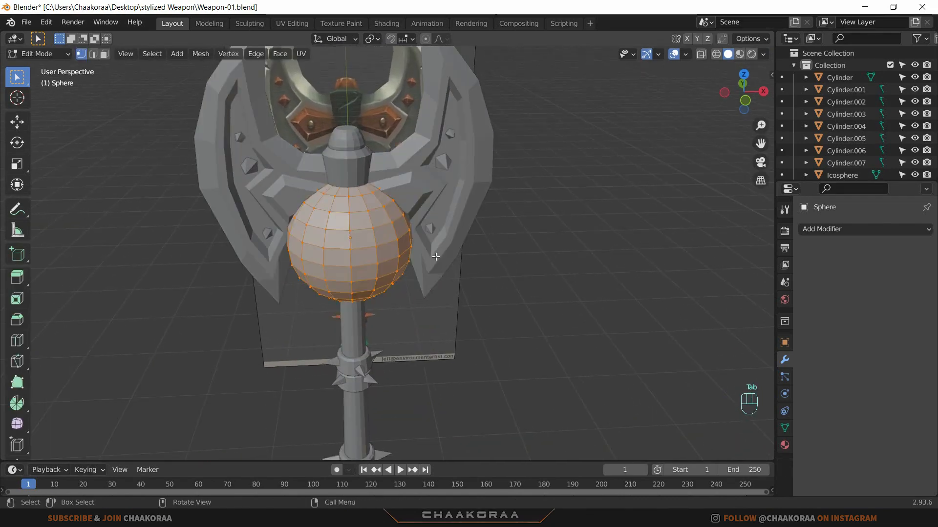
pyautogui.hotkey('alt', 'z')
pyautogui.press('KP_1')
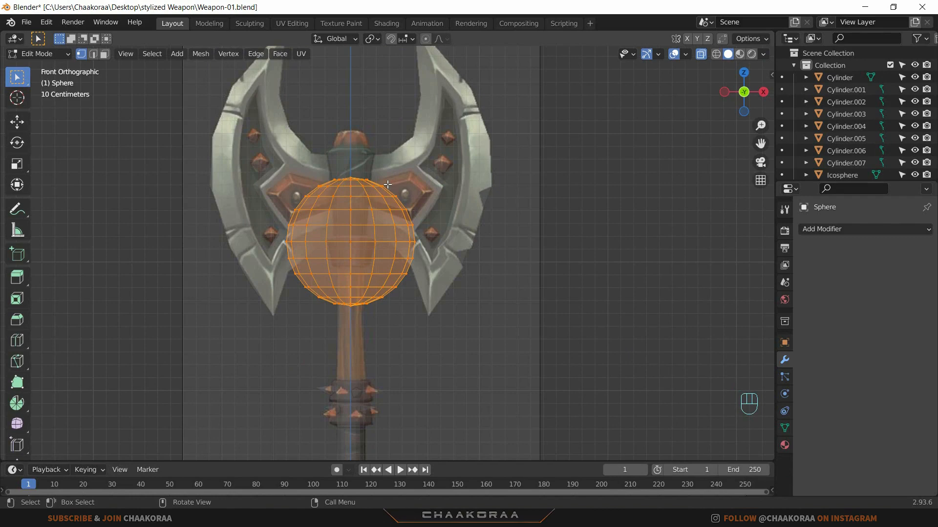
pyautogui.moveTo(462, 123); pyautogui.dragTo(257, 236)
pyautogui.press('x')
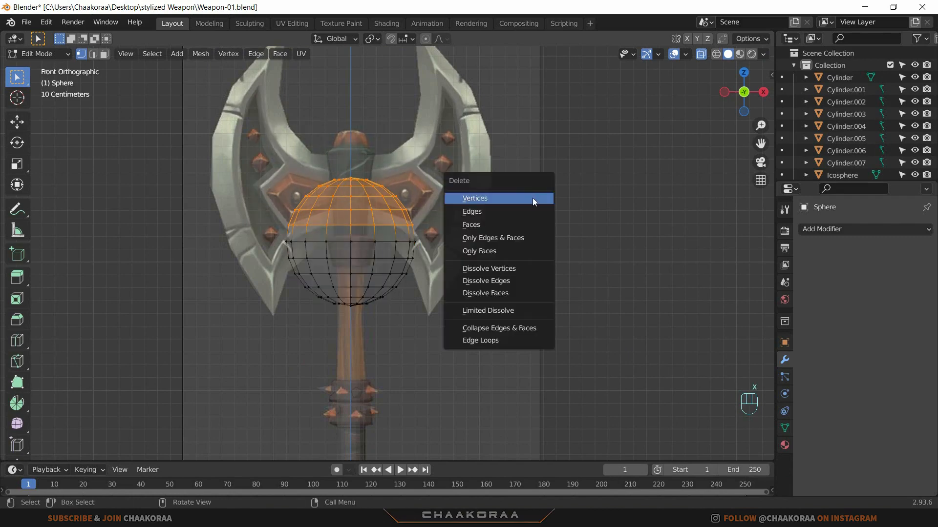
pyautogui.click(533, 198)
pyautogui.moveTo(430, 237); pyautogui.dragTo(393, 255, button='middle')
pyautogui.press('Tab')
pyautogui.hotkey('alt', 'z')
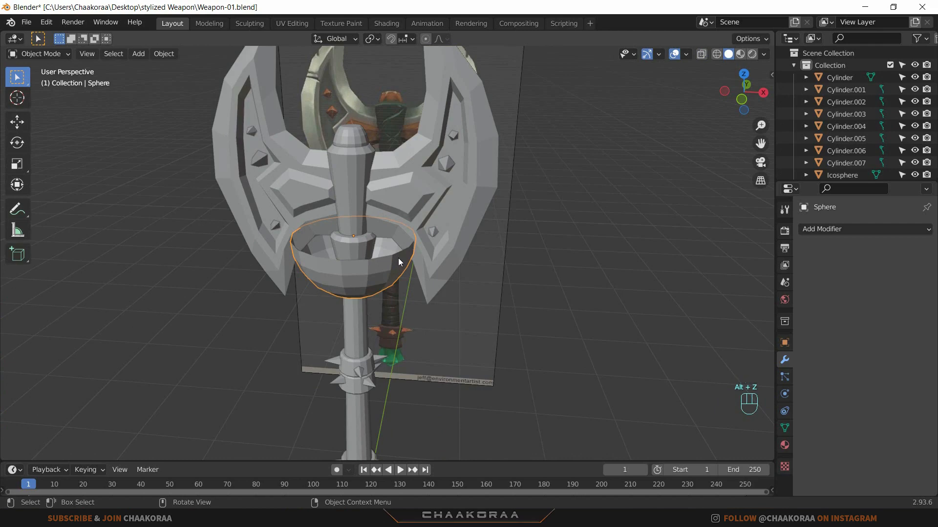
# Step: Rotate the half-sphere -90° about X and scale it to 0.282
pyautogui.write('rx90')
pyautogui.press('KP_Subtract')
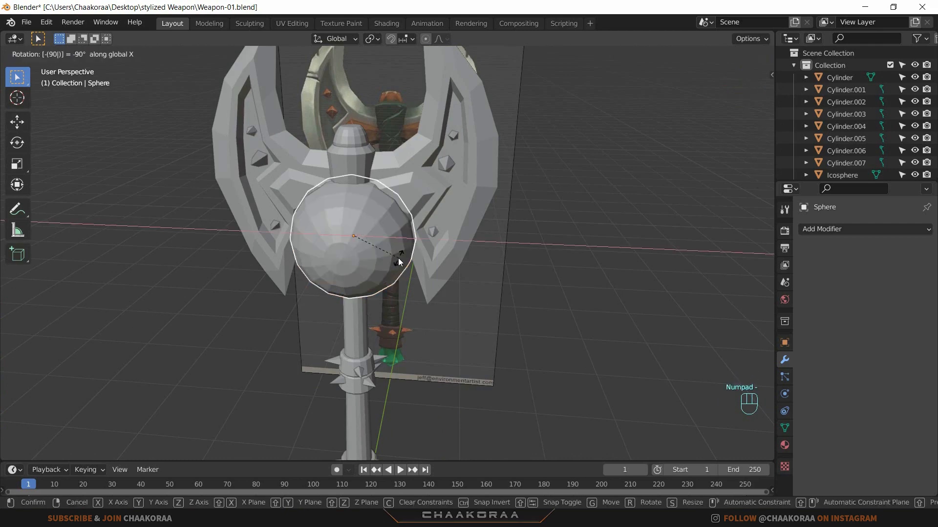
pyautogui.press('KP_Enter')
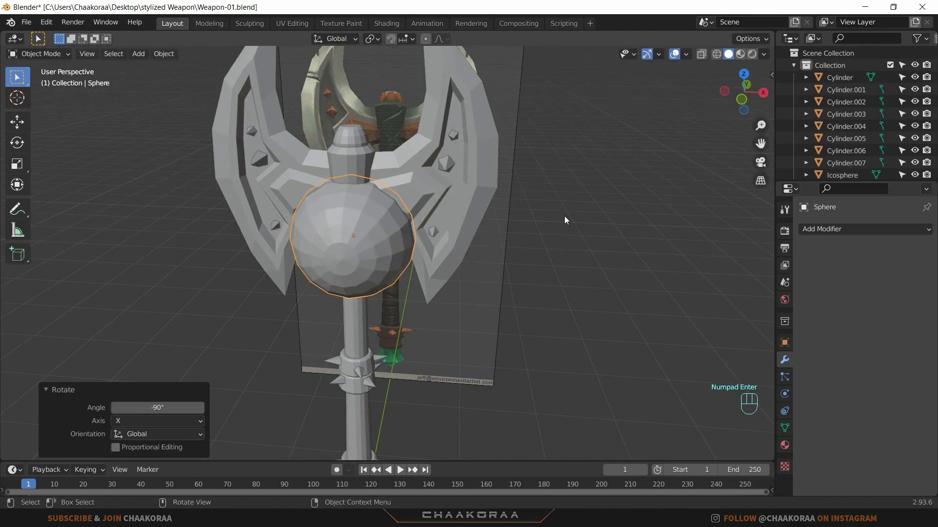
pyautogui.press('s')
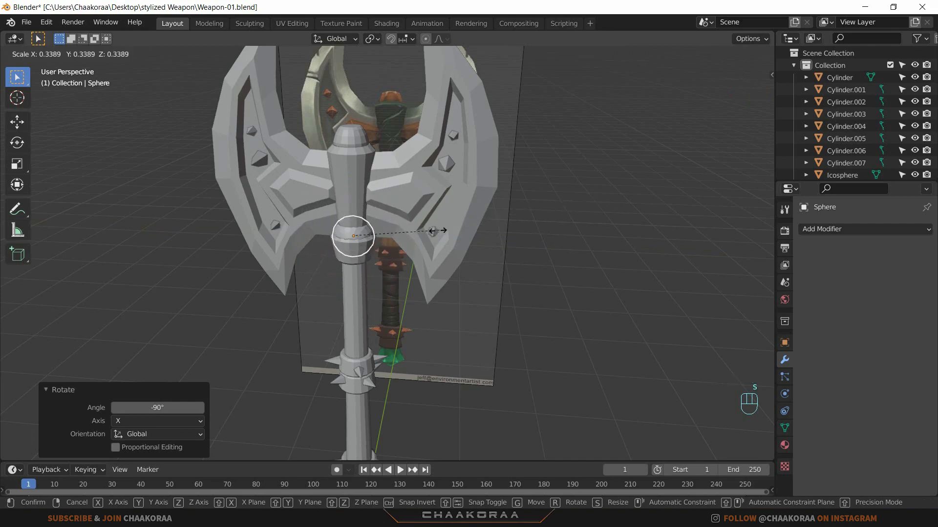
pyautogui.click(425, 234)
# Step: Move the half-sphere about 0.334 m in X and 0.346 m in Z onto the blade's raised plate and scale it to 0.757
pyautogui.press('KP_1')
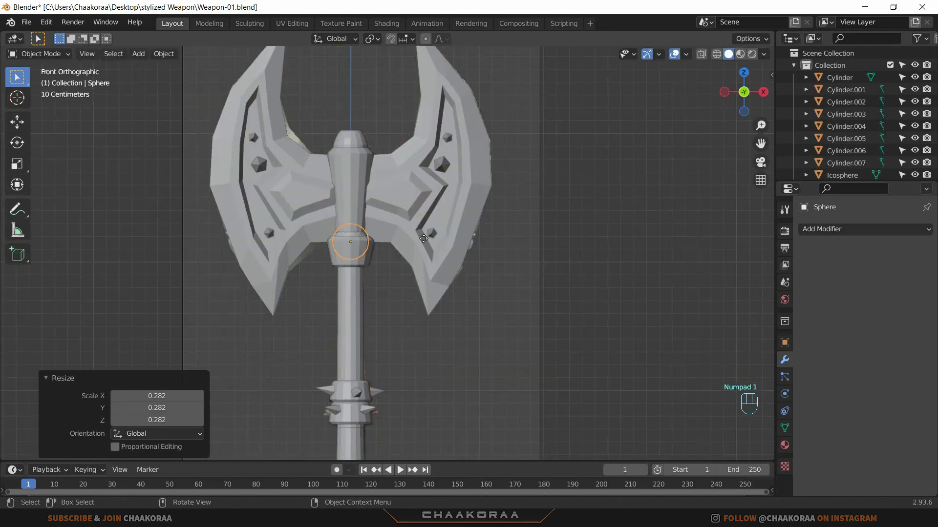
pyautogui.press('g')
pyautogui.click(465, 195)
pyautogui.scroll(5, 465, 193)
pyautogui.press('s')
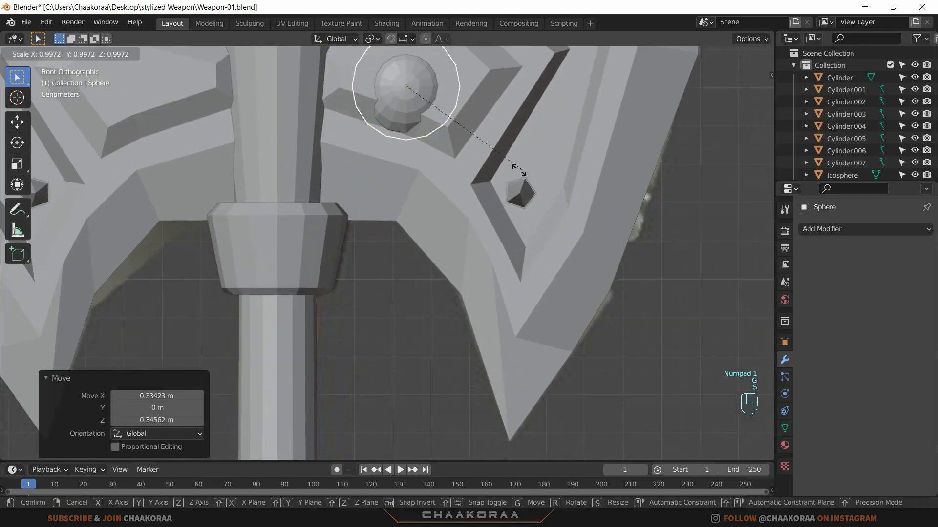
pyautogui.click(487, 175)
# Step: Move the half-sphere about -0.127 m along Y so it stands out from the plate
pyautogui.moveTo(513, 170); pyautogui.dragTo(527, 196, button='middle')
pyautogui.press('g')
pyautogui.press('y')
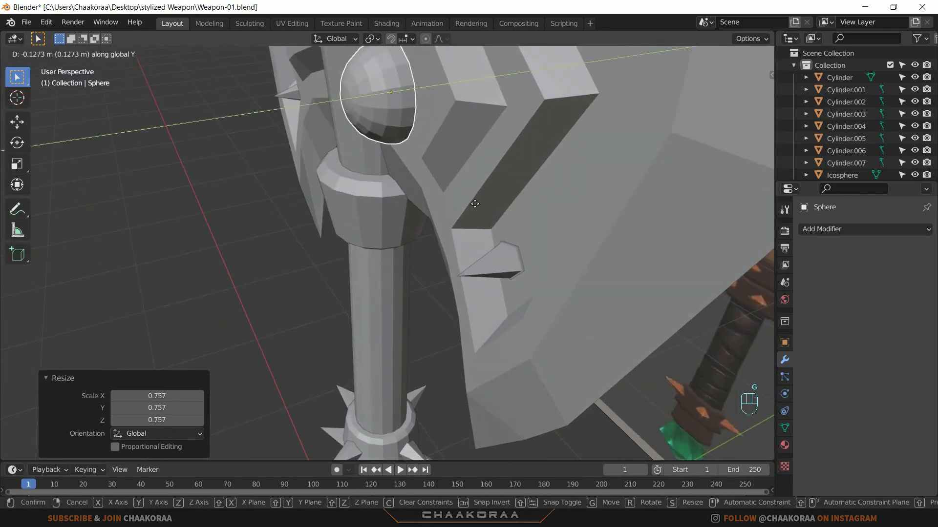
pyautogui.click(475, 203)
pyautogui.press('KP_1')
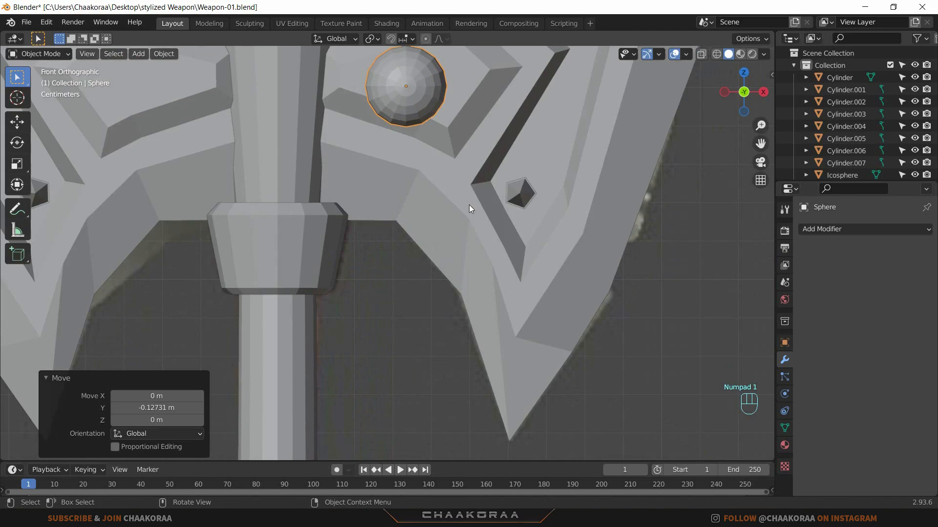
# Step: Scale the half-sphere to about 0.53 and move it over the rivet in the reference image, checking through the mesh
pyautogui.keyDown('shift'); pyautogui.moveTo(469, 205); pyautogui.dragTo(465, 317, button='middle'); pyautogui.keyUp('shift')
pyautogui.press('s')
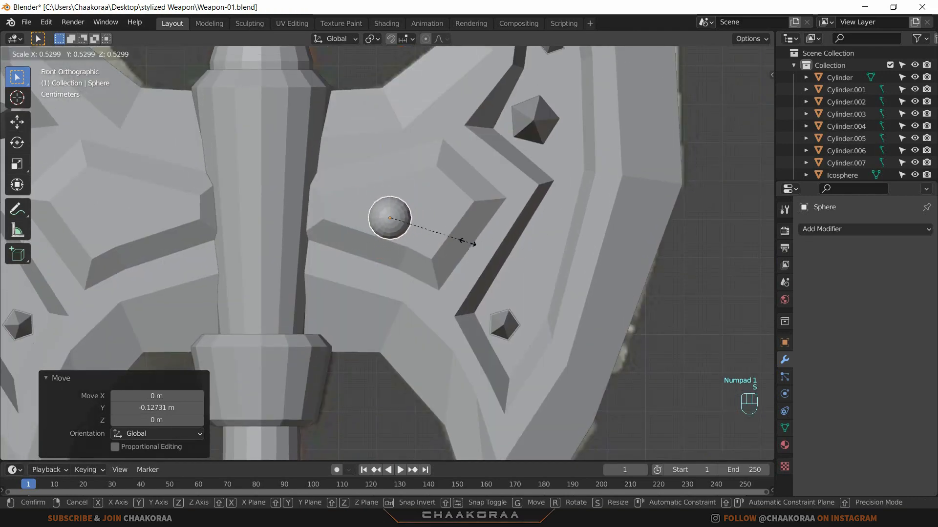
pyautogui.click(468, 243)
pyautogui.press('g')
pyautogui.click(510, 229)
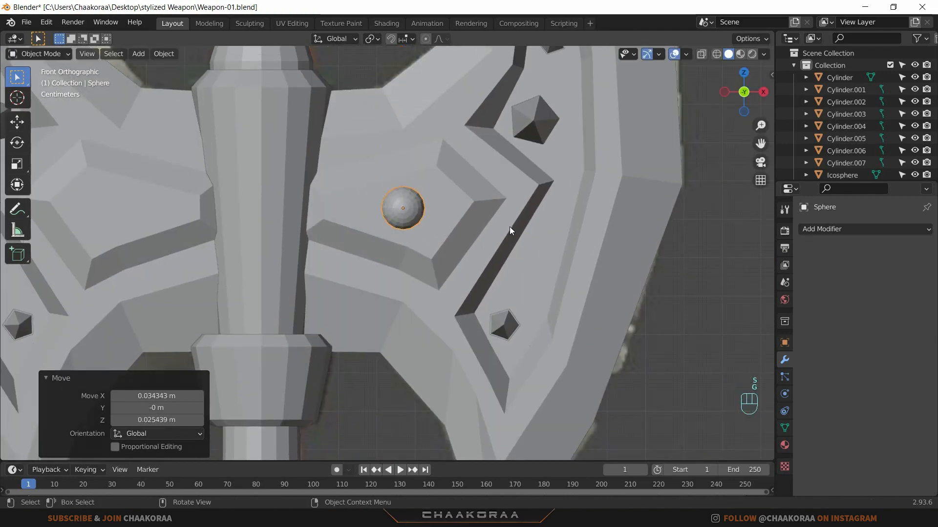
pyautogui.hotkey('alt', 'z')
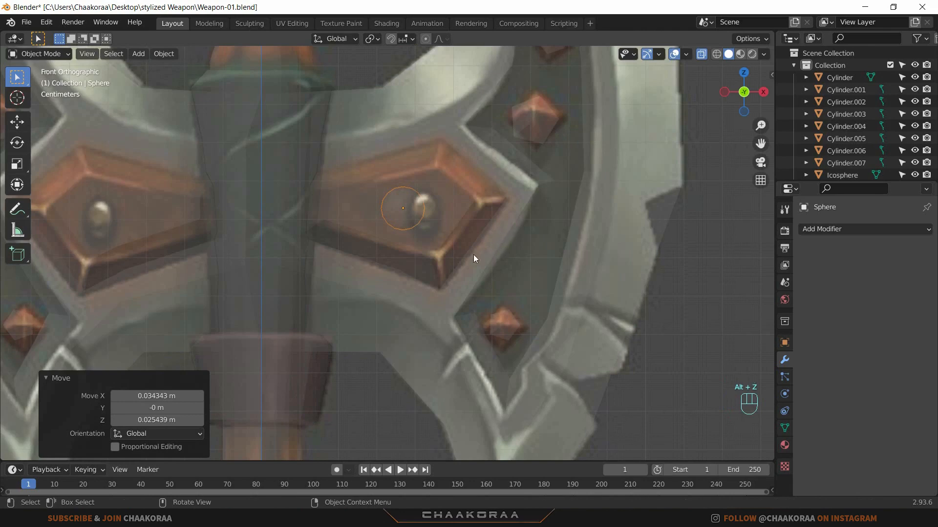
pyautogui.press('g')
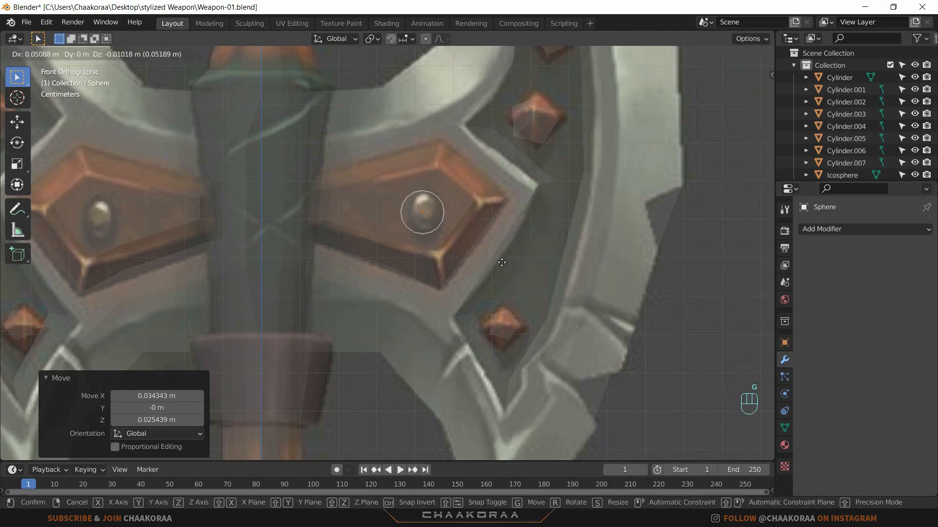
pyautogui.click(544, 242)
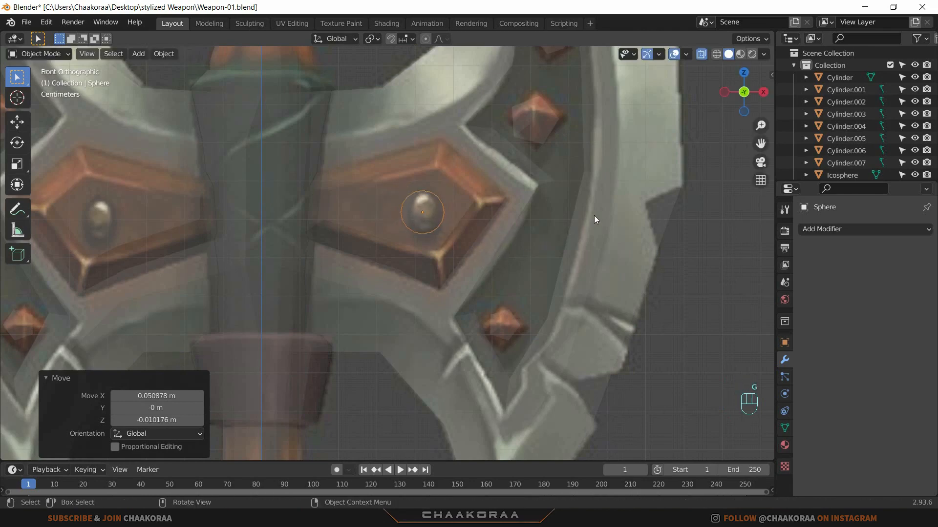
# Step: Scale the half-sphere to 0.883 along X to match the reference rivet's oval shape, and return to the solid view
pyautogui.press('s')
pyautogui.press('x')
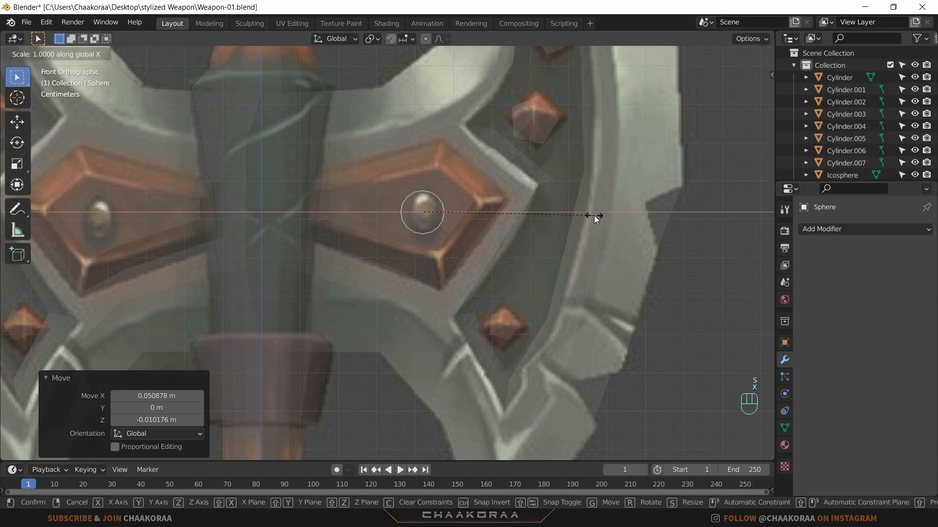
pyautogui.click(572, 215)
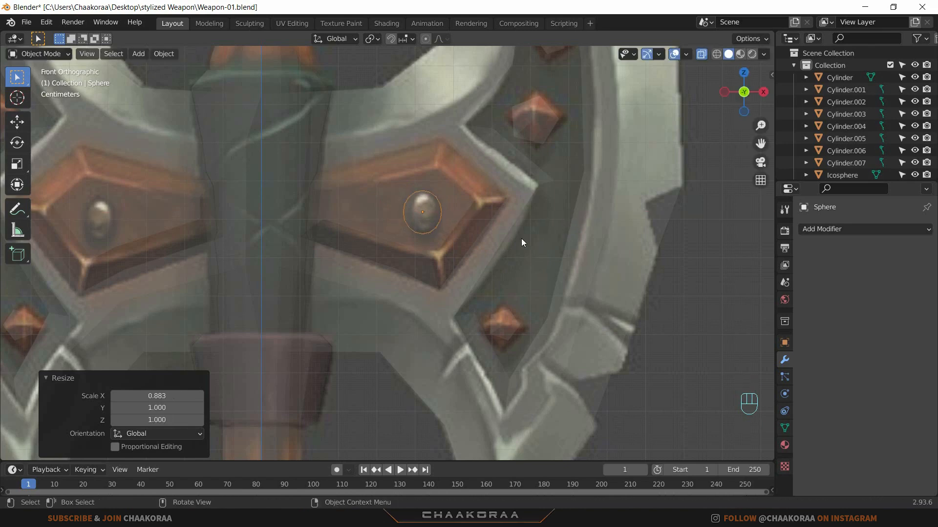
pyautogui.hotkey('alt', 'z')
# Step: Shade the half-sphere rivet smooth
pyautogui.moveTo(506, 236); pyautogui.dragTo(478, 255, button='middle')
pyautogui.moveTo(404, 274); pyautogui.dragTo(474, 210, button='middle')
pyautogui.rightClick(400, 200)
pyautogui.click(404, 160)
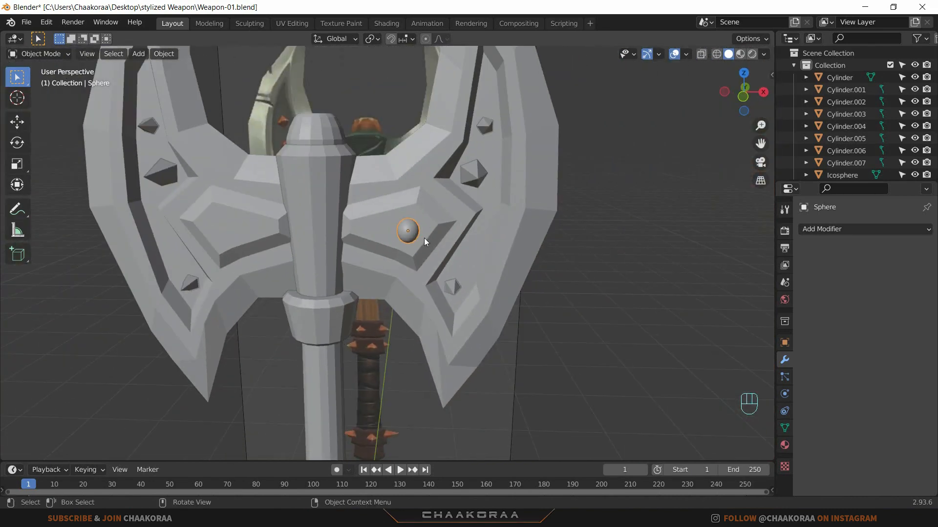
# Step: Copy the Mirror modifier from the large spiked stud to the half-sphere rivet
pyautogui.keyDown('shift'); pyautogui.click(478, 174); pyautogui.keyUp('shift')
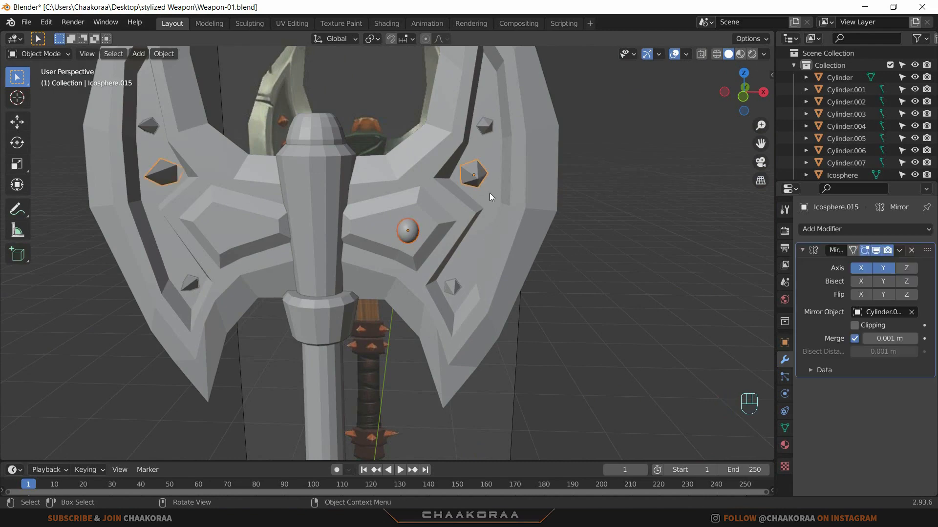
pyautogui.hotkey('ctrl', 'l')
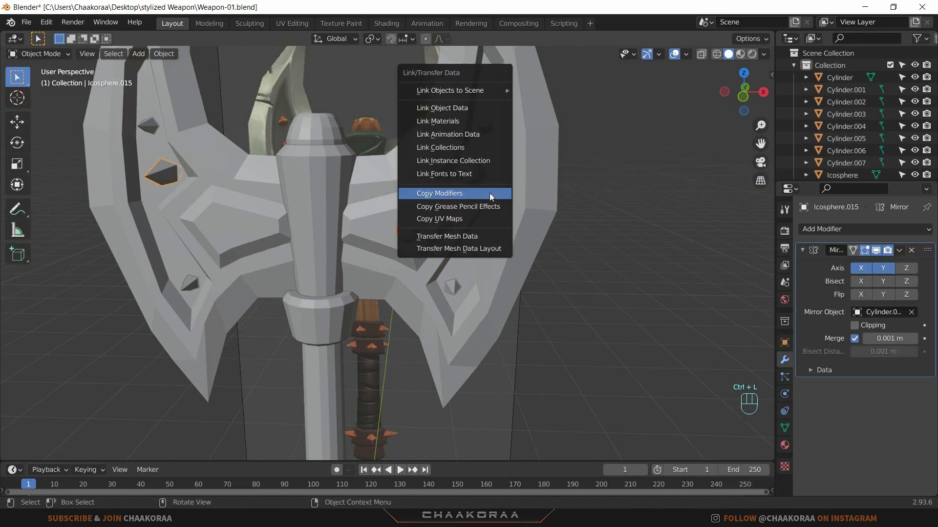
pyautogui.click(489, 192)
pyautogui.moveTo(484, 242); pyautogui.dragTo(230, 237, button='middle')
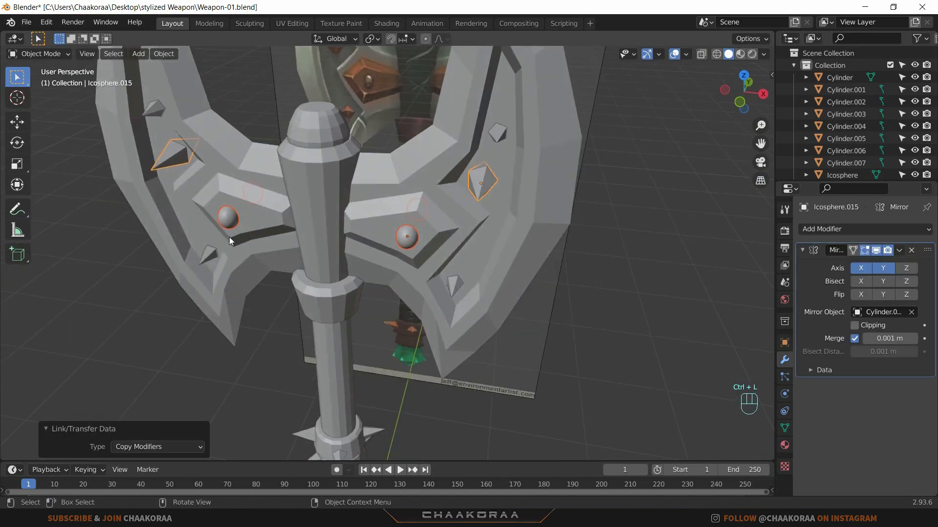
pyautogui.moveTo(663, 221); pyautogui.dragTo(591, 220, button='middle')
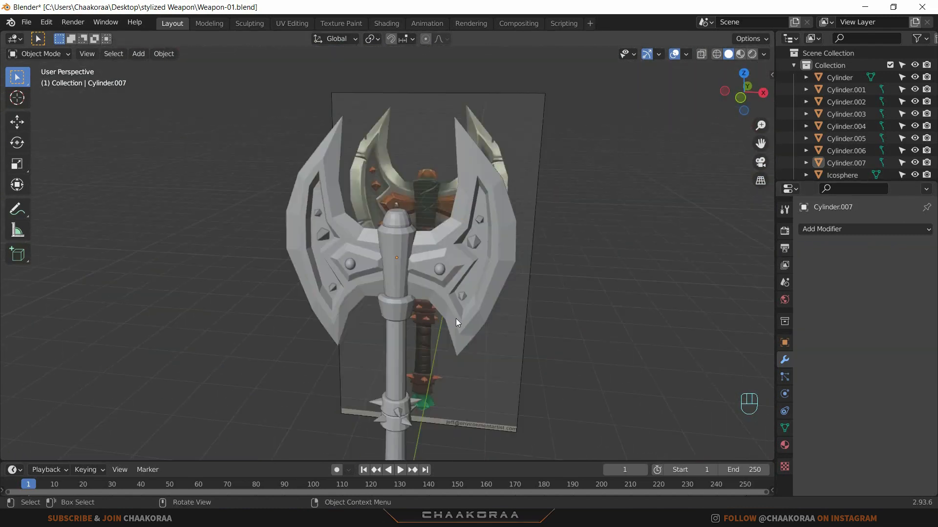
pyautogui.moveTo(456, 319)
pyautogui.mouseDown(button='middle')
pyautogui.moveTo(466, 256)
pyautogui.moveTo(449, 311)
pyautogui.mouseUp(button='middle')
pyautogui.click(405, 277)
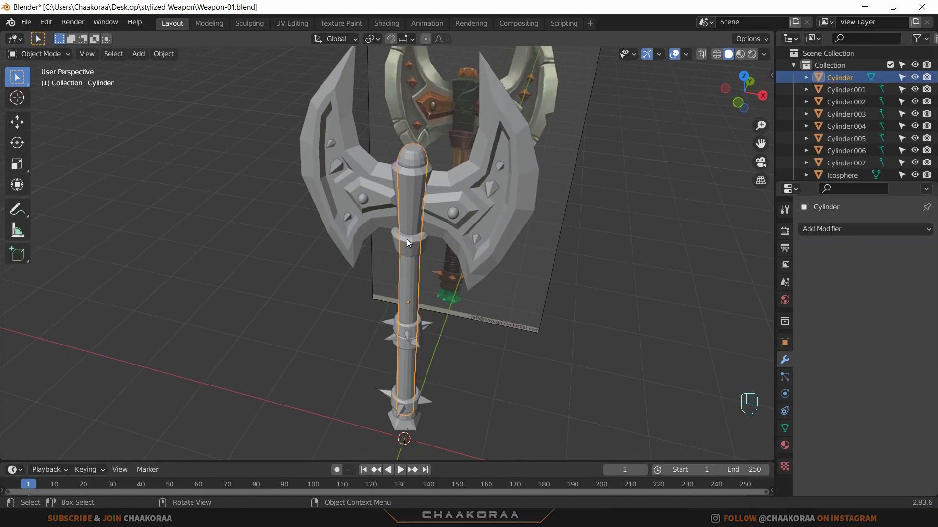
pyautogui.click(407, 225)
pyautogui.click(410, 205)
pyautogui.click(417, 165)
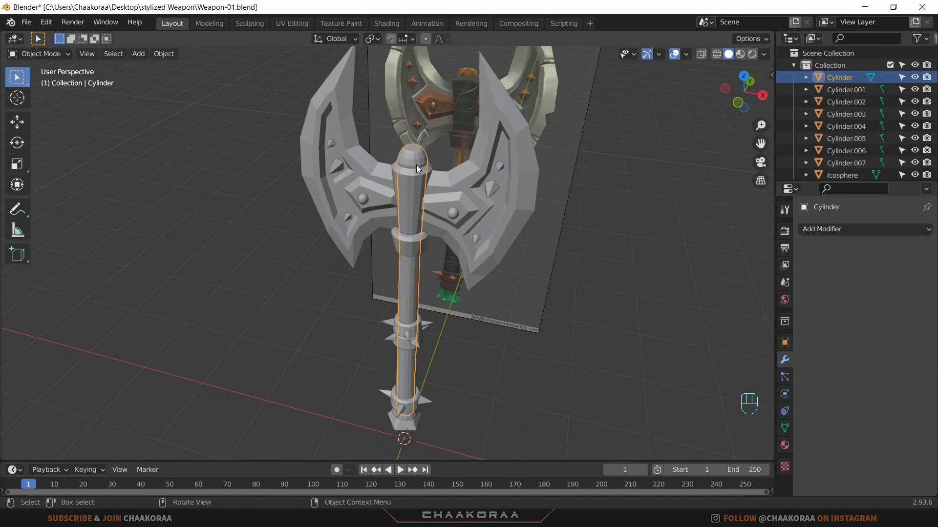
pyautogui.click(504, 131)
# Step: Shade the tapered sleeve between the blades smooth and enable Auto Smooth at 30° in its normals settings
pyautogui.scroll(5, 461, 240)
pyautogui.click(444, 213)
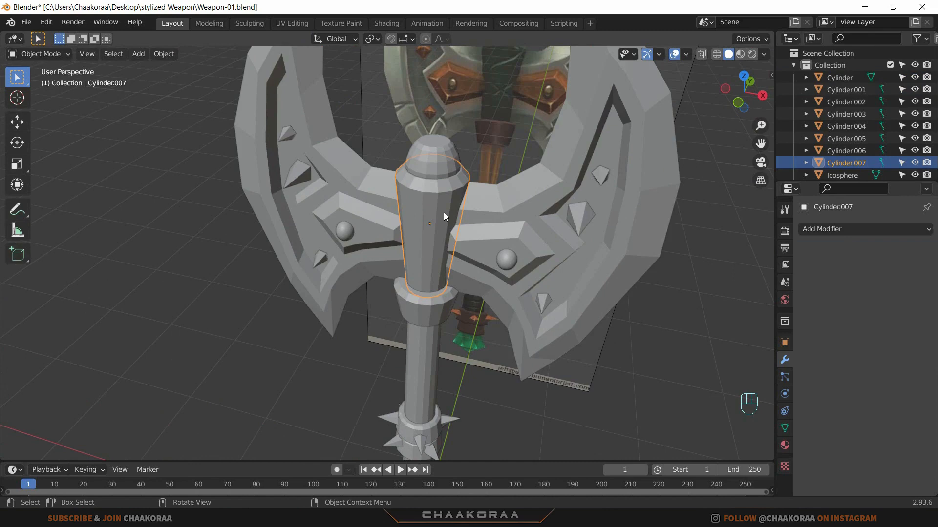
pyautogui.rightClick(444, 212)
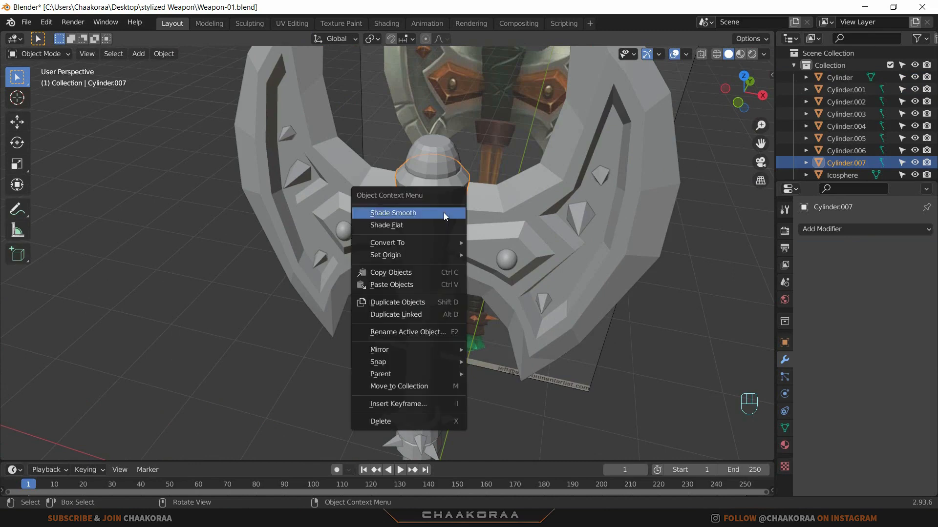
pyautogui.click(419, 216)
pyautogui.moveTo(485, 237)
pyautogui.mouseDown(button='middle')
pyautogui.moveTo(532, 221)
pyautogui.moveTo(472, 231)
pyautogui.moveTo(458, 200)
pyautogui.moveTo(433, 225)
pyautogui.mouseUp(button='middle')
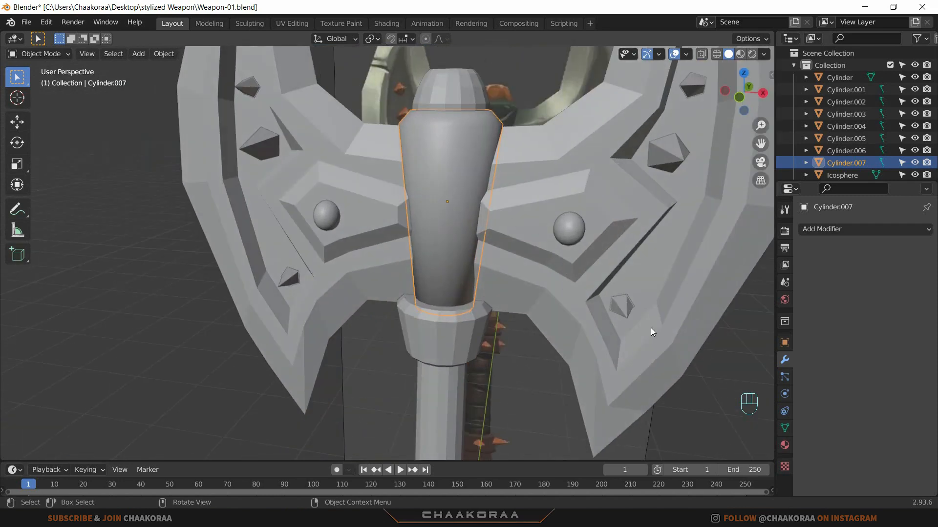
pyautogui.click(785, 429)
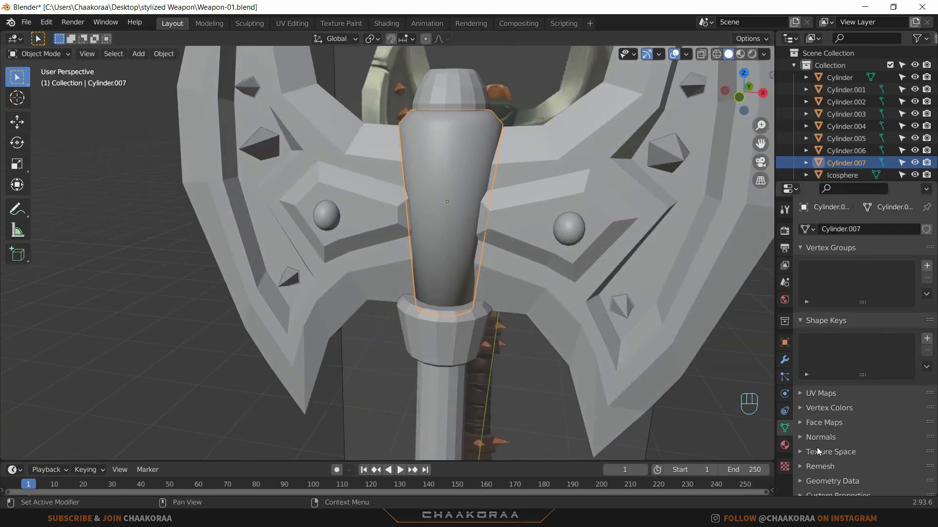
pyautogui.click(804, 437)
pyautogui.click(854, 455)
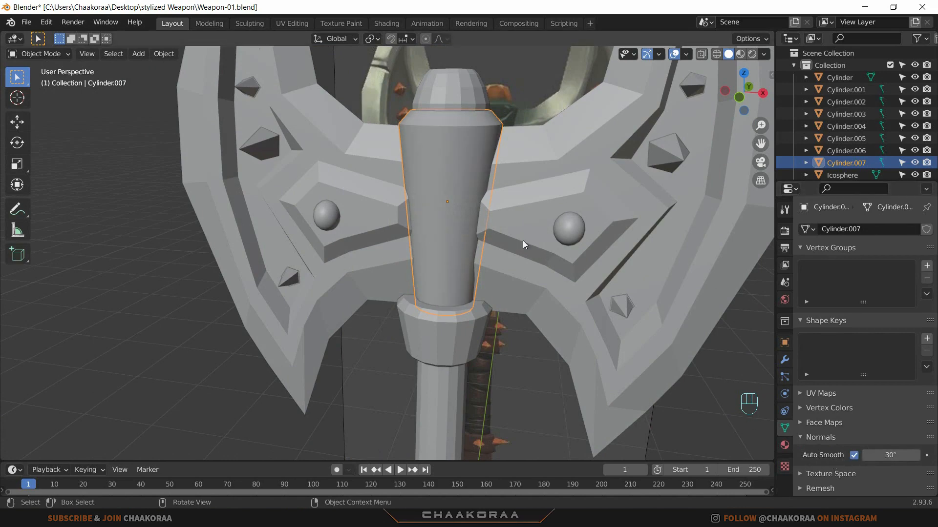
pyautogui.moveTo(522, 240); pyautogui.dragTo(537, 215, button='middle')
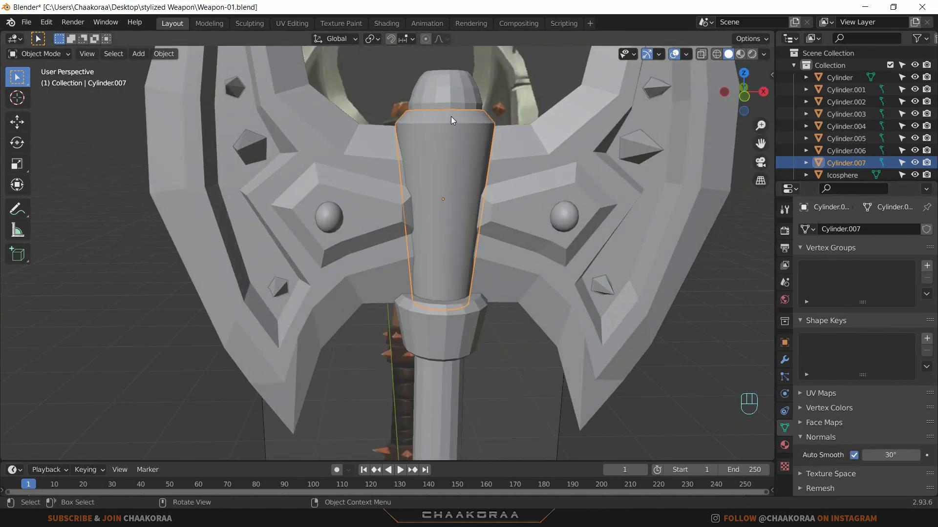
# Step: Shade the main shaft and the collar below the blades smooth, and enable Auto Smooth on the collar
pyautogui.click(457, 98)
pyautogui.rightClick(456, 97)
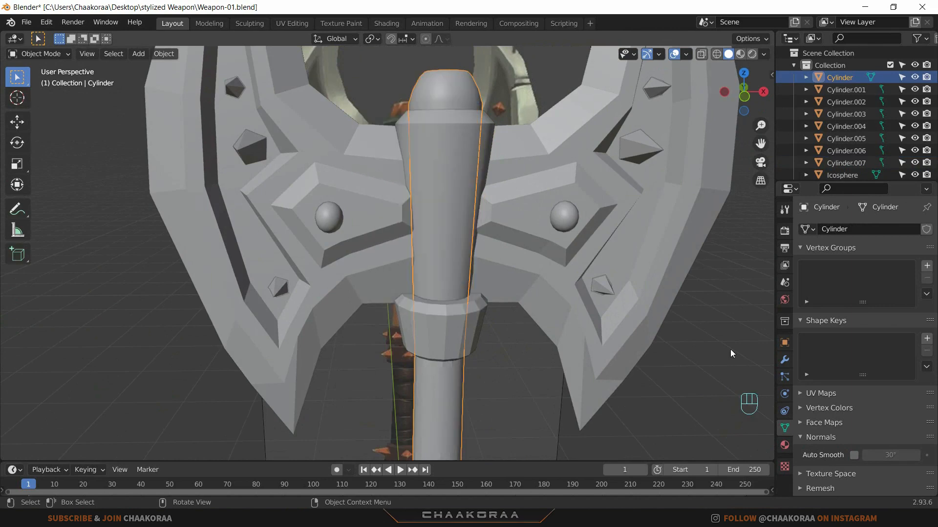
pyautogui.keyDown('shift'); pyautogui.moveTo(462, 352); pyautogui.dragTo(450, 253, button='middle'); pyautogui.keyUp('shift')
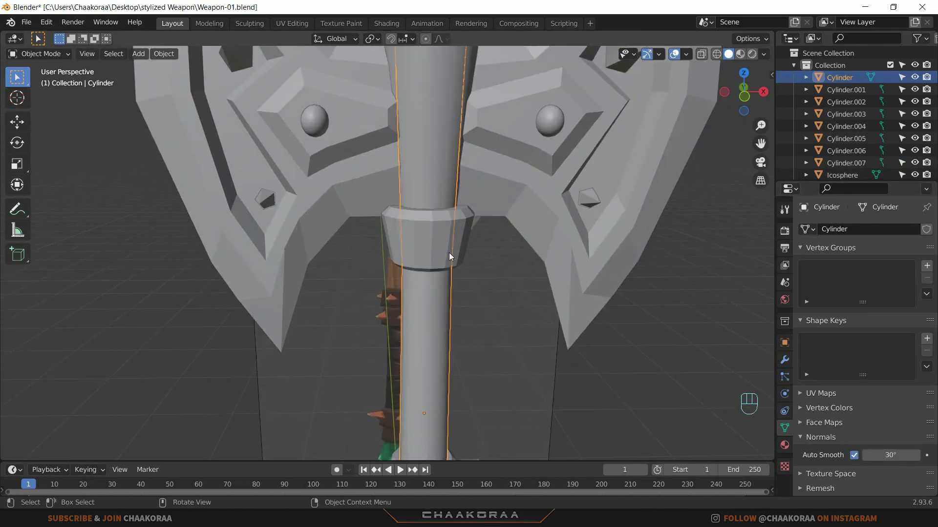
pyautogui.click(447, 249)
pyautogui.rightClick(445, 245)
pyautogui.click(446, 247)
pyautogui.click(853, 455)
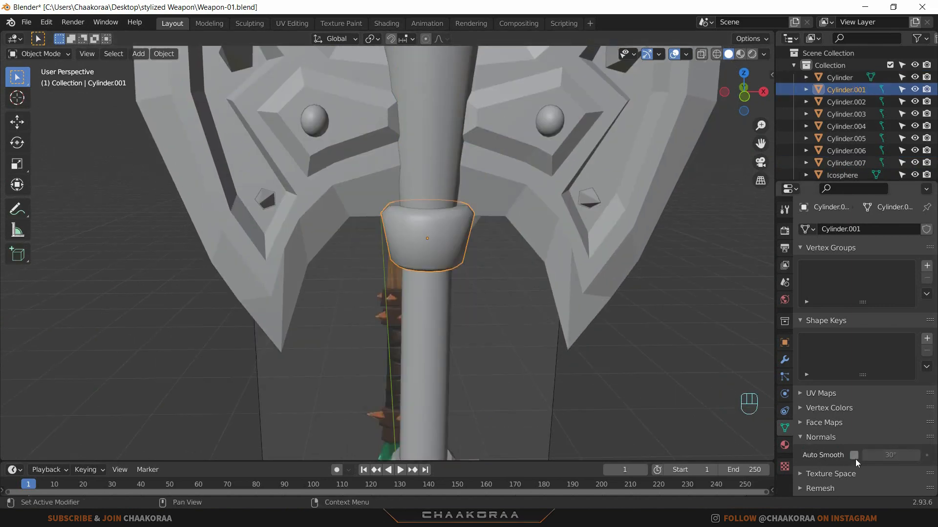
# Step: Shade the upper spiked ring on the handle smooth and enable Auto Smooth for it
pyautogui.click(450, 349)
pyautogui.keyDown('shift'); pyautogui.moveTo(449, 349); pyautogui.dragTo(405, 295, button='middle'); pyautogui.keyUp('shift')
pyautogui.click(405, 294)
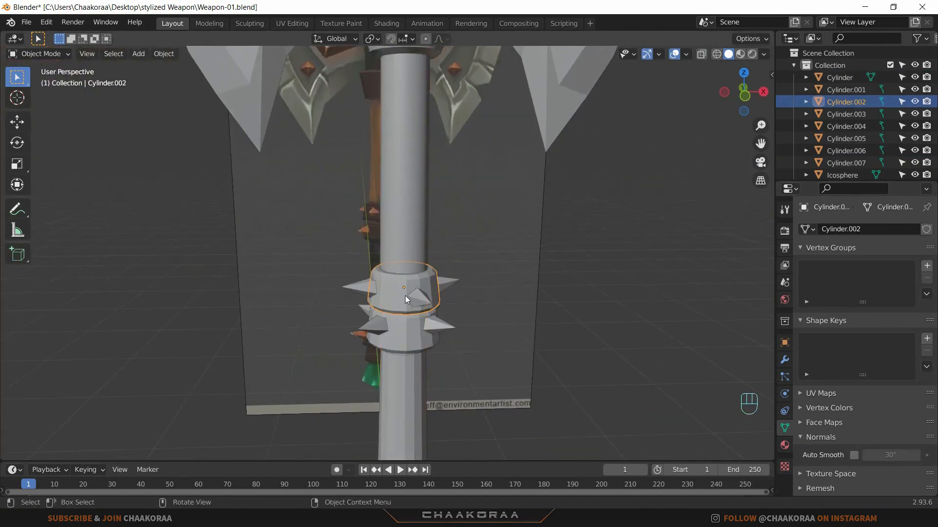
pyautogui.rightClick(405, 296)
pyautogui.click(405, 288)
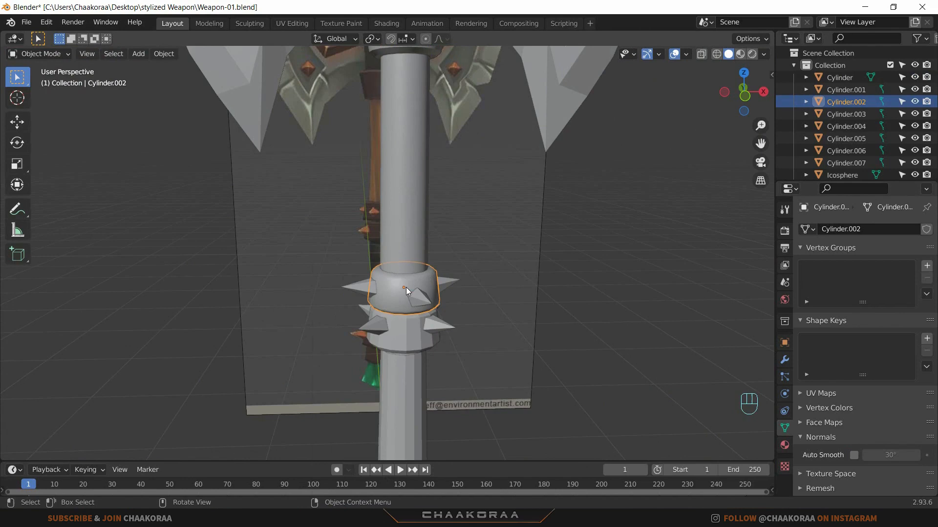
pyautogui.click(853, 455)
# Step: Shade the spiked ring directly below the upper one smooth and enable Auto Smooth at 30°
pyautogui.click(406, 339)
pyautogui.rightClick(406, 339)
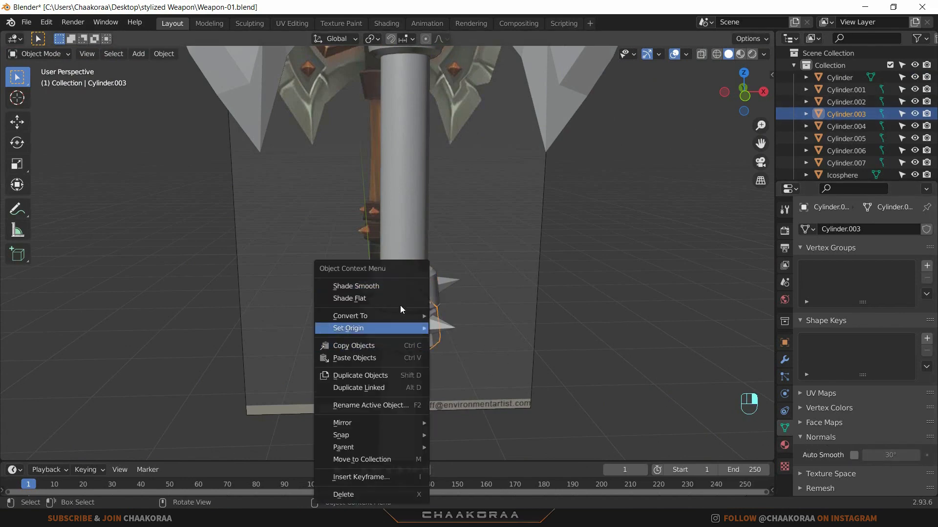
pyautogui.click(402, 288)
pyautogui.click(853, 455)
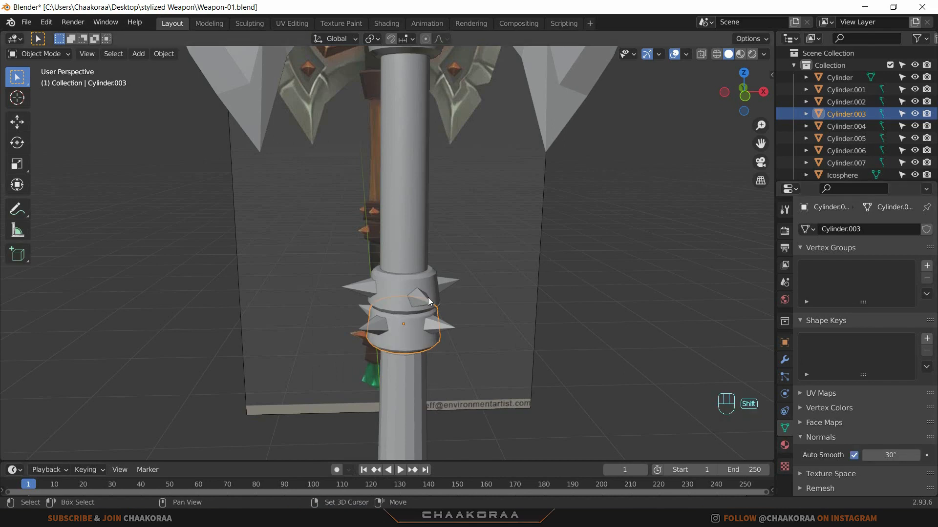
# Step: Shade the grip section below the paired spiked rings smooth and enable Auto Smooth for it
pyautogui.keyDown('shift'); pyautogui.moveTo(428, 298); pyautogui.dragTo(416, 279, button='middle'); pyautogui.keyUp('shift')
pyautogui.click(417, 279)
pyautogui.rightClick(416, 280)
pyautogui.click(417, 280)
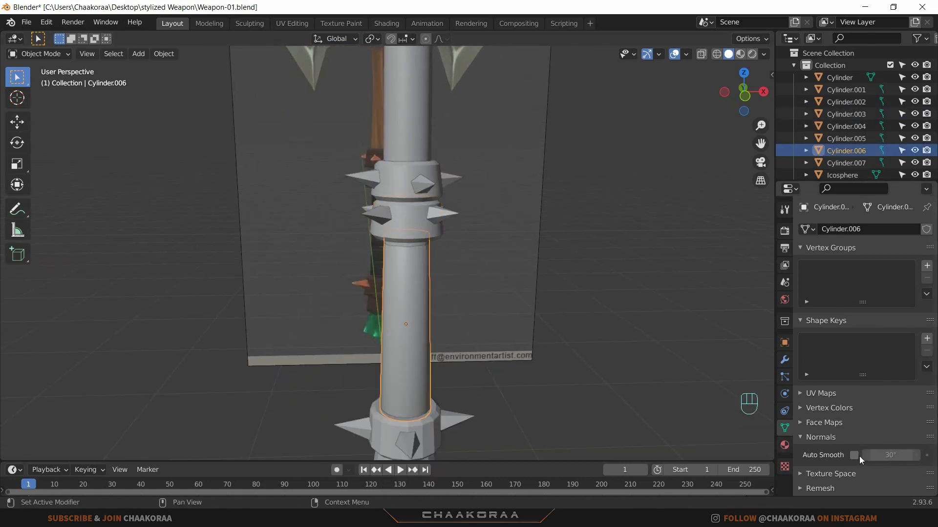
pyautogui.click(837, 456)
# Step: Shade the spiked ring at the grip's lower end smooth and enable Auto Smooth at 30°
pyautogui.keyDown('shift'); pyautogui.moveTo(513, 285); pyautogui.dragTo(510, 175, button='middle'); pyautogui.keyUp('shift')
pyautogui.click(424, 312)
pyautogui.rightClick(424, 311)
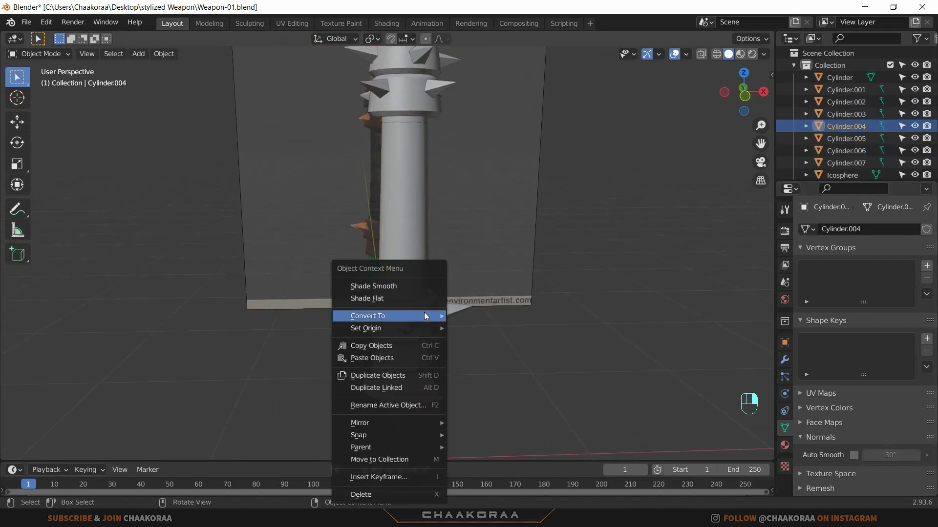
pyautogui.click(433, 287)
pyautogui.click(855, 455)
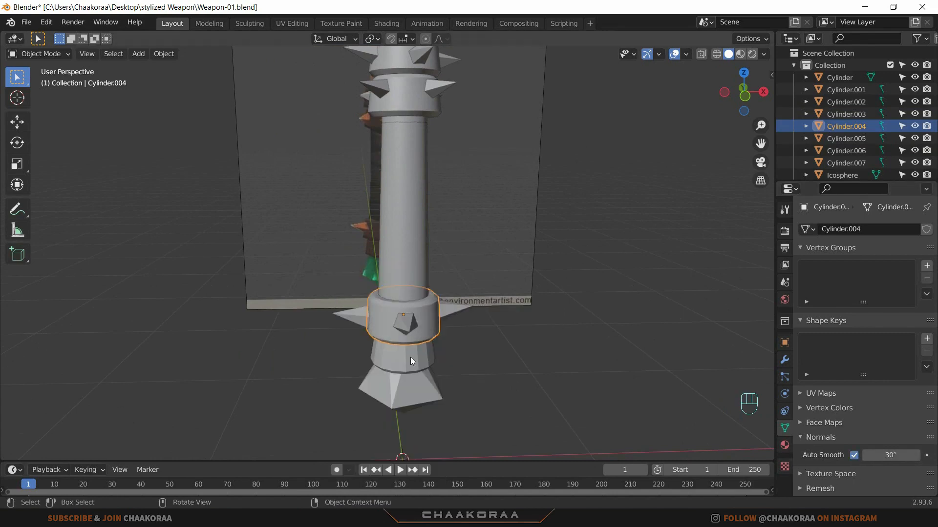
# Step: Shade the short collar above the pommel smooth and enable Auto Smooth for it
pyautogui.click(411, 357)
pyautogui.rightClick(411, 356)
pyautogui.click(405, 286)
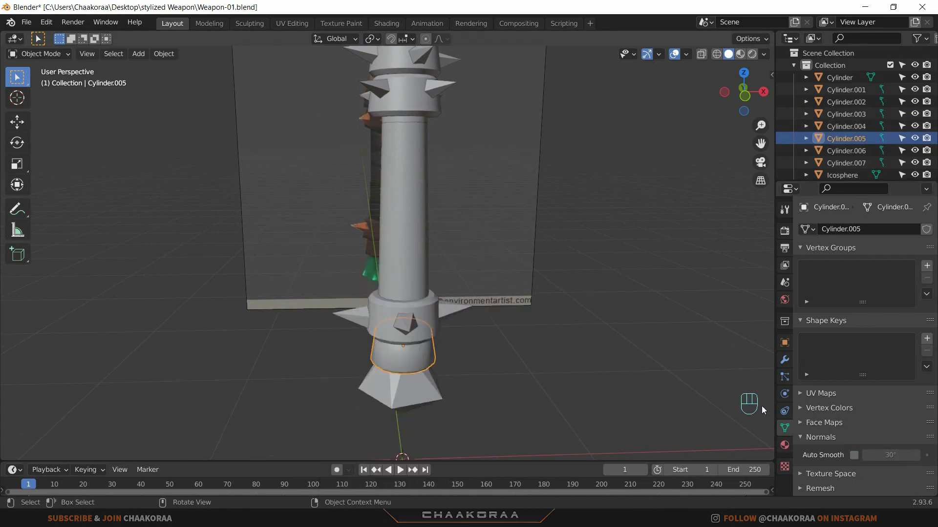
pyautogui.click(855, 457)
# Step: Shade the double-bladed axe head smooth and enable Auto Smooth for it
pyautogui.scroll(-2, 557, 348)
pyautogui.keyDown('shift'); pyautogui.moveTo(524, 349); pyautogui.dragTo(434, 193, button='middle'); pyautogui.keyUp('shift')
pyautogui.click(434, 193)
pyautogui.rightClick(434, 194)
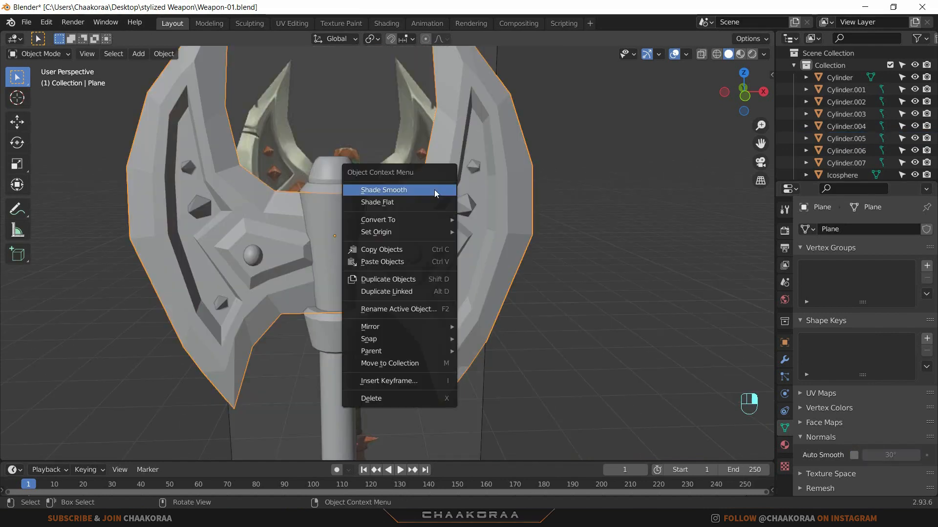
pyautogui.click(435, 193)
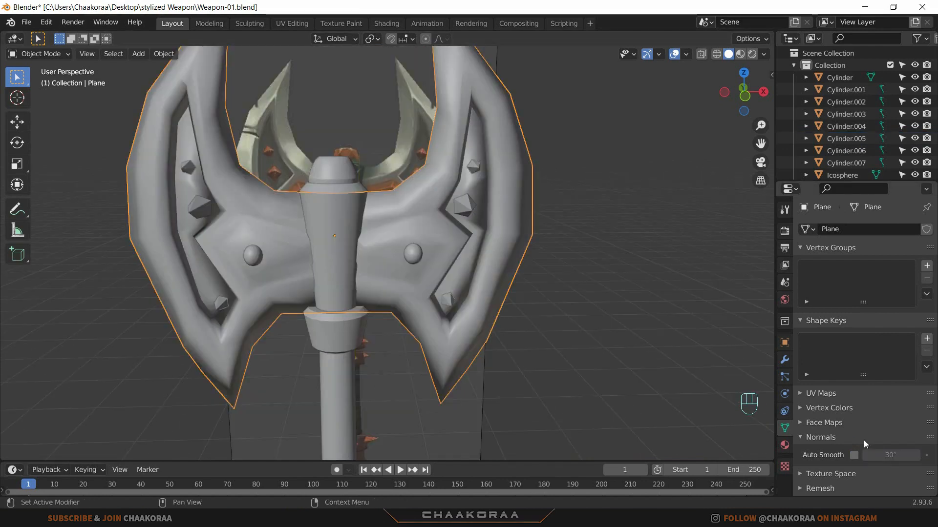
pyautogui.click(855, 457)
pyautogui.moveTo(561, 199); pyautogui.dragTo(372, 220, button='middle')
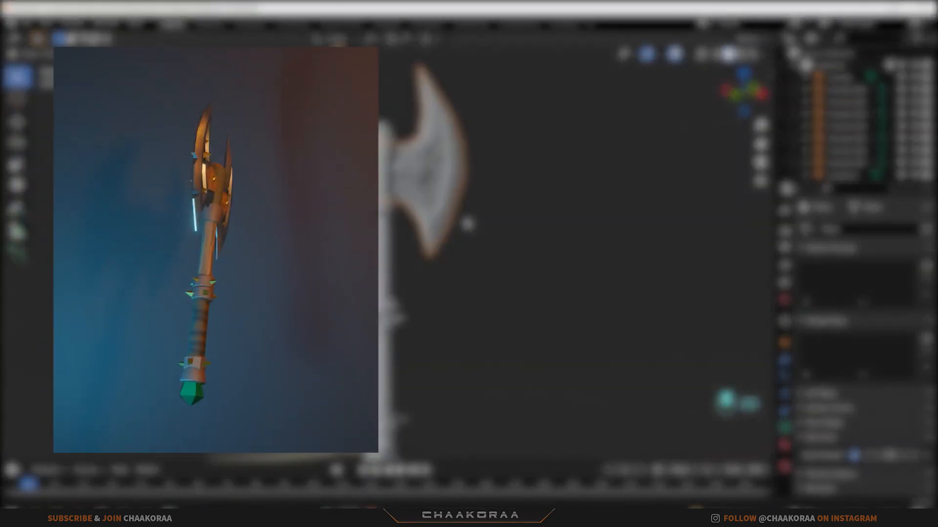